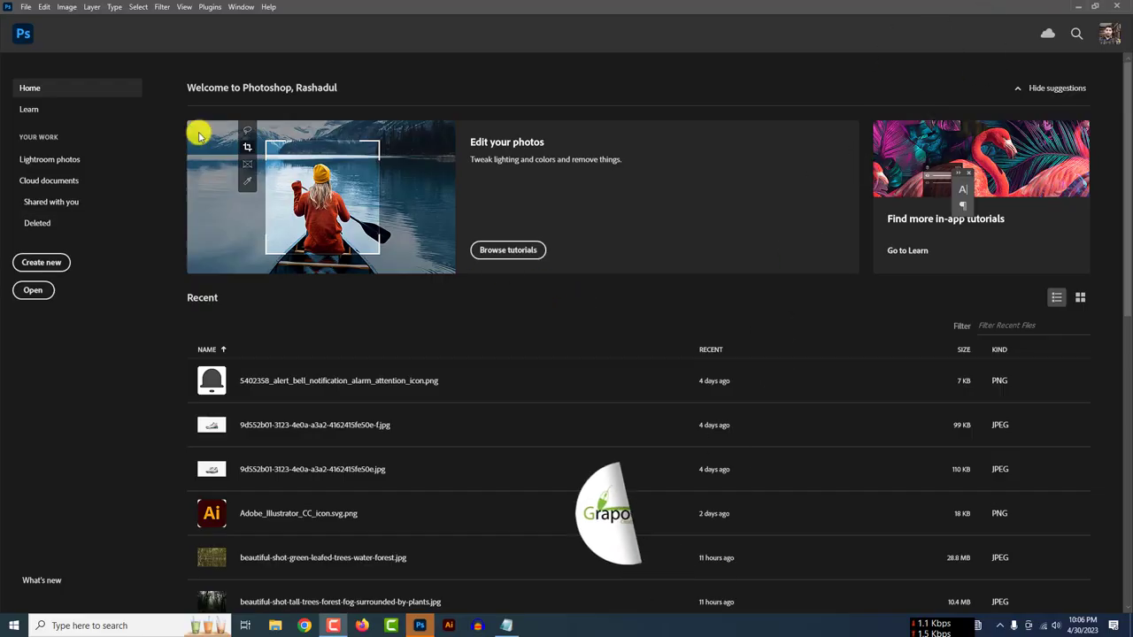
- Create a new 210 × 297 mm, 300 ppi document named Movie Poster
click(58, 264)
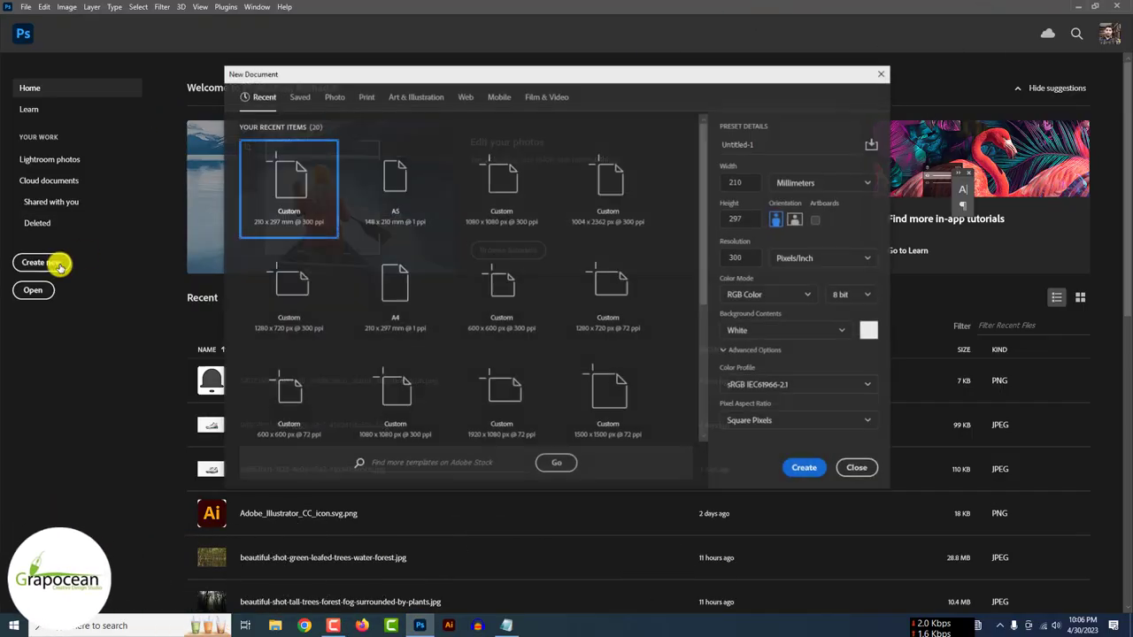
text(Movie Poster)
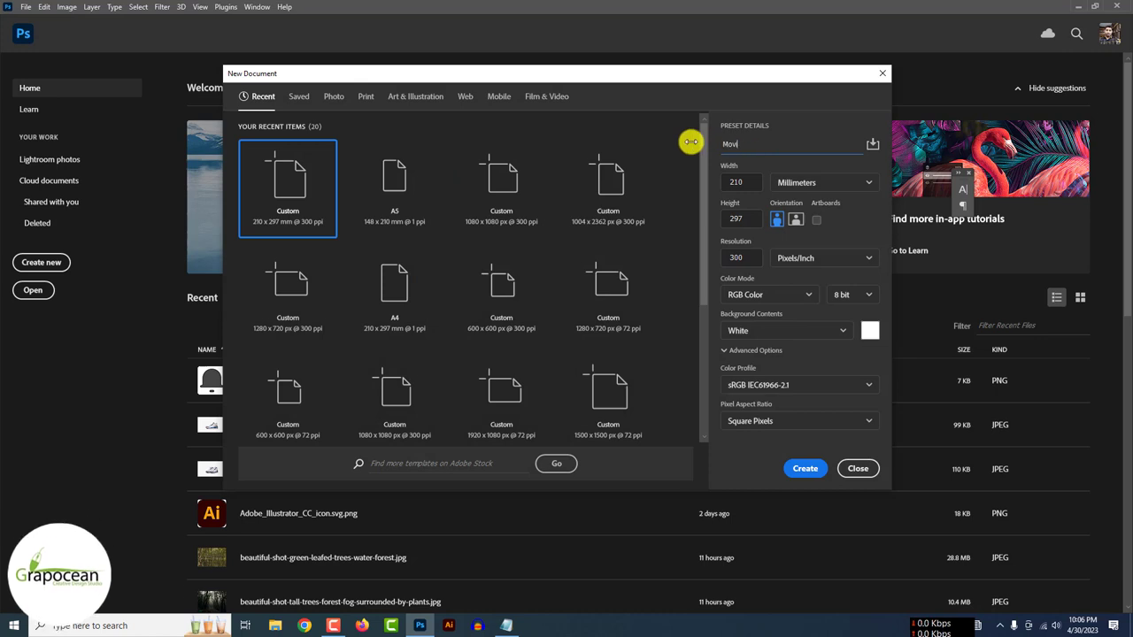
click(810, 469)
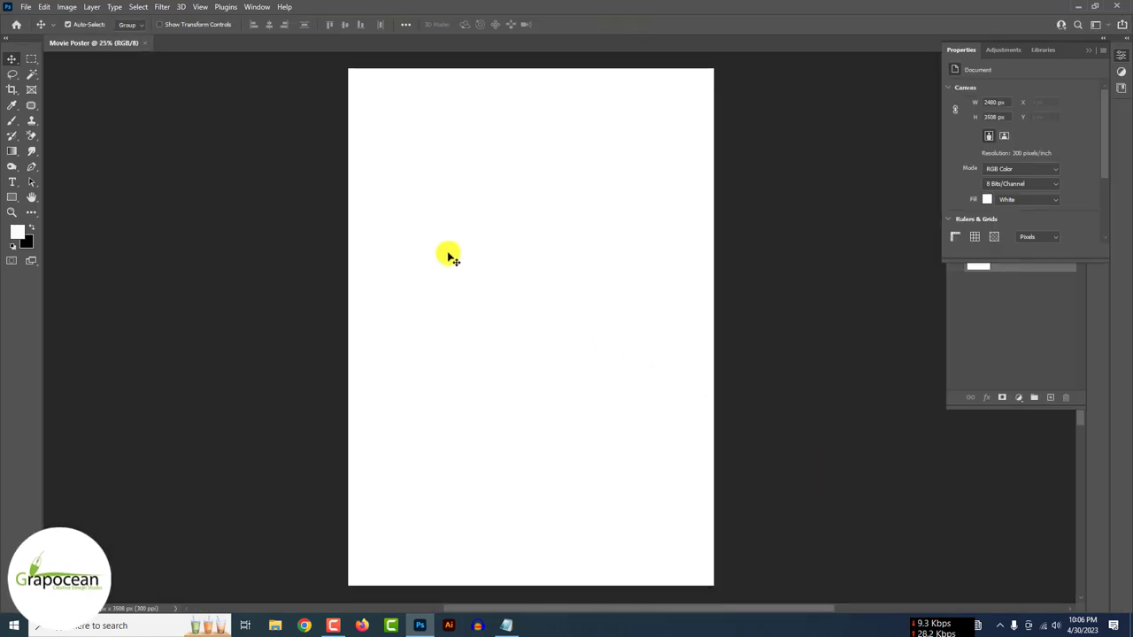
click(26, 9)
click(46, 32)
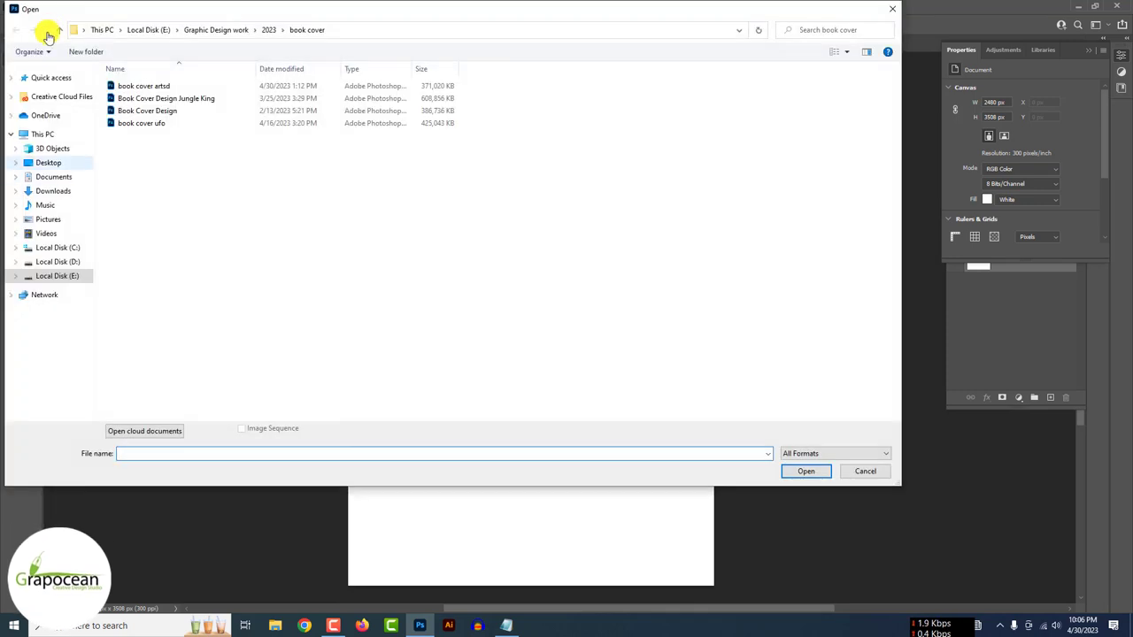
click(64, 193)
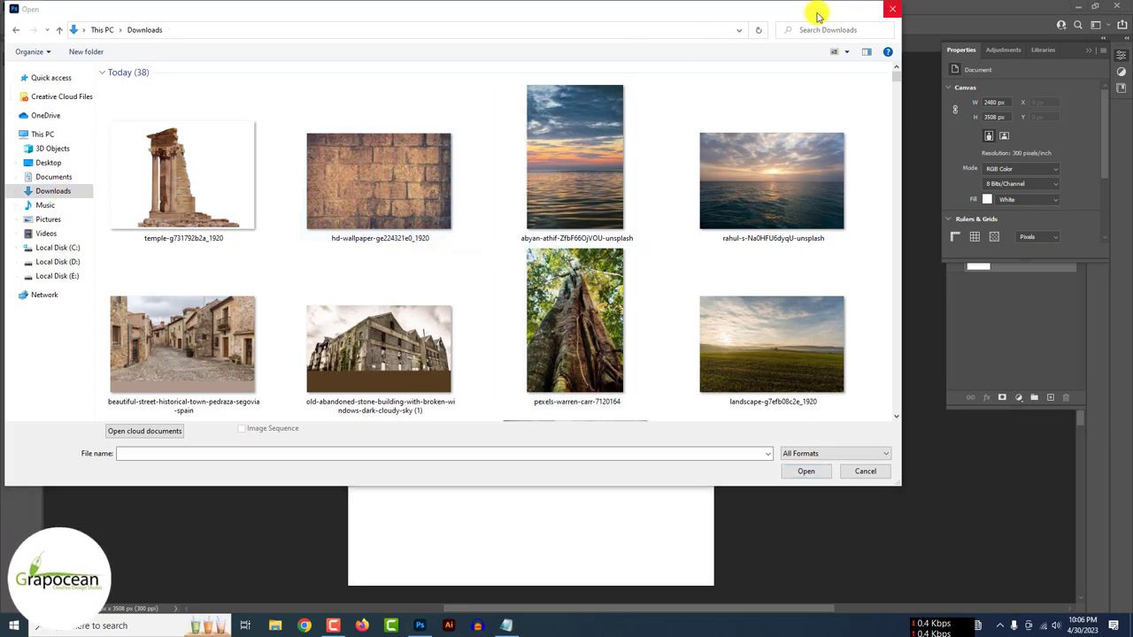
click(892, 12)
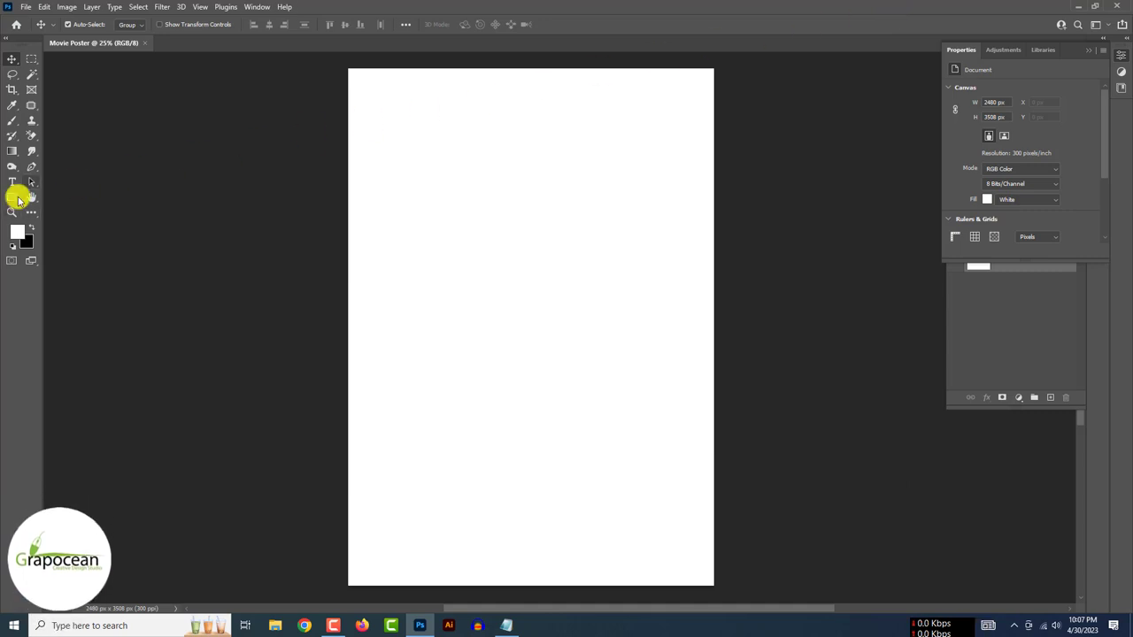
- Draw a full-canvas rectangle with no fill and a thick, roughly 100 px black stroke
right_click(12, 197)
click(62, 193)
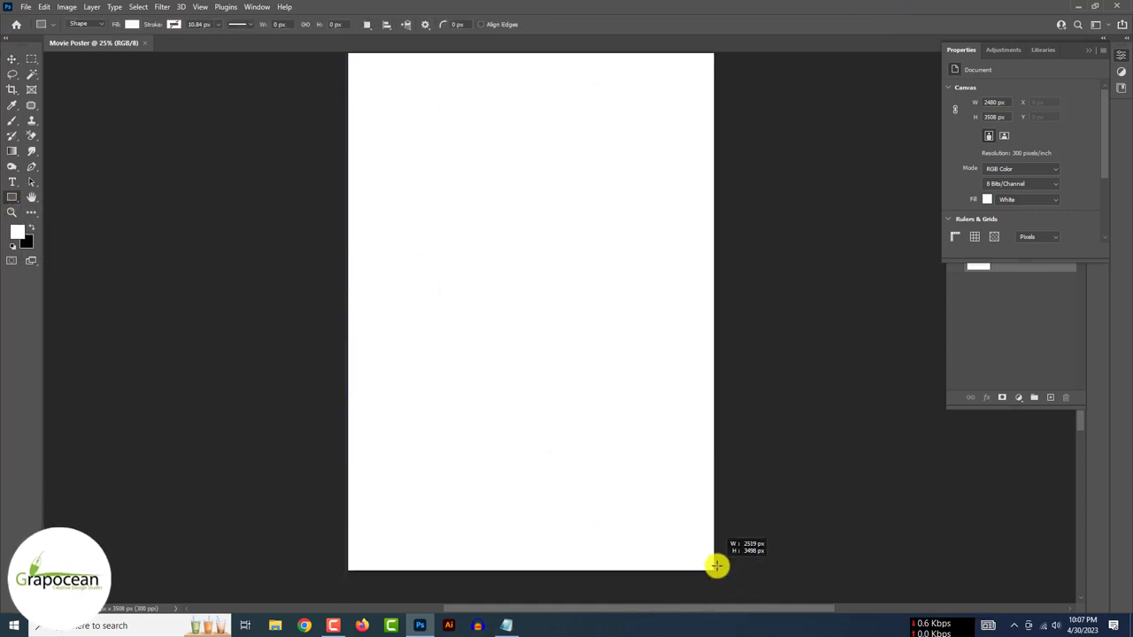
drag(613, 561, 716, 572)
click(131, 24)
click(172, 24)
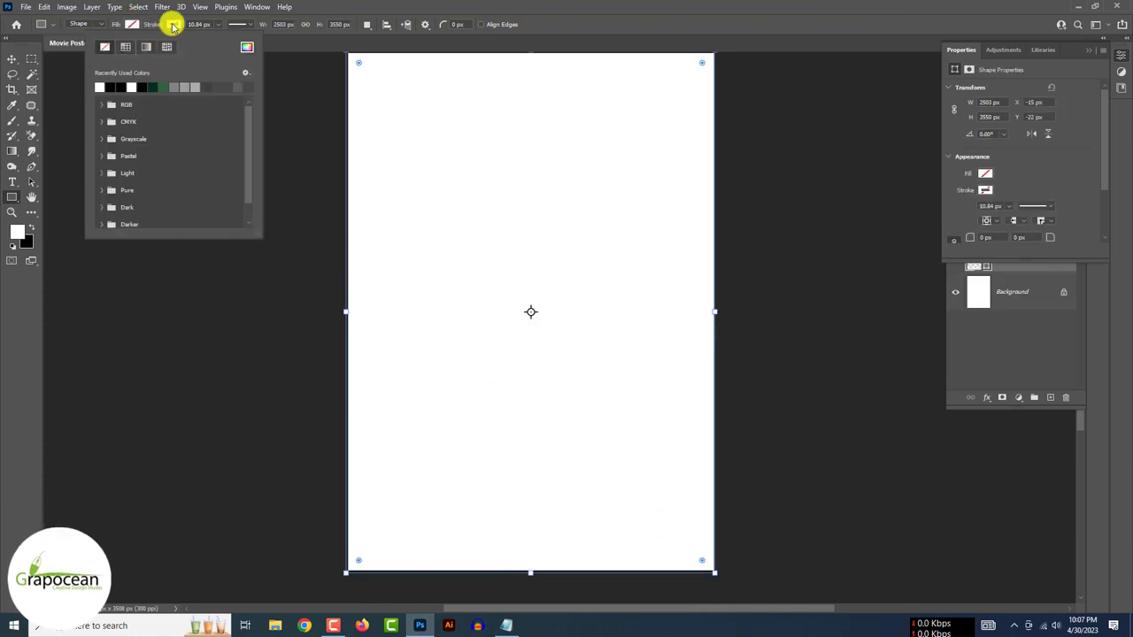
drag(220, 27, 233, 35)
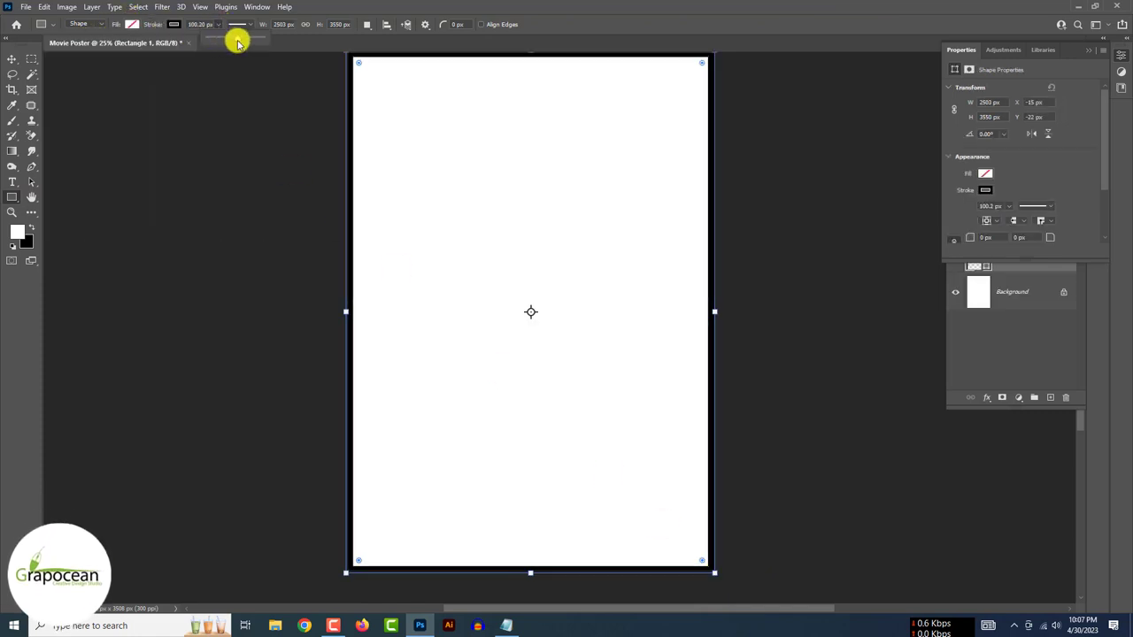
click(12, 59)
scroll(567, 114, up, 2)
- Draw a small black circle on the canvas's left border
key(u)
mouse_move(383, 386)
mouse_down()
mouse_move(412, 414)
mouse_move(375, 370)
mouse_move(380, 405)
mouse_move(374, 392)
mouse_up()
click(131, 24)
click(13, 62)
scroll(372, 389, up, 2)
- Duplicate the circles down the left border and copy that column to the right border
scroll(380, 406, up, 2)
scroll(374, 392, down, 2)
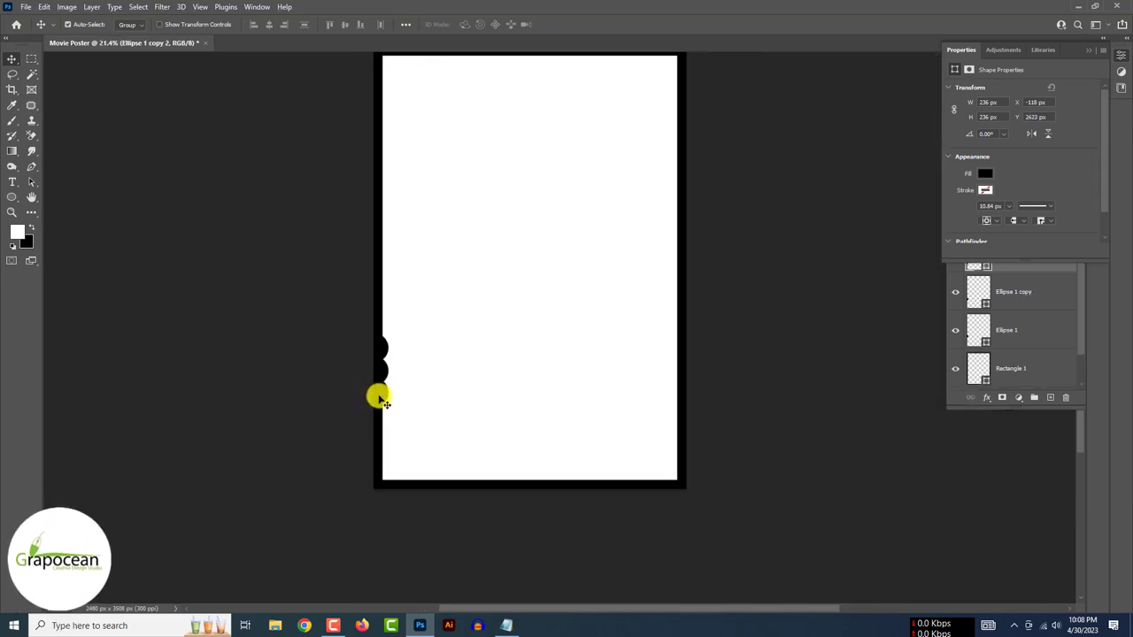
scroll(377, 392, up, 1)
shift+click(385, 364)
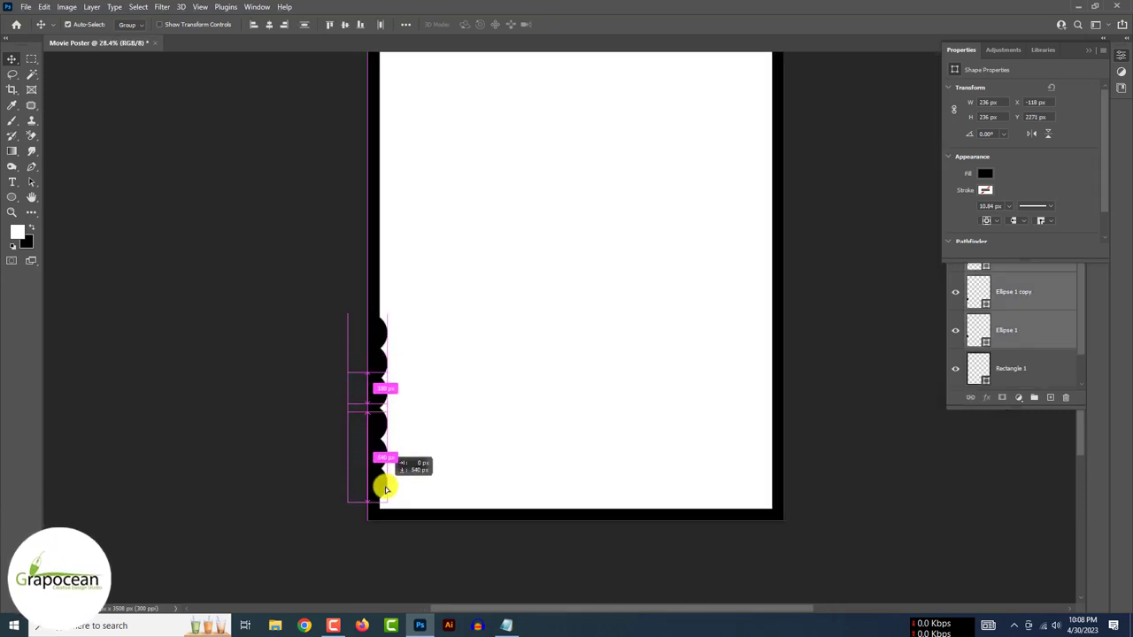
drag(387, 487, 380, 483)
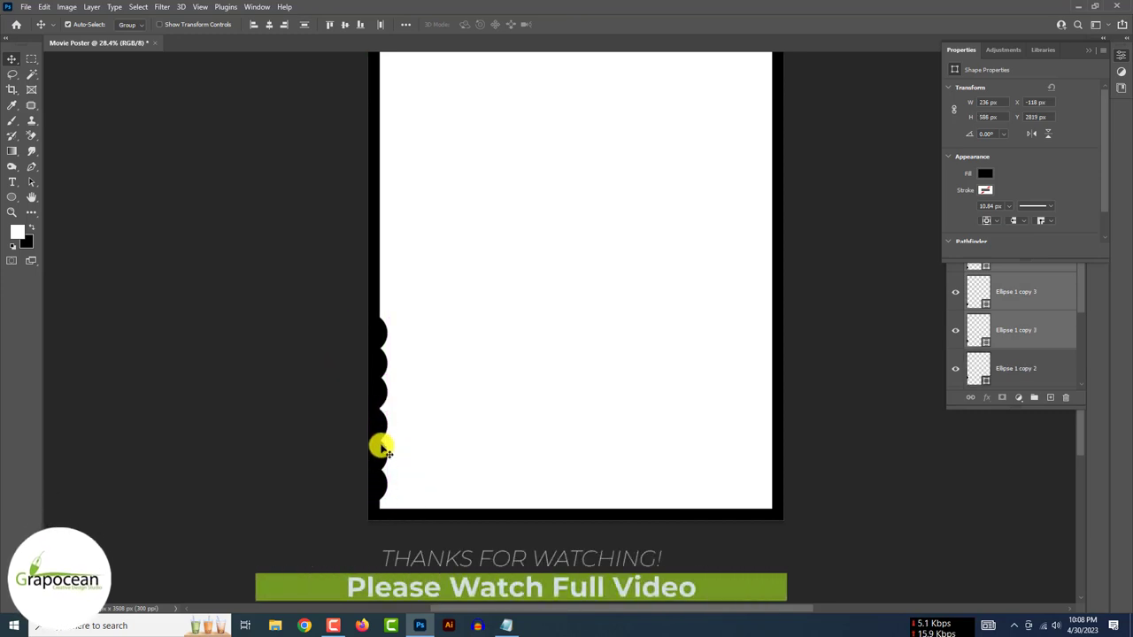
shift+click(379, 384)
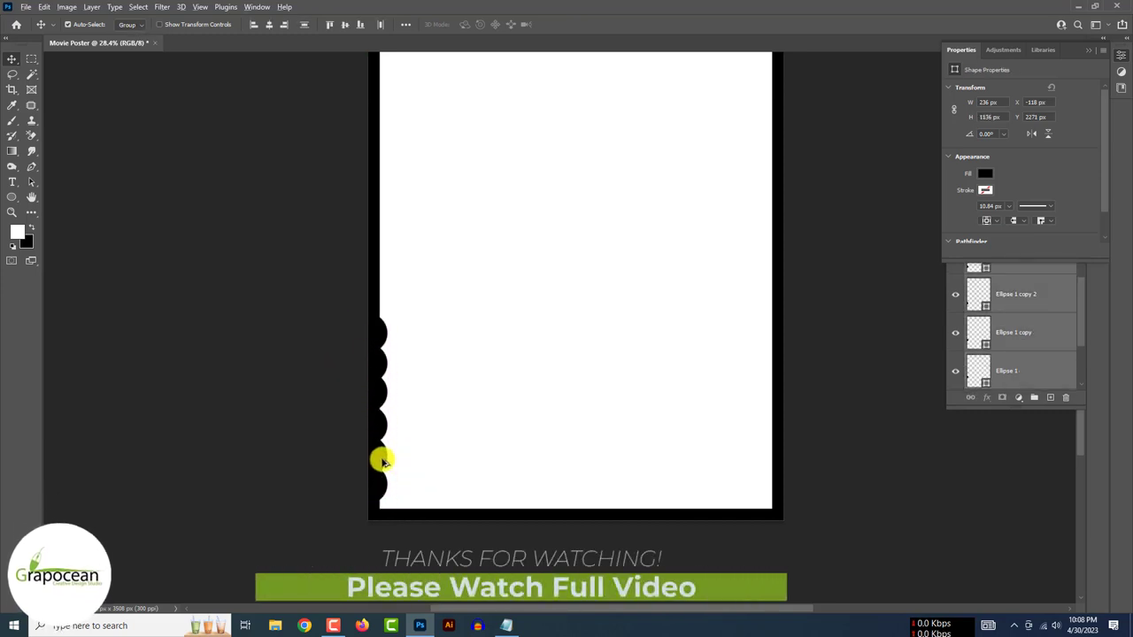
drag(379, 457, 799, 465)
- Convert the border and all circle layers into one smart object
scroll(791, 466, down, 2)
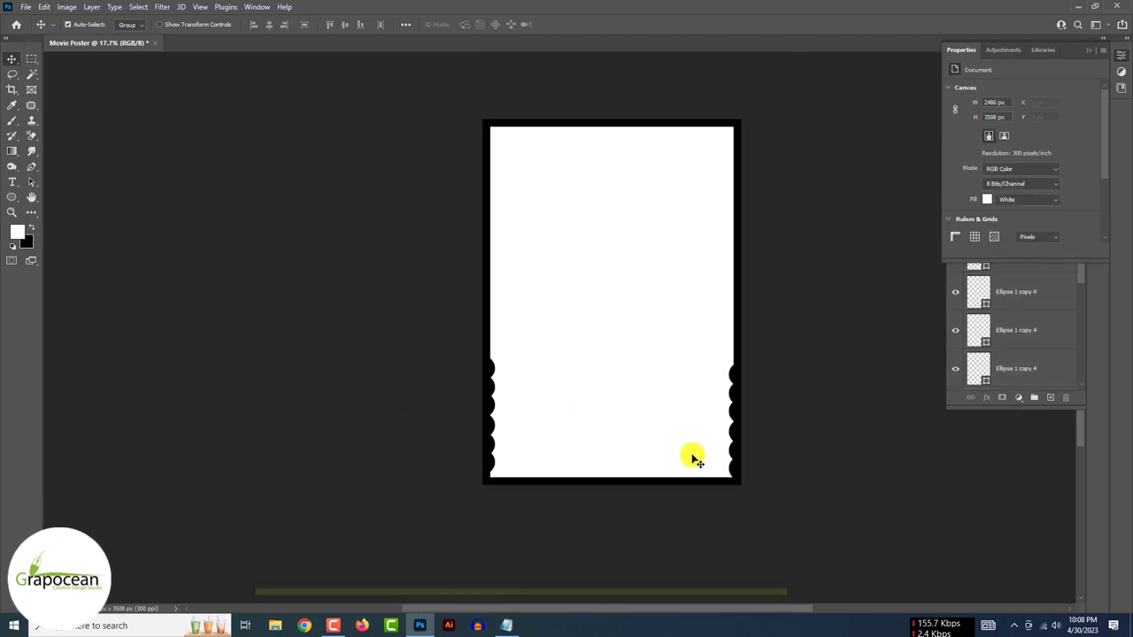
click(1089, 55)
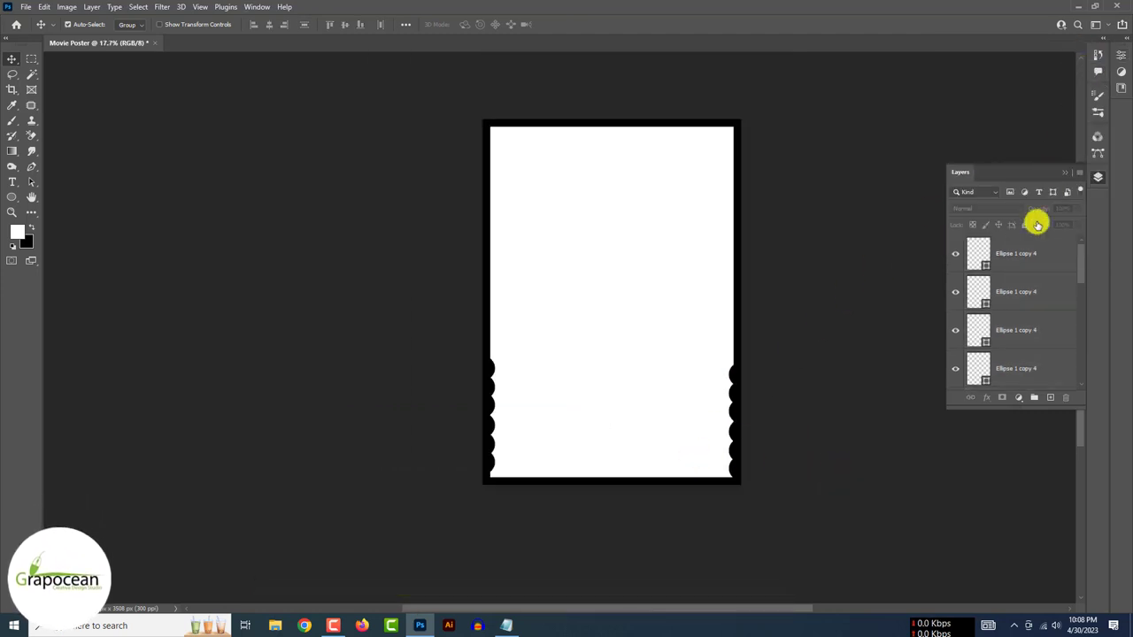
scroll(1029, 286, down, 3)
shift+click(1029, 336)
right_click(1029, 336)
click(944, 280)
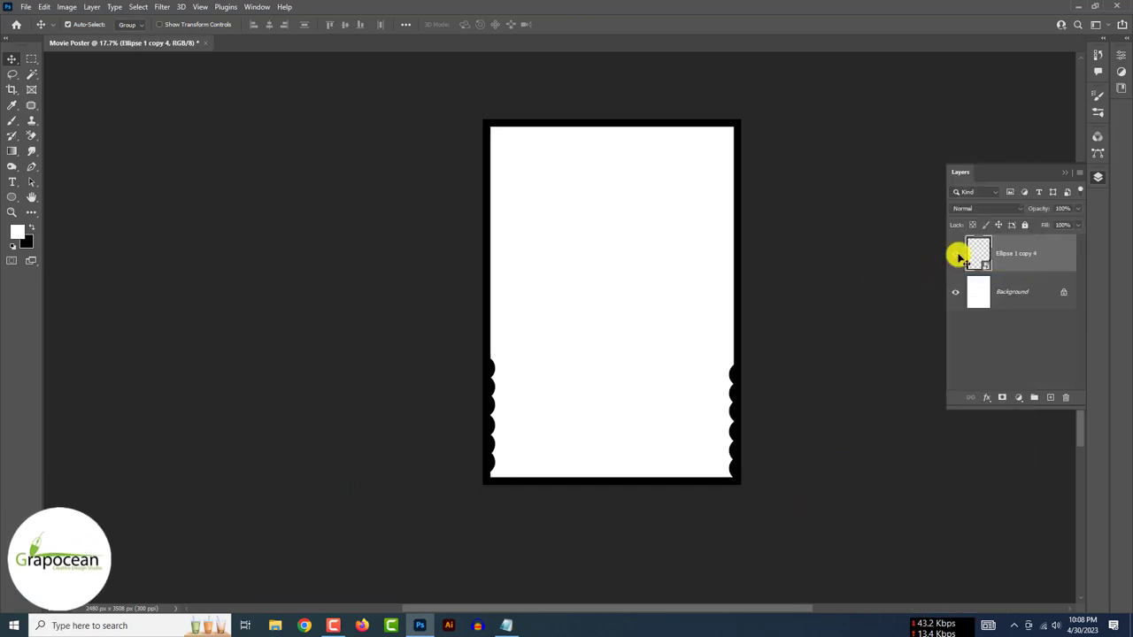
- Open hd-wallpaper-ge224321e0_1920.jpg from the Downloads folder
click(24, 7)
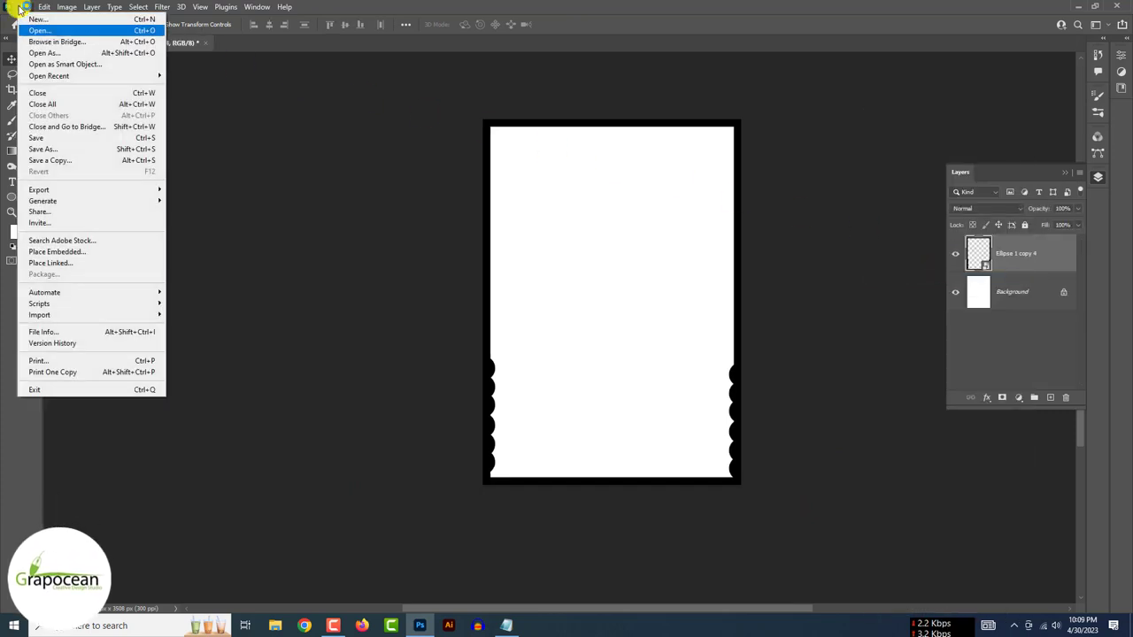
click(39, 31)
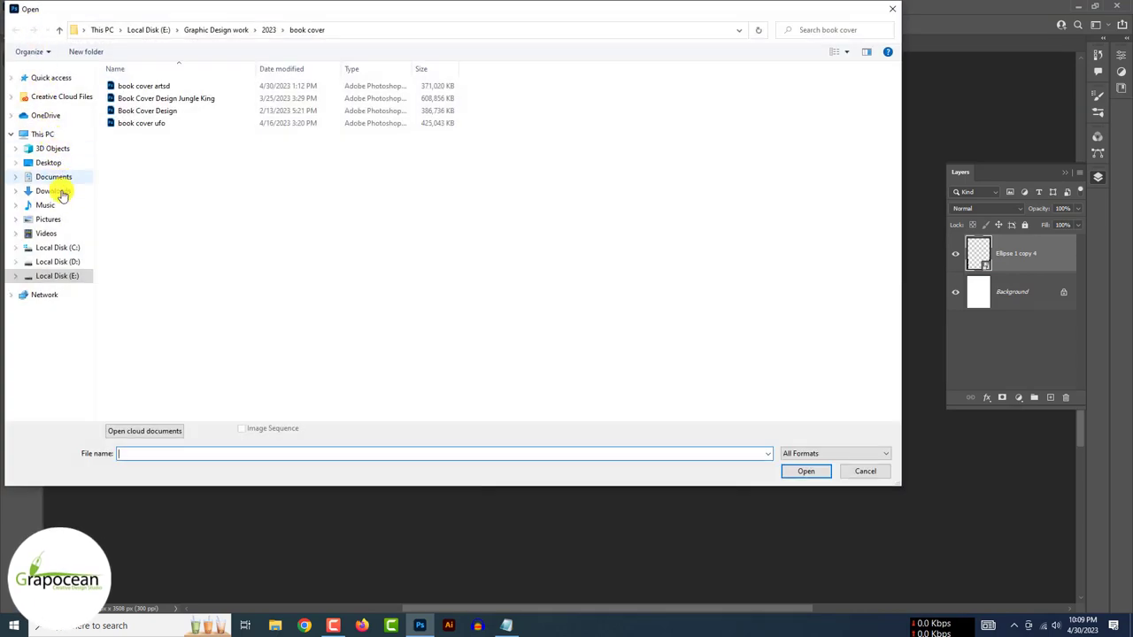
click(55, 191)
click(384, 207)
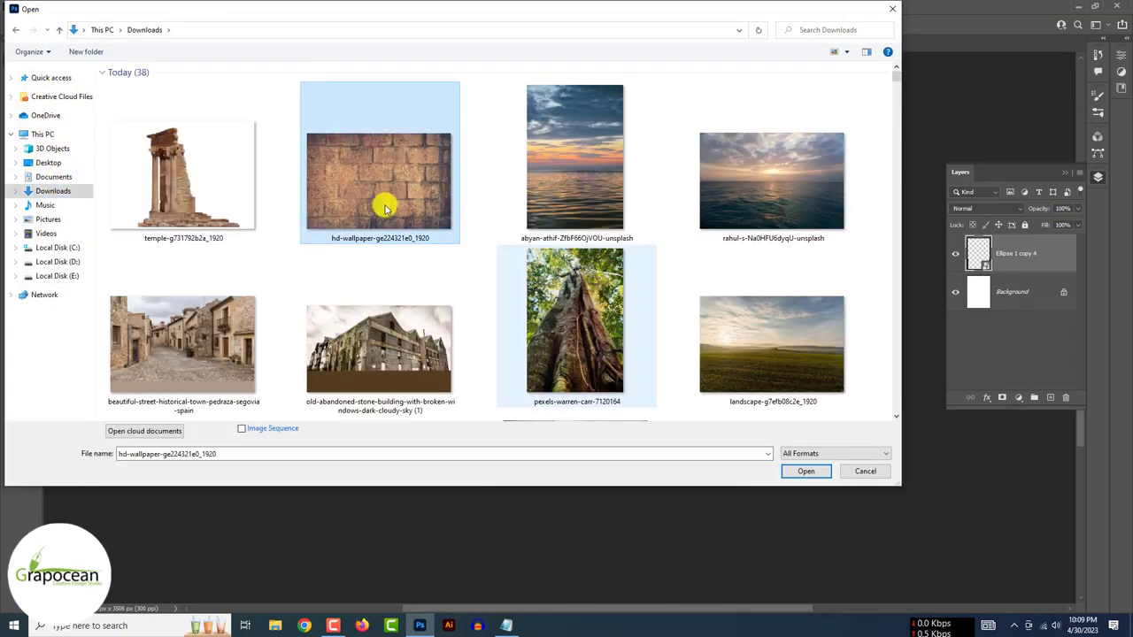
scroll(384, 207, down, 5)
scroll(384, 208, down, 2)
scroll(384, 207, up, 2)
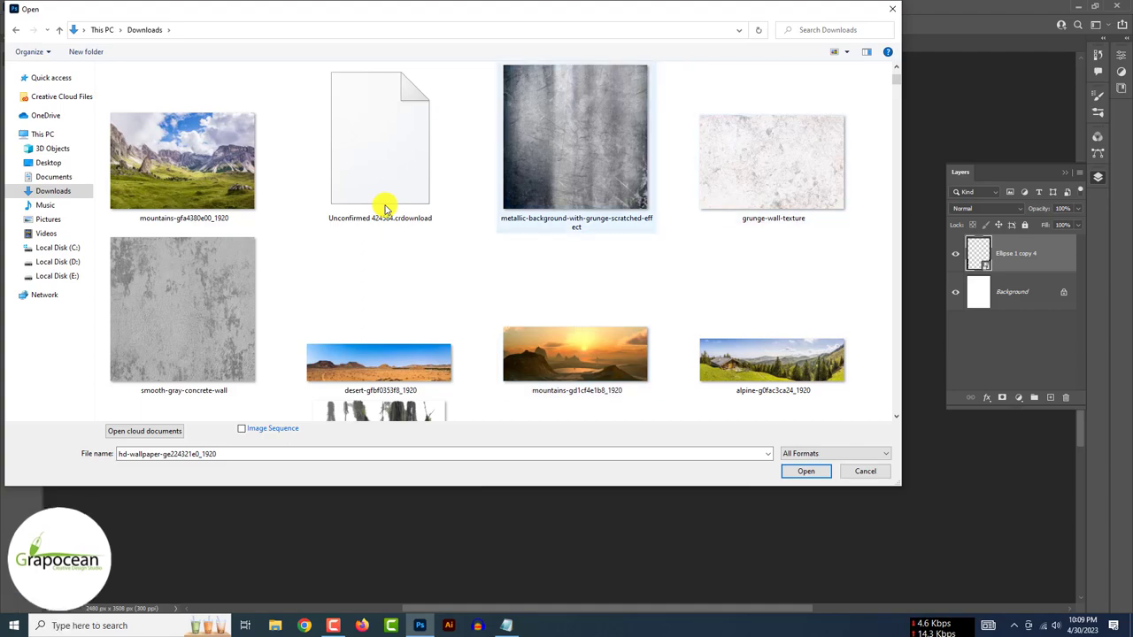
scroll(384, 207, up, 5)
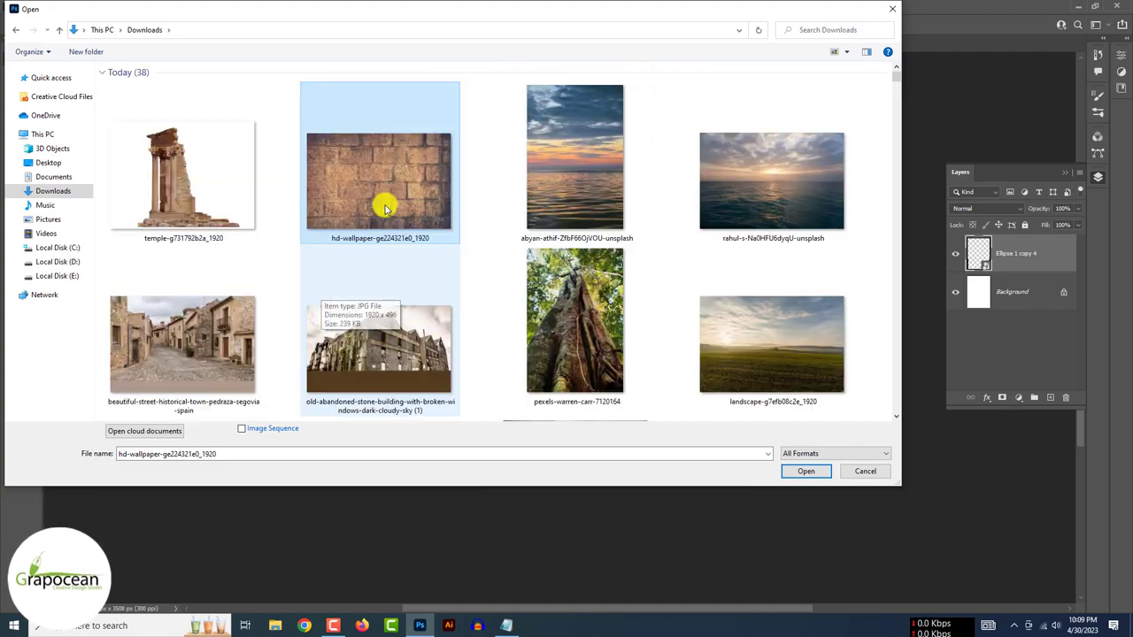
click(806, 471)
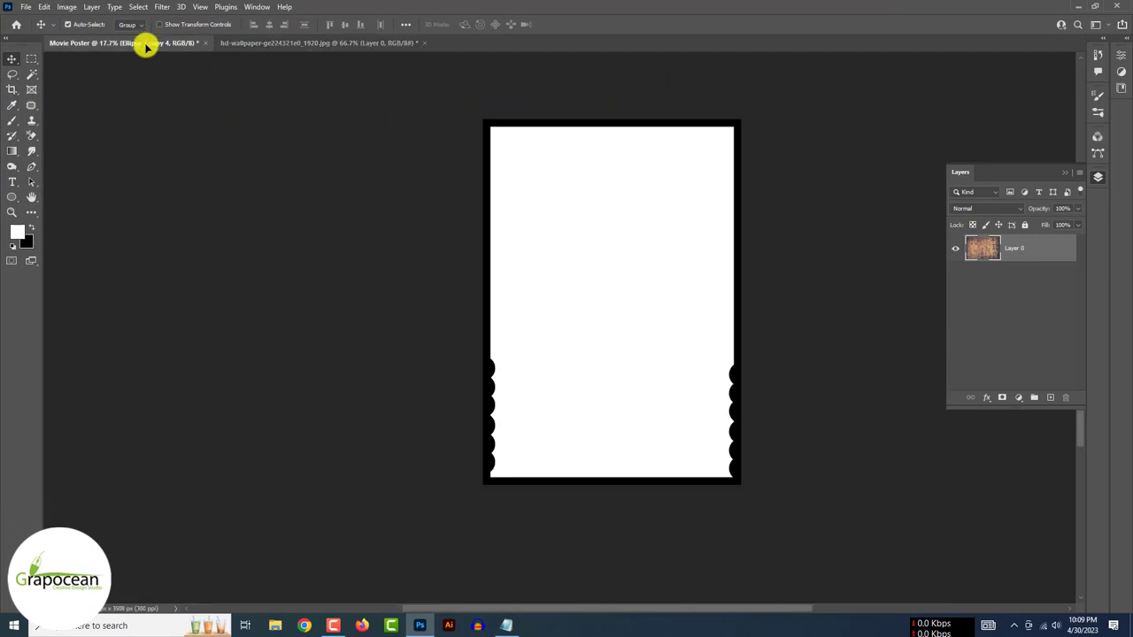
- Bring the brick image into Movie Poster and scale it into the top-left corner
drag(950, 224, 596, 207)
key(ctrl+t)
mouse_move(689, 268)
mouse_down()
mouse_move(557, 221)
mouse_move(523, 144)
mouse_move(599, 159)
mouse_up()
scroll(556, 221, up, 3)
key(Return)
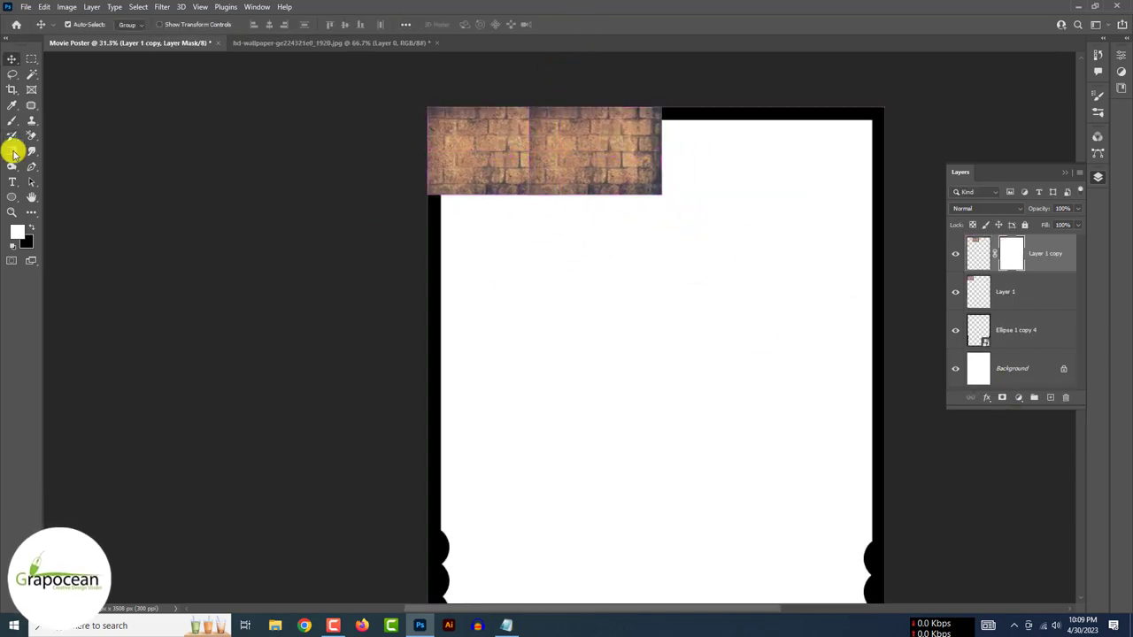
- Blend a duplicate brick tile beside the original and make it a smart object
drag(557, 133, 528, 135)
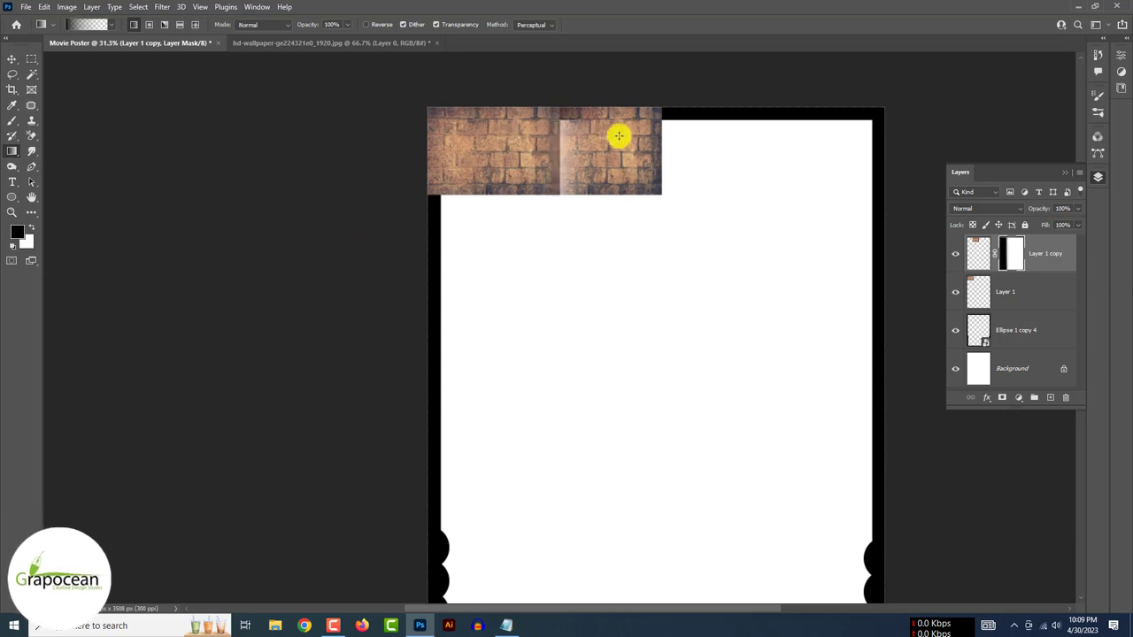
click(12, 58)
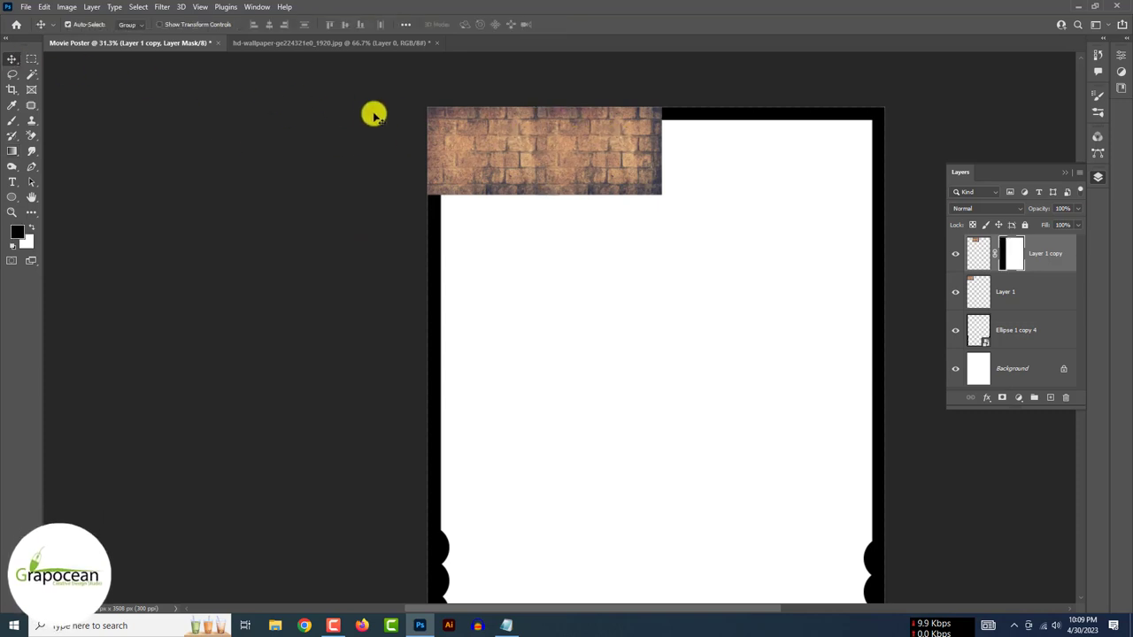
mouse_move(606, 153)
mouse_down()
mouse_move(571, 152)
mouse_move(731, 160)
mouse_up()
click(1006, 291)
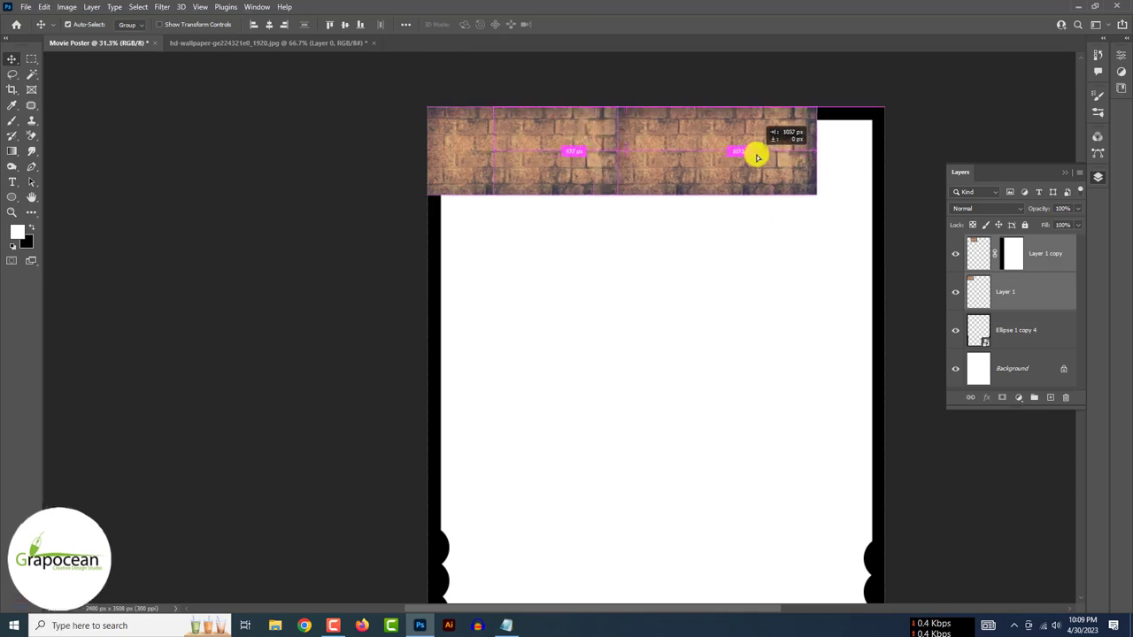
right_click(1048, 258)
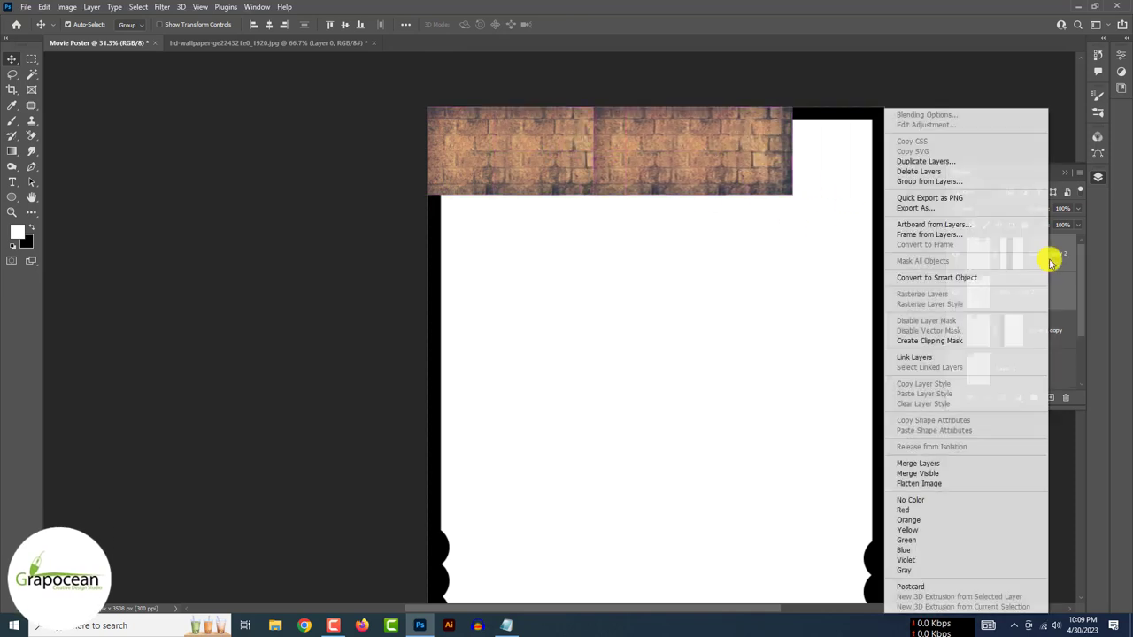
click(956, 271)
- Lengthen the brick strip along the top border
key(g)
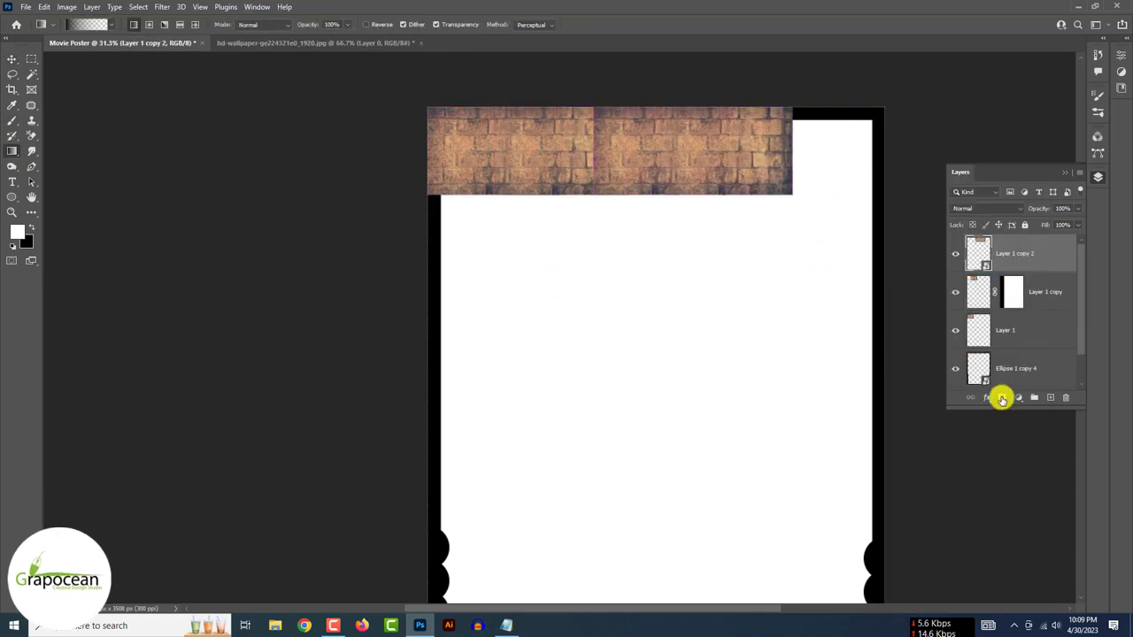
click(11, 58)
scroll(663, 146, up, 1)
drag(677, 144, 637, 144)
scroll(637, 144, down, 1)
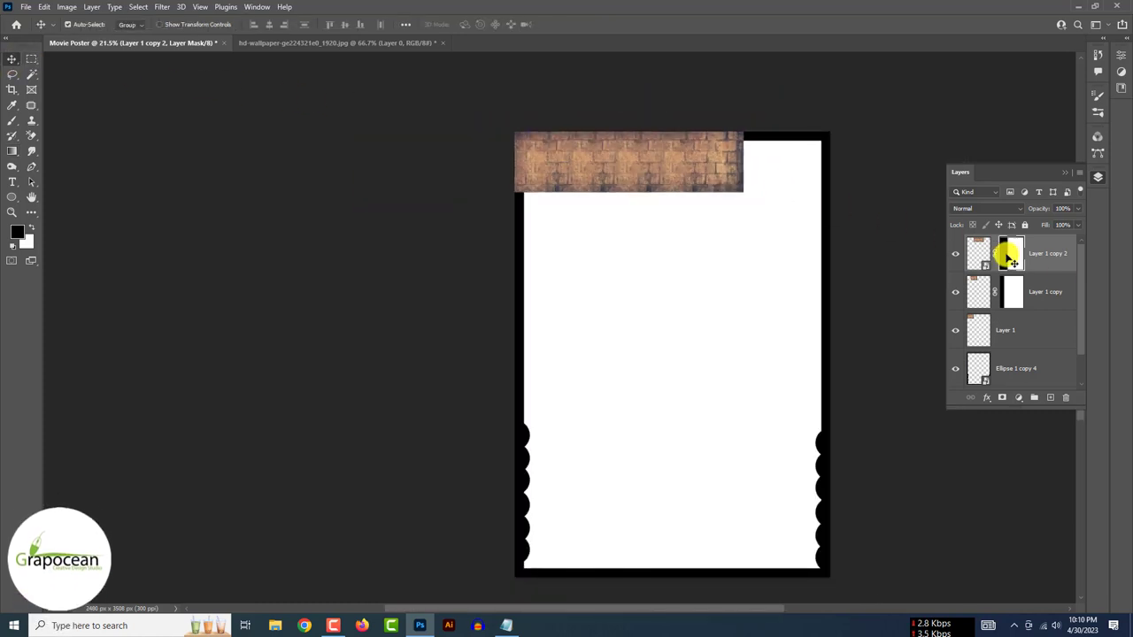
- Combine the brick layers into smart object Layer 1 copy 2, undoing a trial duplicate
shift+click(1032, 329)
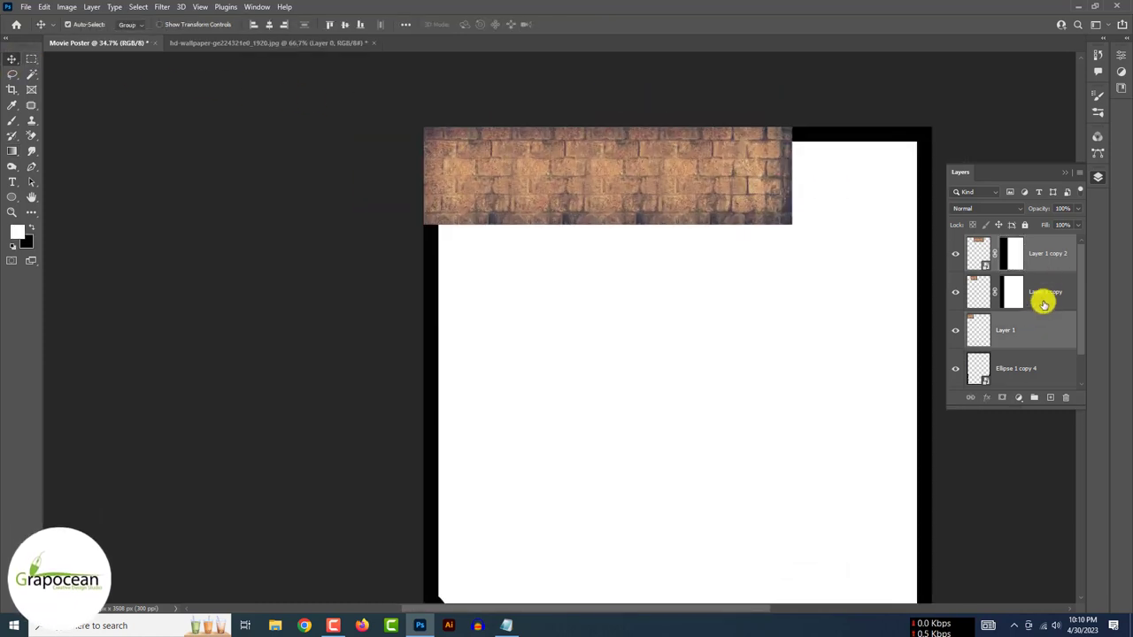
right_click(1042, 298)
click(968, 220)
mouse_move(645, 189)
mouse_down()
mouse_move(829, 195)
mouse_move(835, 182)
mouse_up()
key(ctrl+z)
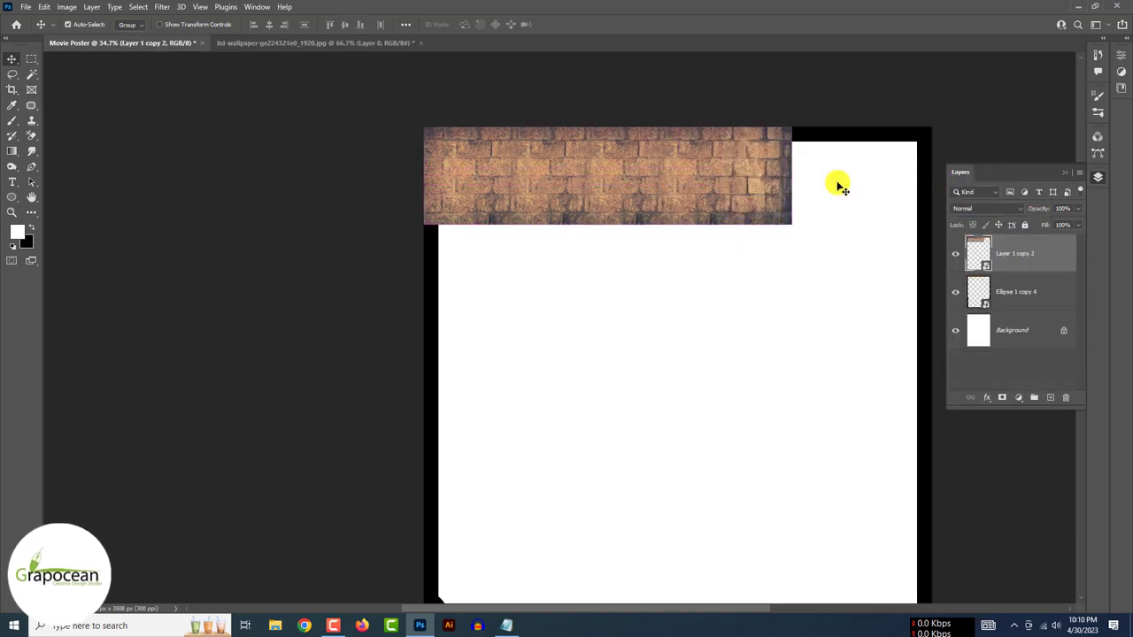
- With the Patch Tool, rasterize the brick strip and patch a first uneven area
click(15, 79)
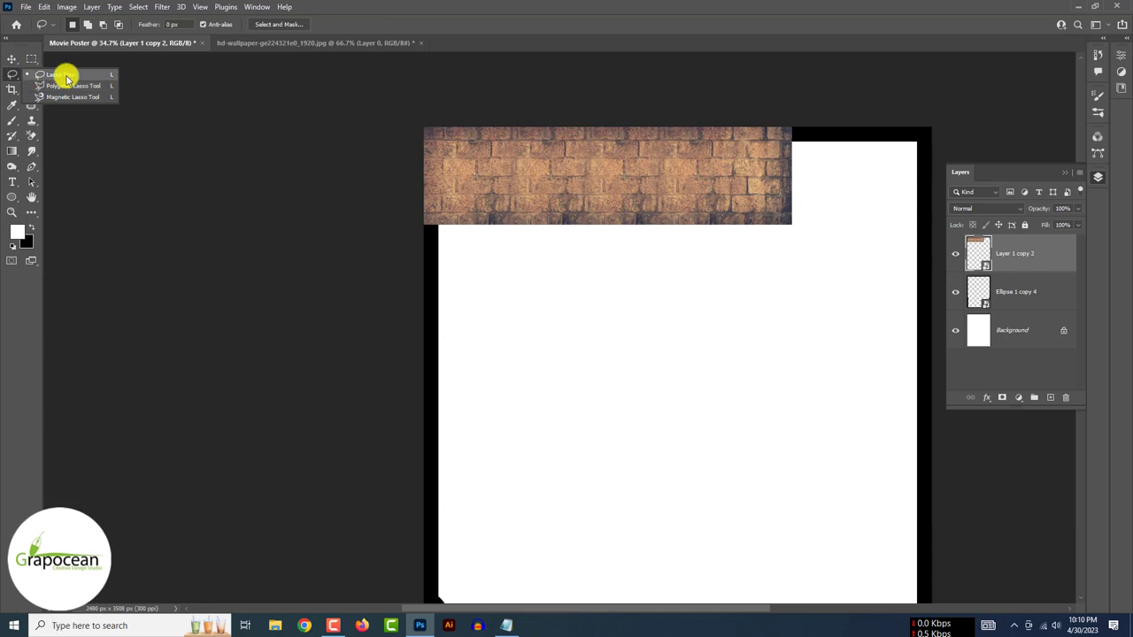
click(33, 108)
click(104, 130)
scroll(454, 163, up, 3)
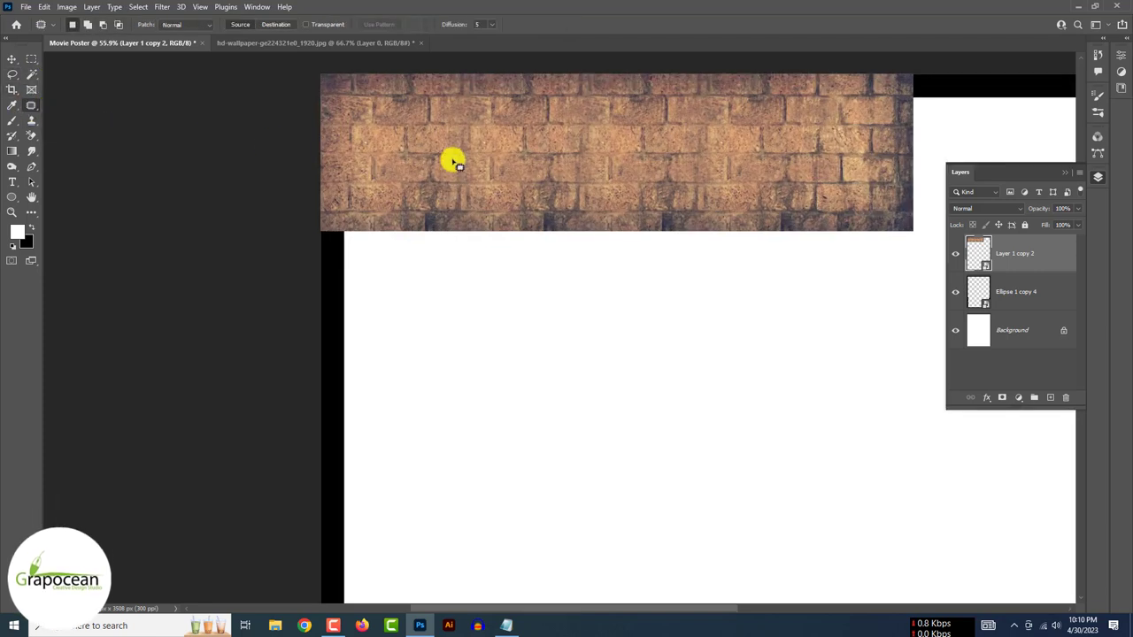
drag(516, 239, 548, 156)
click(546, 238)
key(ctrl+d)
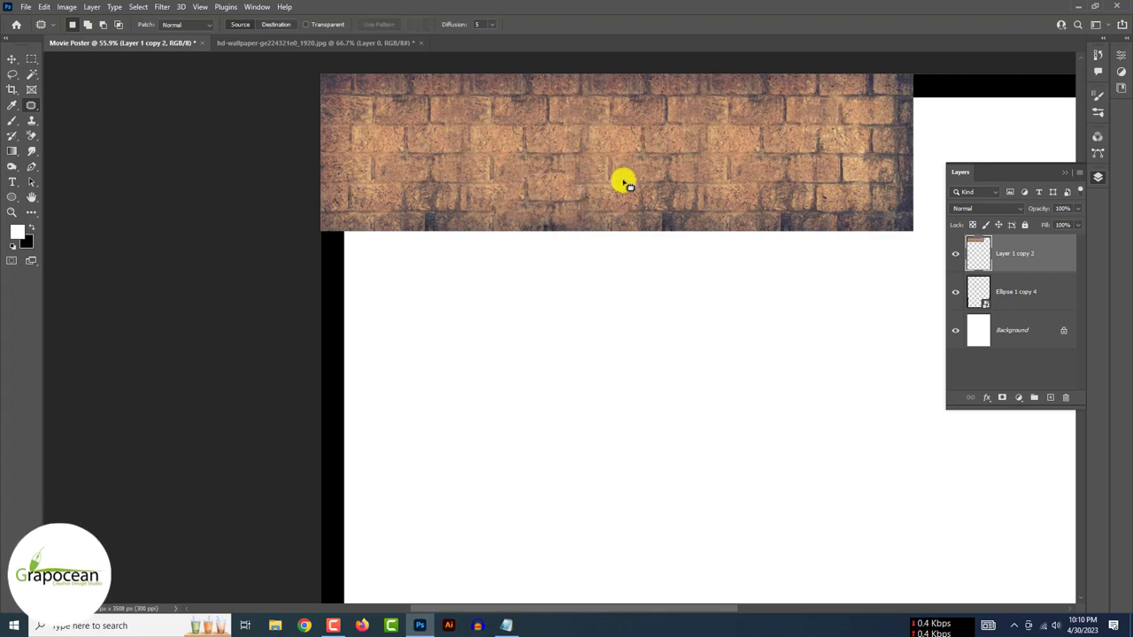
- Patch uneven brick areas in the middle and right of the strip
drag(566, 223, 531, 221)
drag(527, 185, 672, 190)
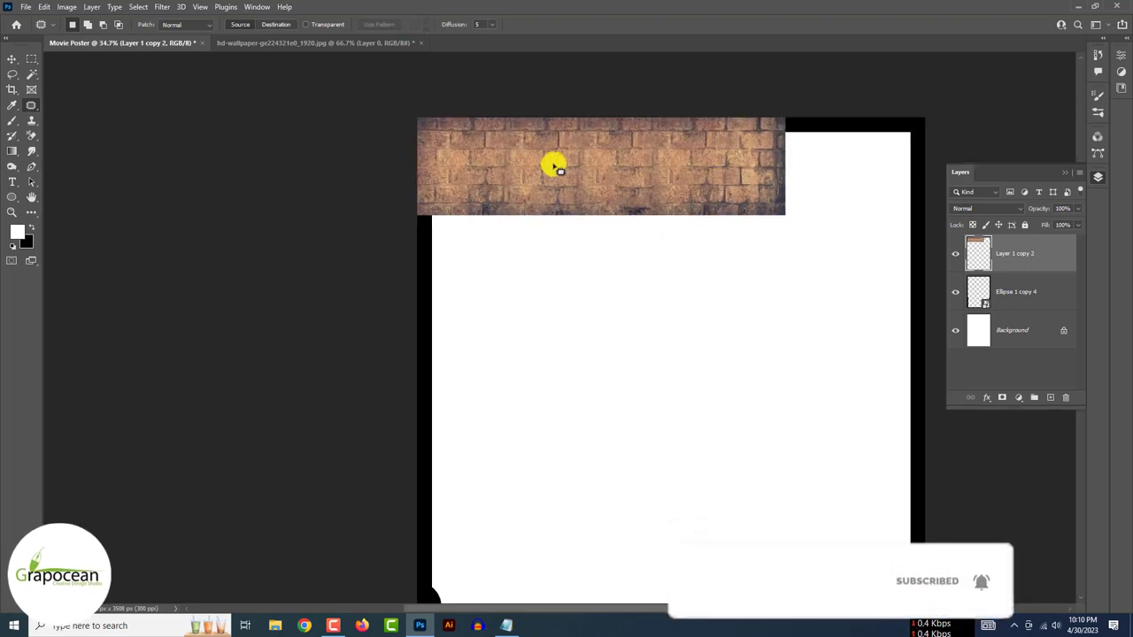
scroll(554, 168, down, 3)
scroll(554, 167, up, 2)
drag(487, 155, 483, 180)
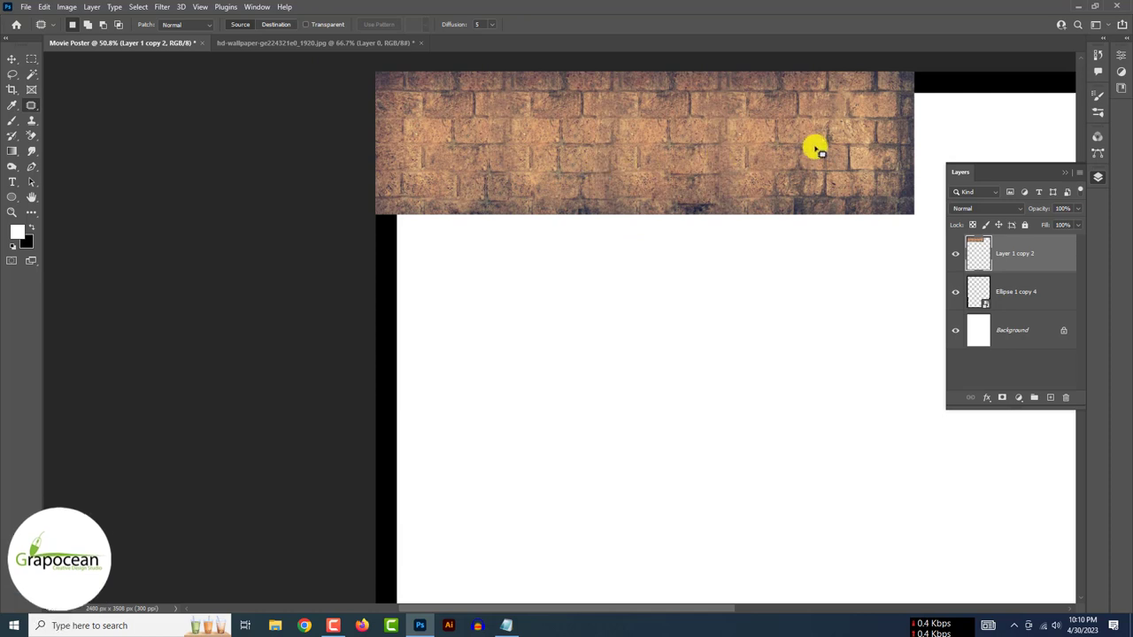
drag(818, 146, 886, 168)
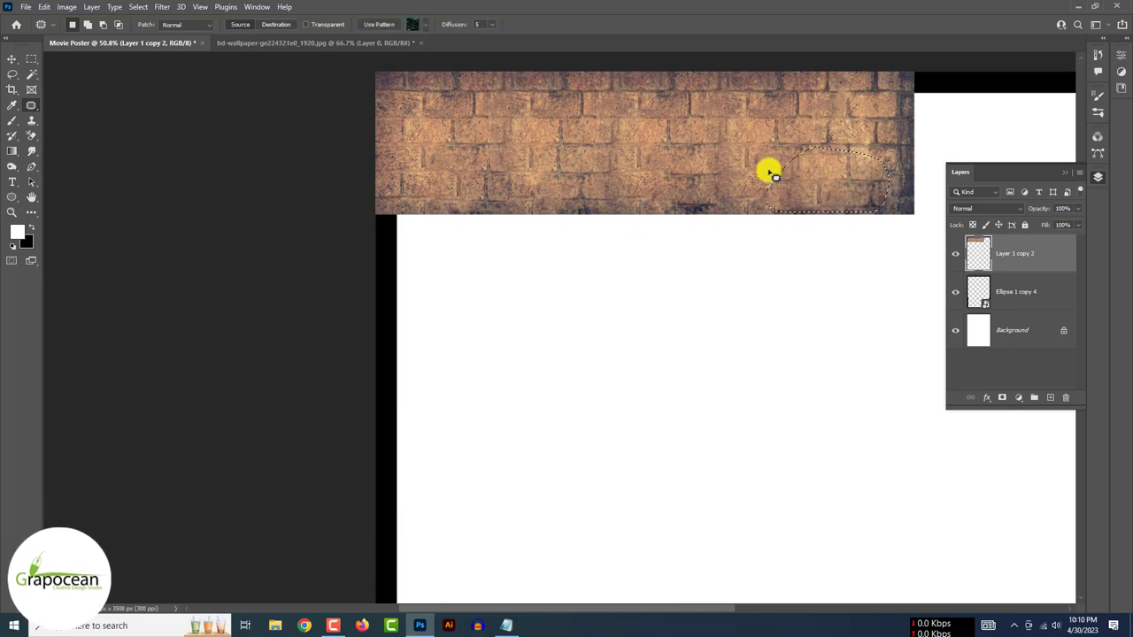
scroll(769, 174, down, 3)
scroll(725, 161, up, 2)
key(ctrl+d)
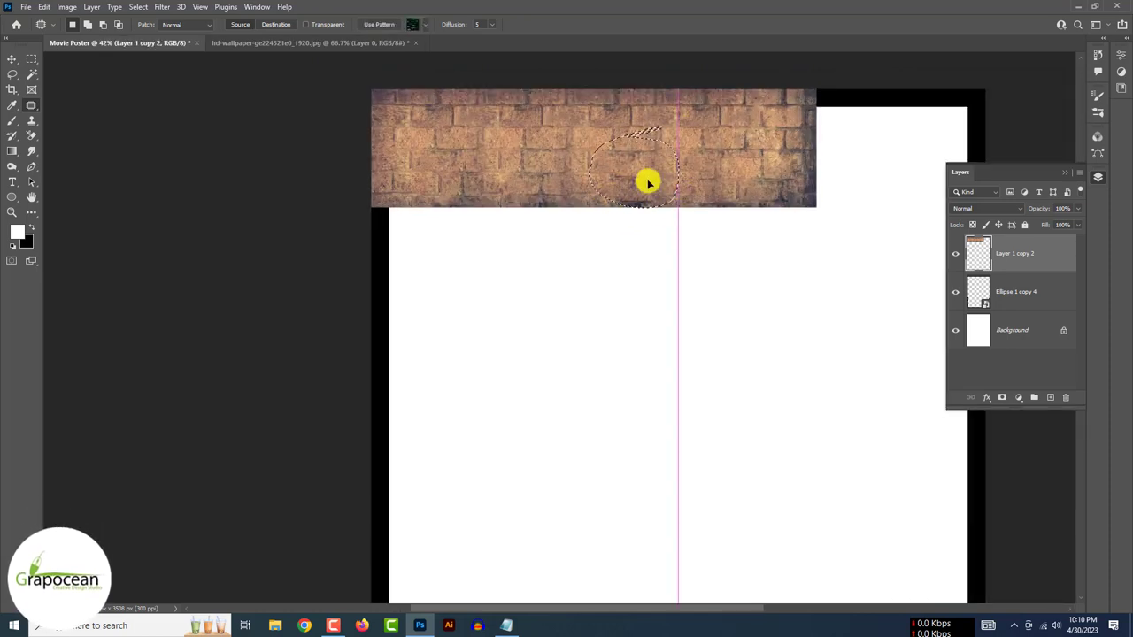
- Patch the remaining uneven brick areas on the left of the strip
scroll(753, 177, down, 2)
scroll(720, 159, up, 3)
mouse_move(668, 139)
mouse_down()
mouse_move(624, 188)
mouse_move(670, 140)
mouse_up()
key(ctrl+d)
scroll(614, 152, down, 2)
scroll(614, 151, up, 2)
mouse_move(571, 133)
mouse_down()
mouse_move(540, 182)
mouse_move(488, 127)
mouse_move(511, 148)
mouse_up()
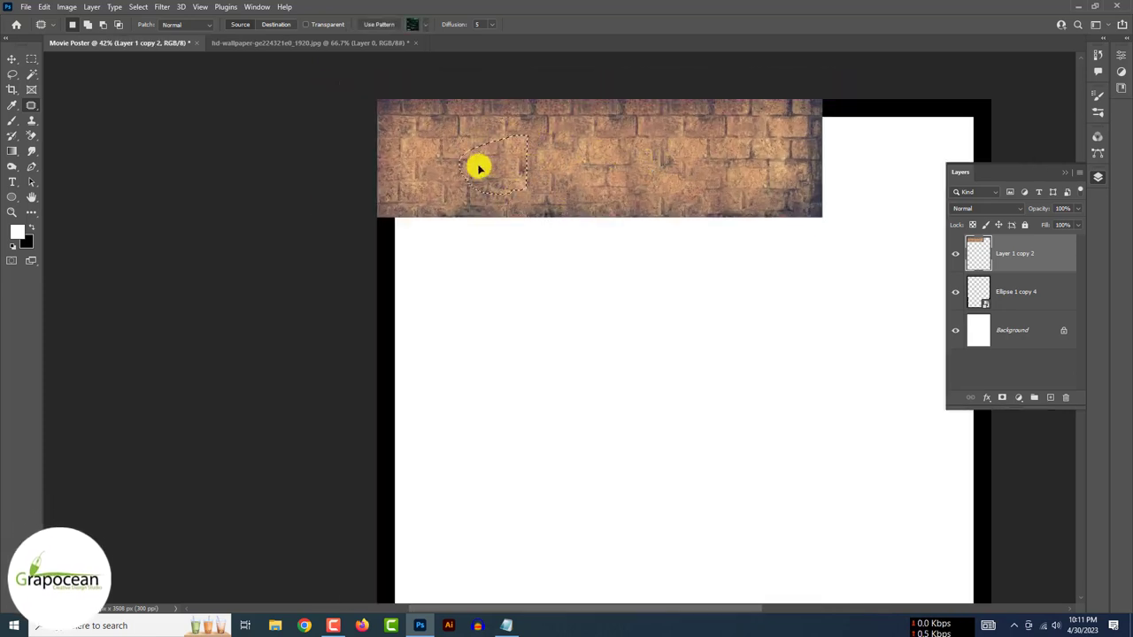
scroll(600, 184, up, 1)
scroll(596, 190, up, 1)
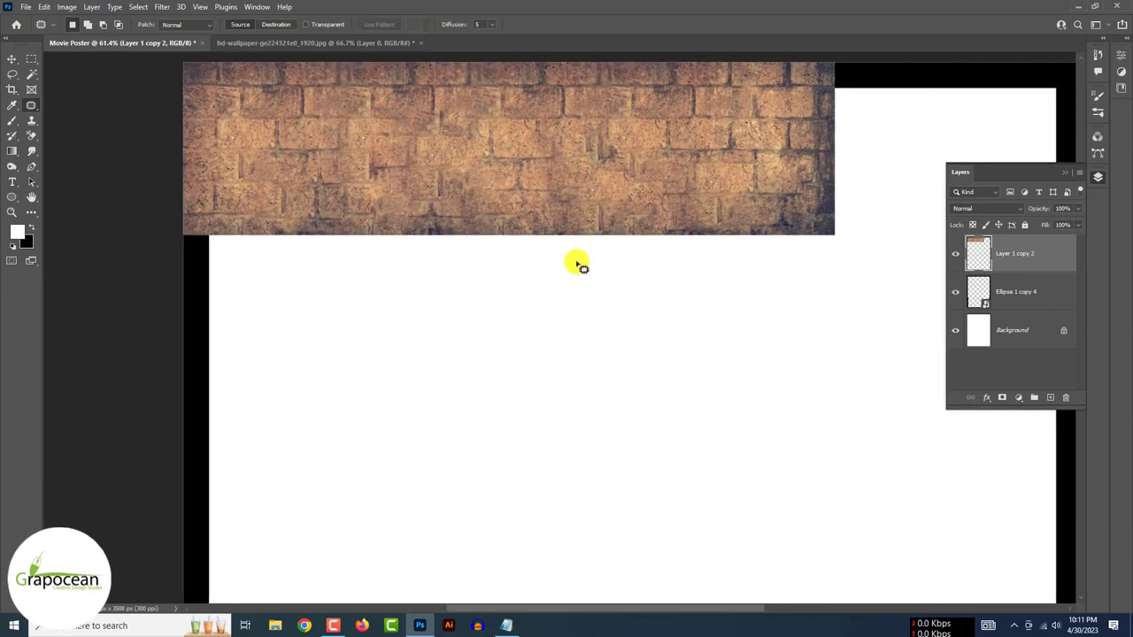
scroll(579, 263, down, 3)
drag(633, 190, 640, 195)
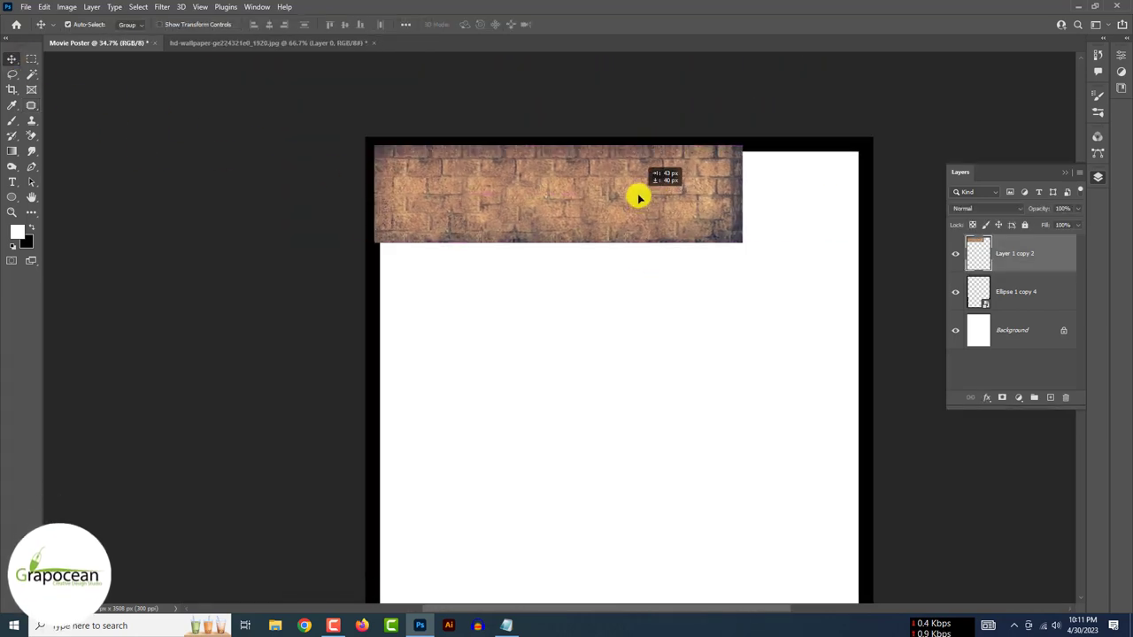
- Clip the brick strip to the black border shape and position it along the top
mouse_move(494, 197)
mouse_down()
mouse_move(486, 311)
mouse_move(481, 300)
mouse_up()
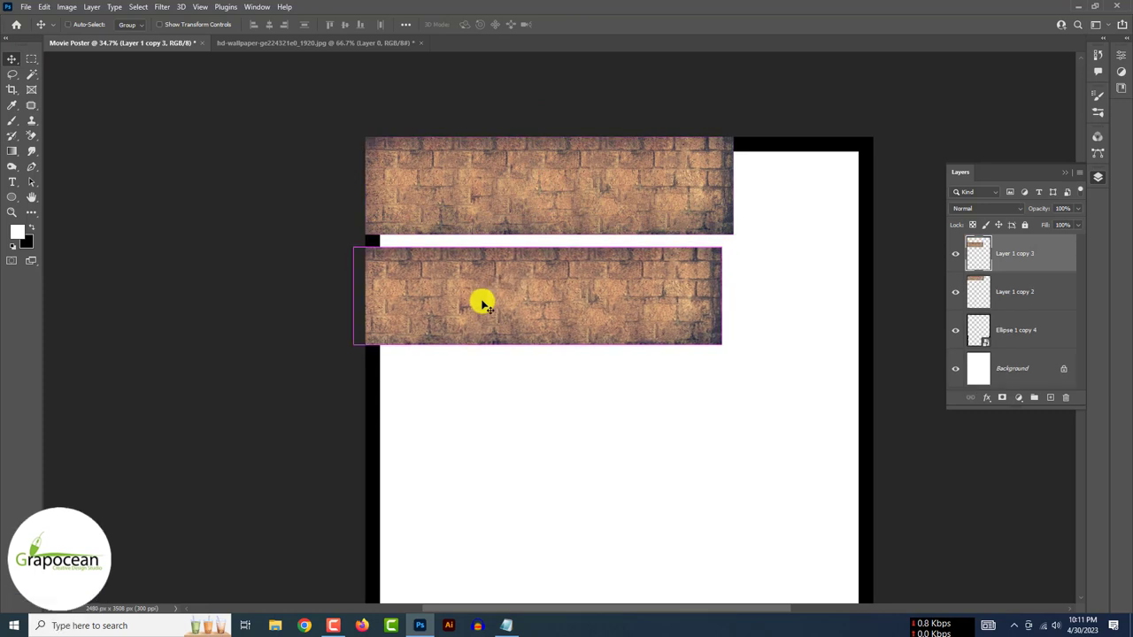
key(ctrl+z)
mouse_move(486, 207)
mouse_down()
mouse_move(498, 197)
mouse_move(486, 196)
mouse_up()
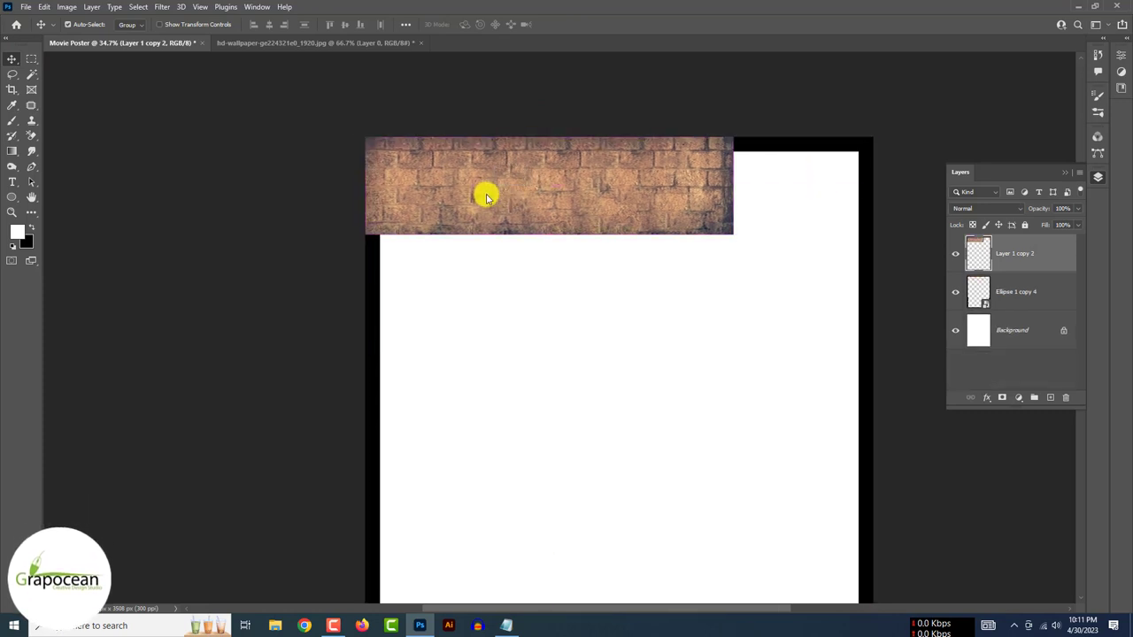
alt+click(1050, 272)
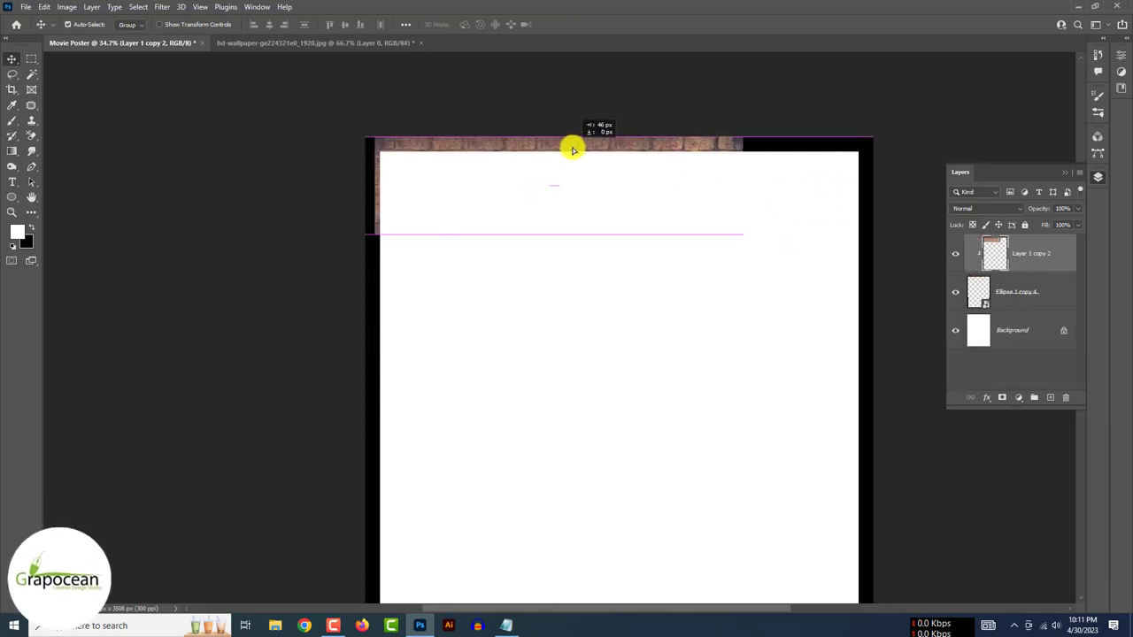
drag(572, 149, 579, 150)
- Resize the brick strip to the top border's height and reposition it
key(ctrl+t)
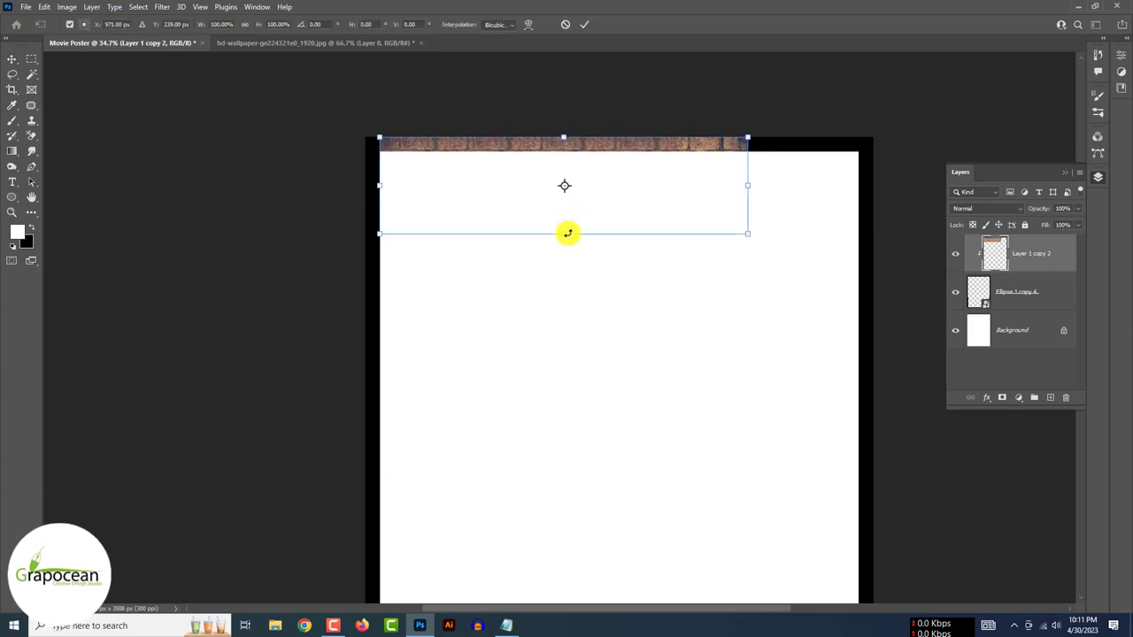
drag(567, 233, 559, 205)
scroll(548, 163, up, 2)
drag(548, 164, 470, 142)
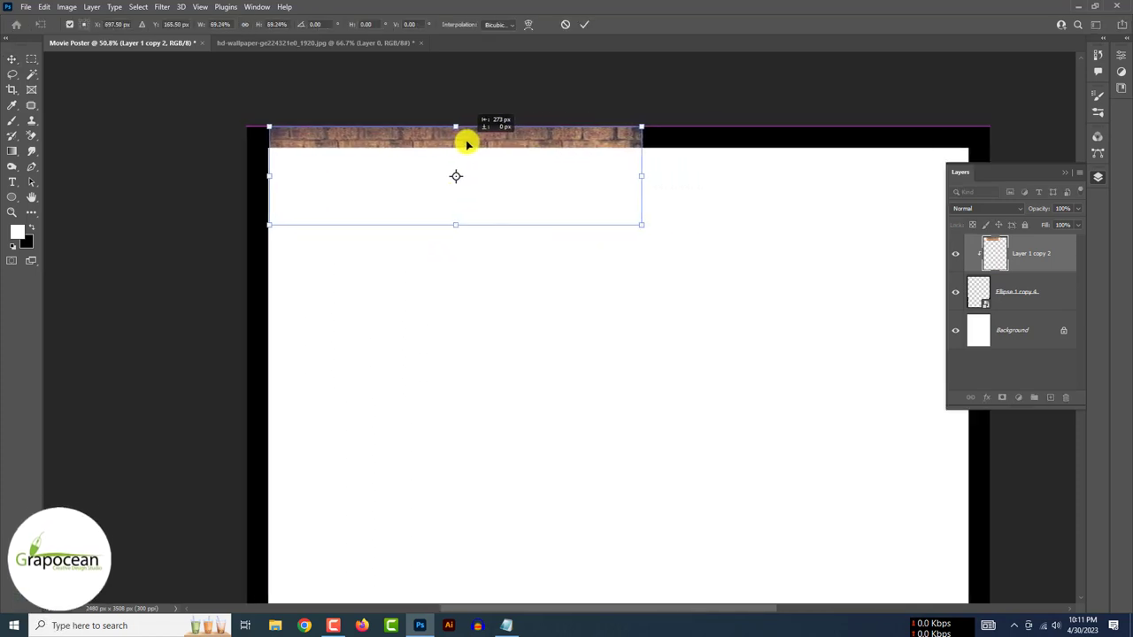
click(584, 24)
- Copy the strip to extend the top border rightwards and blend the seam with a gradient
drag(590, 144, 892, 146)
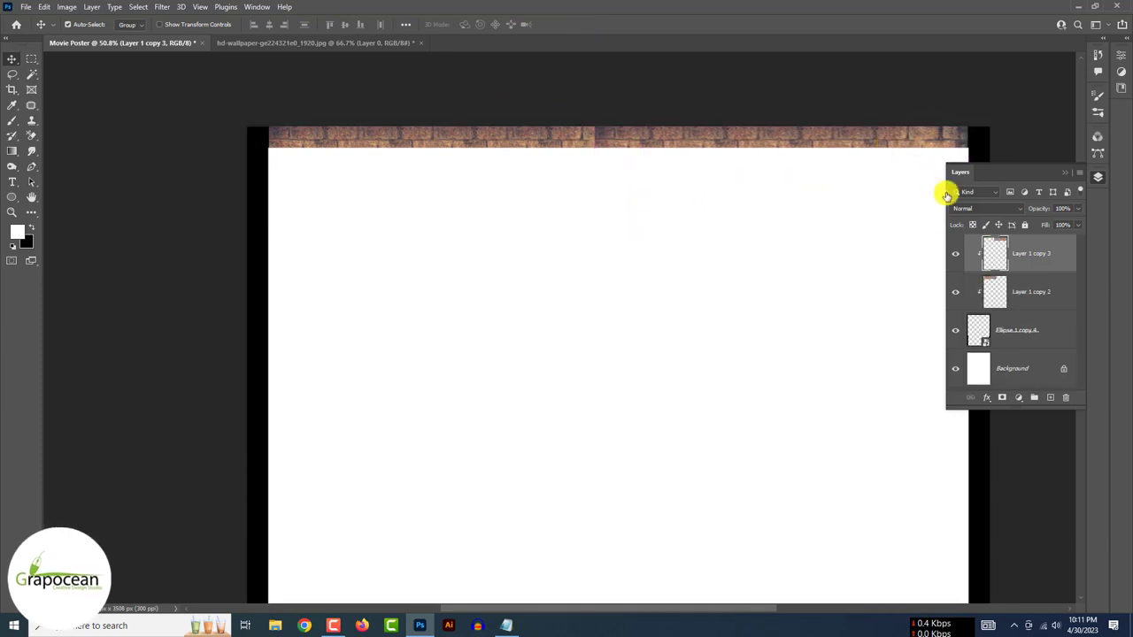
key(g)
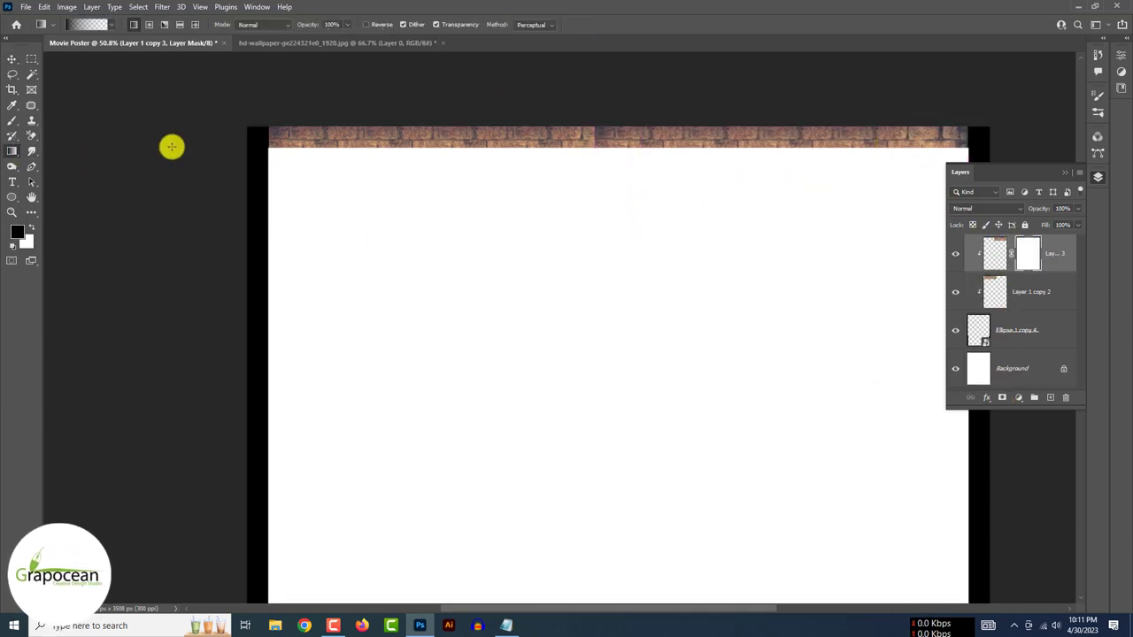
scroll(562, 133, down, 2)
click(13, 58)
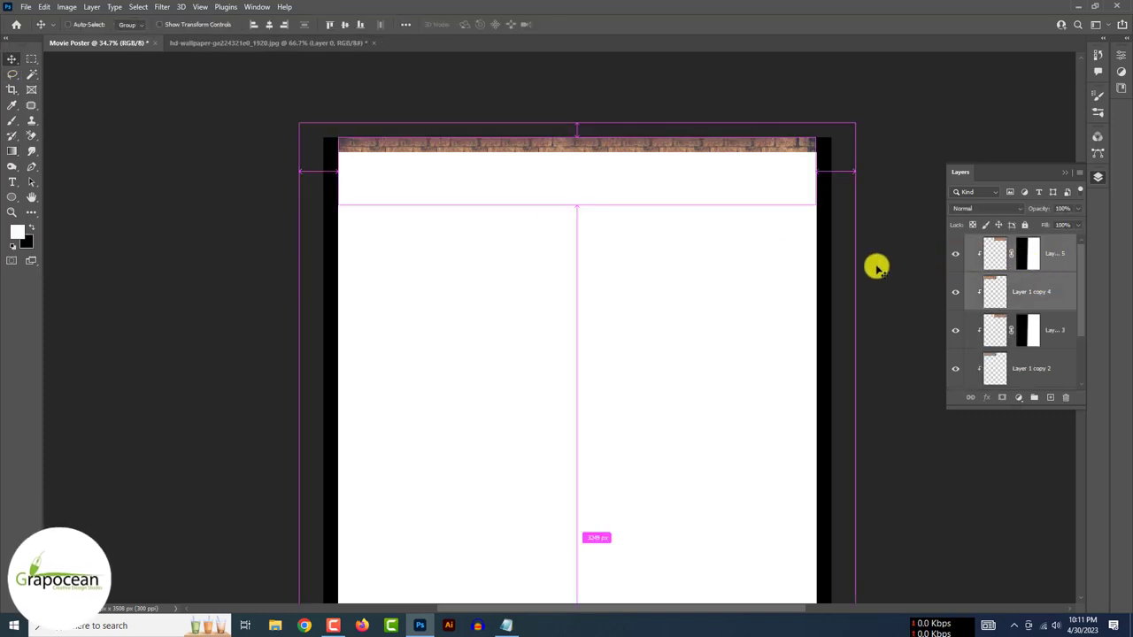
- Rotate a brick strip copy 90° to run down the upper-left border
key(ctrl+t)
mouse_move(872, 266)
mouse_down()
mouse_move(589, 132)
mouse_move(363, 345)
mouse_move(336, 493)
mouse_move(346, 448)
mouse_up()
key(Return)
mouse_move(1027, 292)
mouse_down()
mouse_move(1016, 371)
mouse_move(1023, 328)
mouse_up()
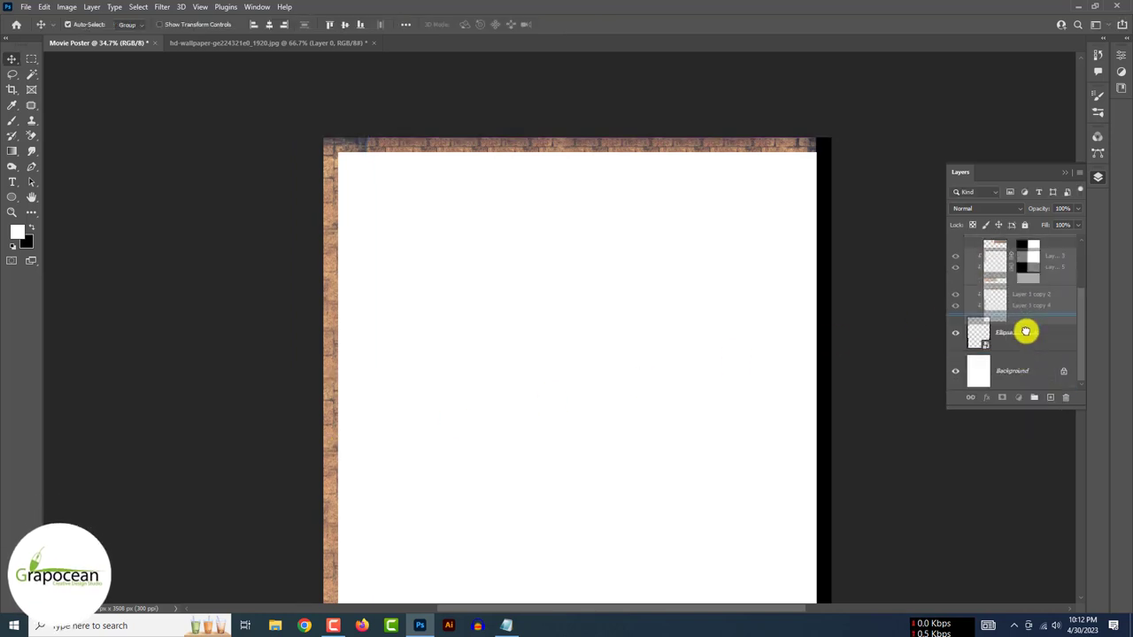
key(ctrl+minus)
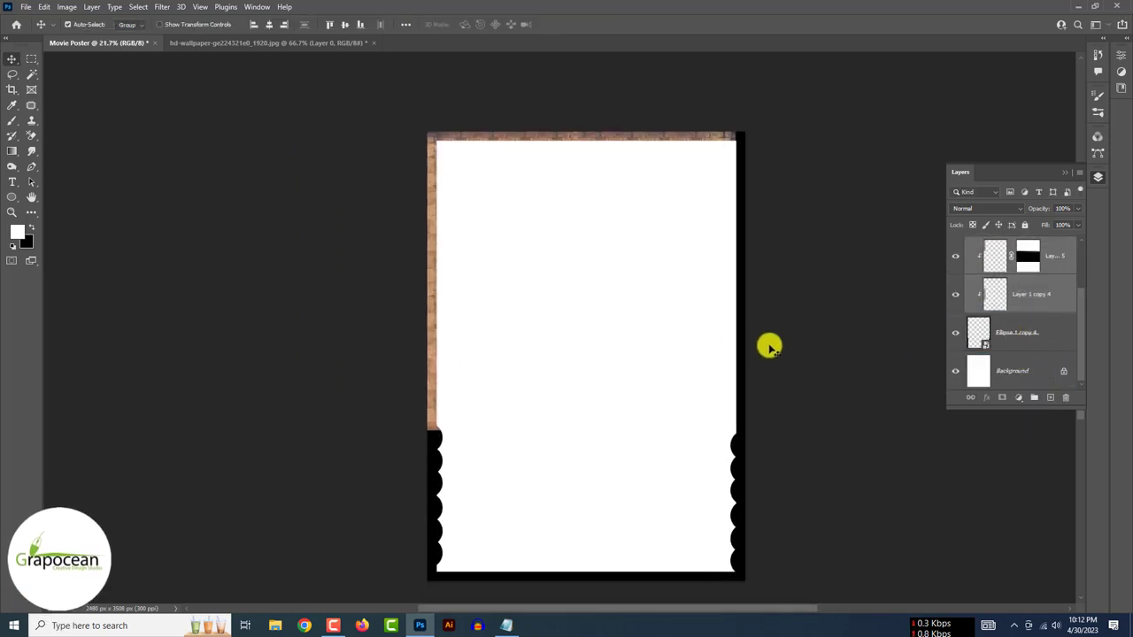
- Extend the left brick strip downward, convert it to a smart object and gradient-mask it
drag(430, 369, 433, 536)
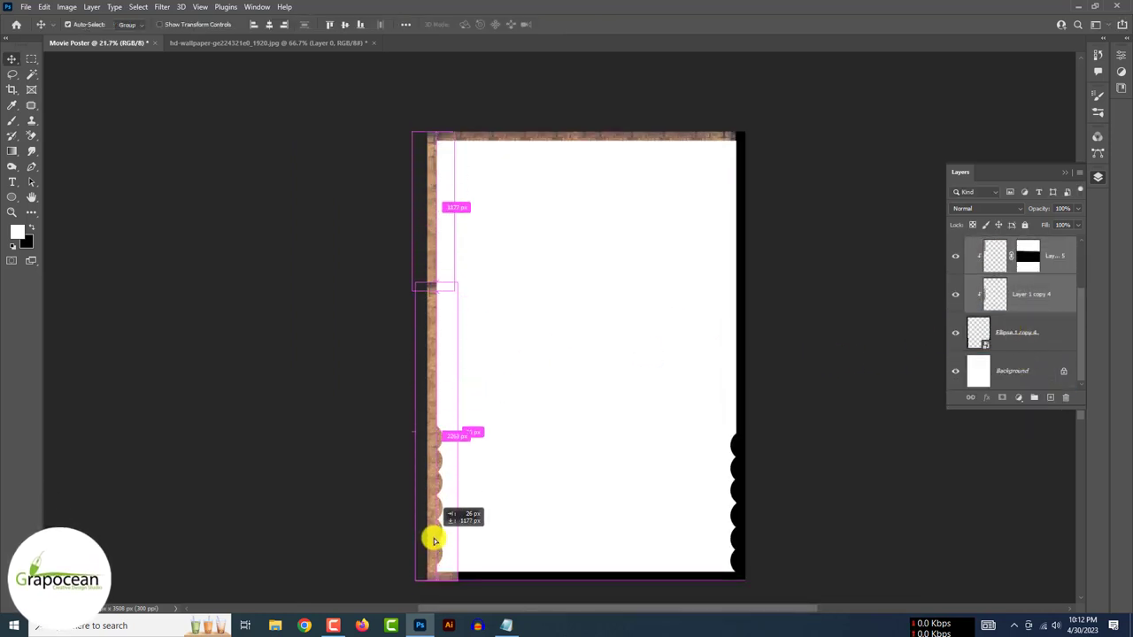
right_click(1068, 259)
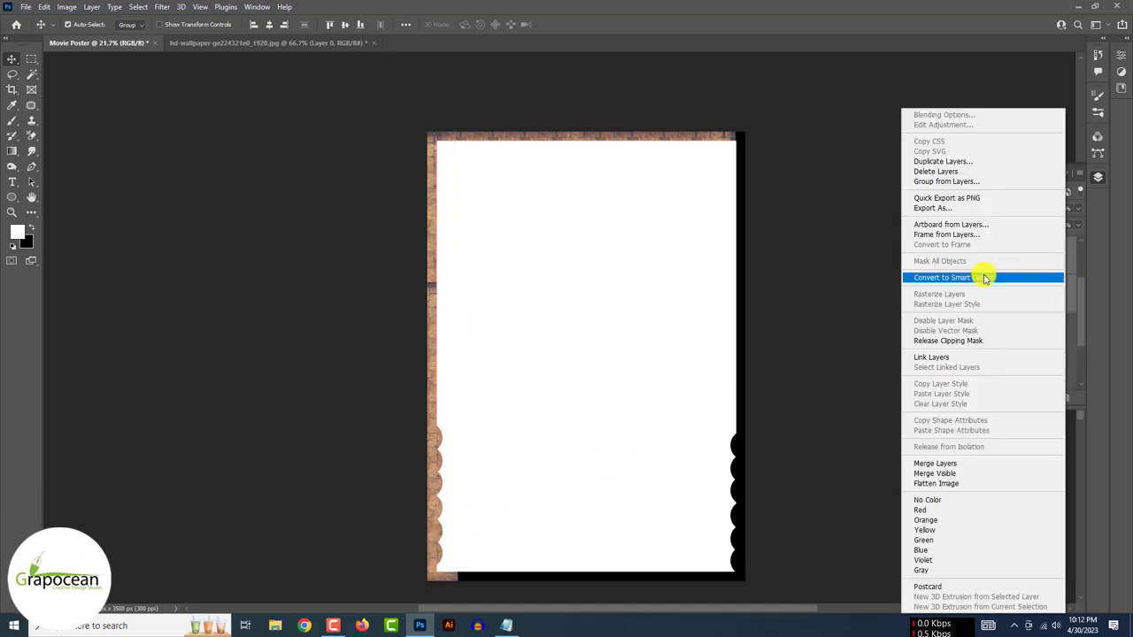
click(981, 273)
click(11, 151)
drag(409, 264, 430, 310)
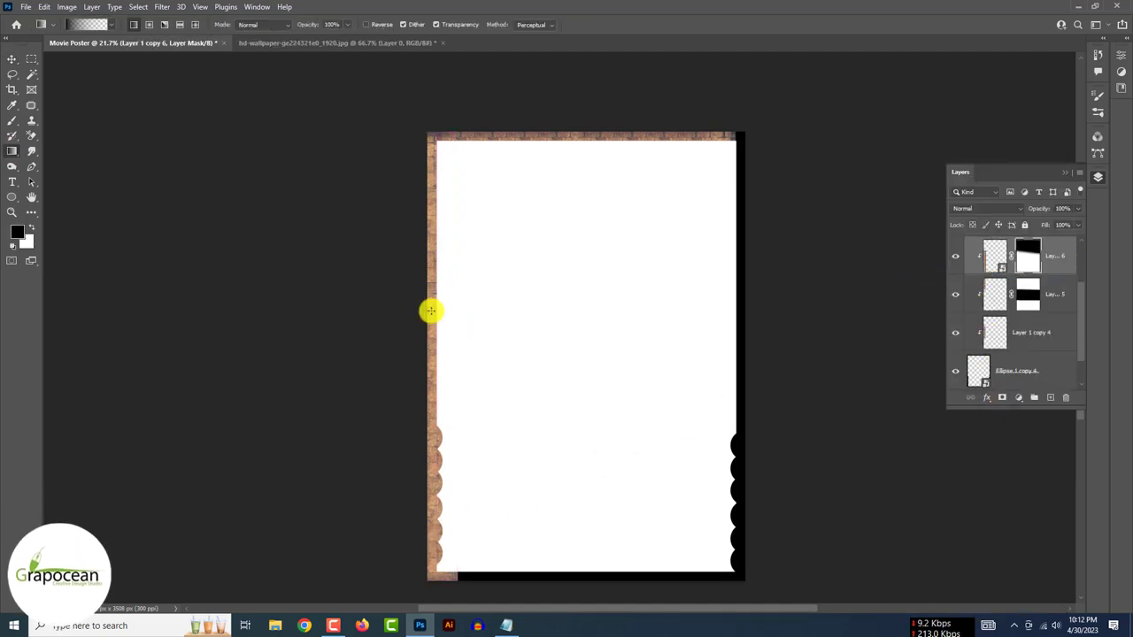
key(x)
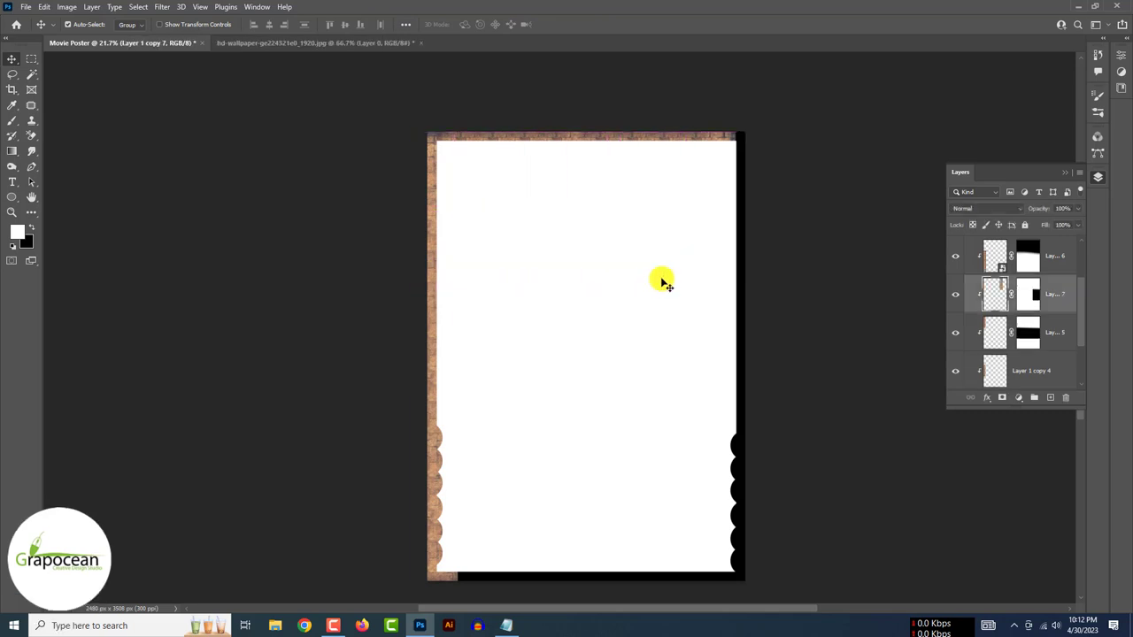
- Try a transformed duplicate of the left strip on the right edge, then discard it
drag(1067, 286, 1051, 400)
key(ctrl+t)
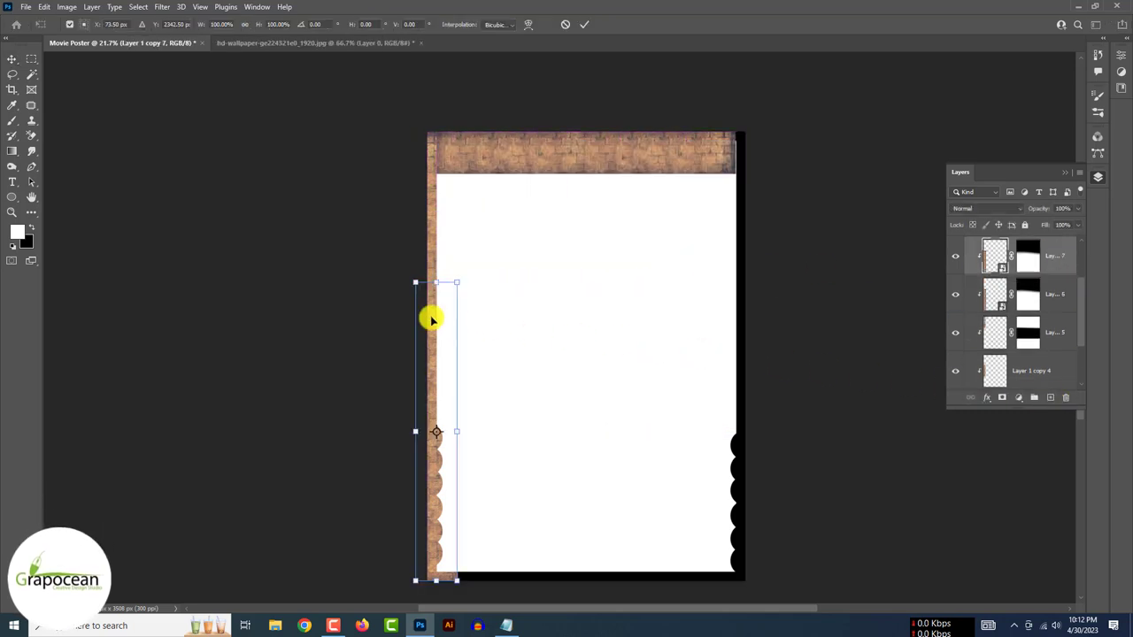
mouse_move(433, 316)
mouse_down()
mouse_move(739, 254)
mouse_move(703, 139)
mouse_up()
click(564, 24)
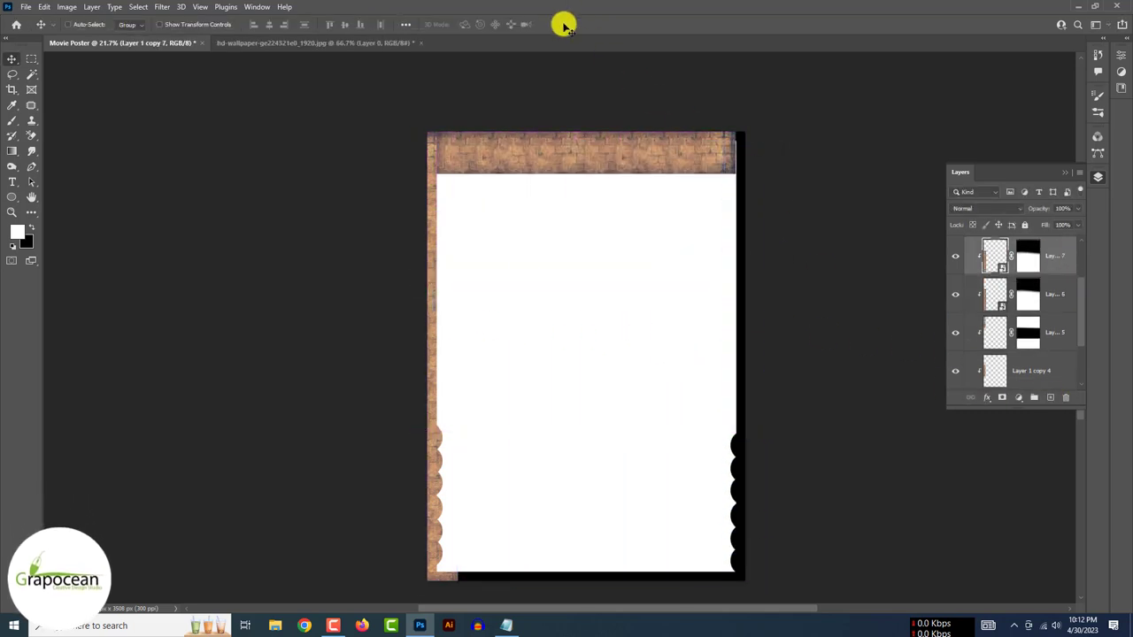
key(ctrl+z)
mouse_move(430, 286)
mouse_down()
mouse_move(457, 286)
mouse_move(430, 286)
mouse_up()
- Merge the masked left strips into a smart object and copy it right, then undo both
shift+click(1062, 256)
right_click(1061, 256)
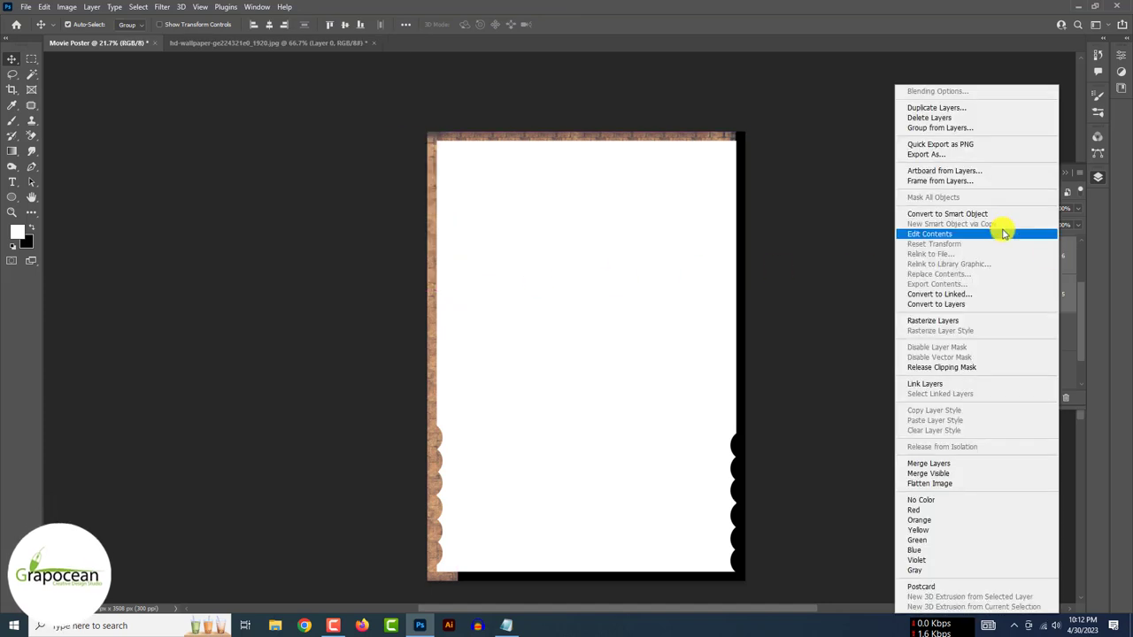
click(1004, 228)
drag(430, 330, 729, 331)
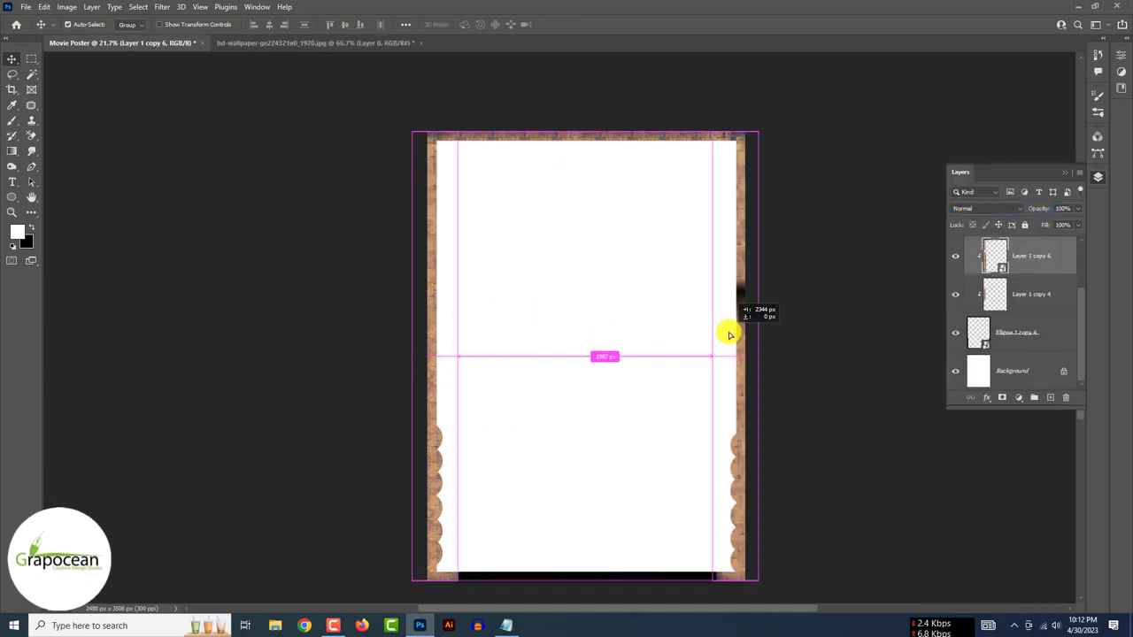
key(ctrl+z)
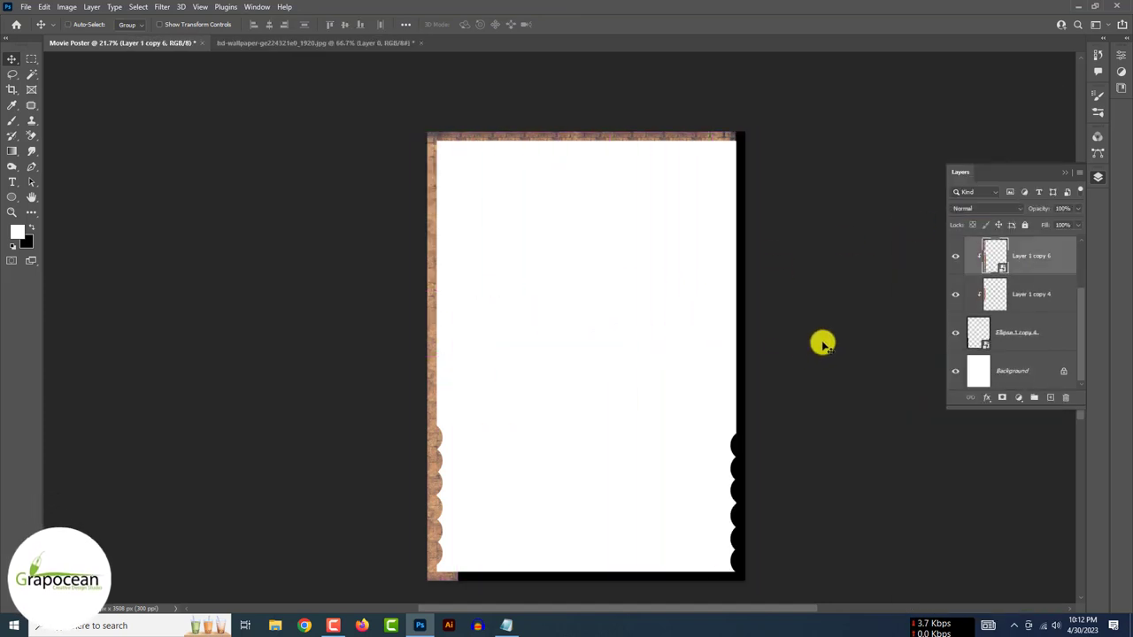
key(ctrl+z)
- Merge the side strips into a smart object, copy it to the right edge, and move a top strip to the bottom
drag(431, 280, 436, 271)
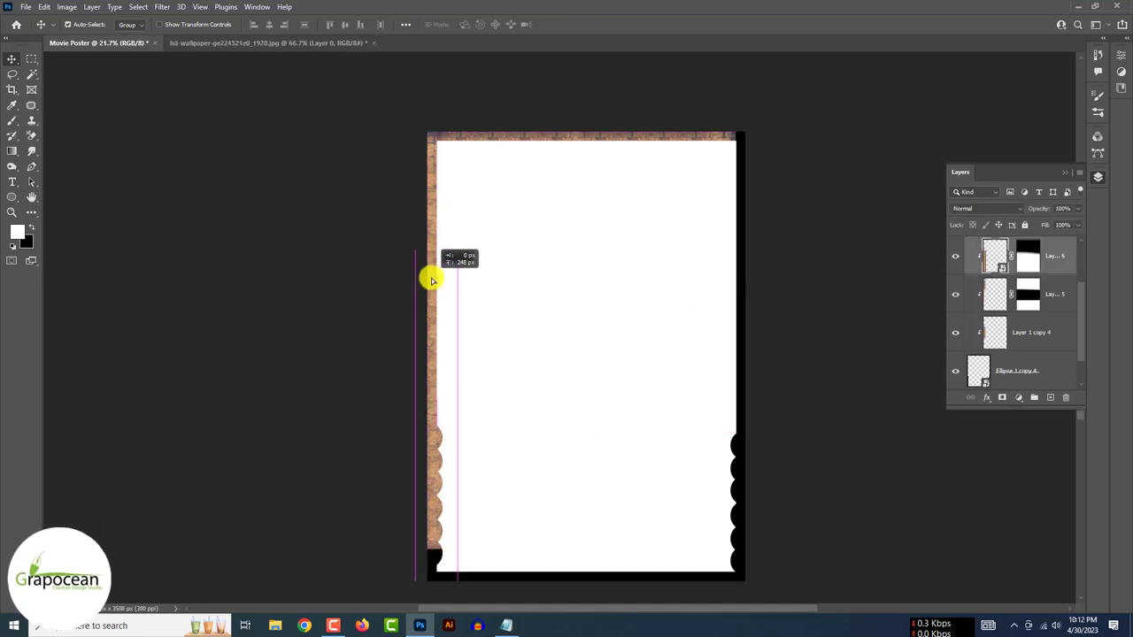
shift+click(1031, 329)
right_click(1031, 329)
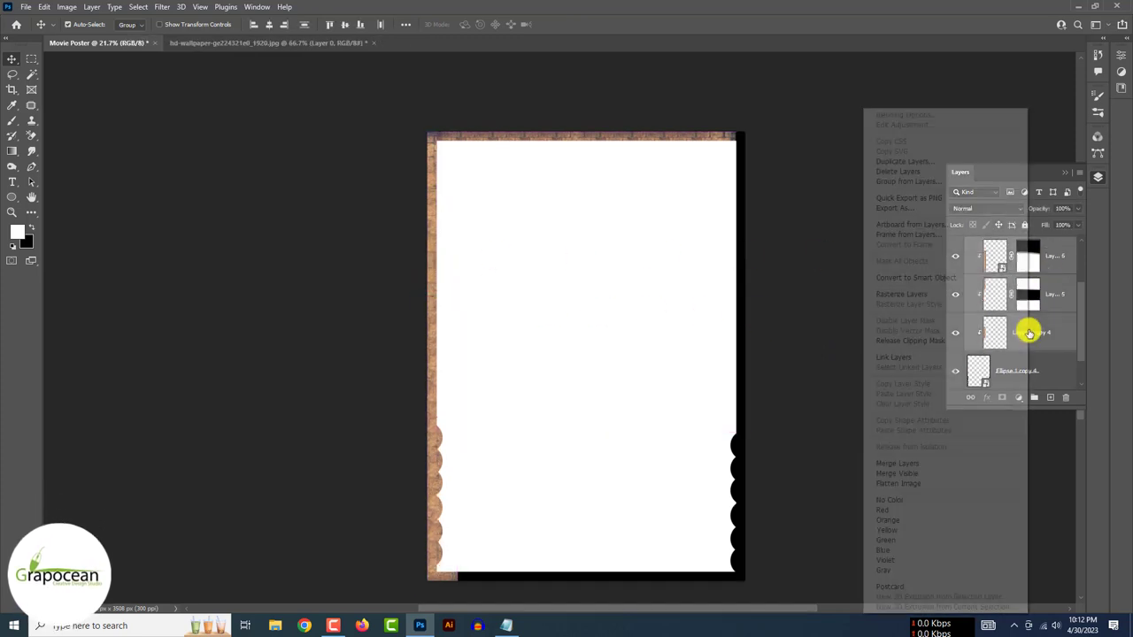
click(915, 277)
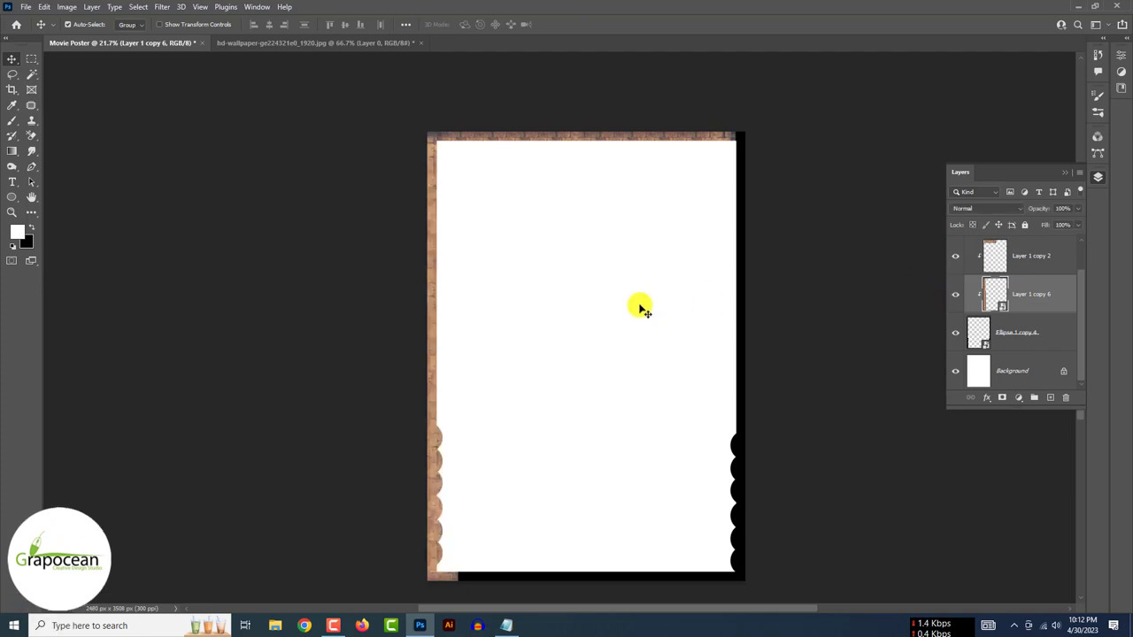
drag(640, 306, 726, 316)
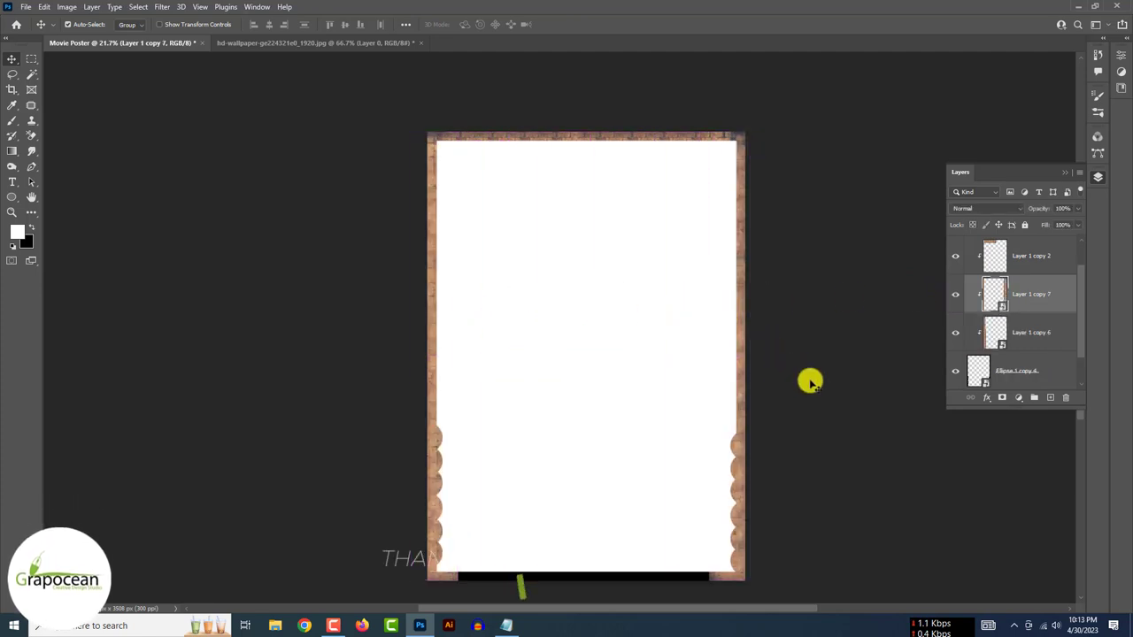
mouse_move(610, 142)
mouse_down()
mouse_move(595, 567)
mouse_move(549, 516)
mouse_up()
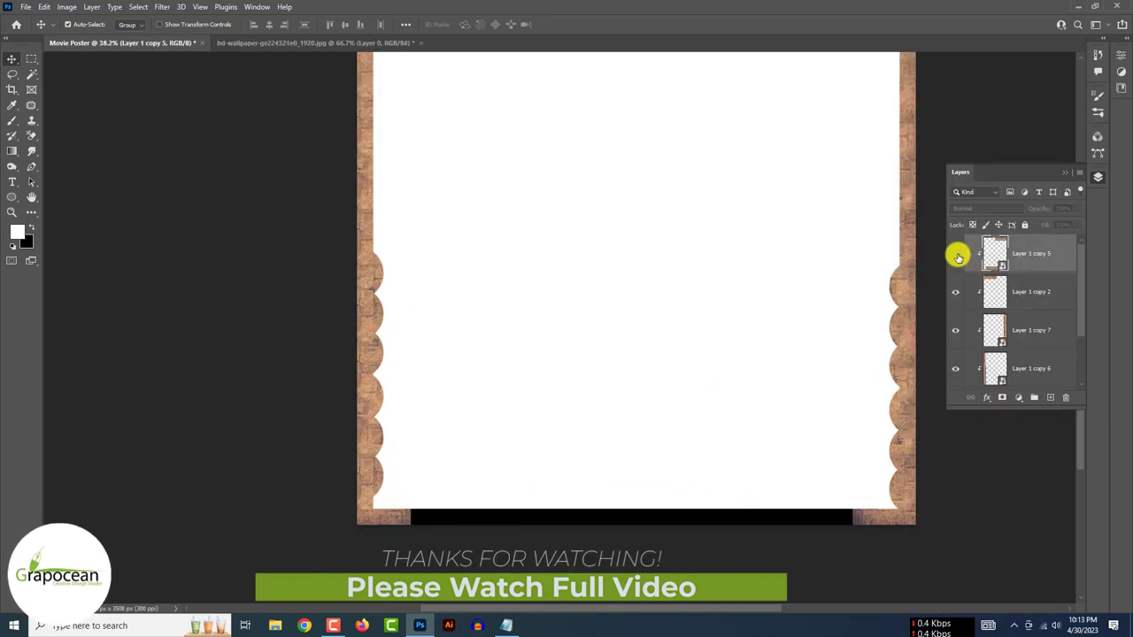
- Group the brick border layers and add an Exposure adjustment set to -1.39
click(960, 255)
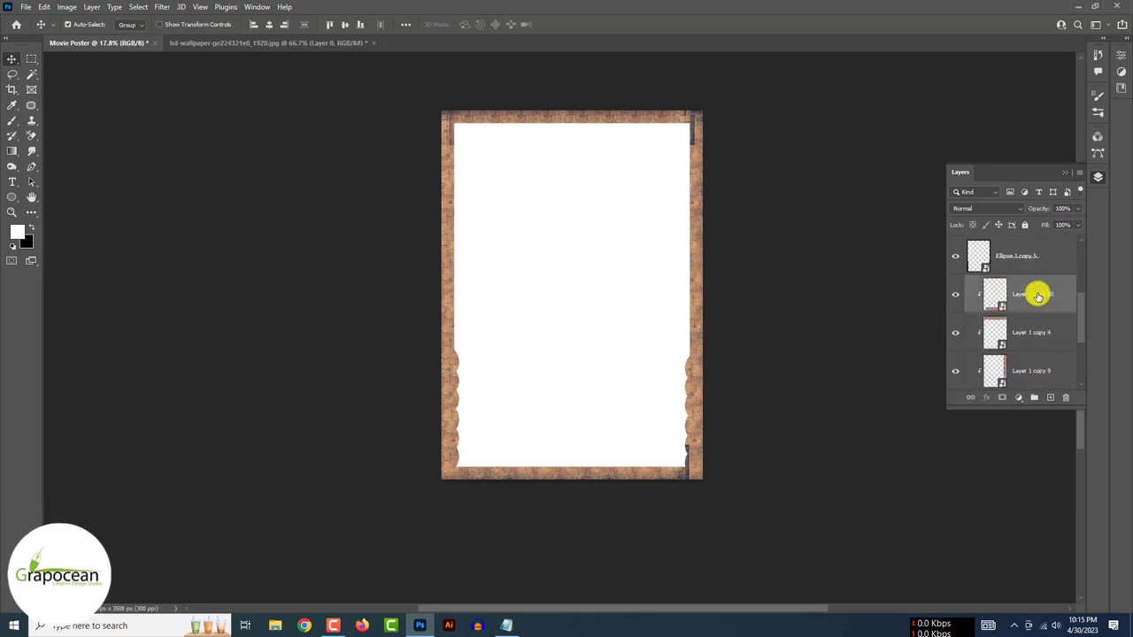
key(ctrl+g)
click(1018, 398)
click(1036, 471)
mouse_move(1019, 118)
mouse_down()
mouse_move(1003, 119)
mouse_move(1007, 128)
mouse_up()
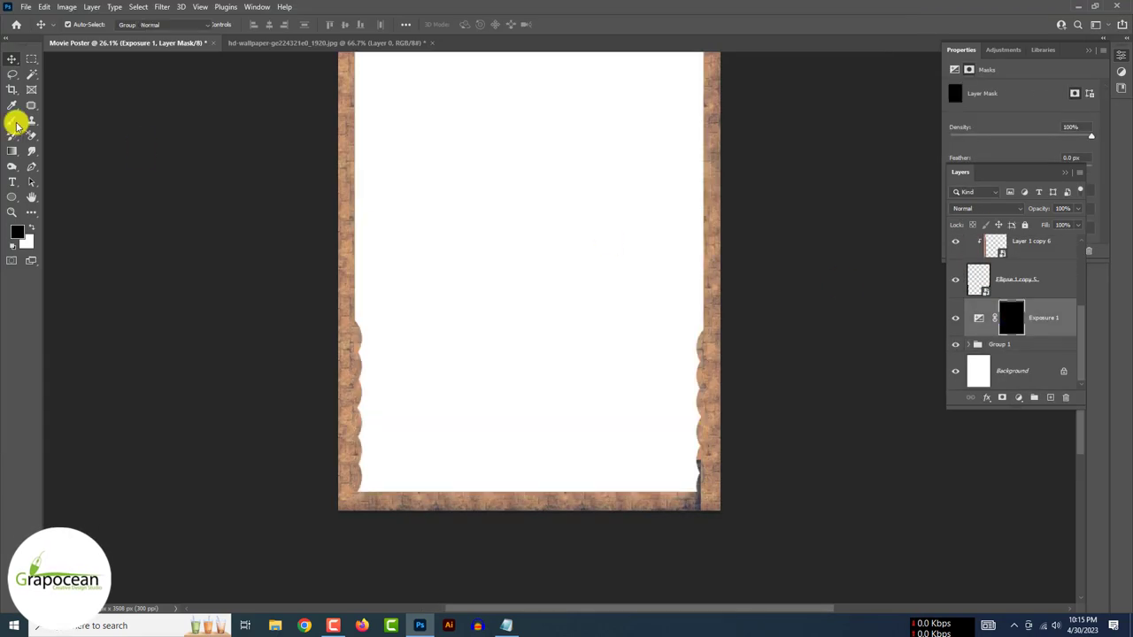
- Paint the Exposure mask with white to darken parts of the border
click(11, 121)
key(x)
scroll(705, 438, up, 2)
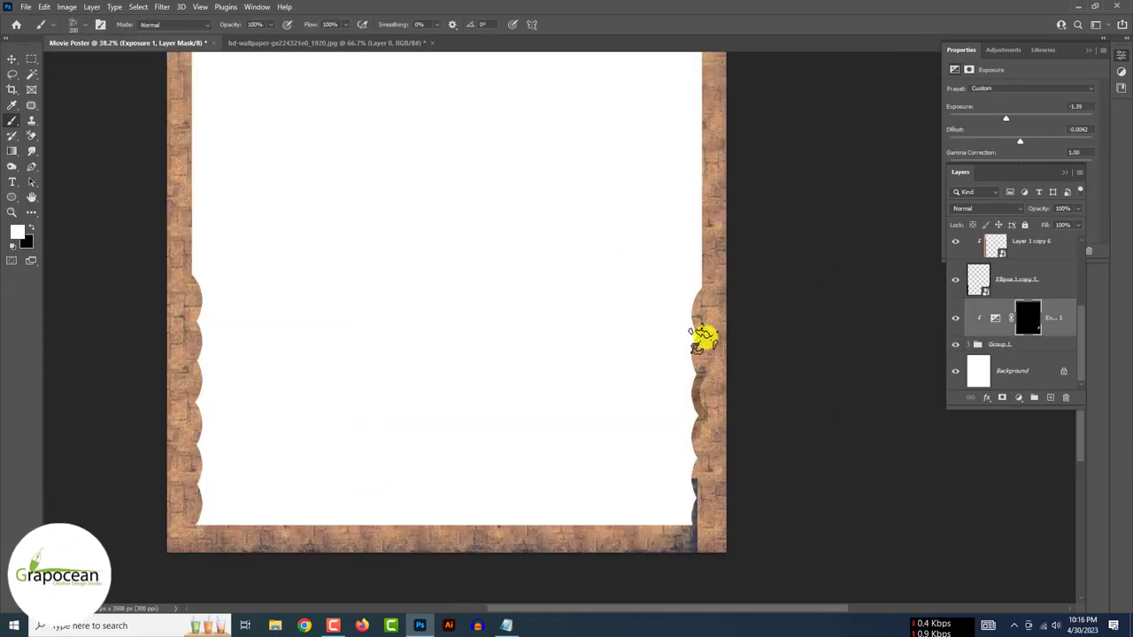
scroll(956, 347, up, 3)
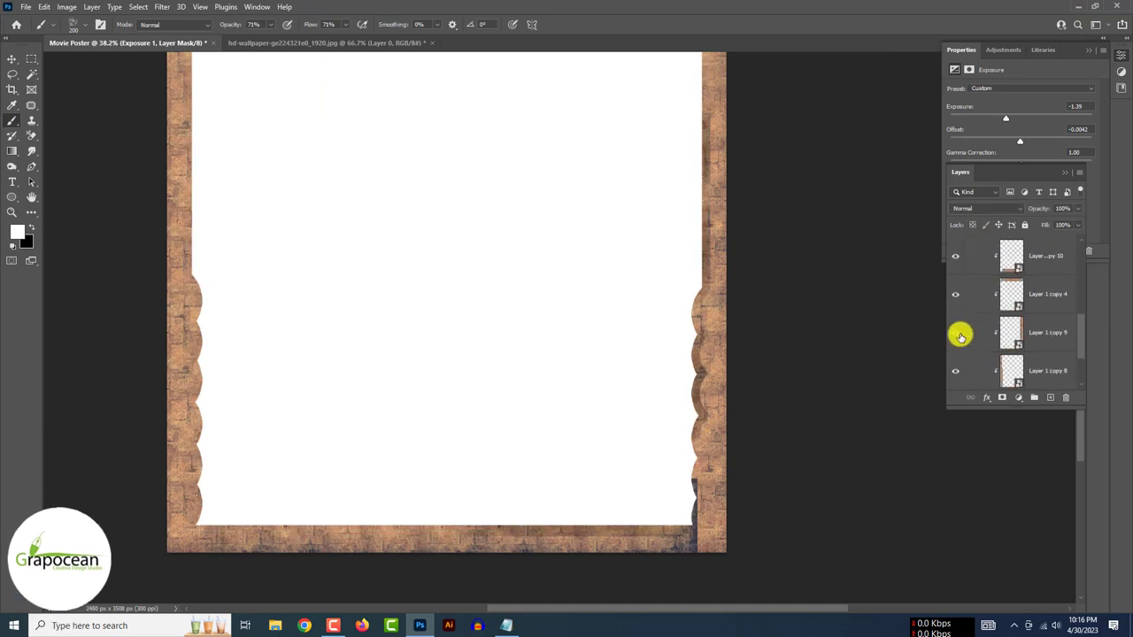
scroll(957, 342, down, 3)
- Reposition the brick piece at the bottom-right corner of the poster
key(v)
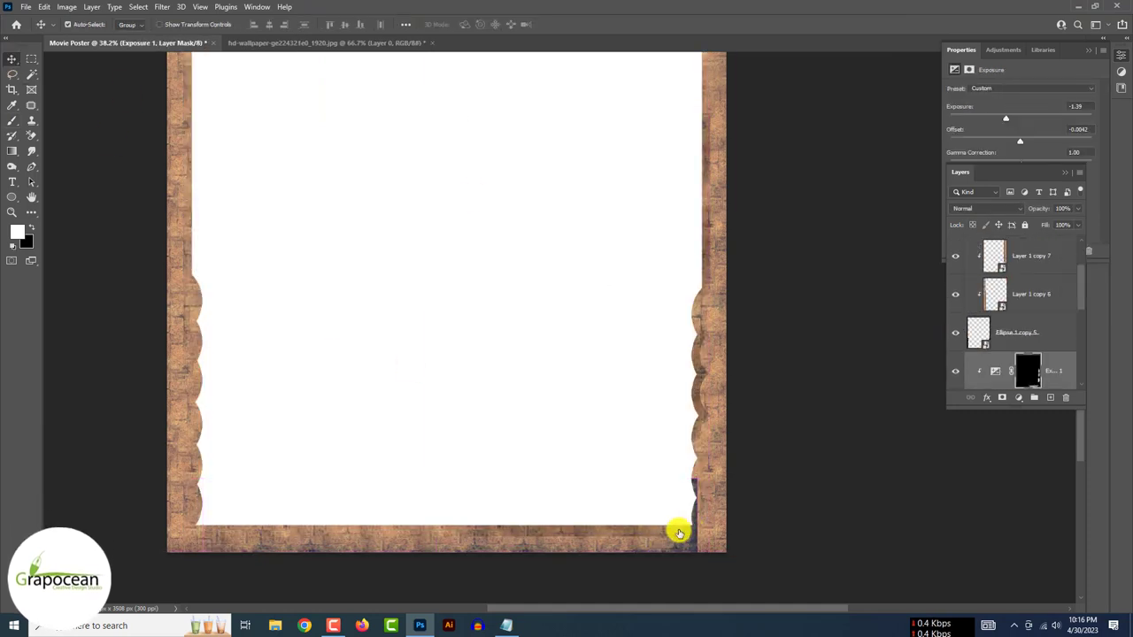
drag(659, 535, 693, 502)
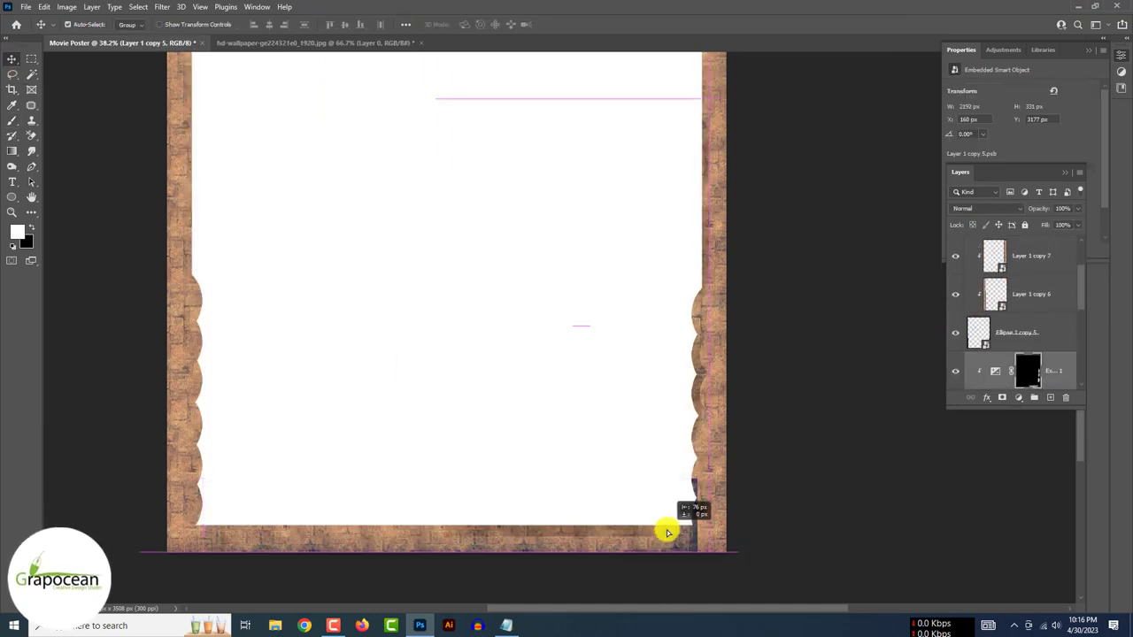
scroll(974, 339, down, 2)
- Paint more of the Exposure adjustment's mask over the border
click(1027, 369)
click(12, 120)
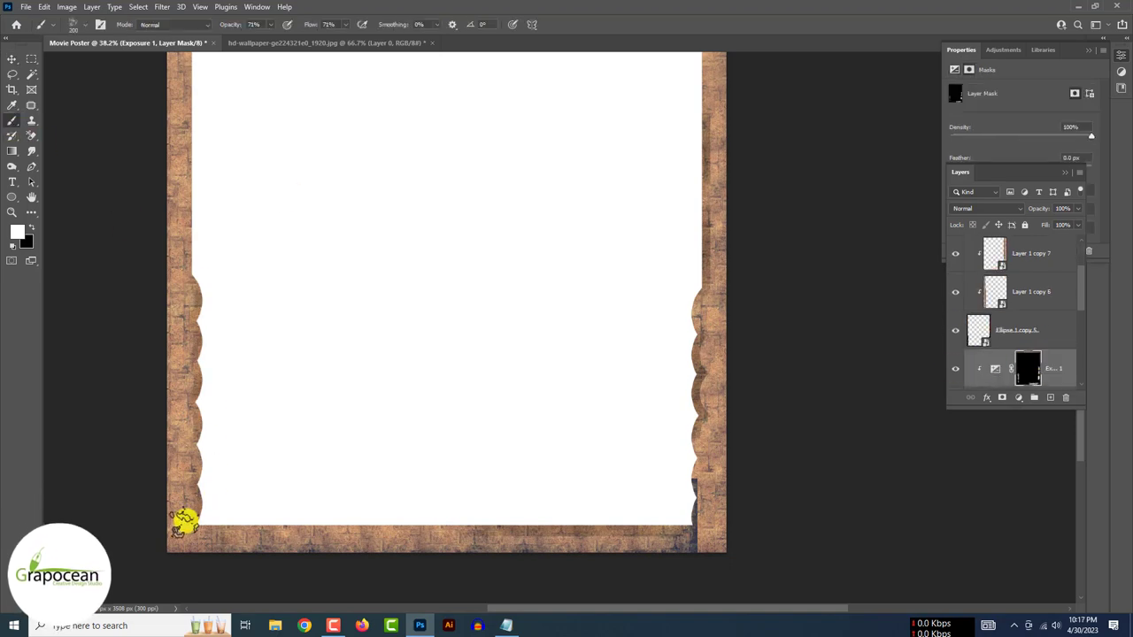
scroll(597, 256, down, 2)
scroll(494, 149, up, 1)
scroll(238, 354, down, 4)
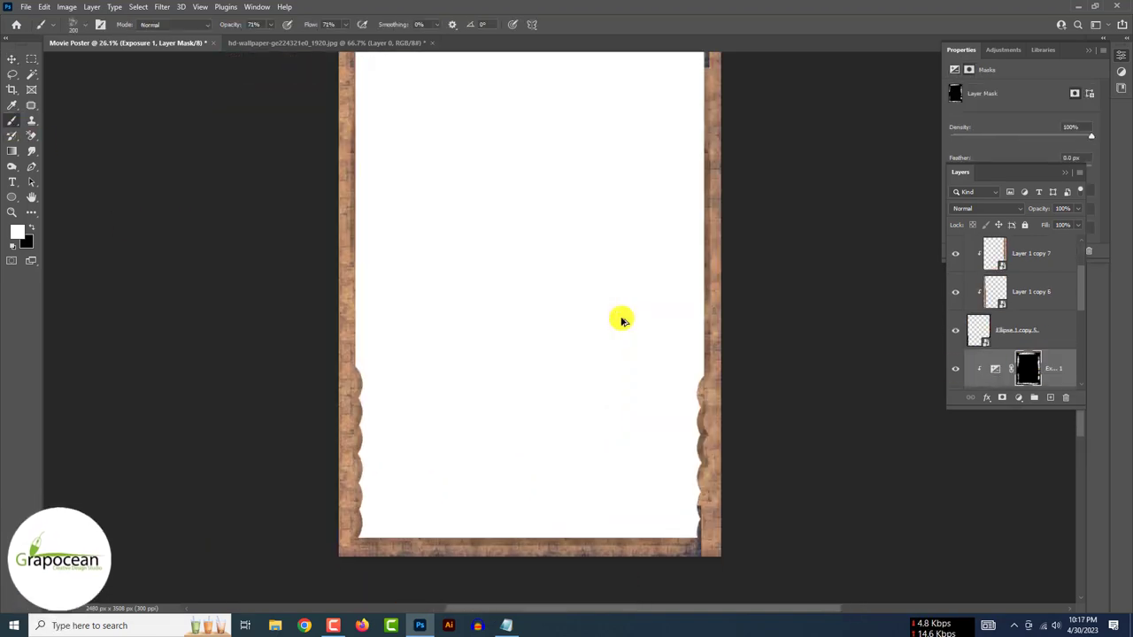
scroll(620, 319, up, 3)
scroll(569, 369, up, 3)
- Align the bottom brick strip with the right corner
key(v)
drag(690, 465, 641, 409)
scroll(773, 443, down, 5)
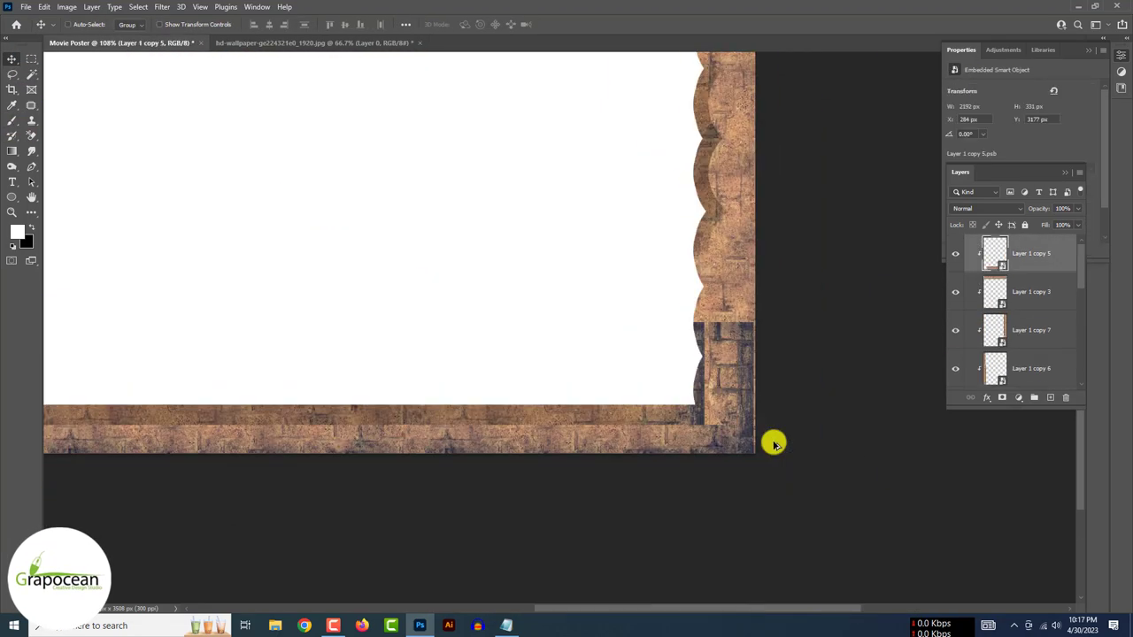
scroll(809, 435, down, 5)
scroll(949, 300, down, 1)
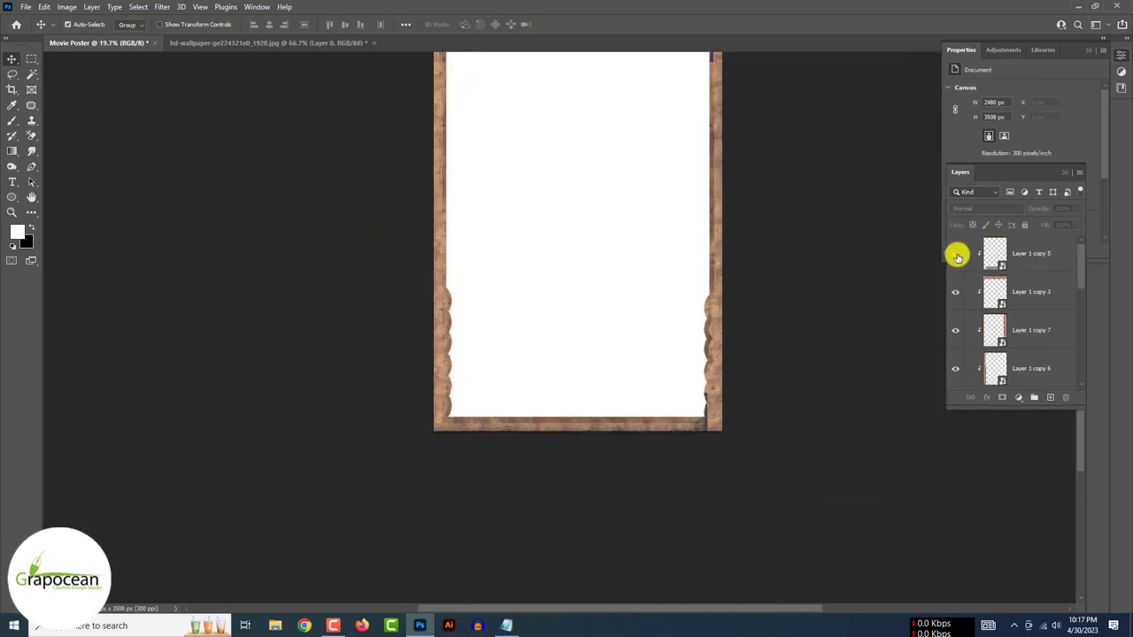
- Add a layer mask to the border strip layer, ready for brushing
click(982, 307)
click(1001, 397)
key(b)
scroll(758, 379, up, 3)
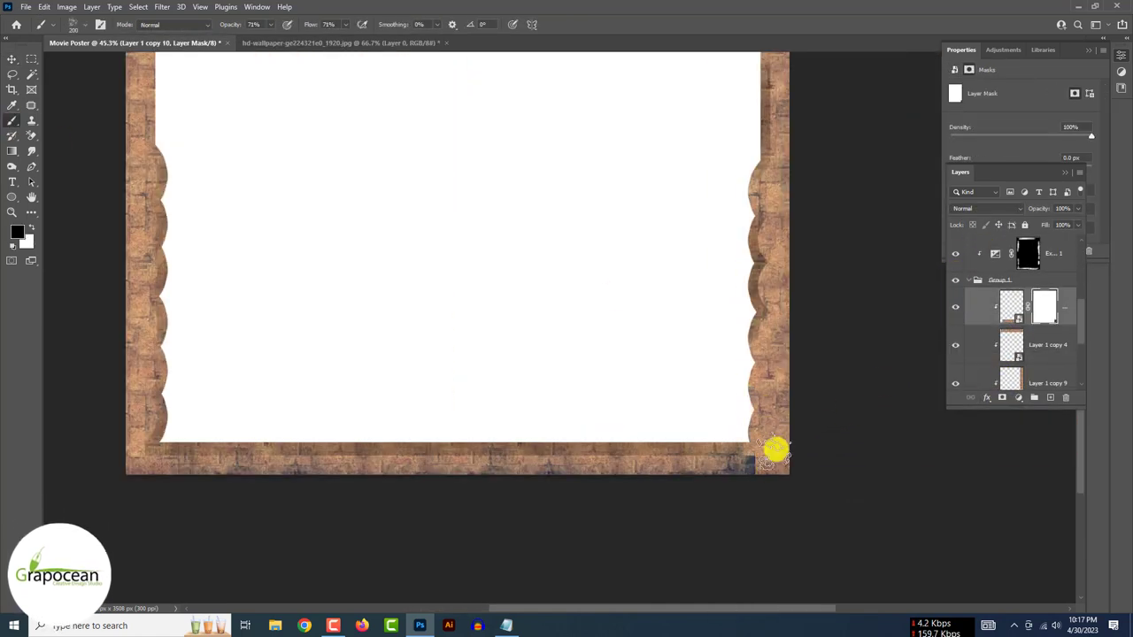
scroll(773, 450, down, 4)
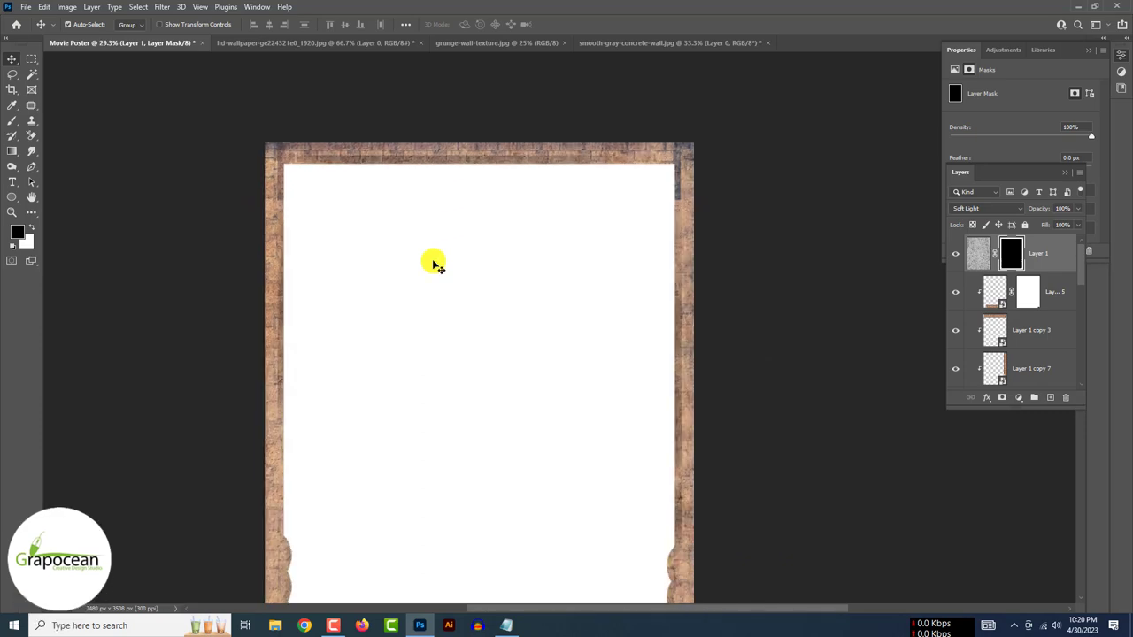
- Open the two dinosaur PNG images together
scroll(433, 264, up, 1)
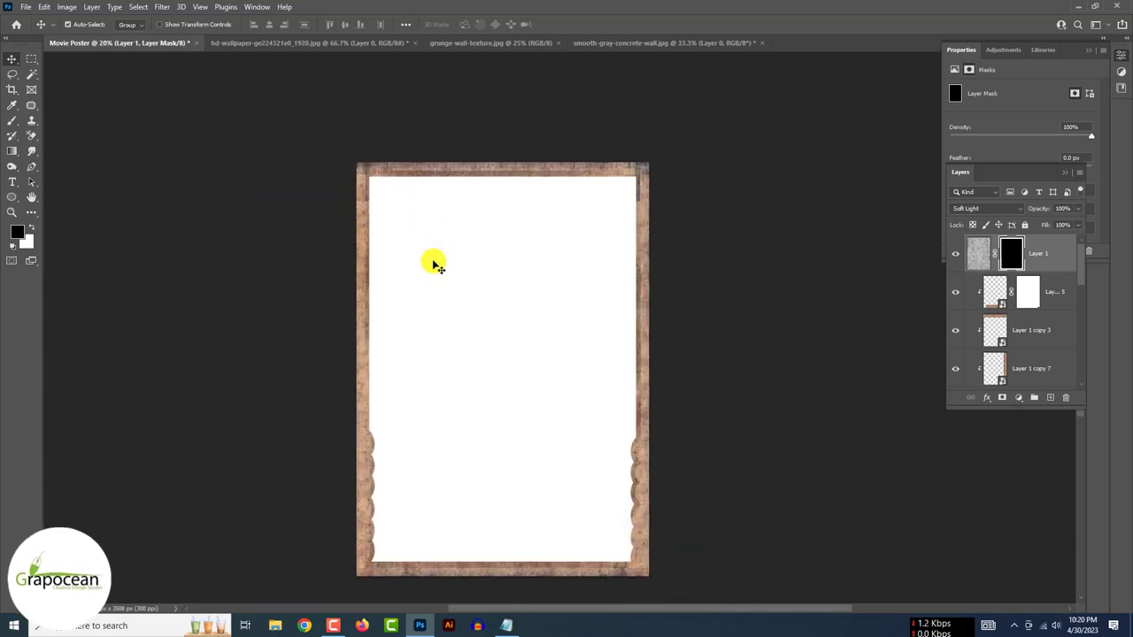
click(27, 7)
click(40, 30)
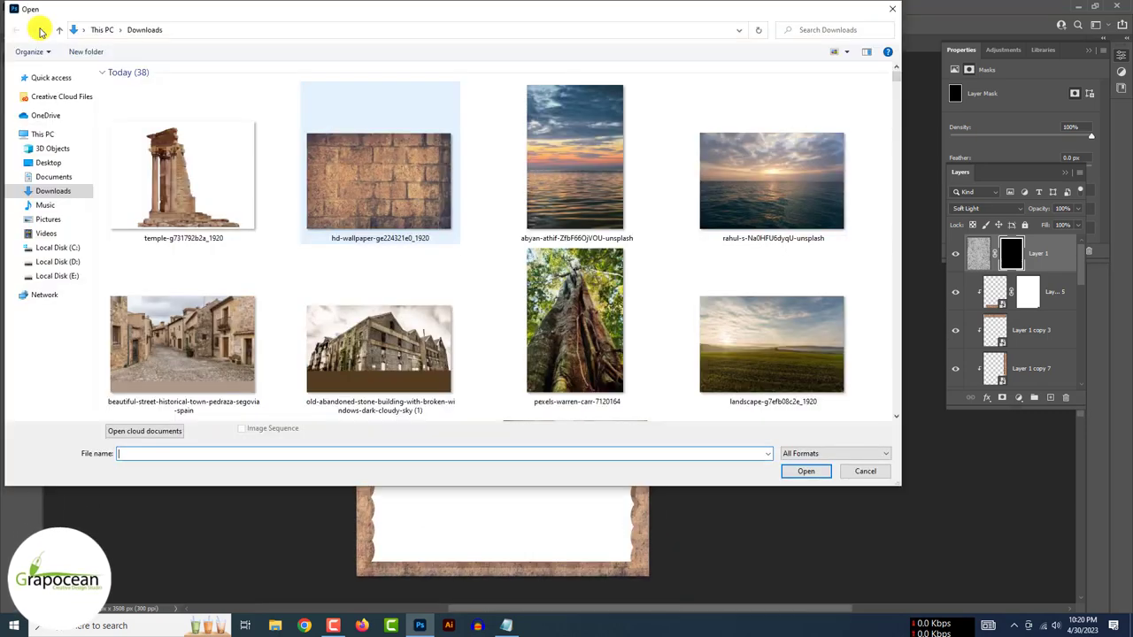
scroll(576, 328, down, 3)
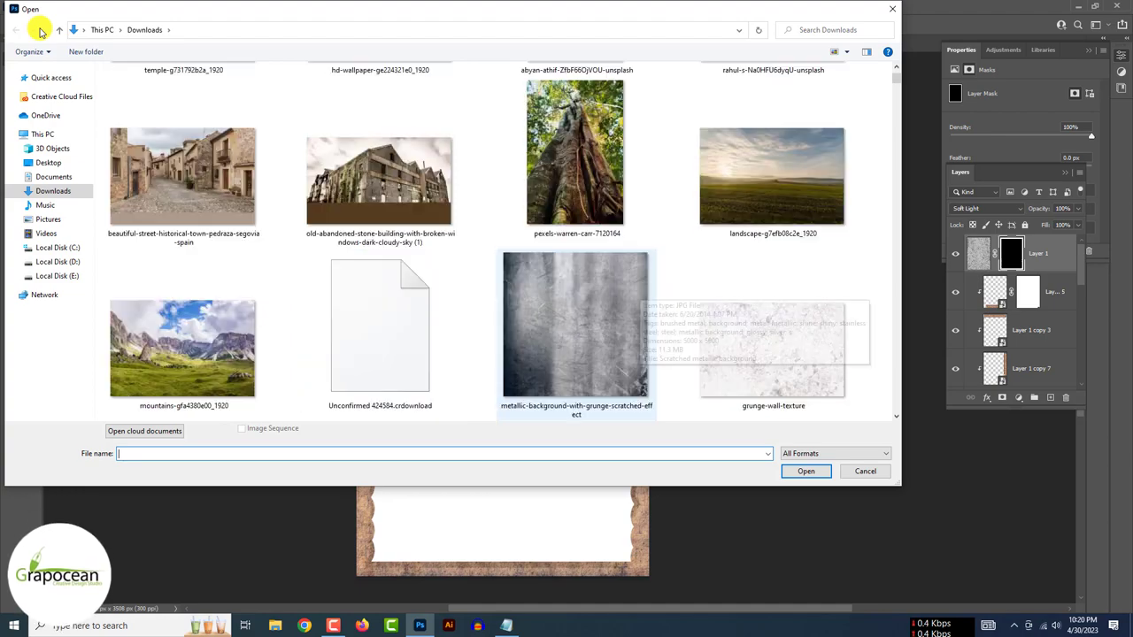
scroll(575, 327, down, 3)
scroll(344, 189, down, 2)
click(575, 346)
ctrl+click(742, 342)
click(805, 471)
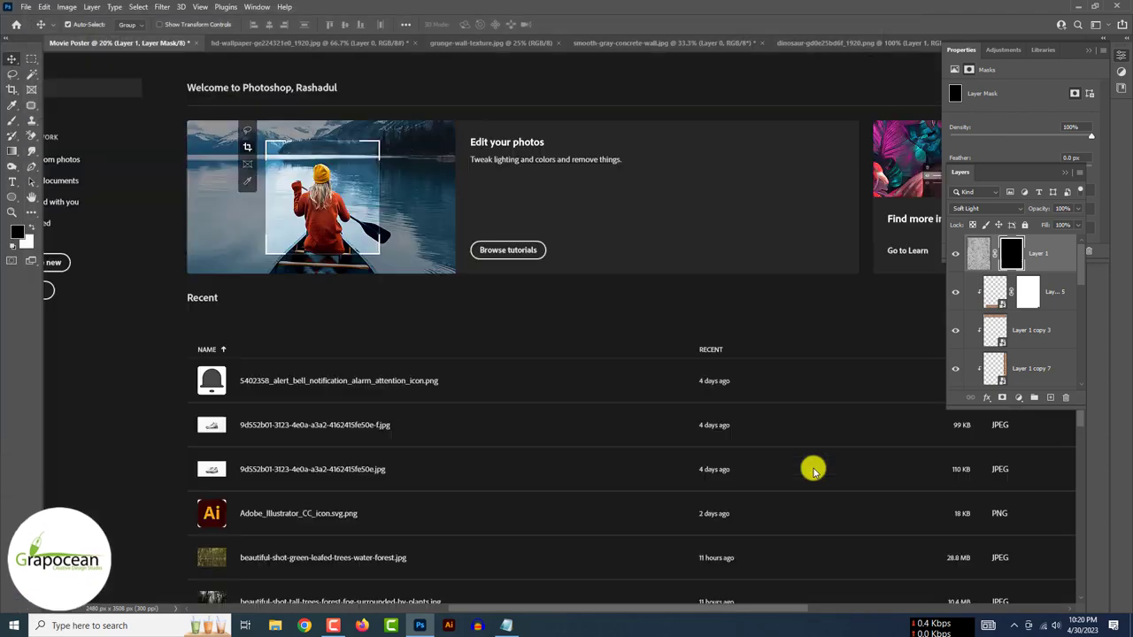
- Place the enlarged T-rex low in the poster, its layer just above Background
drag(1086, 55, 506, 442)
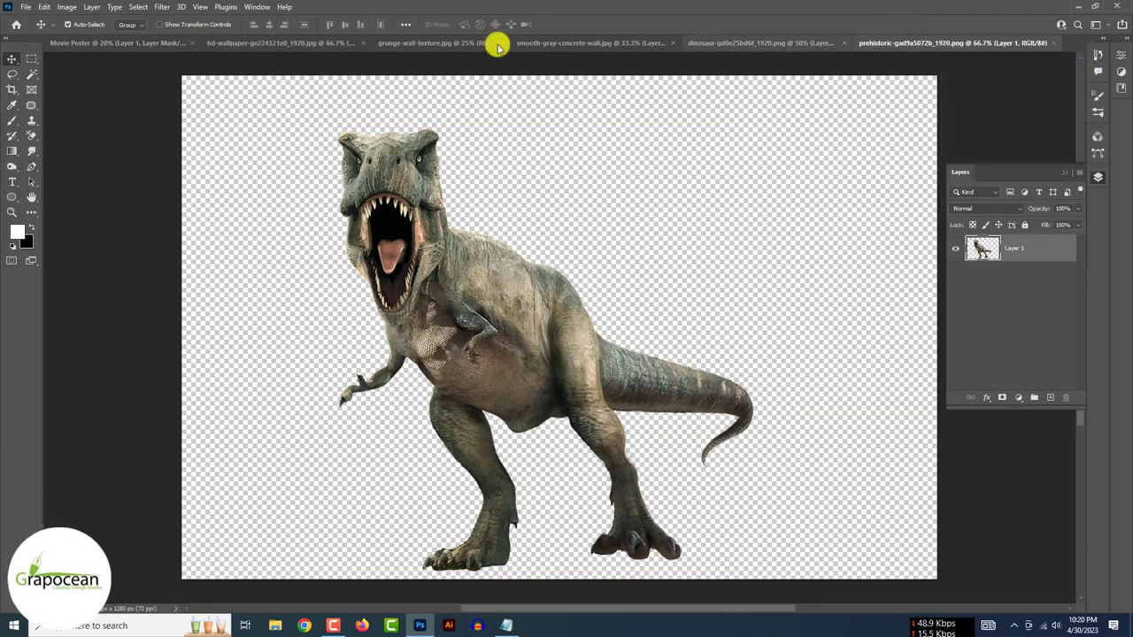
key(ctrl+t)
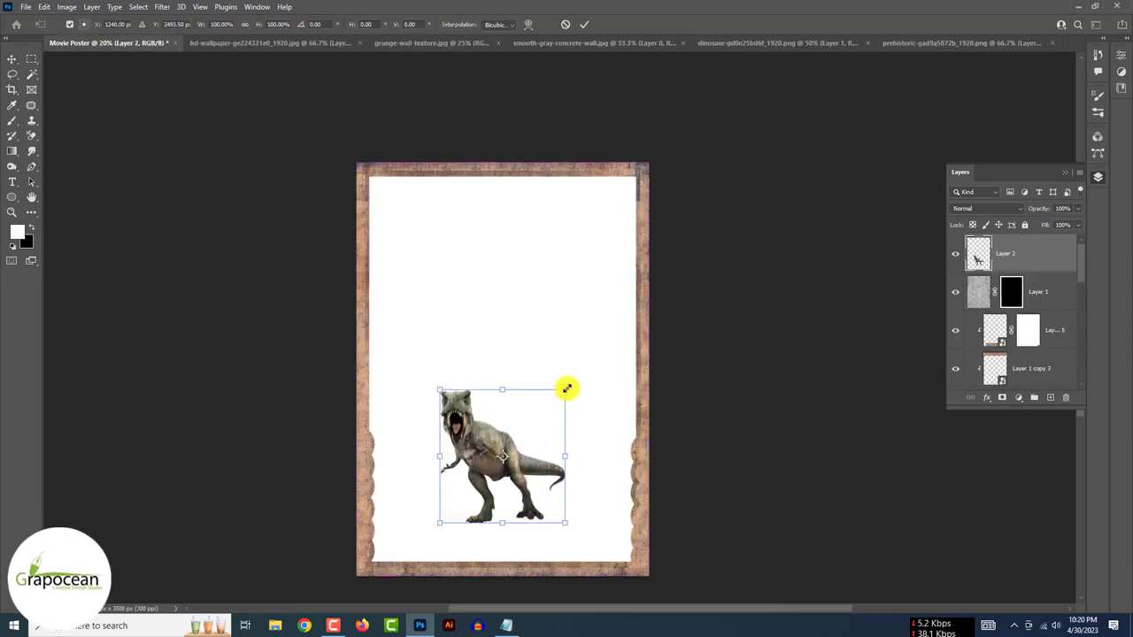
drag(567, 384, 601, 319)
drag(540, 424, 505, 488)
drag(978, 254, 1016, 460)
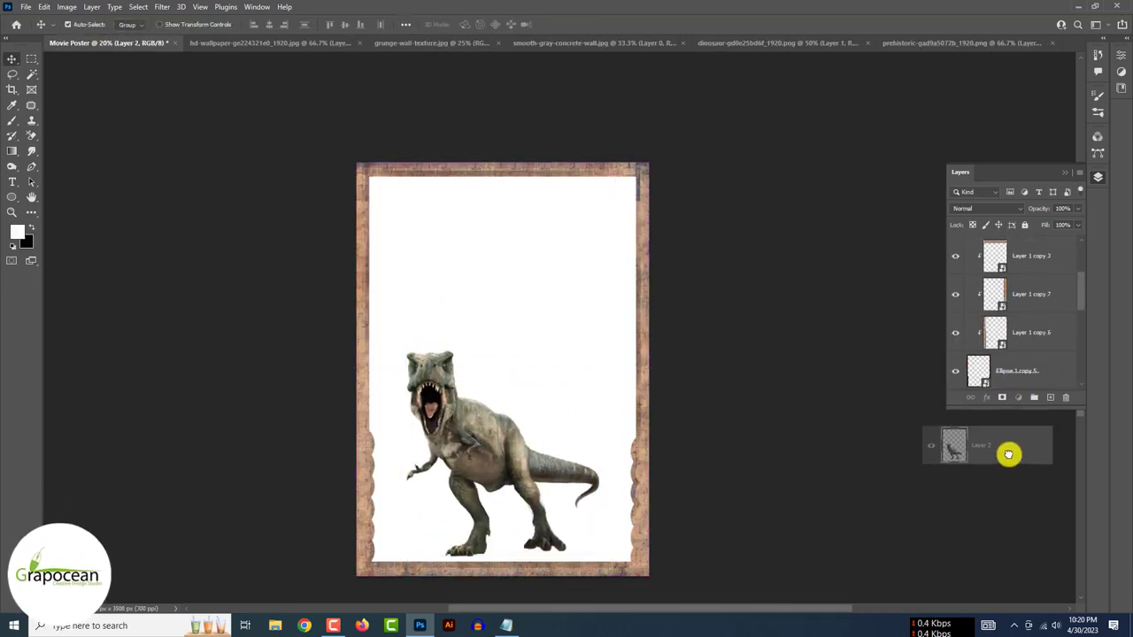
drag(1018, 351, 1018, 354)
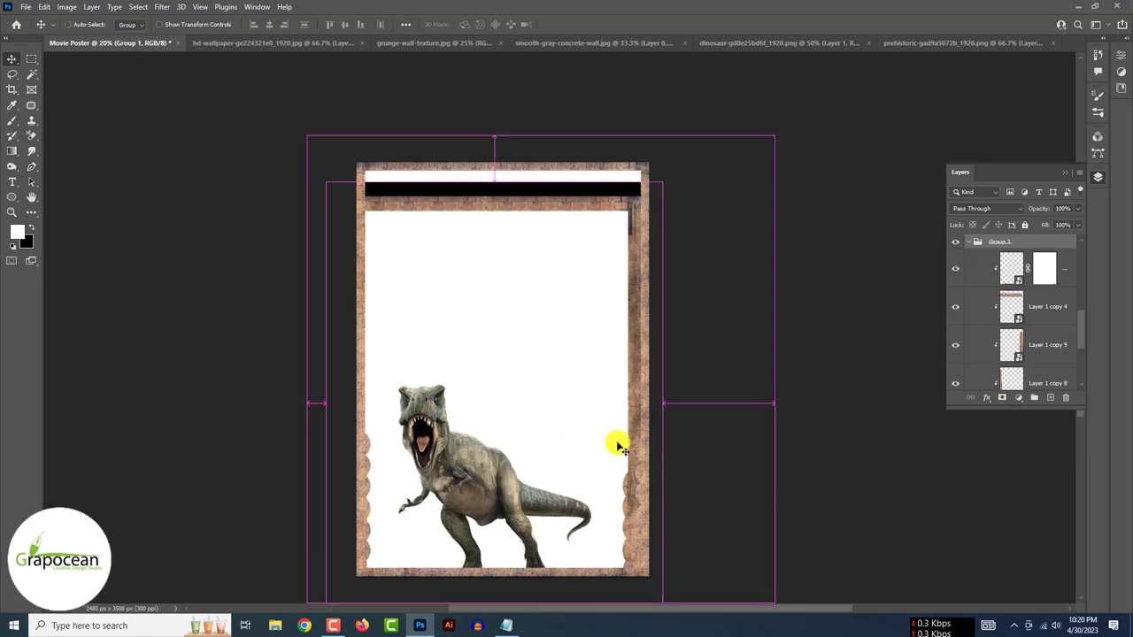
mouse_move(1020, 254)
mouse_down()
mouse_move(1016, 423)
mouse_move(1014, 357)
mouse_up()
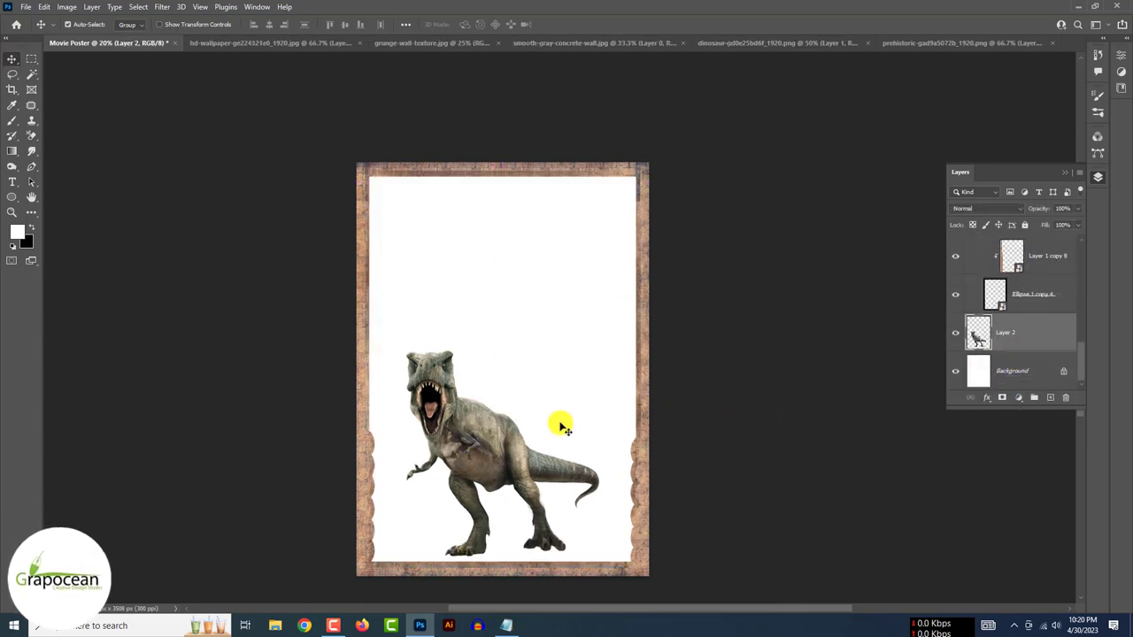
mouse_move(477, 436)
mouse_down()
mouse_move(479, 453)
mouse_move(488, 431)
mouse_move(472, 430)
mouse_up()
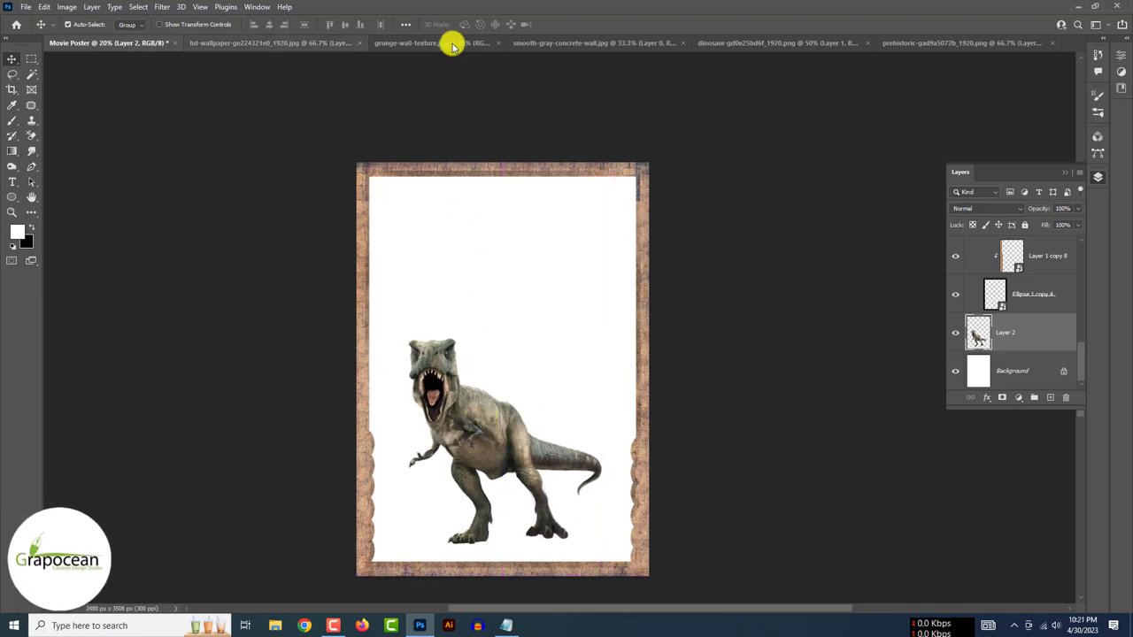
- Bring up the second dinosaur image, dinosaur-gd0e25bd6f_1920.png
click(495, 44)
click(584, 42)
click(734, 42)
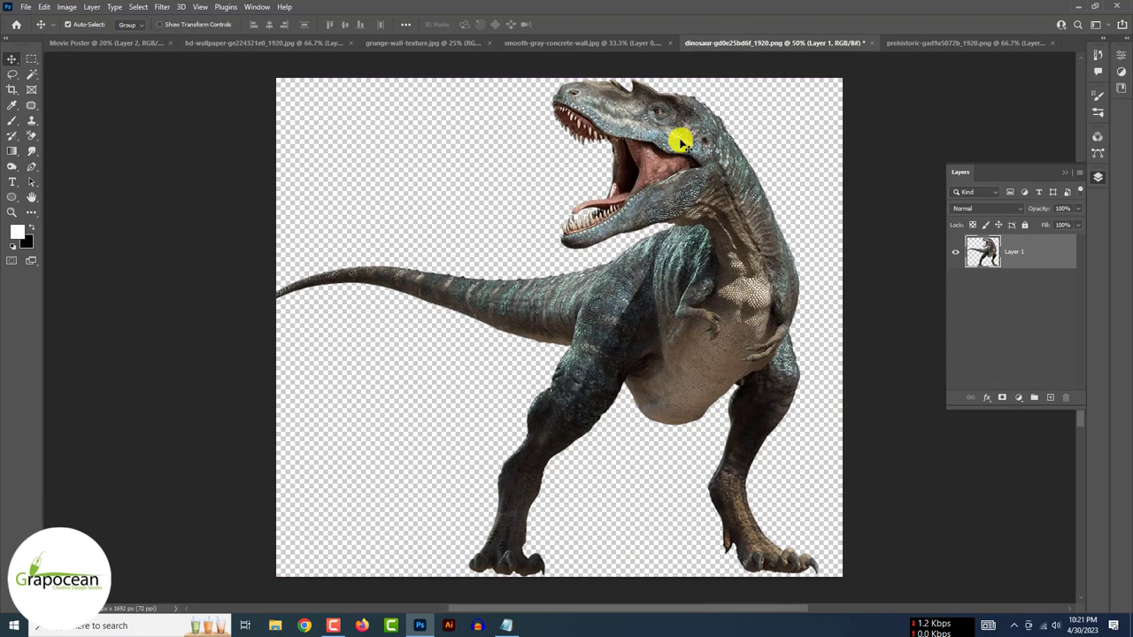
- Bring the raptor into the poster, shrink it, and put Layer 3 beneath the T-rex
drag(125, 45, 126, 46)
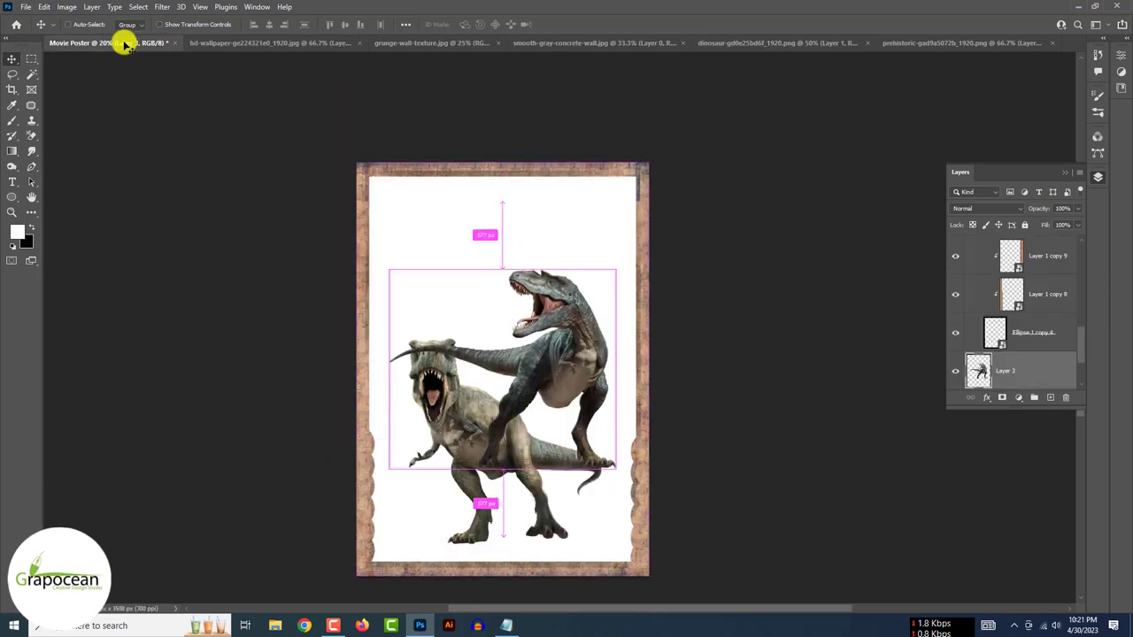
key(ctrl+t)
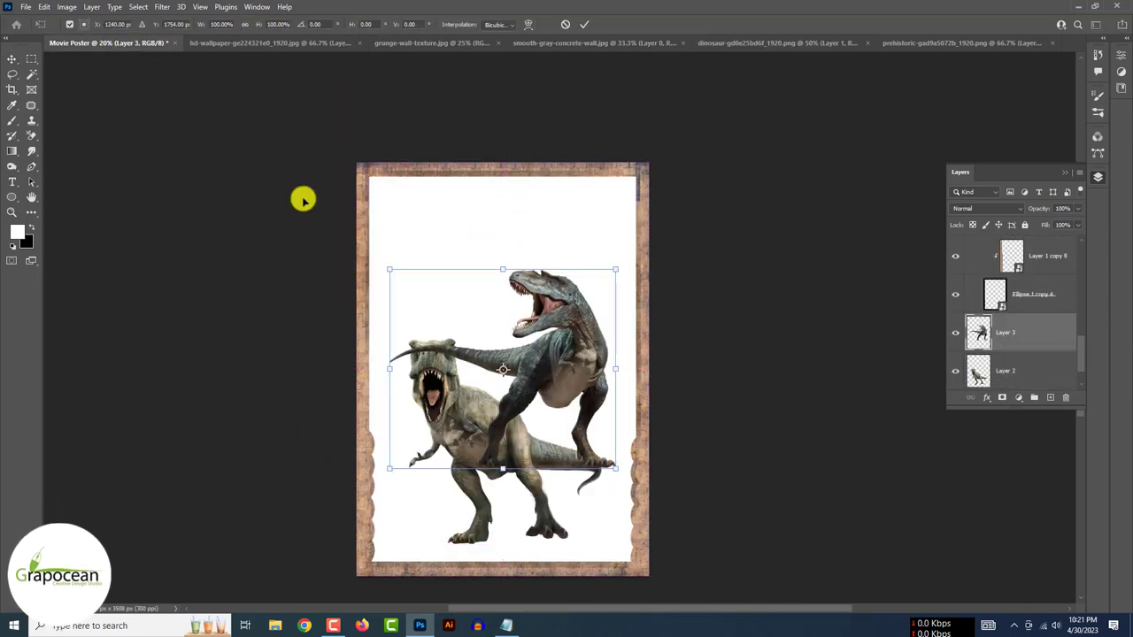
drag(612, 468, 584, 387)
drag(478, 336, 566, 397)
key(Return)
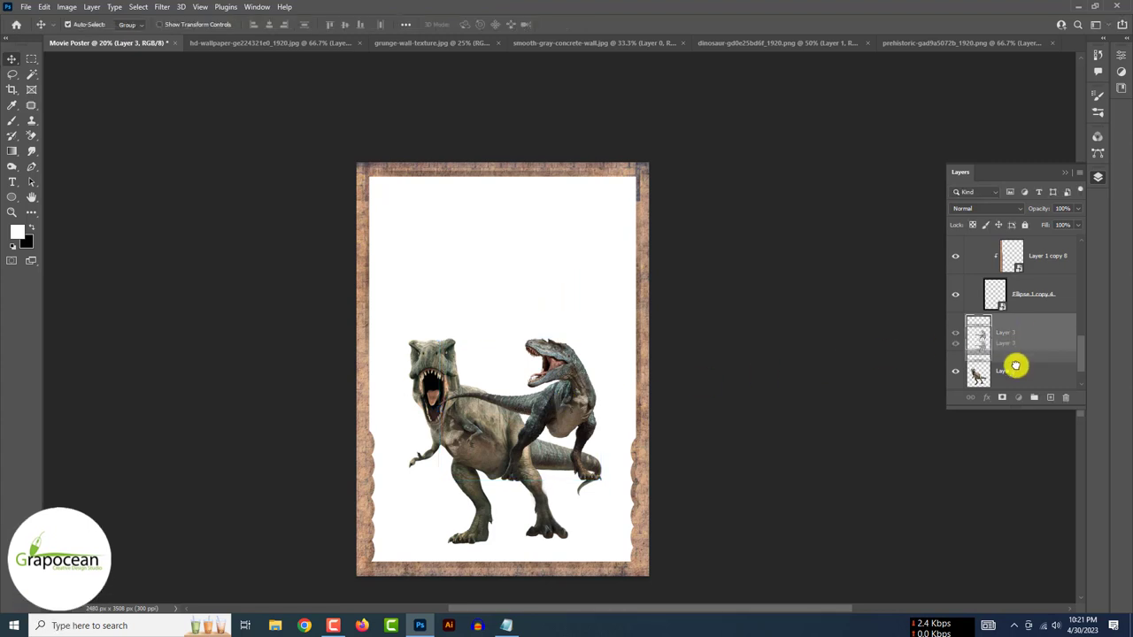
drag(1014, 366, 1010, 356)
- Flip the raptor horizontally and shift it right and down
drag(564, 391, 586, 379)
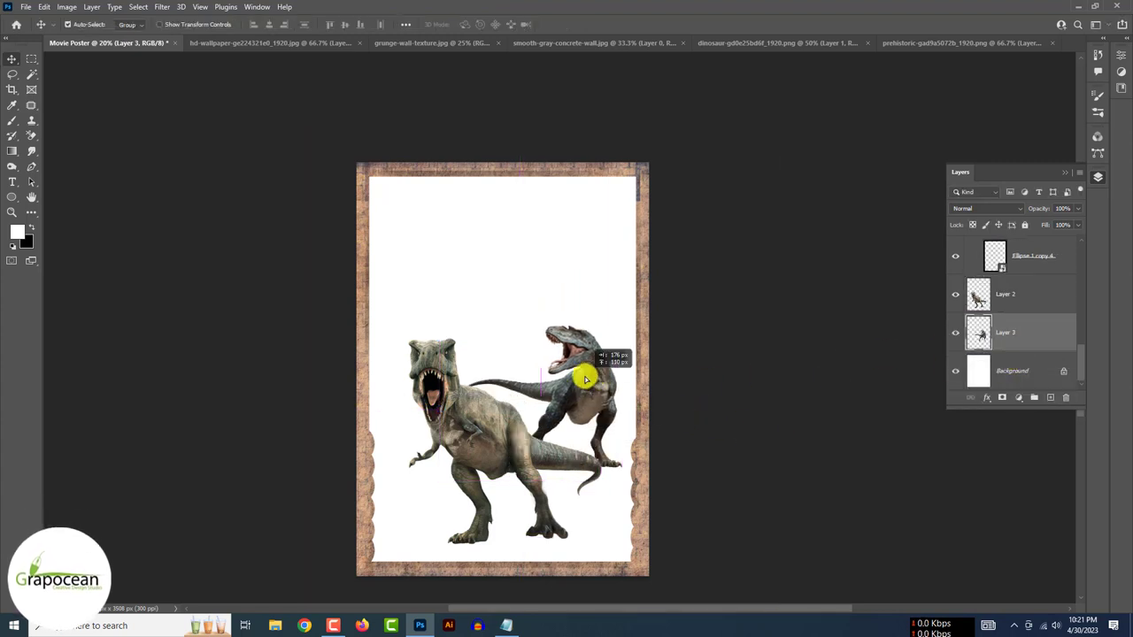
right_click(585, 389)
click(644, 369)
drag(535, 412, 547, 458)
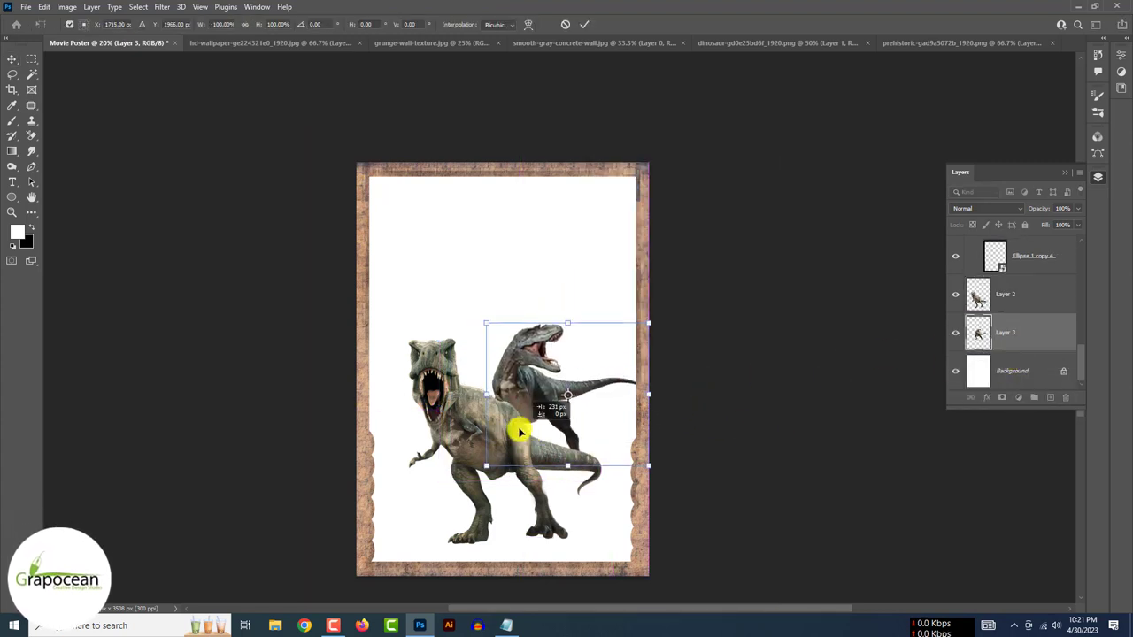
click(584, 24)
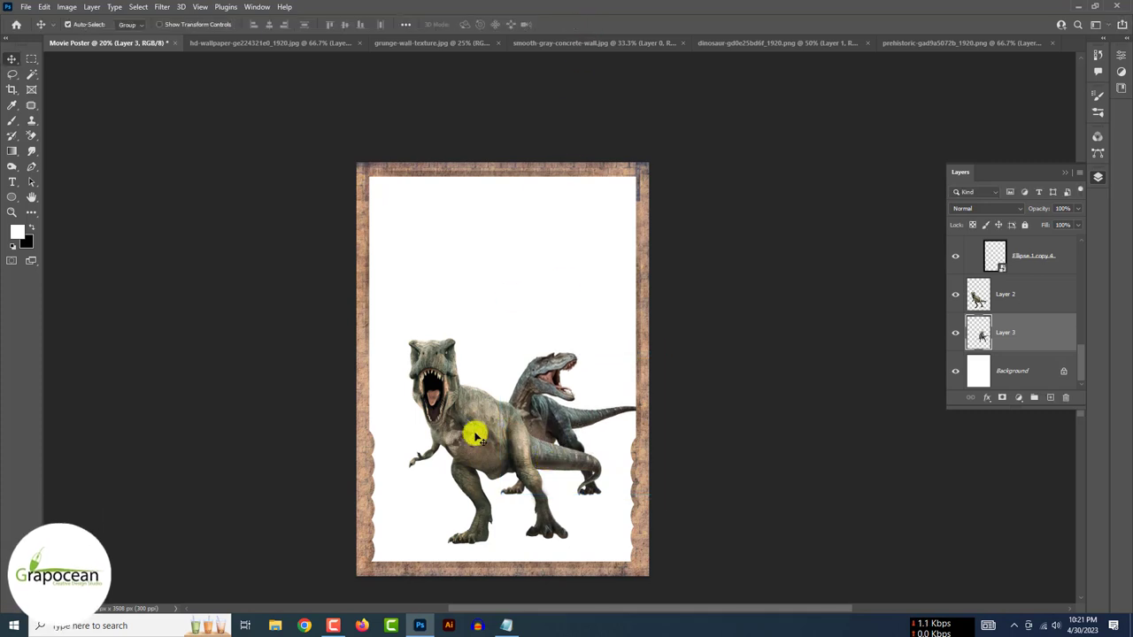
- Enlarge the T-rex to about 119%, lower it, and flip it horizontally
drag(472, 436, 474, 462)
mouse_move(554, 418)
mouse_down()
mouse_move(576, 442)
mouse_move(520, 392)
mouse_move(513, 315)
mouse_up()
drag(484, 400, 486, 423)
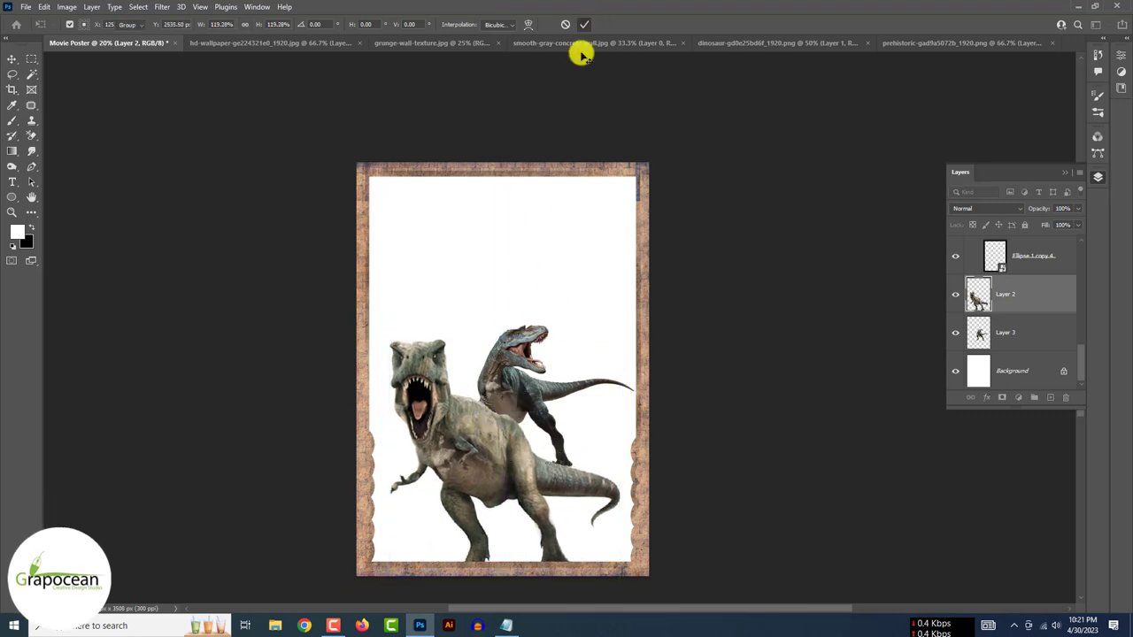
right_click(501, 206)
click(518, 445)
key(Return)
- Puppet-warp the T-rex, pinning body and leg and bending its head and leg
click(44, 6)
click(161, 208)
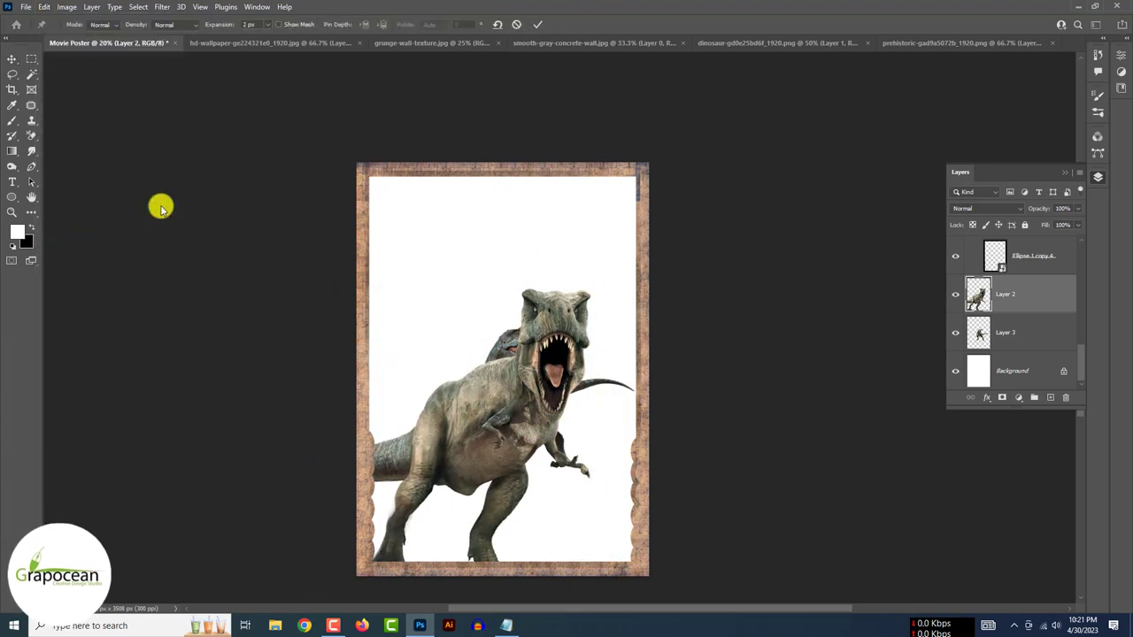
click(39, 8)
click(121, 246)
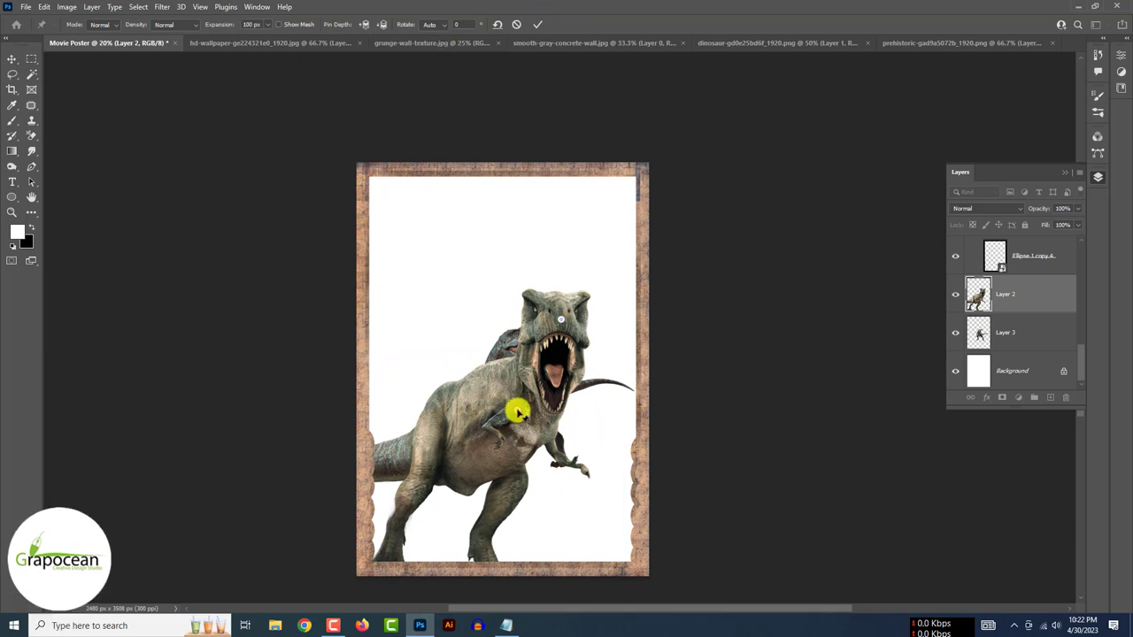
mouse_move(560, 319)
mouse_down()
mouse_move(539, 309)
mouse_move(573, 329)
mouse_up()
click(450, 484)
click(534, 518)
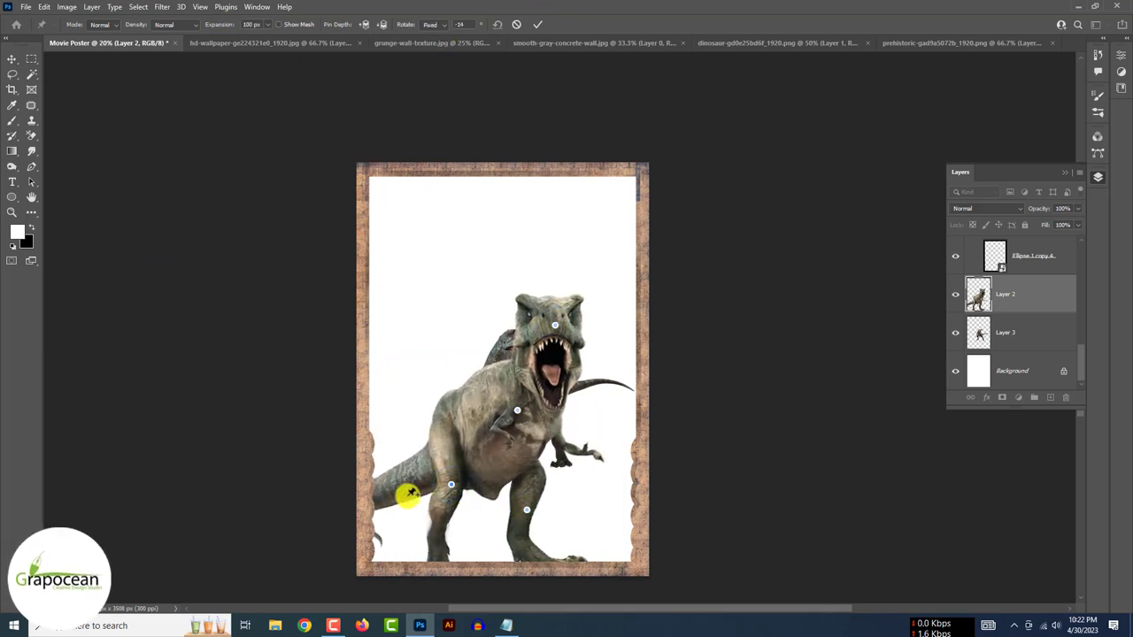
drag(450, 484, 392, 498)
click(11, 58)
- Pull the raptor left from behind the T-rex and show the grunge-wall-texture image
click(495, 231)
drag(496, 349, 413, 366)
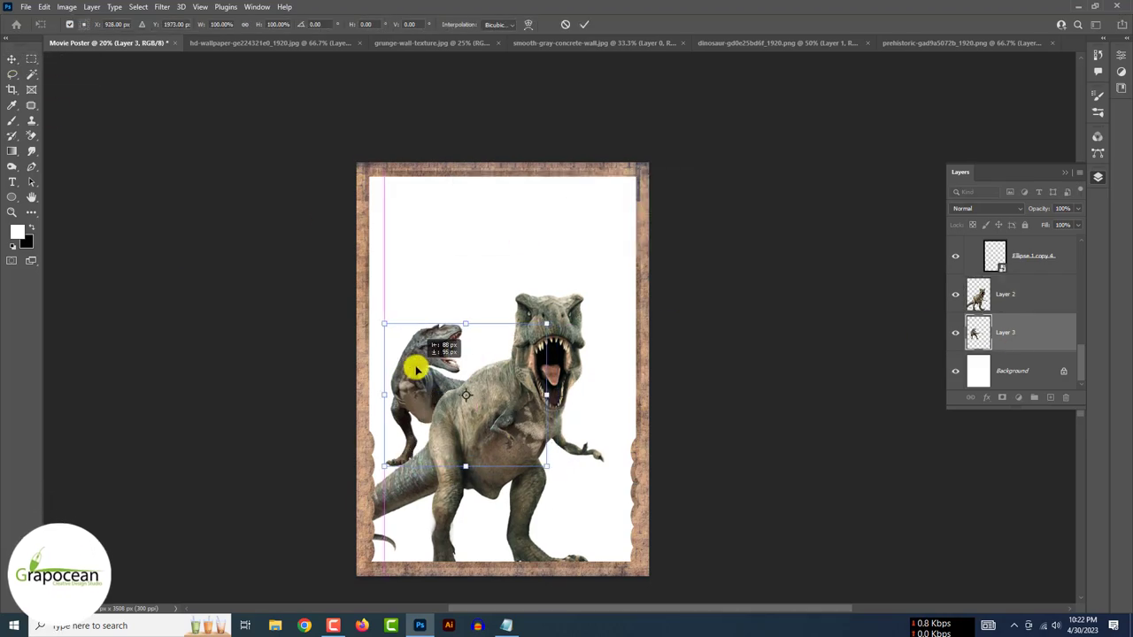
click(279, 42)
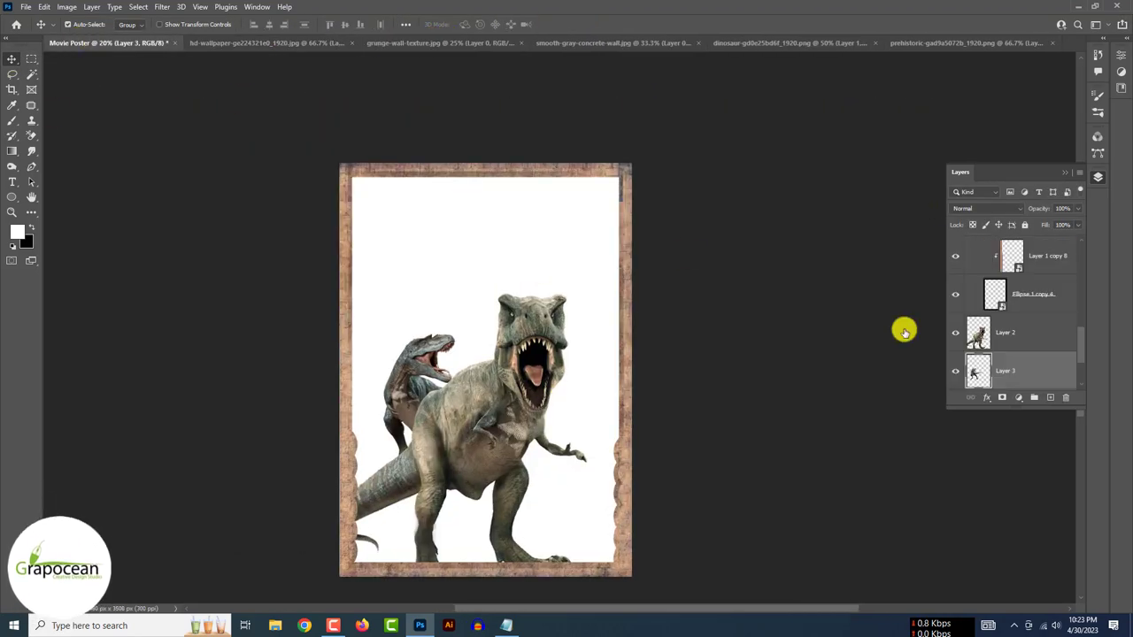
- Add a colorizing Hue/Saturation adjustment: Hue 219, Saturation 19, Lightness -32
click(1018, 397)
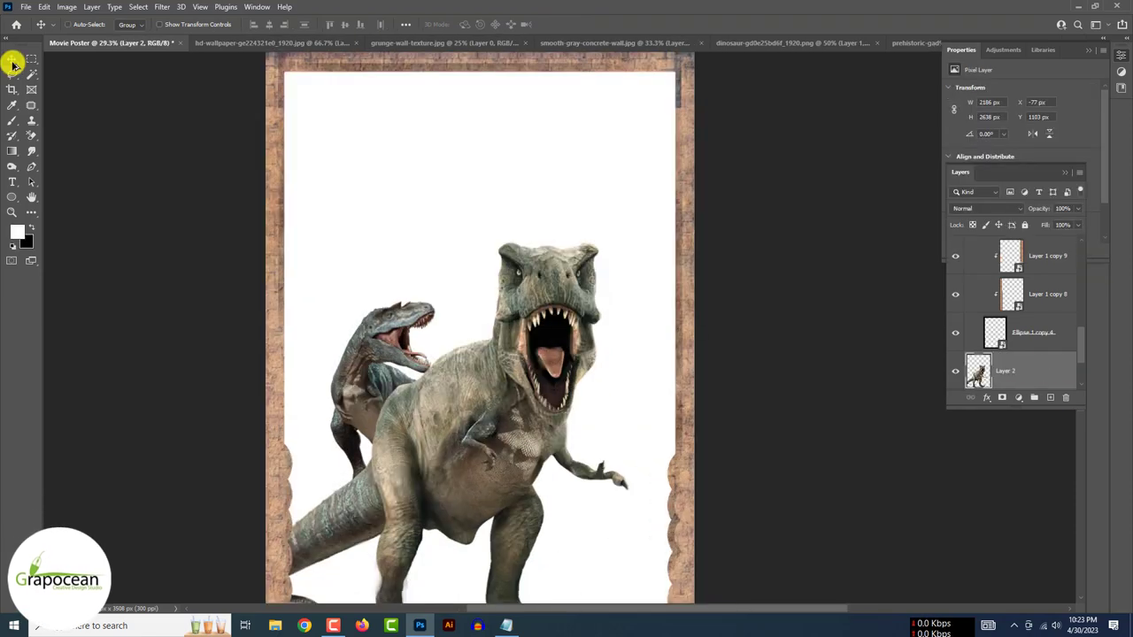
click(1009, 195)
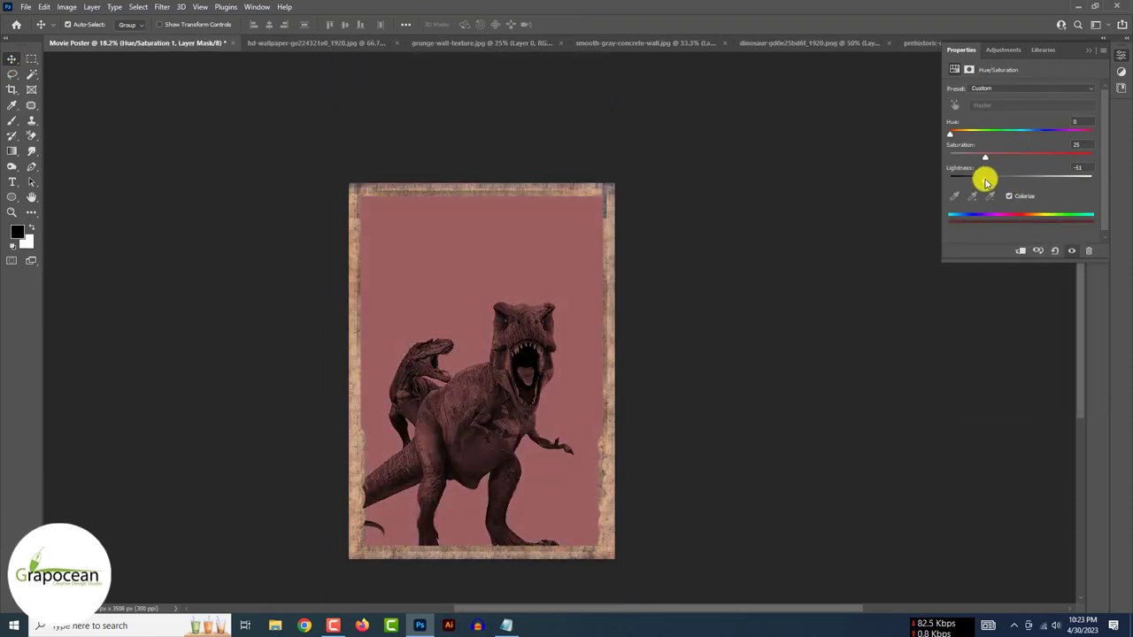
drag(974, 132, 1035, 133)
drag(1017, 177, 997, 180)
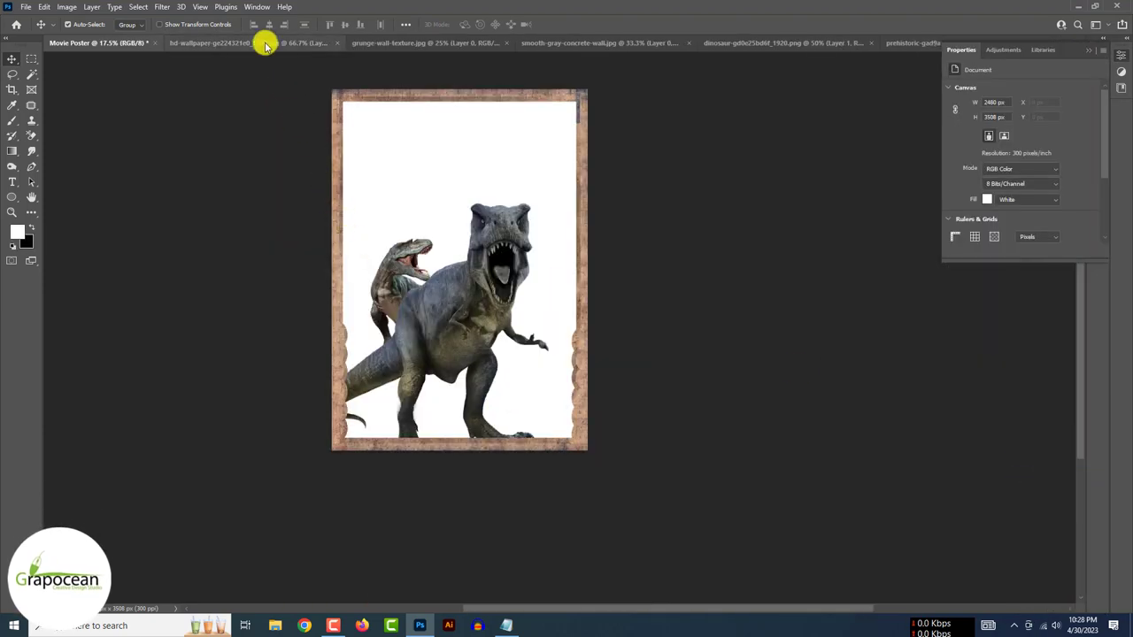
- Close both dinosaur source images without saving their changes
click(265, 42)
click(412, 42)
click(576, 43)
click(796, 43)
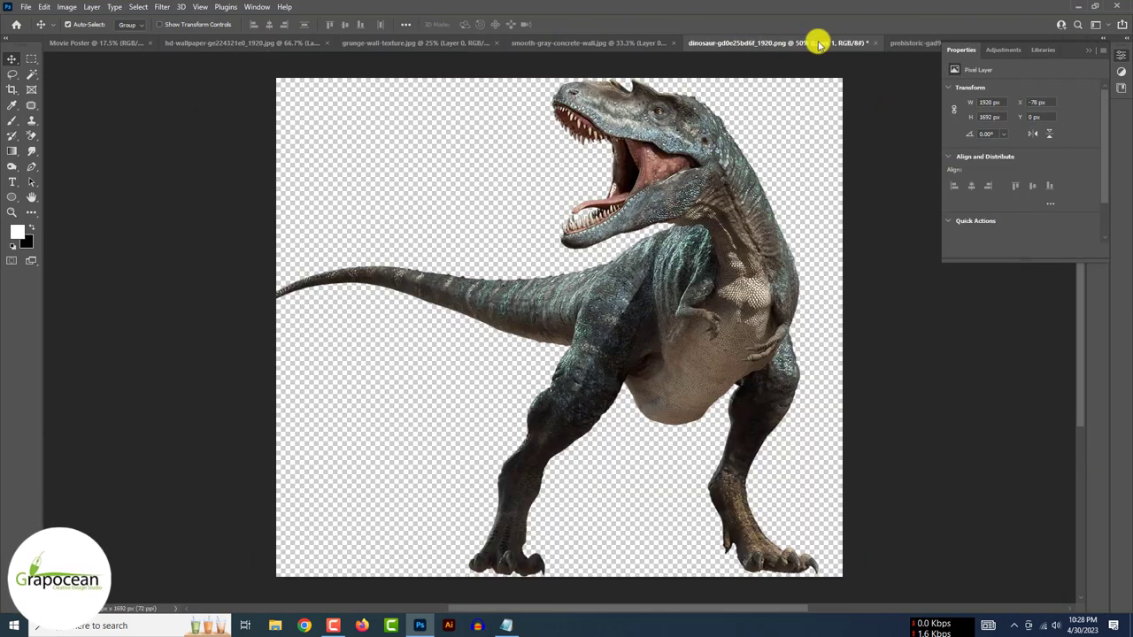
click(876, 42)
click(569, 233)
click(872, 43)
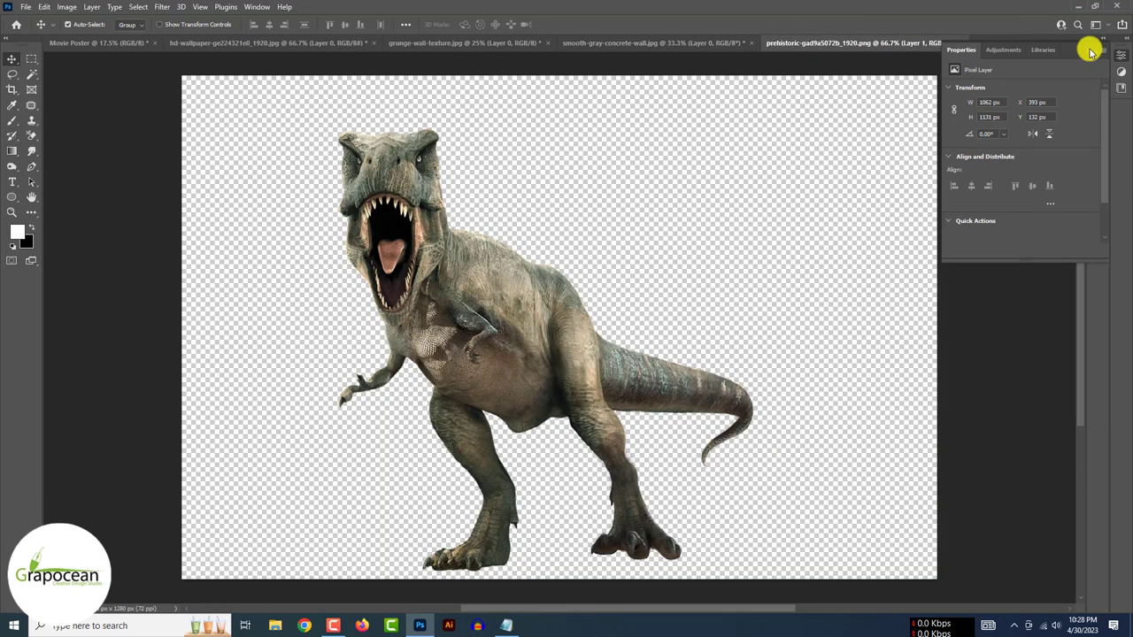
click(1088, 49)
click(960, 42)
click(25, 6)
- Open the sea sunset, old street, abandoned building, tree and field landscape photos
click(35, 32)
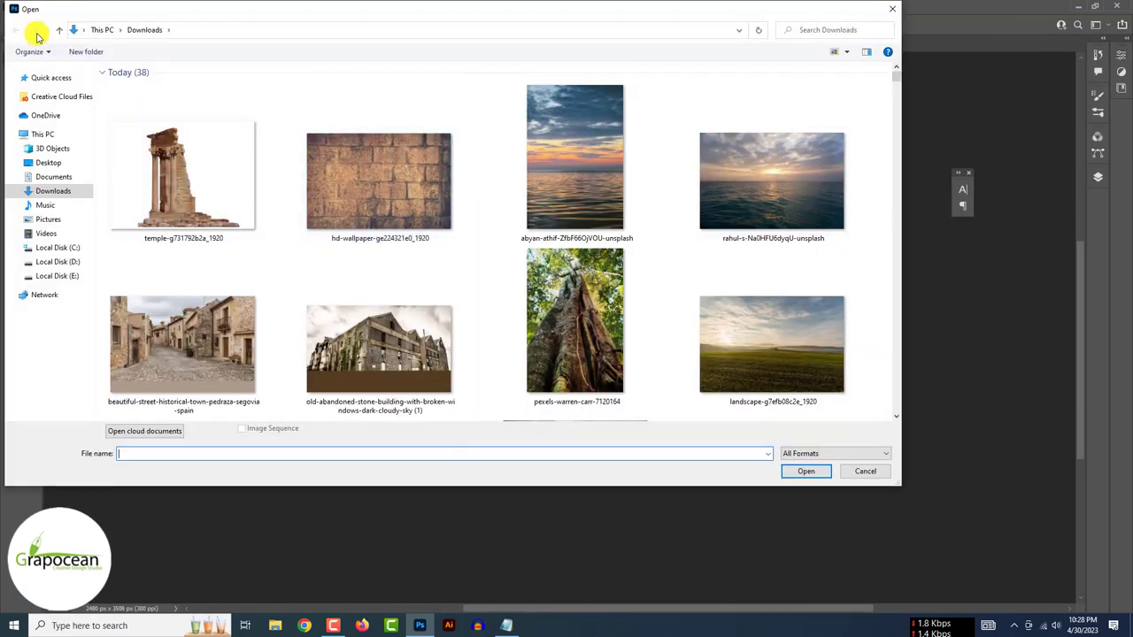
click(746, 180)
shift+click(380, 350)
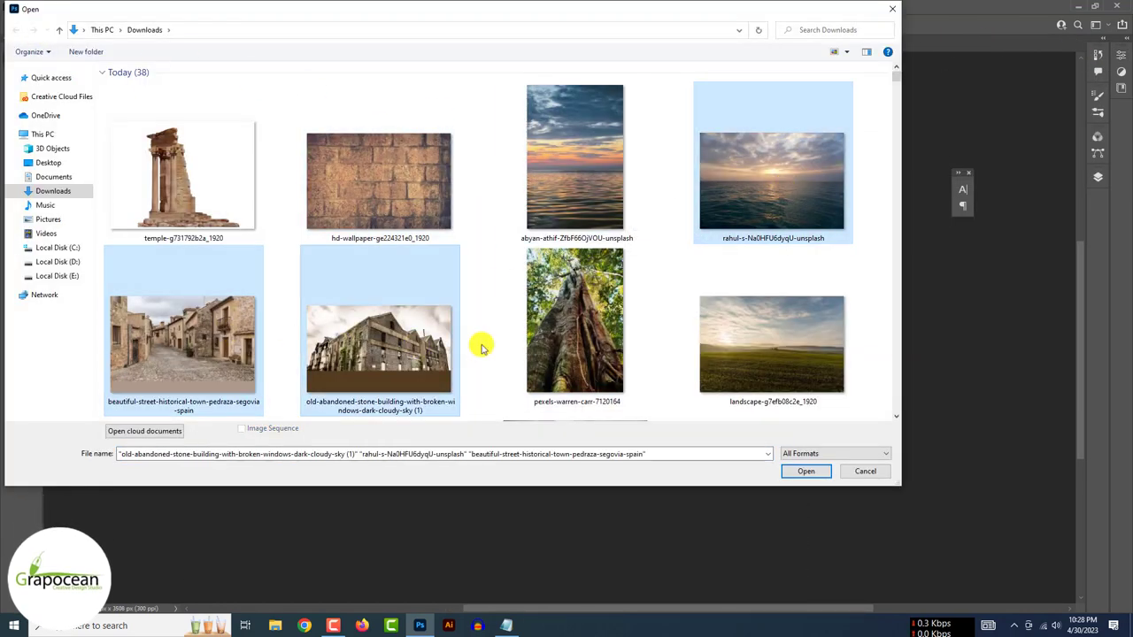
ctrl+click(770, 345)
ctrl+click(608, 331)
scroll(609, 332, down, 3)
click(803, 471)
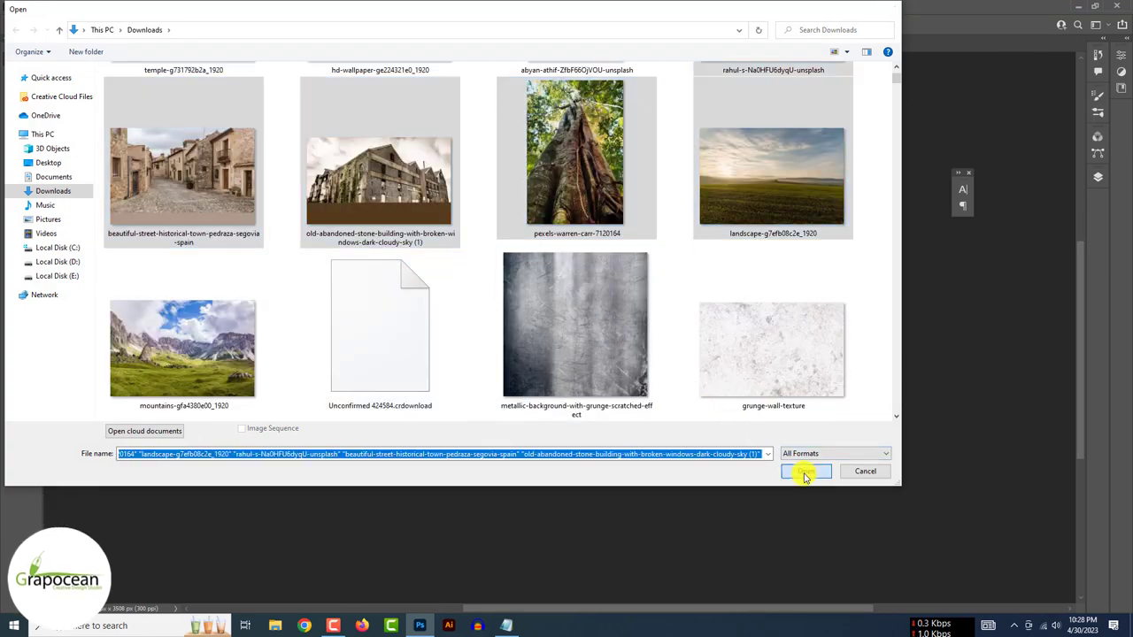
click(528, 236)
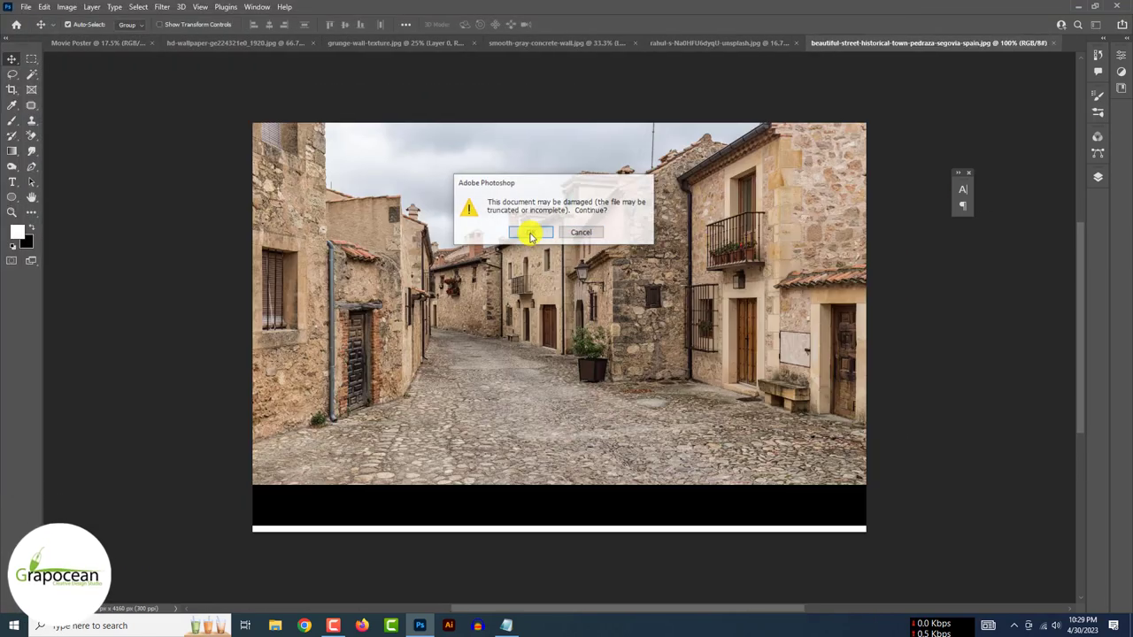
click(528, 235)
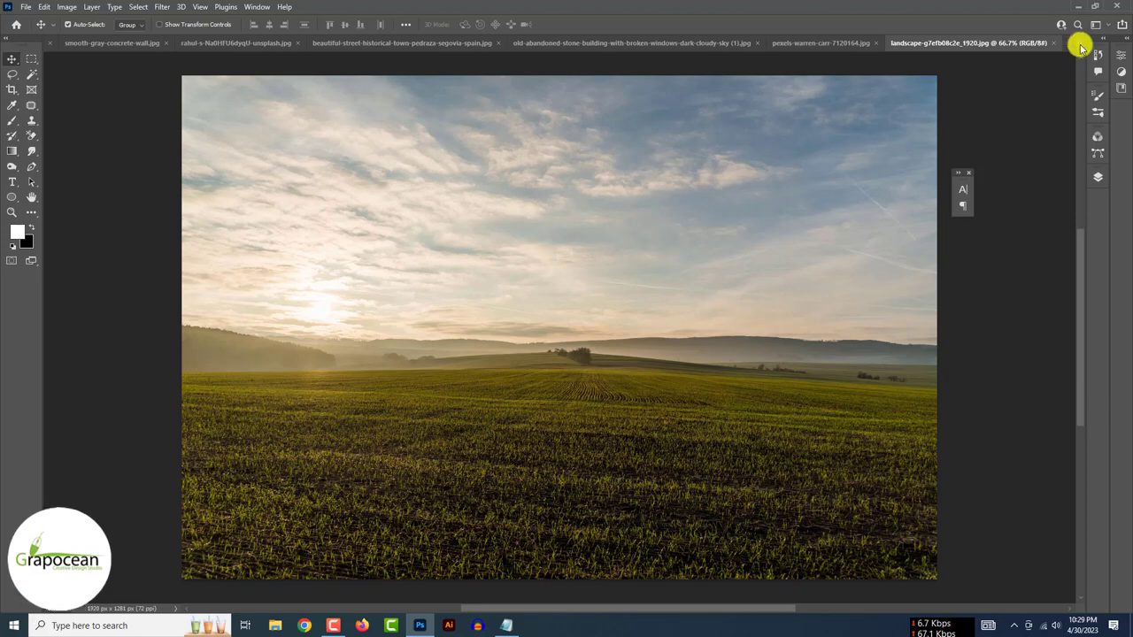
- Browse the open documents via the tab overflow list, ending on the landscape photo
click(1079, 43)
click(885, 56)
click(1078, 42)
click(982, 68)
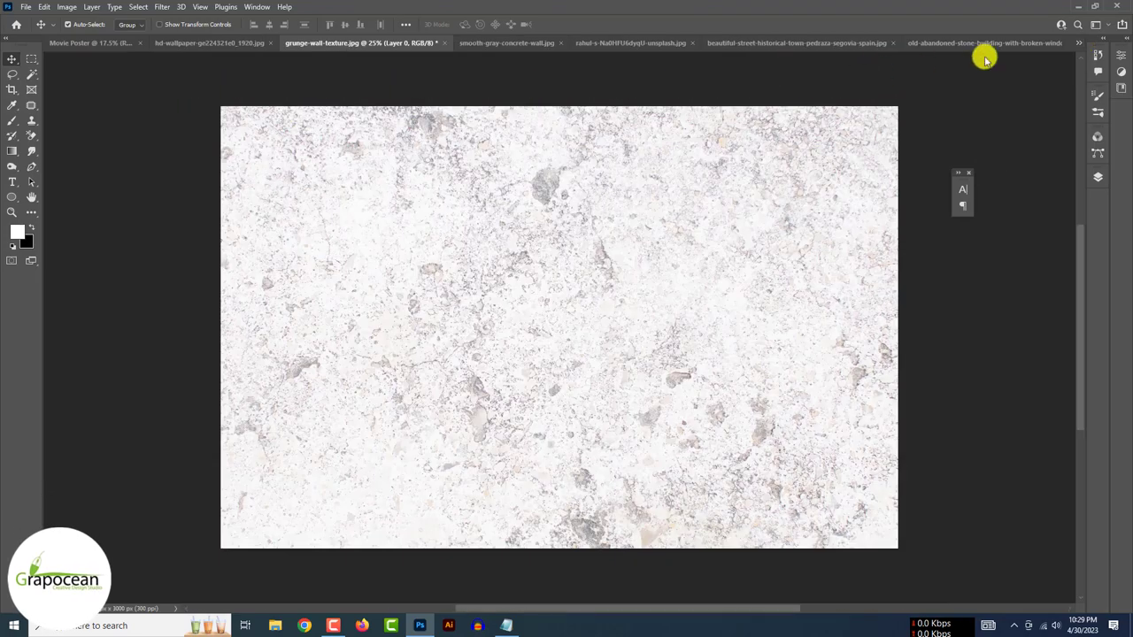
click(1078, 42)
click(938, 78)
click(1079, 42)
click(885, 89)
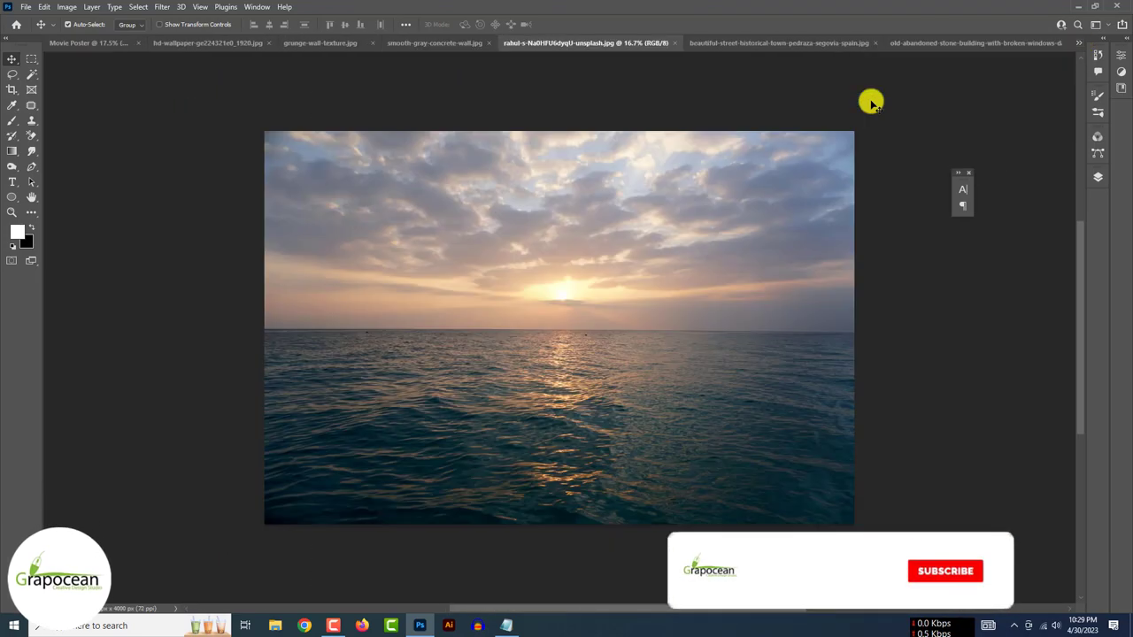
click(1081, 44)
click(938, 47)
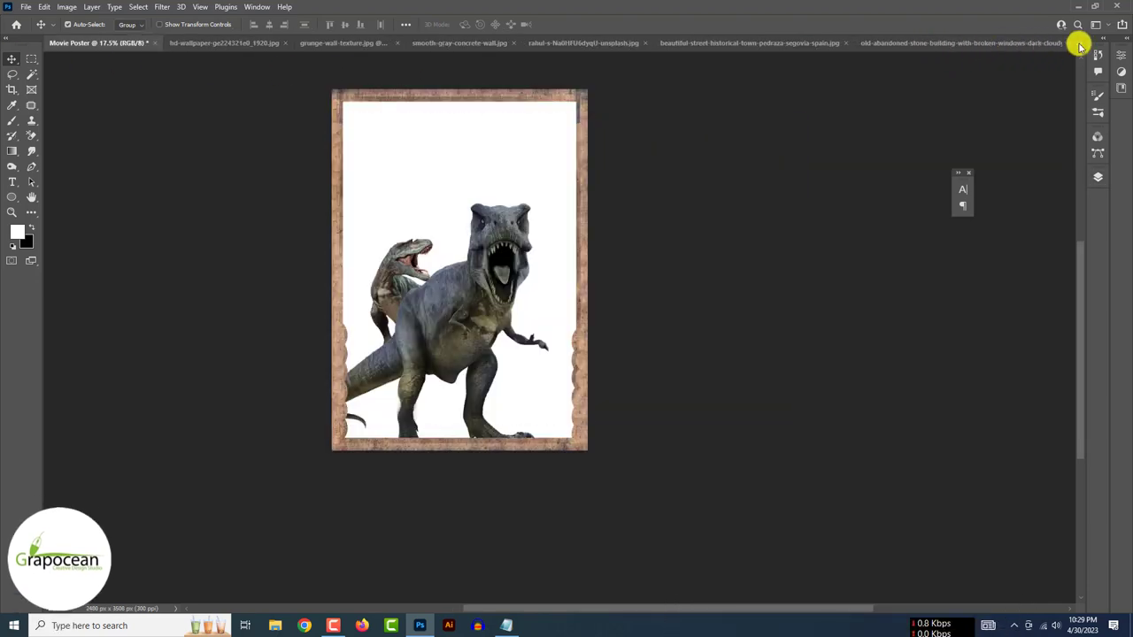
click(1079, 43)
click(832, 142)
click(1078, 43)
click(858, 152)
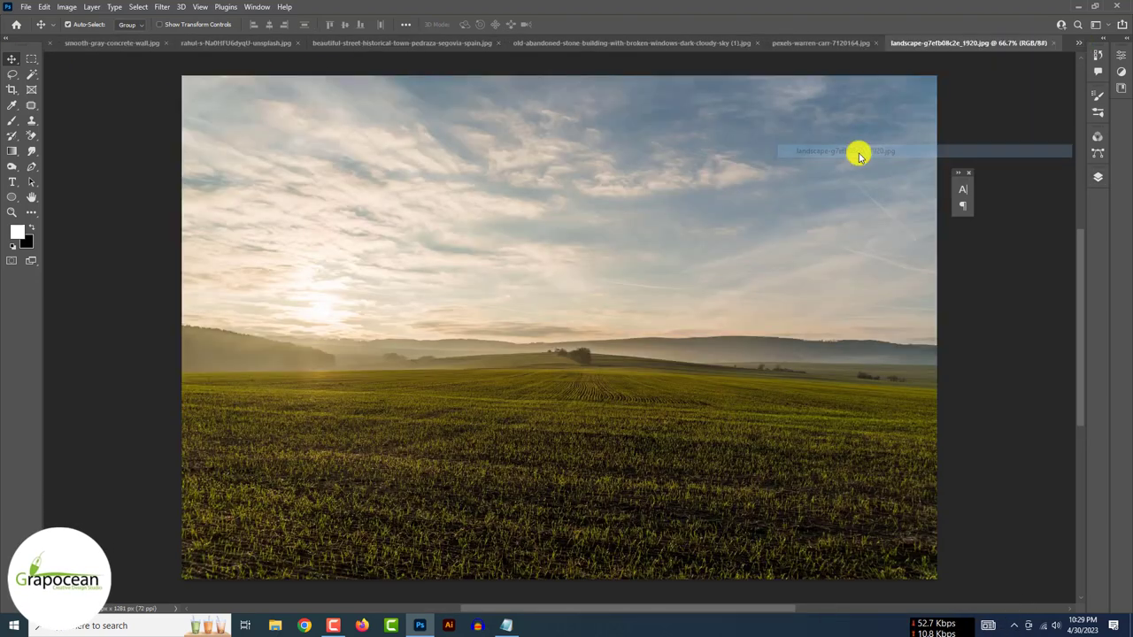
- Unlock the landscape photo's background as Layer 0
click(812, 224)
key(Return)
click(1097, 176)
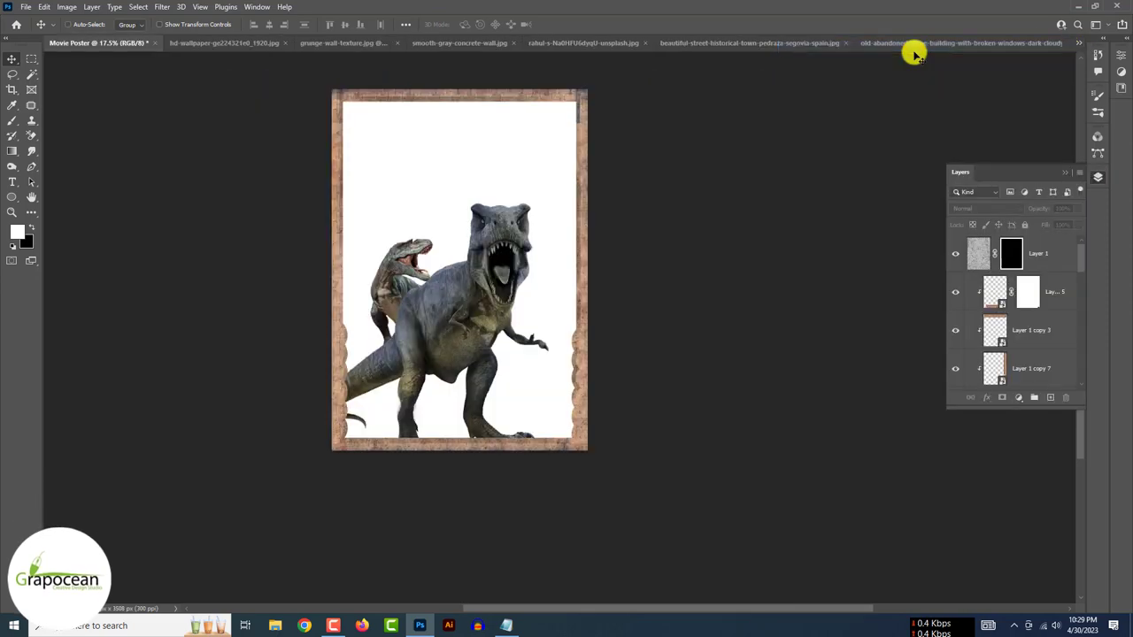
- Copy the field landscape into the poster and select its layer
mouse_move(1081, 44)
mouse_down()
mouse_move(1044, 245)
mouse_move(1023, 459)
mouse_up()
drag(1005, 332, 1003, 345)
scroll(1003, 346, up, 5)
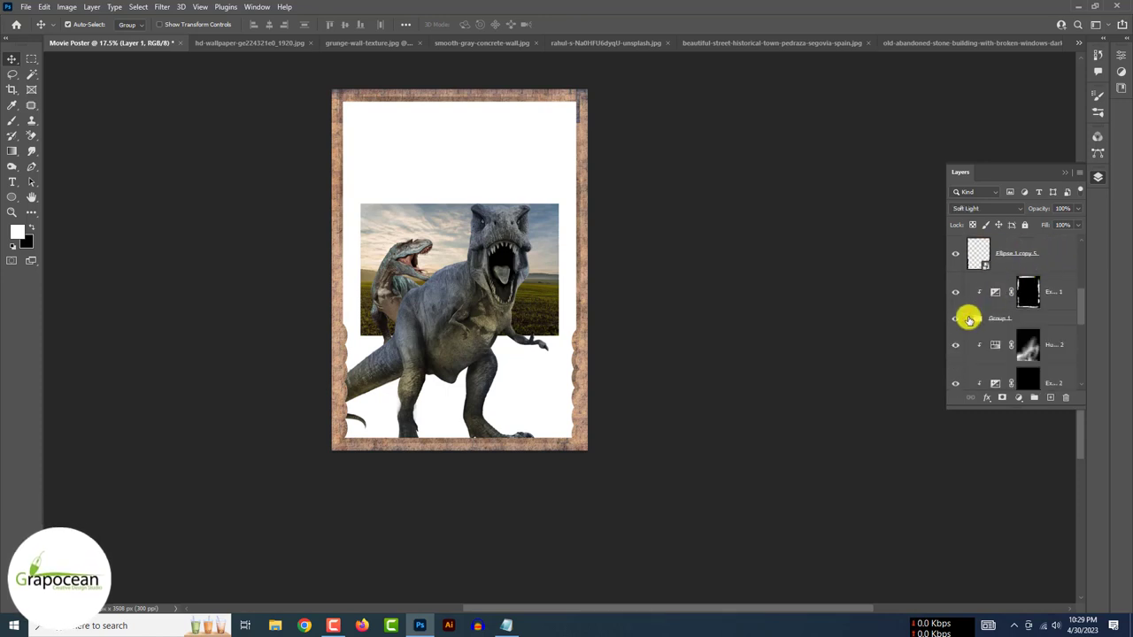
scroll(968, 320, down, 1)
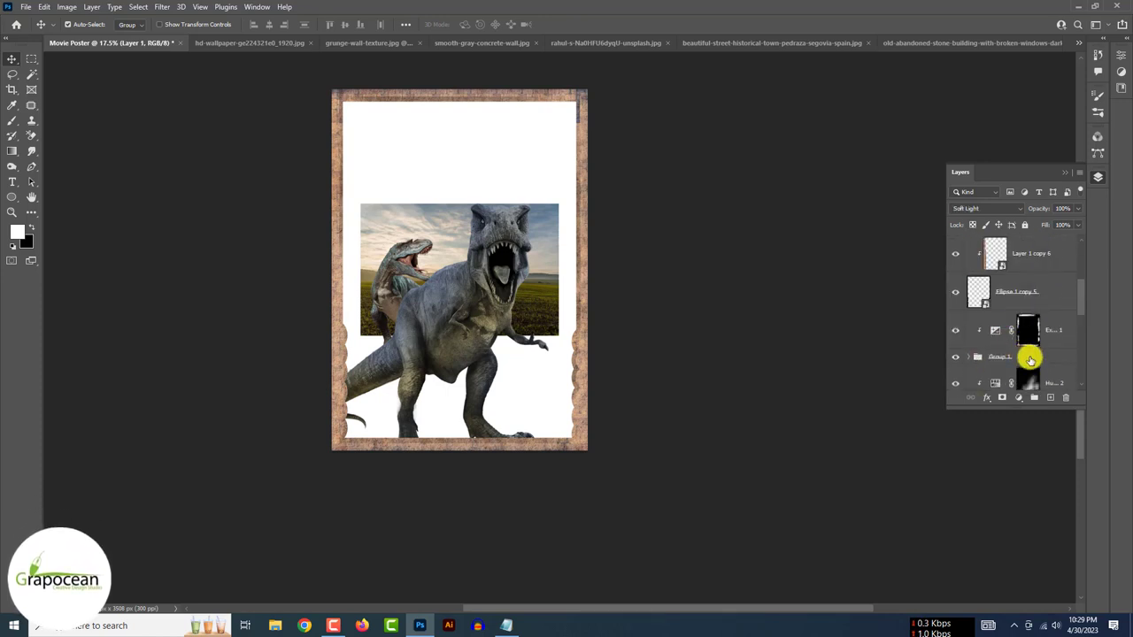
scroll(1029, 360, up, 5)
scroll(1005, 317, up, 3)
click(960, 242)
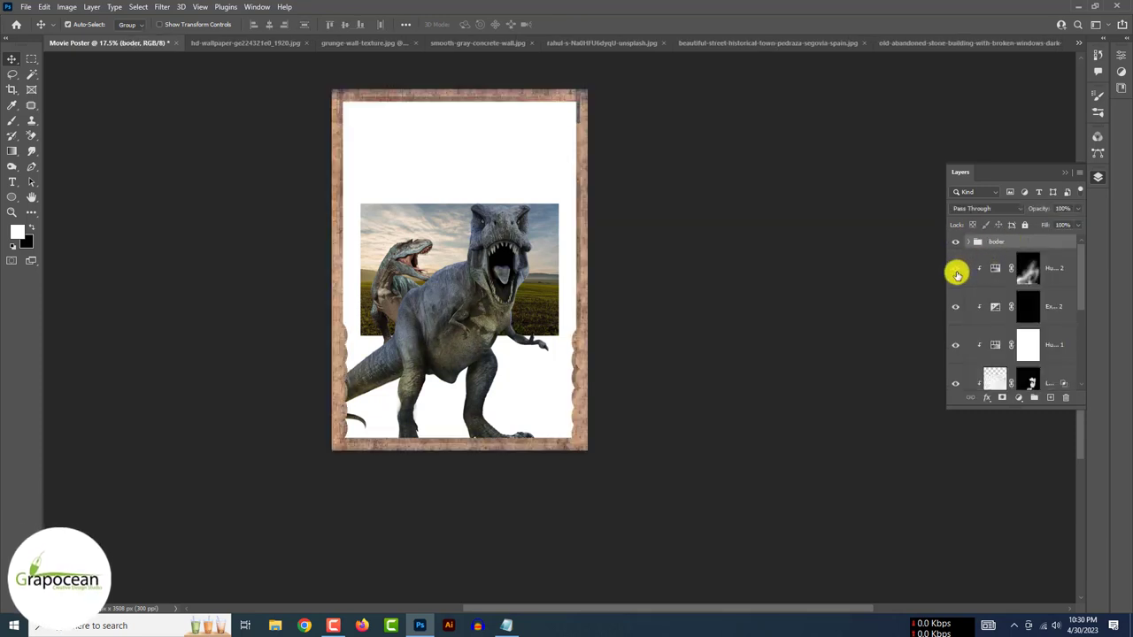
click(1020, 355)
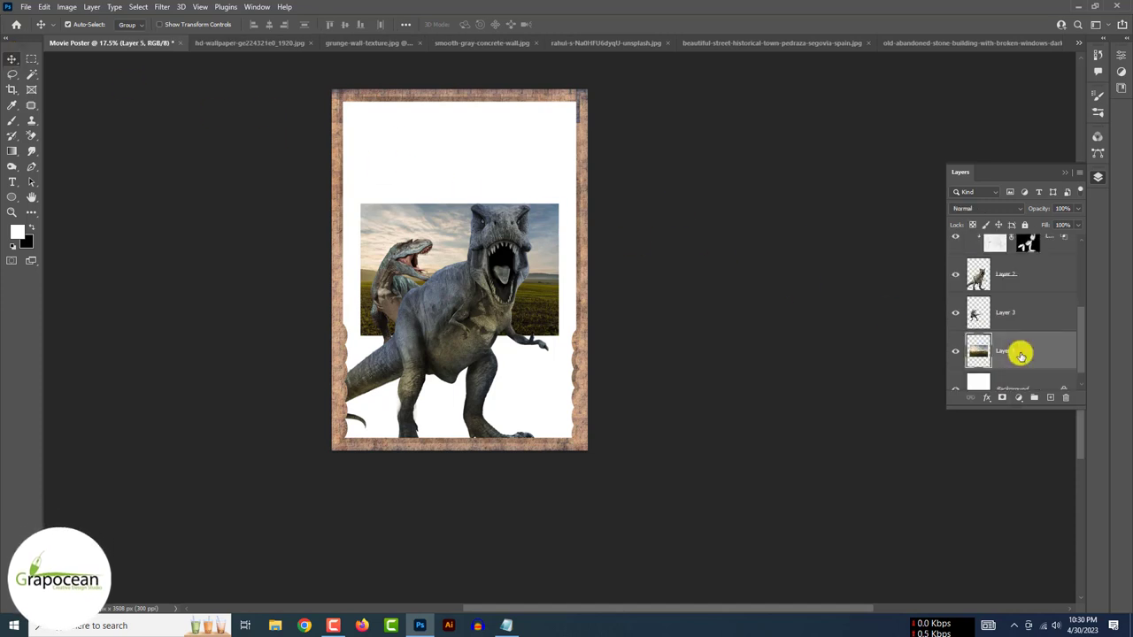
- Enlarge the field photo to cover the poster behind the dinosaurs
drag(557, 205, 832, 21)
drag(547, 282, 518, 492)
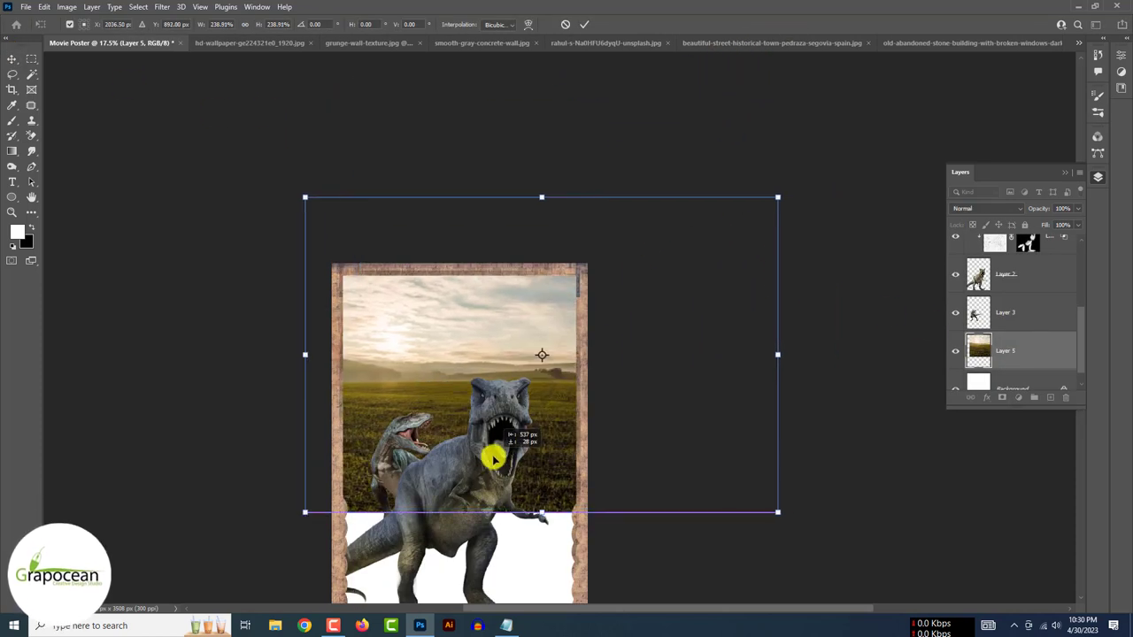
scroll(529, 416, down, 3)
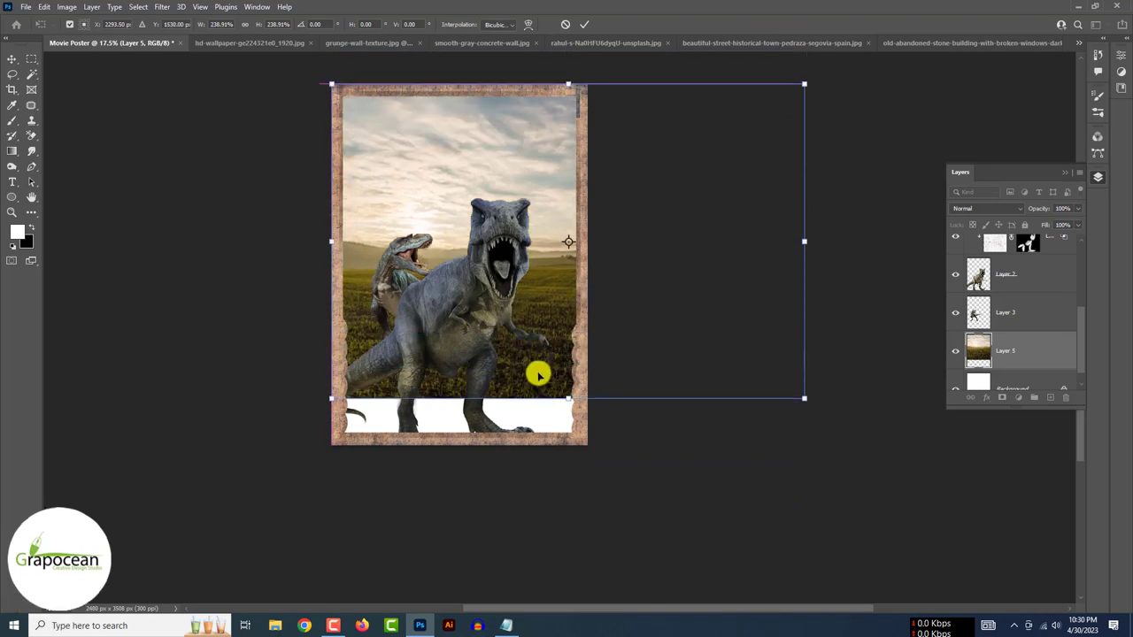
click(584, 24)
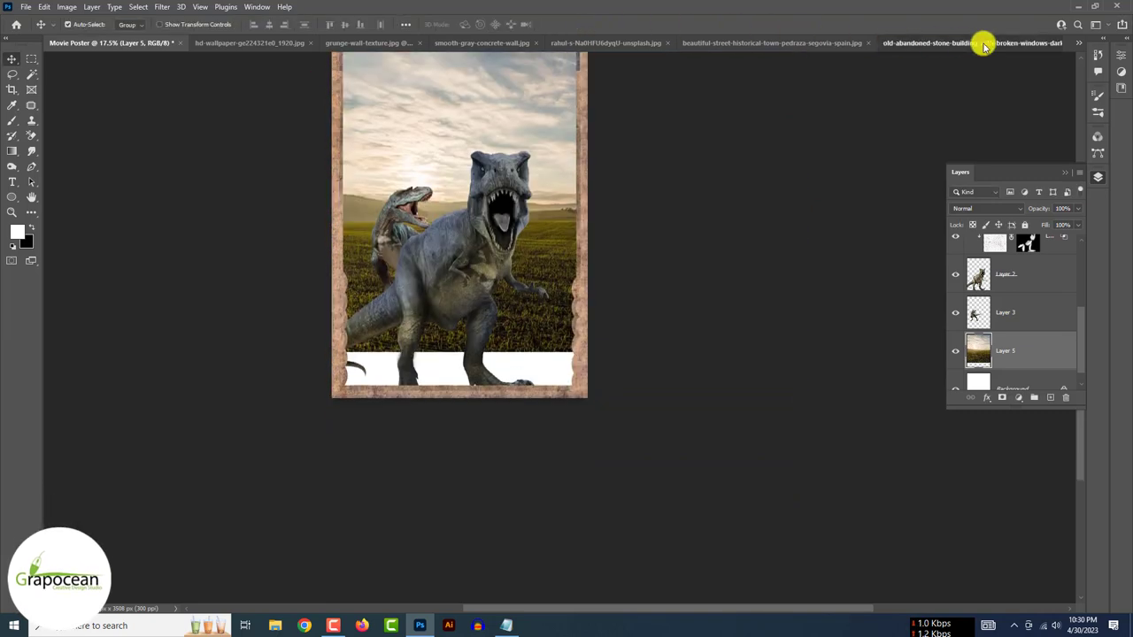
- Return to the landscape-g7efb08c2e_1920.jpg document among the open photos
click(983, 41)
click(691, 37)
click(1078, 42)
- Switch to the old-town street photo and start Select and Mask, dismissing an error
click(851, 150)
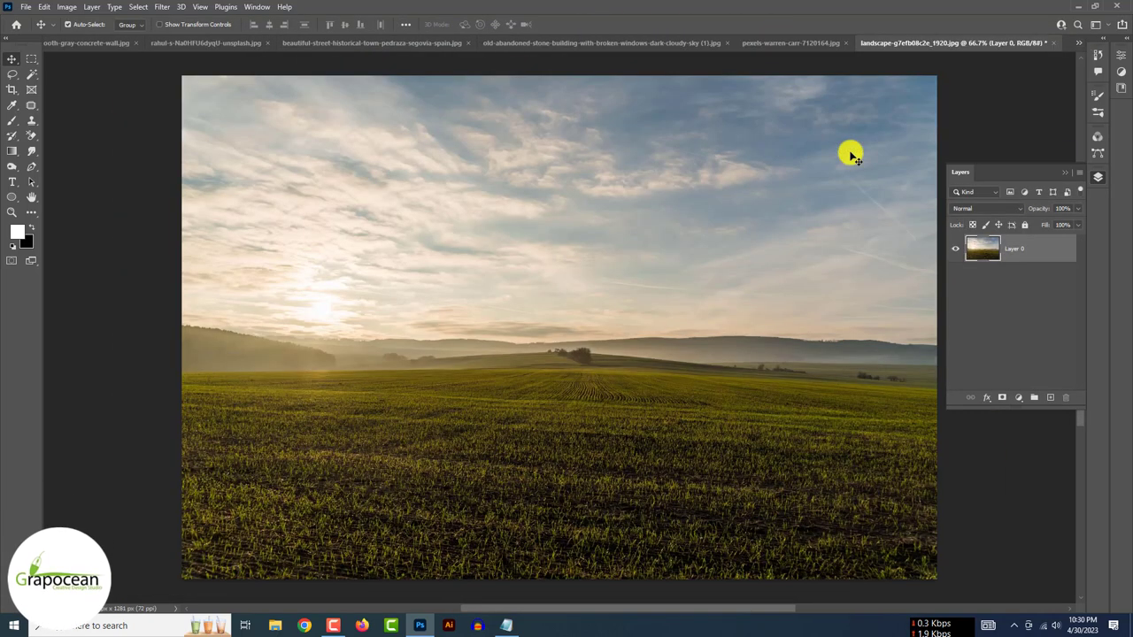
click(1078, 42)
click(561, 233)
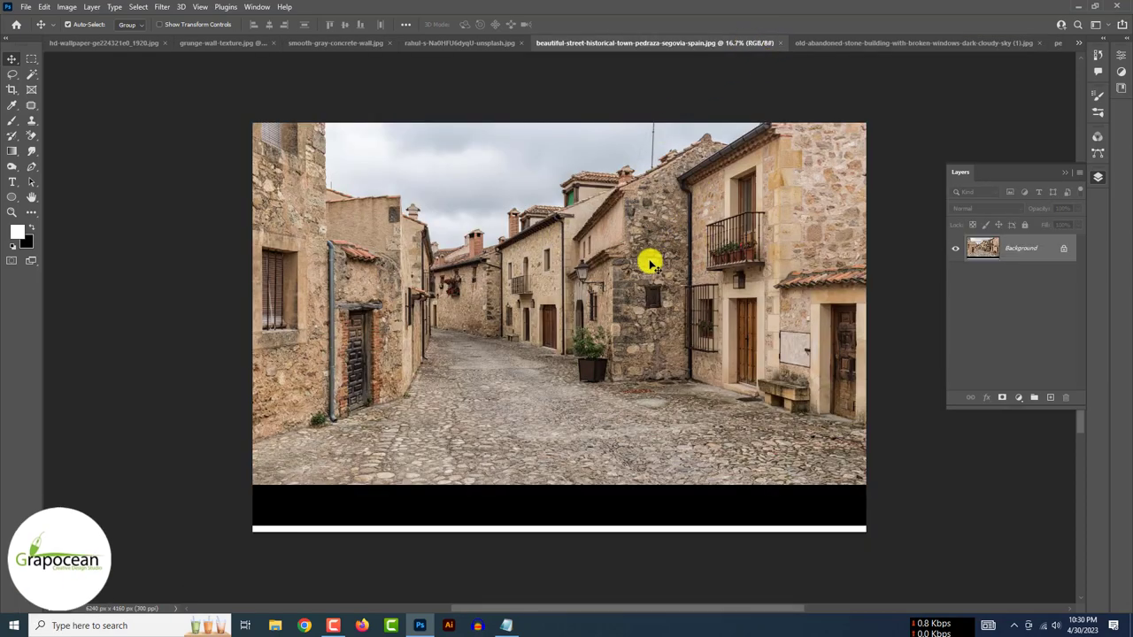
click(135, 7)
click(182, 175)
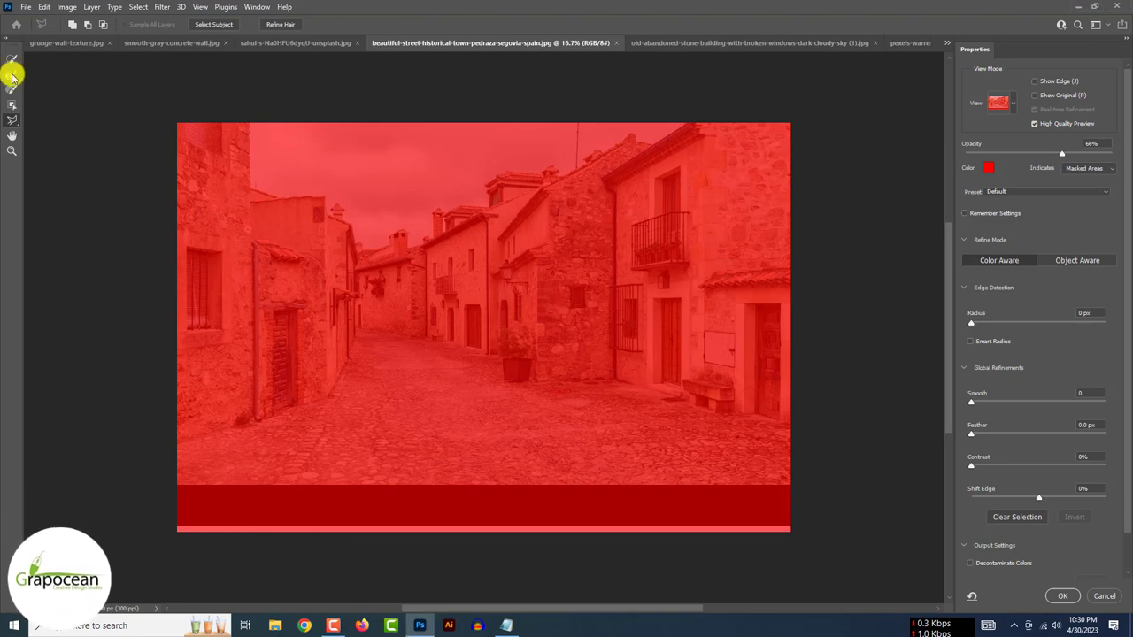
click(203, 214)
- Quick-select the old-town buildings, left wall, door and chimney patch
click(571, 242)
click(12, 57)
drag(257, 274, 460, 323)
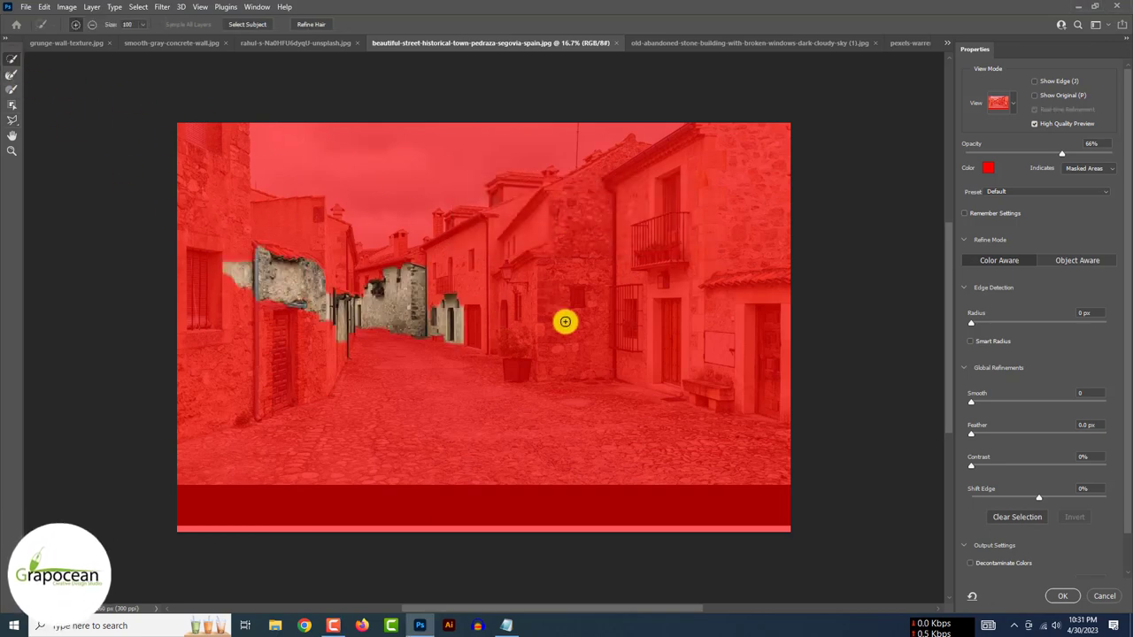
drag(564, 321, 769, 357)
drag(311, 346, 254, 400)
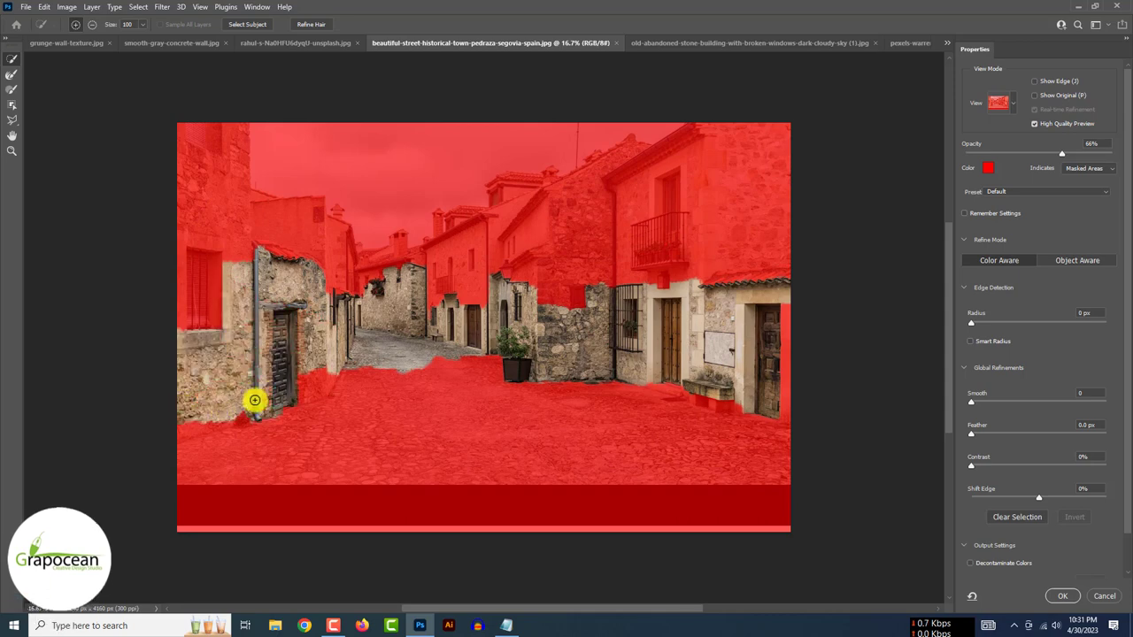
drag(204, 174, 352, 260)
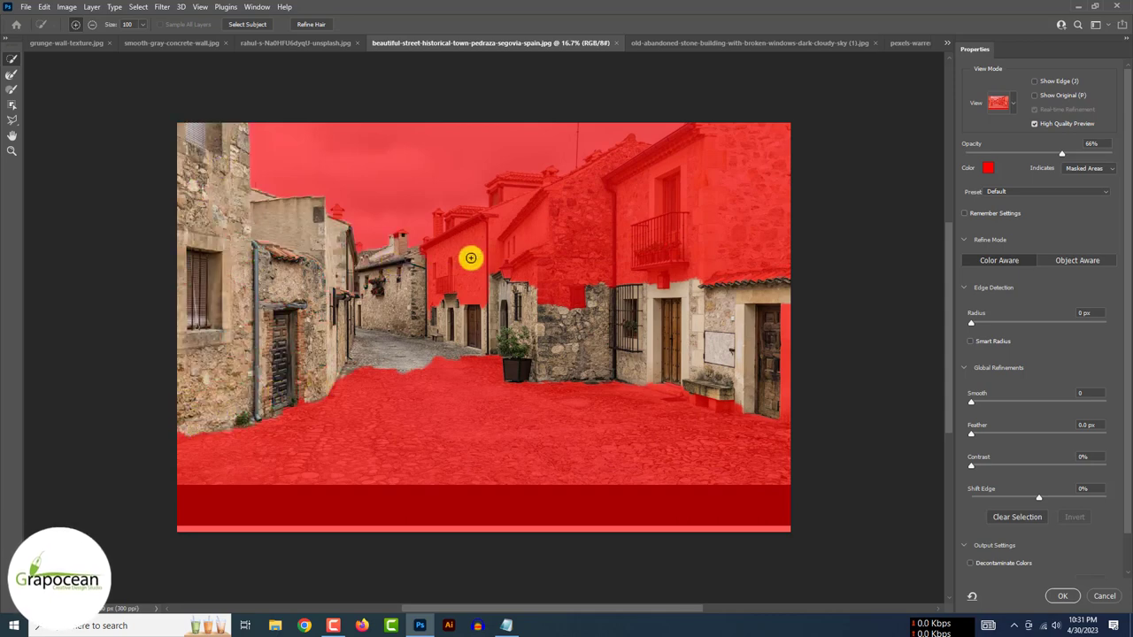
mouse_move(470, 258)
mouse_down()
mouse_move(771, 212)
mouse_move(591, 172)
mouse_up()
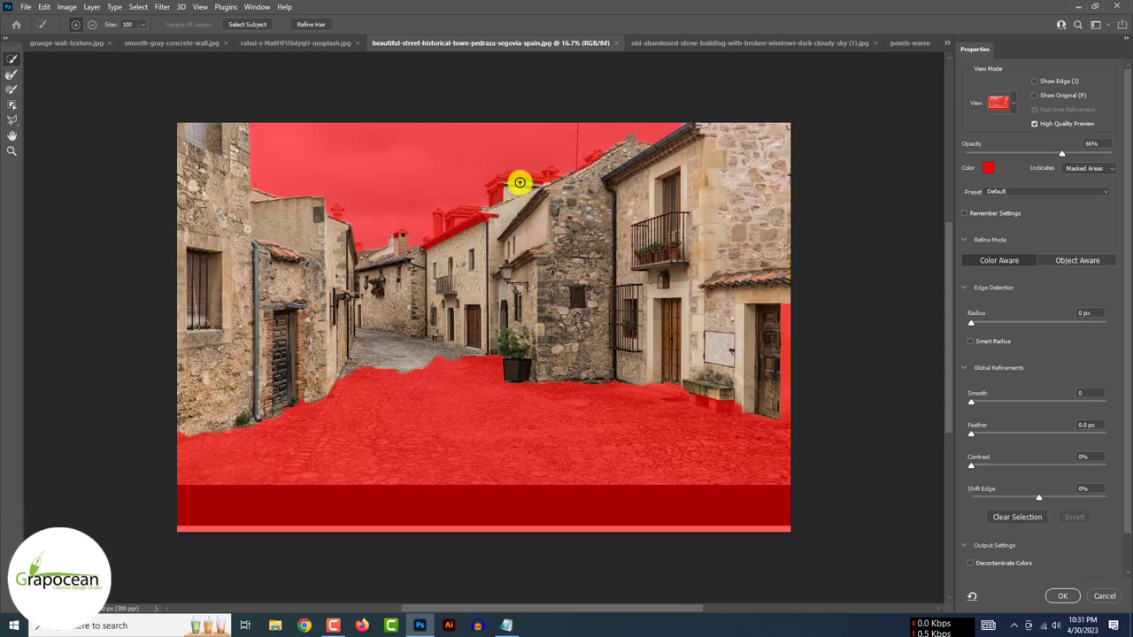
click(454, 221)
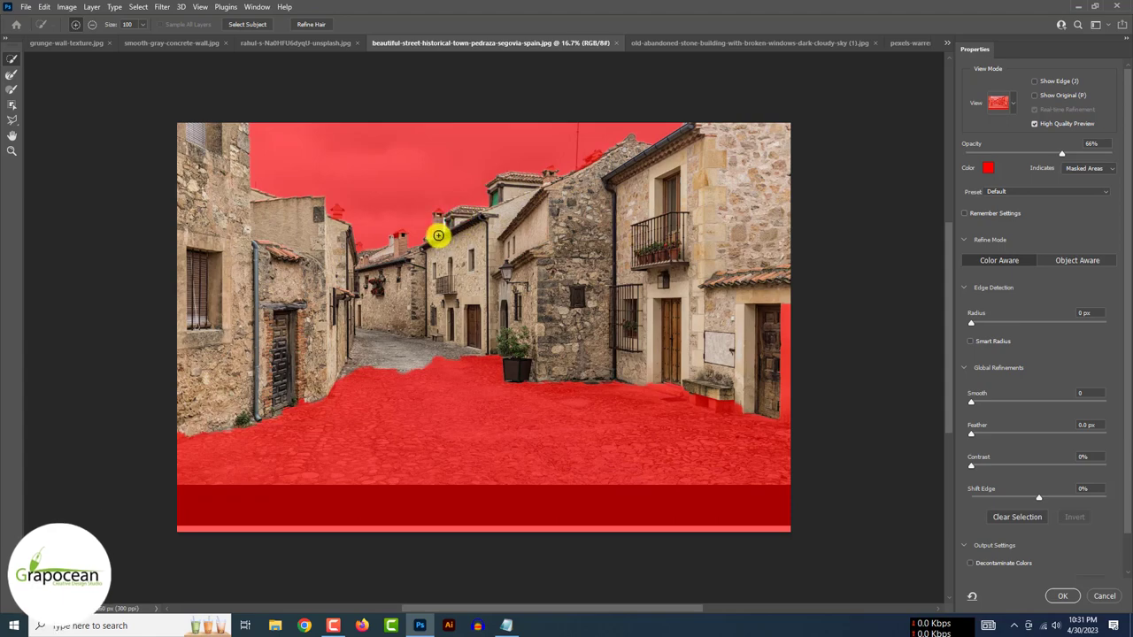
- Add the street to the selection and output it as a masked layer copy
scroll(345, 246, up, 3)
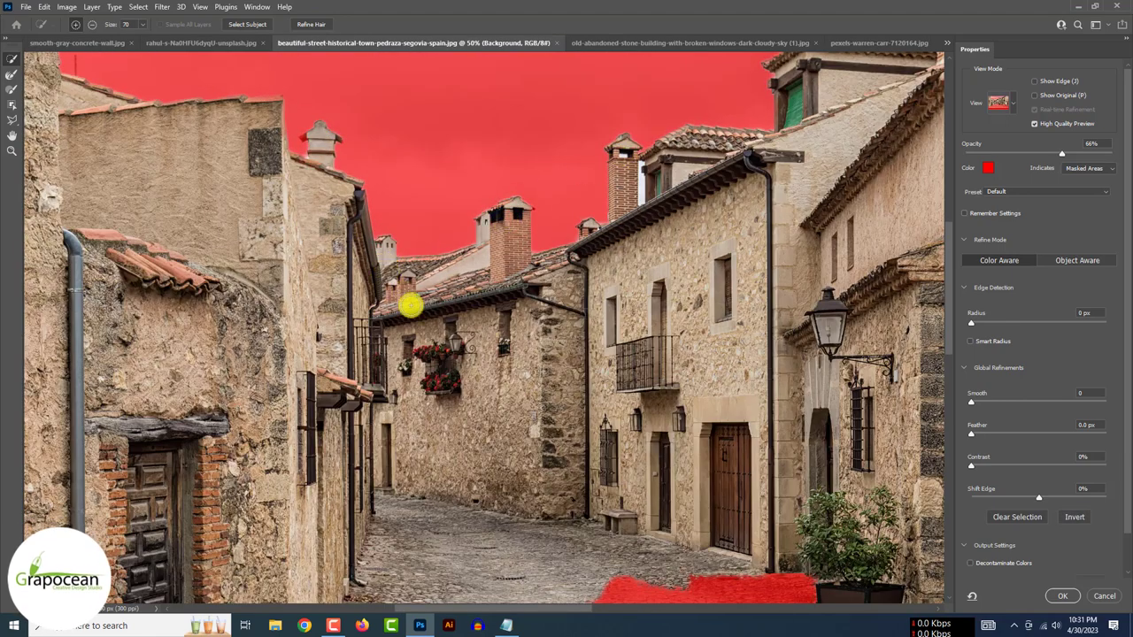
scroll(410, 305, down, 3)
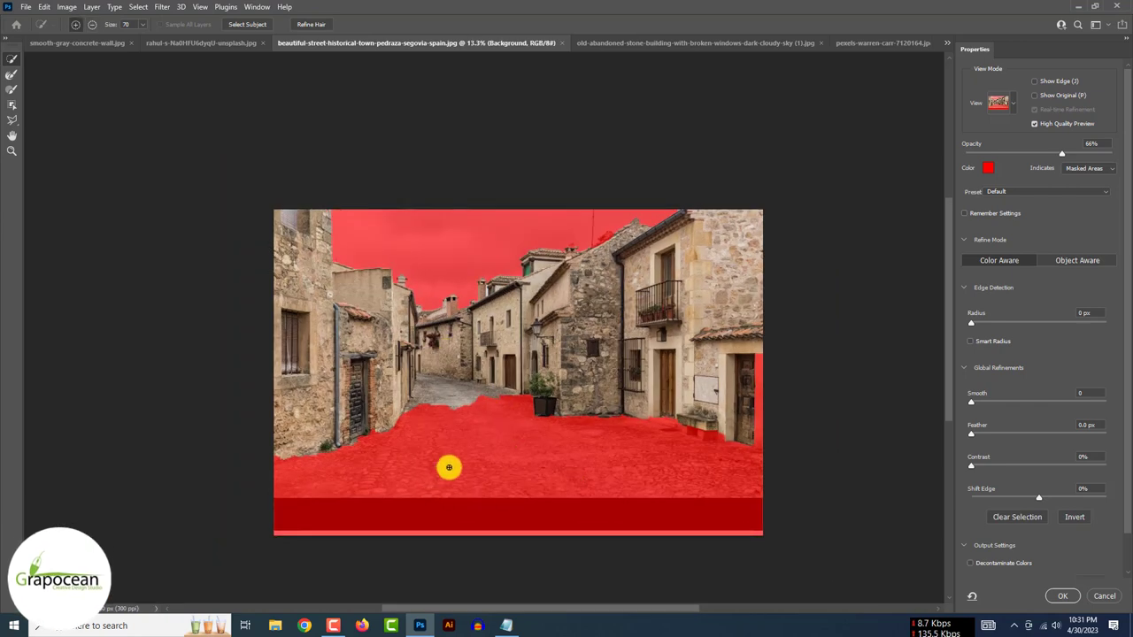
drag(654, 460, 739, 475)
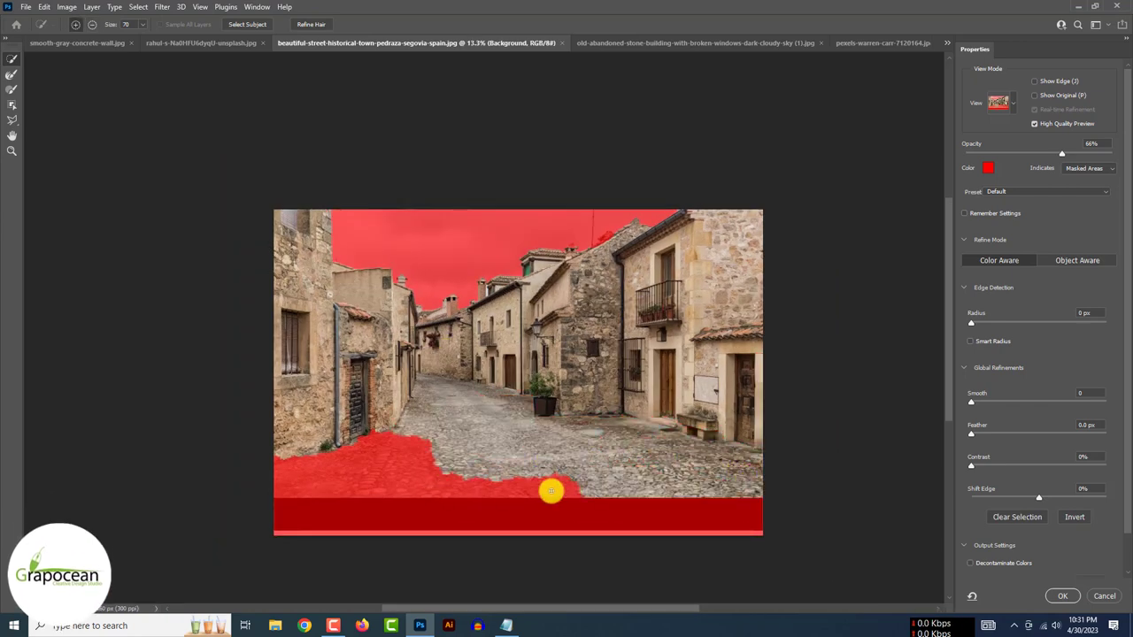
mouse_move(550, 491)
mouse_down()
mouse_move(379, 483)
mouse_move(447, 494)
mouse_up()
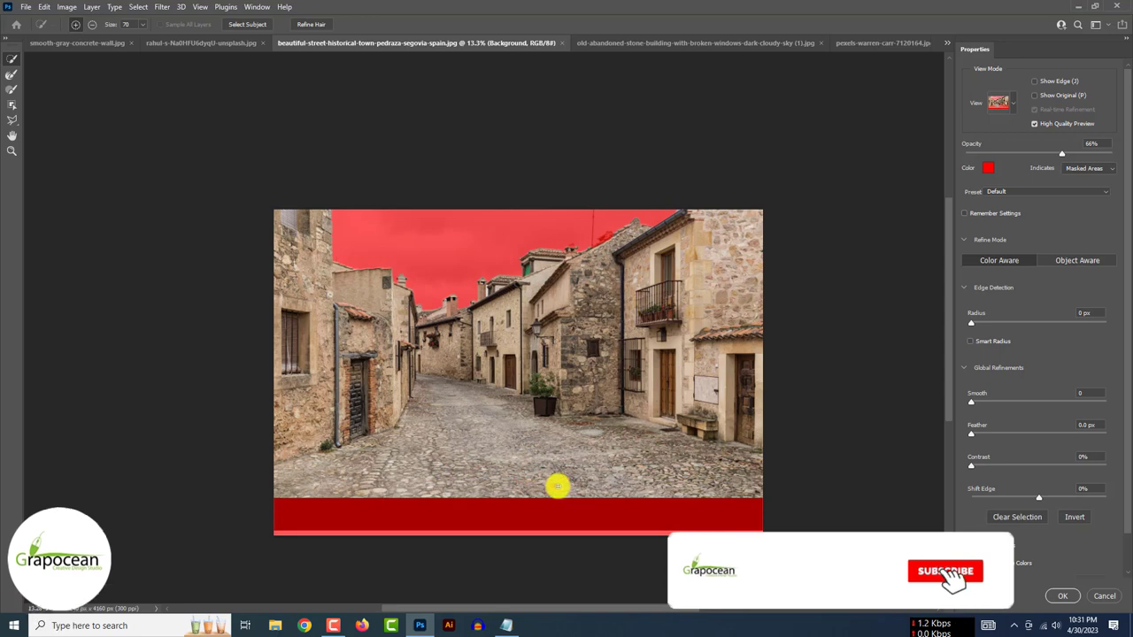
scroll(1126, 521, down, 2)
click(1066, 595)
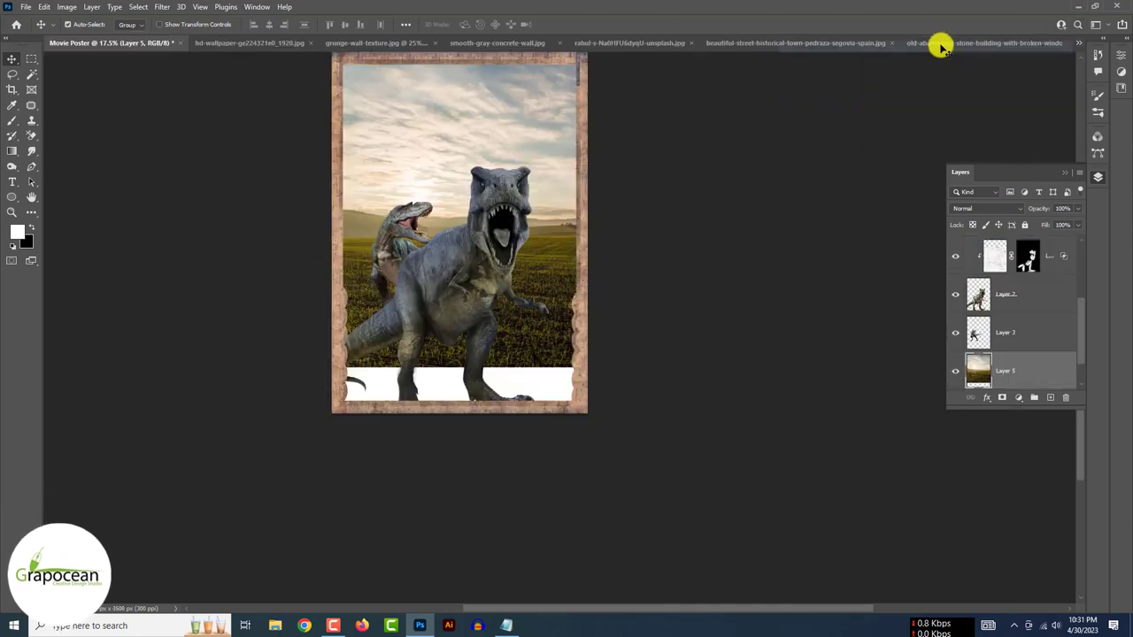
- Drag the masked street layer into Movie Poster and scale it down
mouse_move(1037, 131)
mouse_down()
mouse_move(941, 46)
mouse_move(822, 198)
mouse_up()
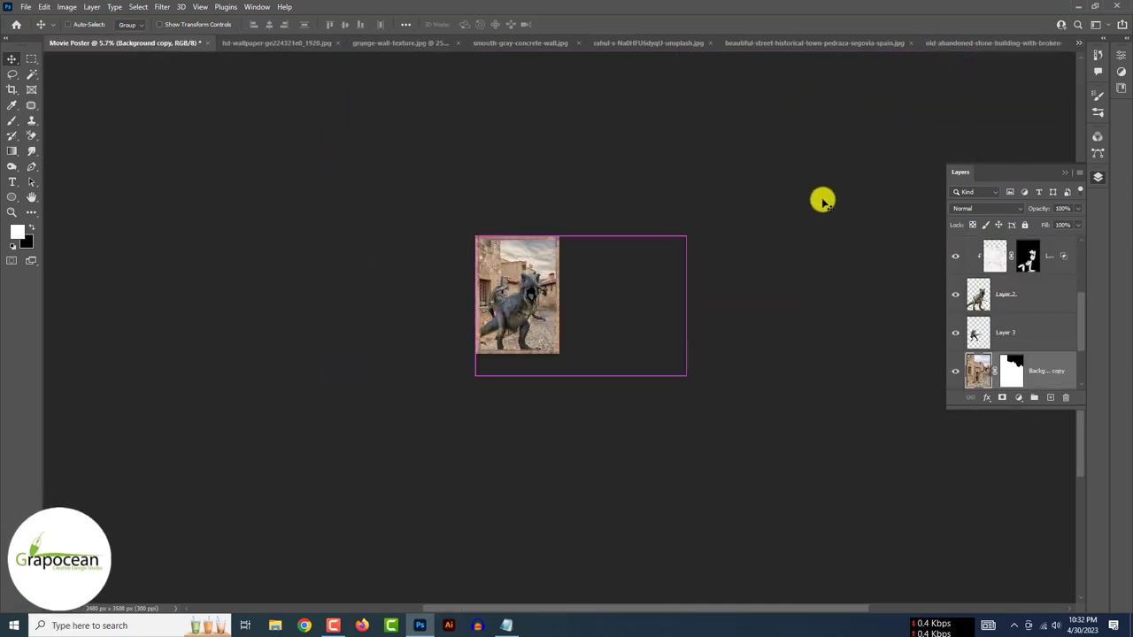
key(ctrl+t)
mouse_move(682, 374)
mouse_down()
mouse_move(531, 309)
mouse_move(521, 356)
mouse_up()
scroll(531, 309, up, 3)
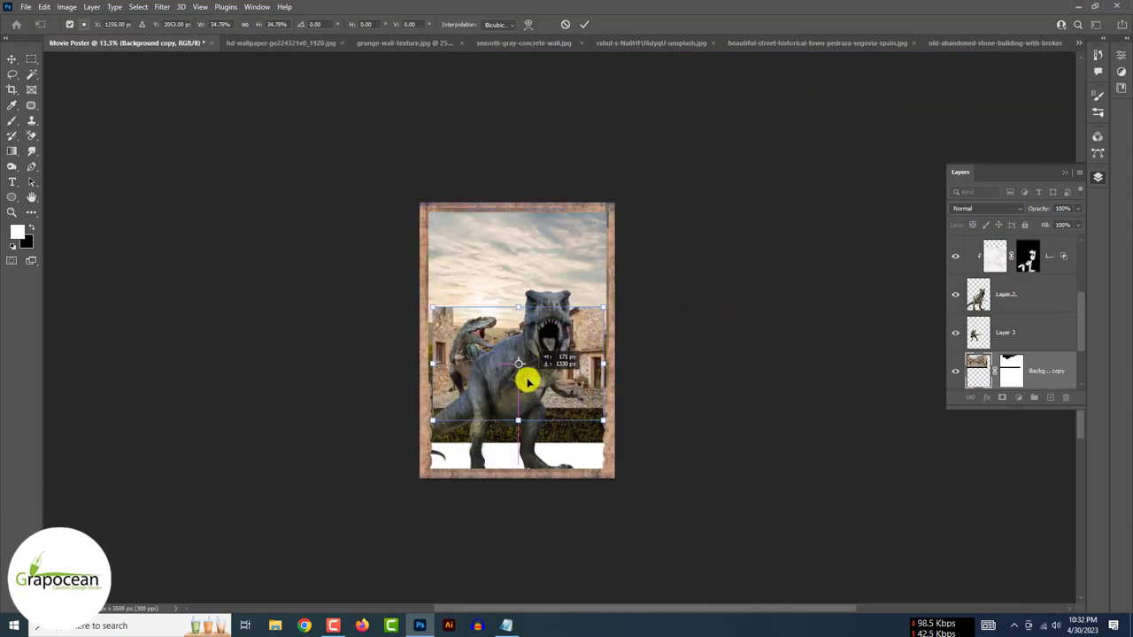
mouse_move(601, 279)
mouse_down()
mouse_move(584, 345)
mouse_move(538, 361)
mouse_up()
- Flip the town layer horizontally, move it to the upper left and apply its mask
right_click(500, 312)
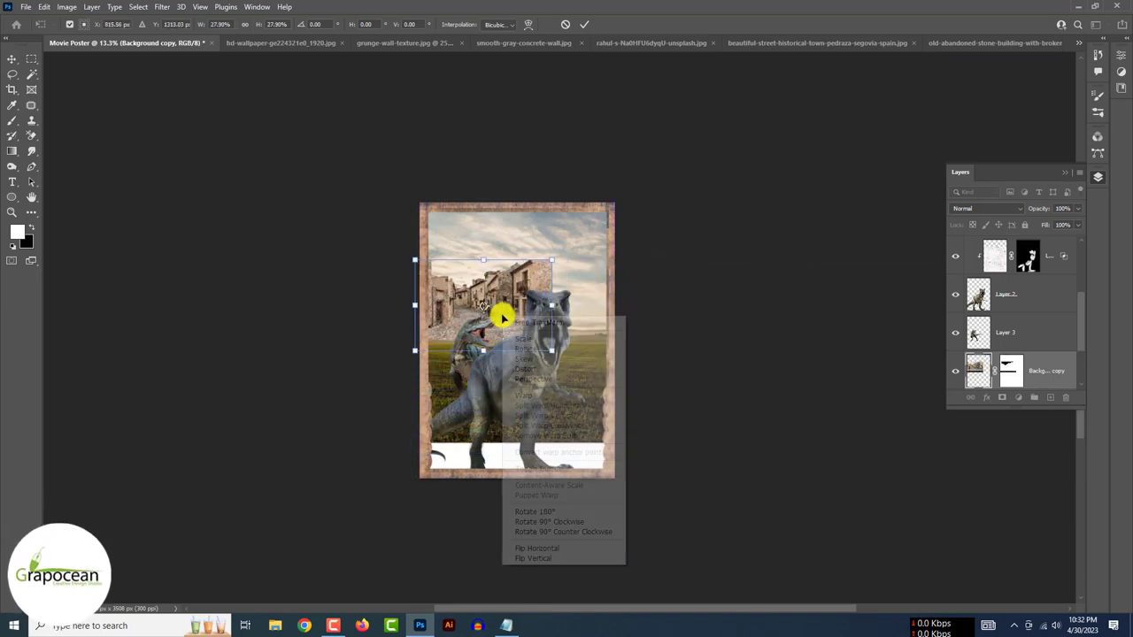
click(587, 546)
drag(501, 340, 502, 335)
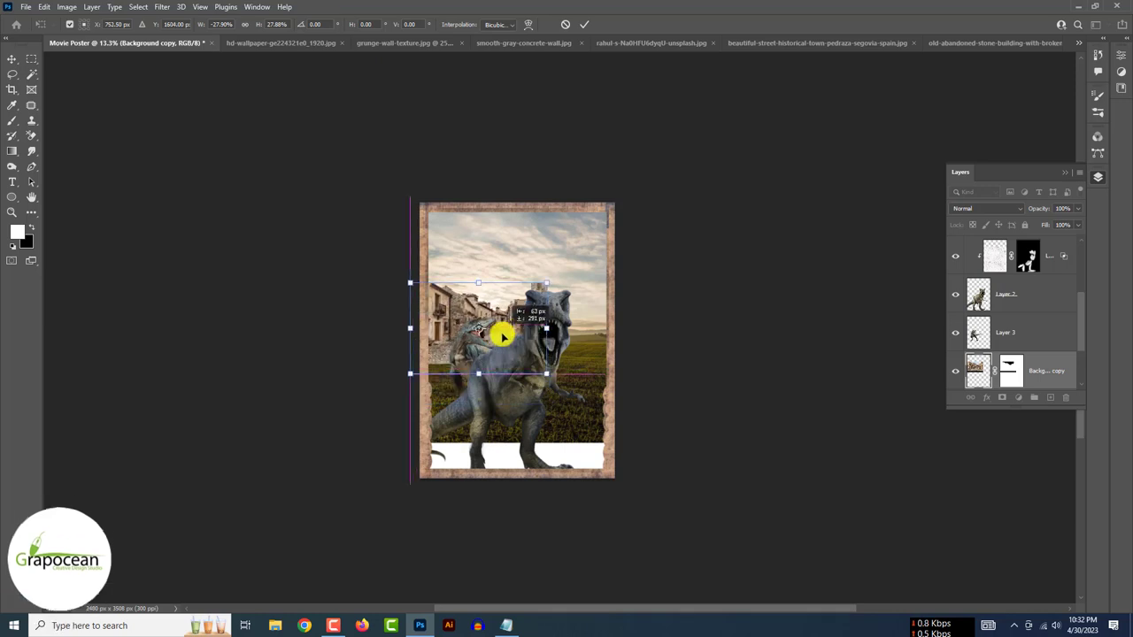
drag(548, 281, 569, 335)
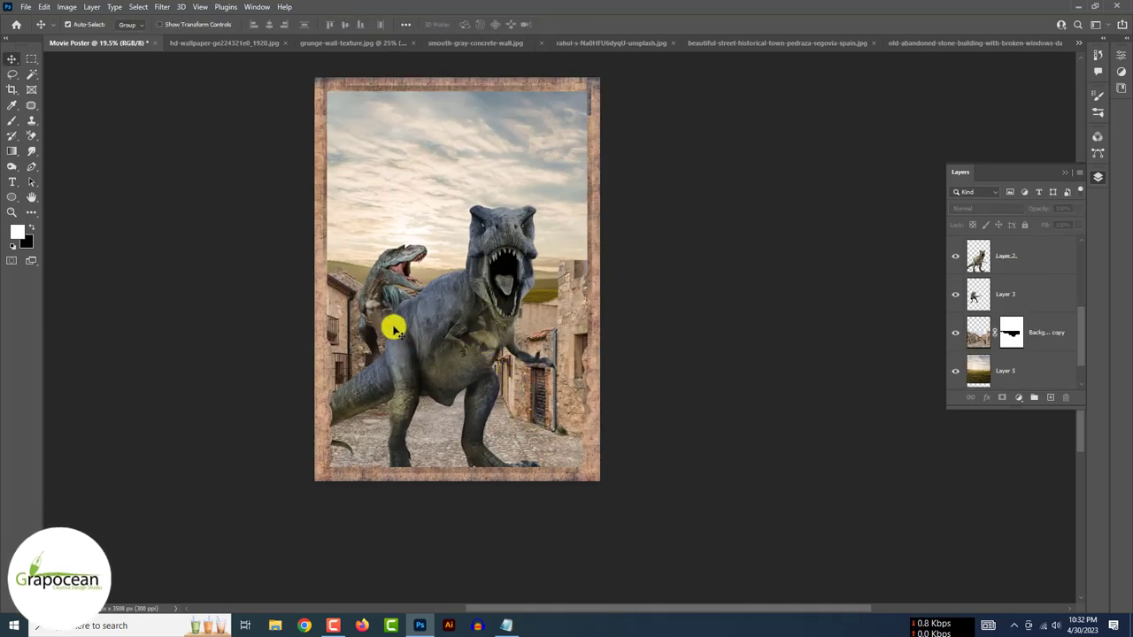
drag(394, 329, 311, 237)
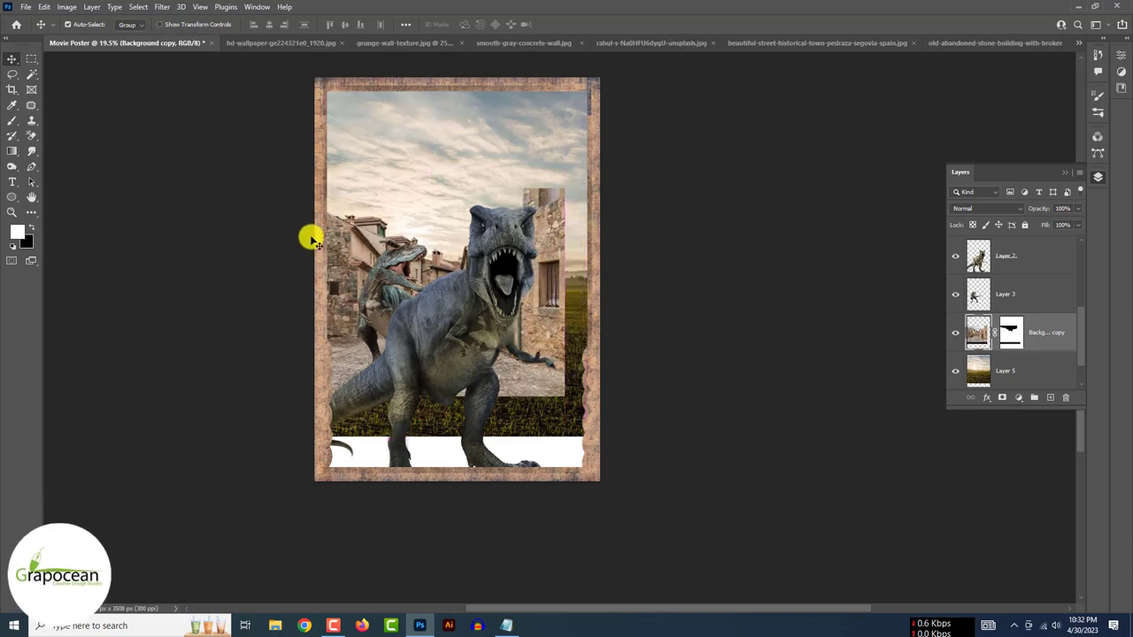
click(1033, 370)
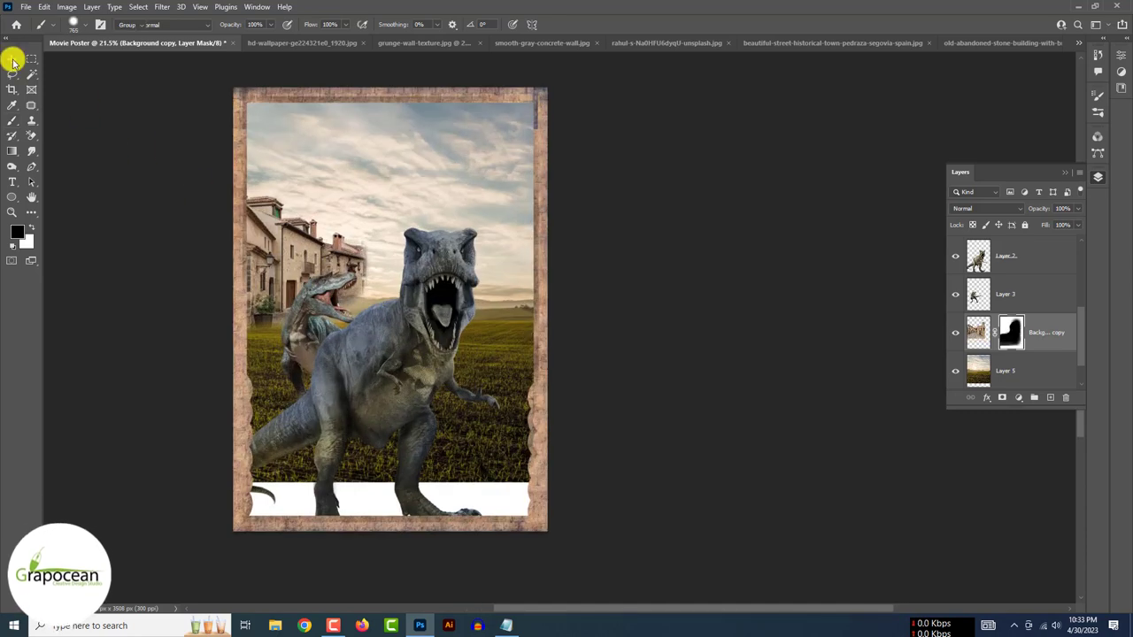
- In the Open dialog, pick the misty jungle valley image from Downloads
click(25, 6)
click(35, 35)
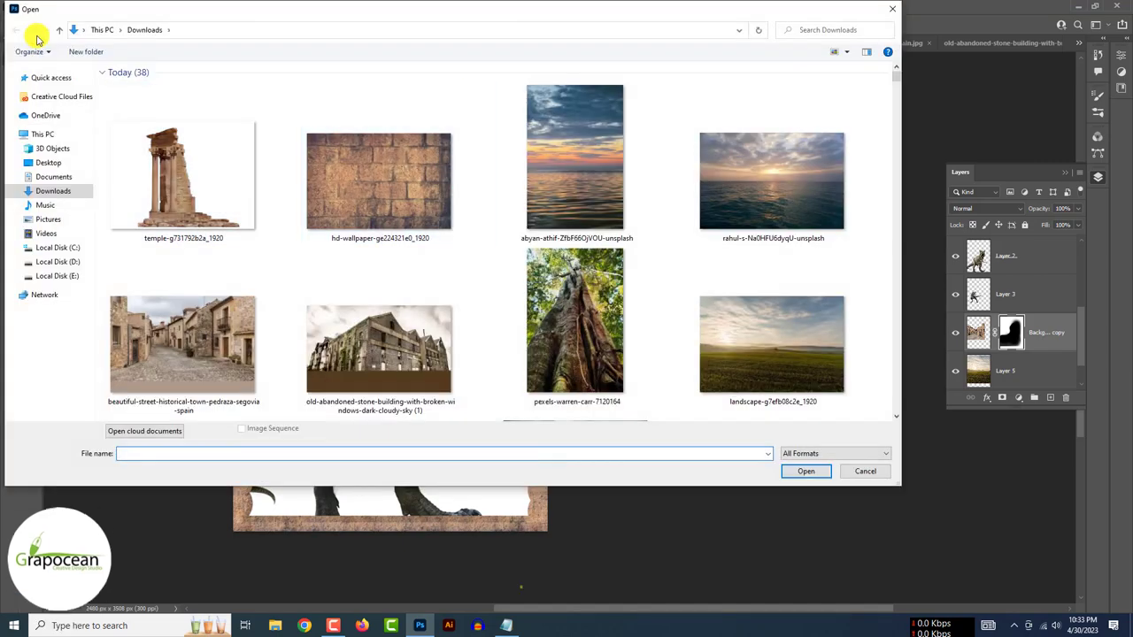
scroll(37, 39, down, 2)
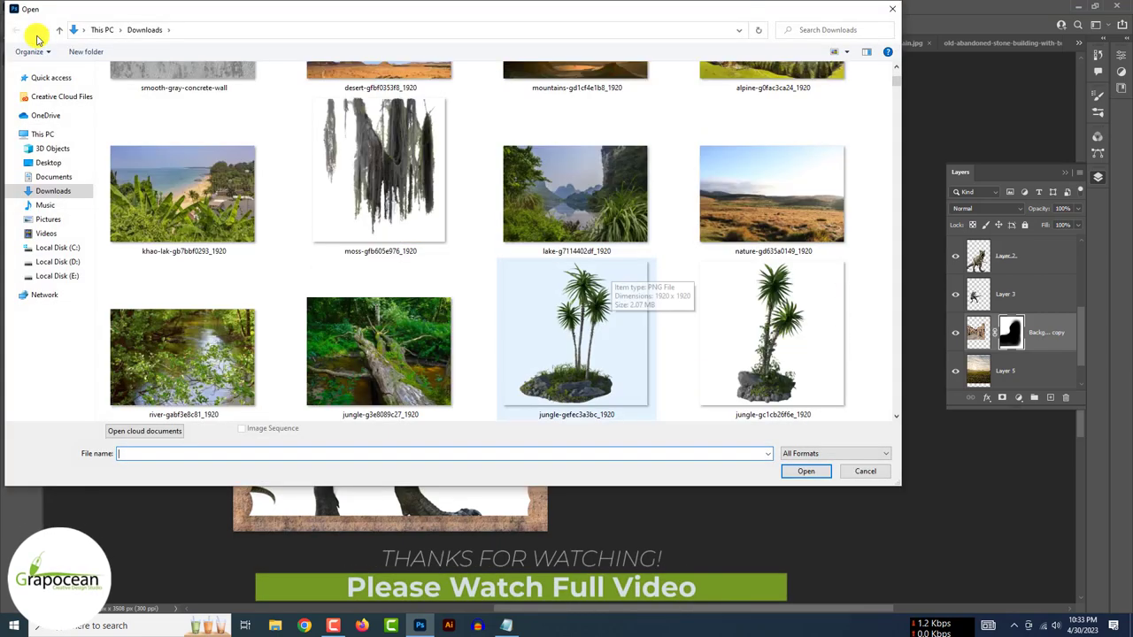
scroll(37, 39, down, 2)
scroll(37, 39, down, 2)
click(392, 227)
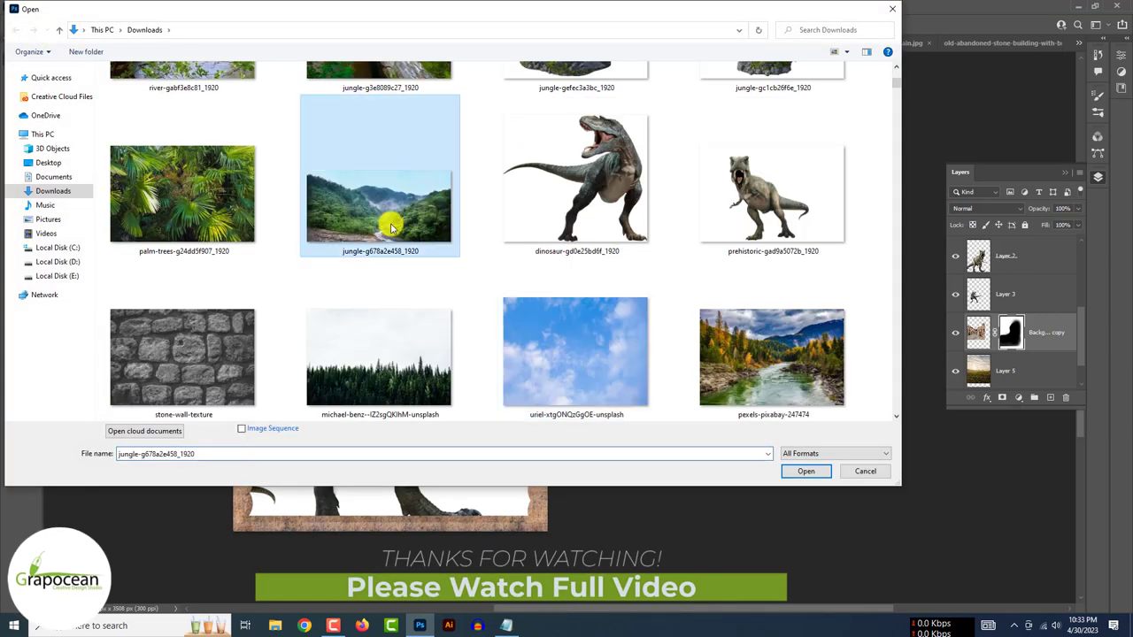
scroll(392, 228, up, 1)
- Add the palm cutouts, palm-trees, khao-lak, nature and desert images, and open them all
ctrl+click(549, 164)
ctrl+click(687, 152)
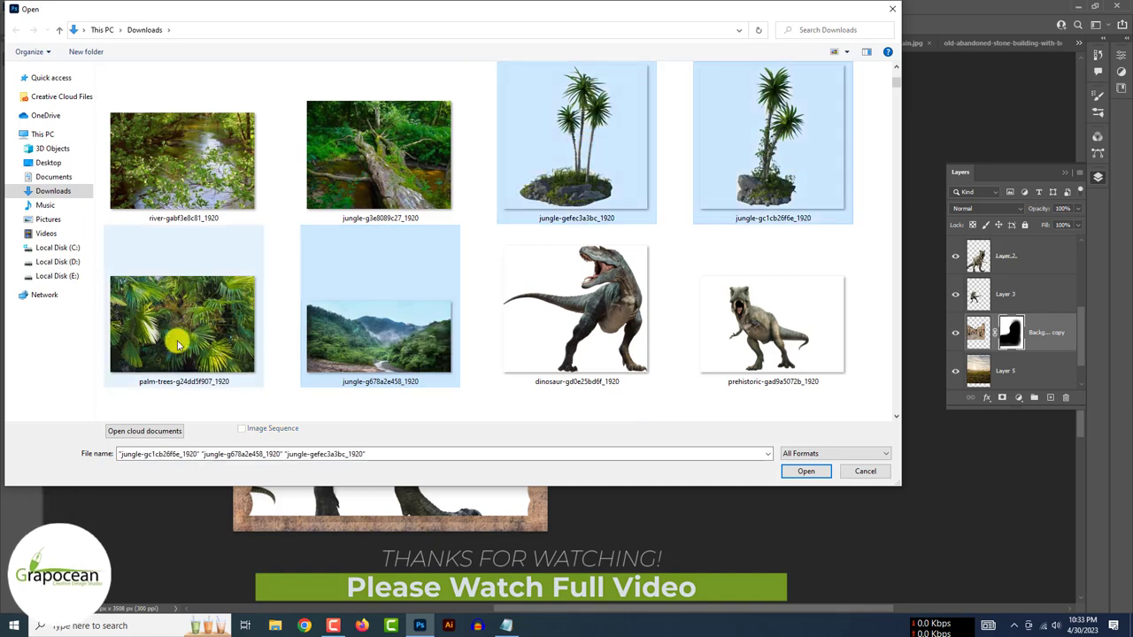
ctrl+click(180, 356)
scroll(196, 243, up, 1)
ctrl+click(202, 189)
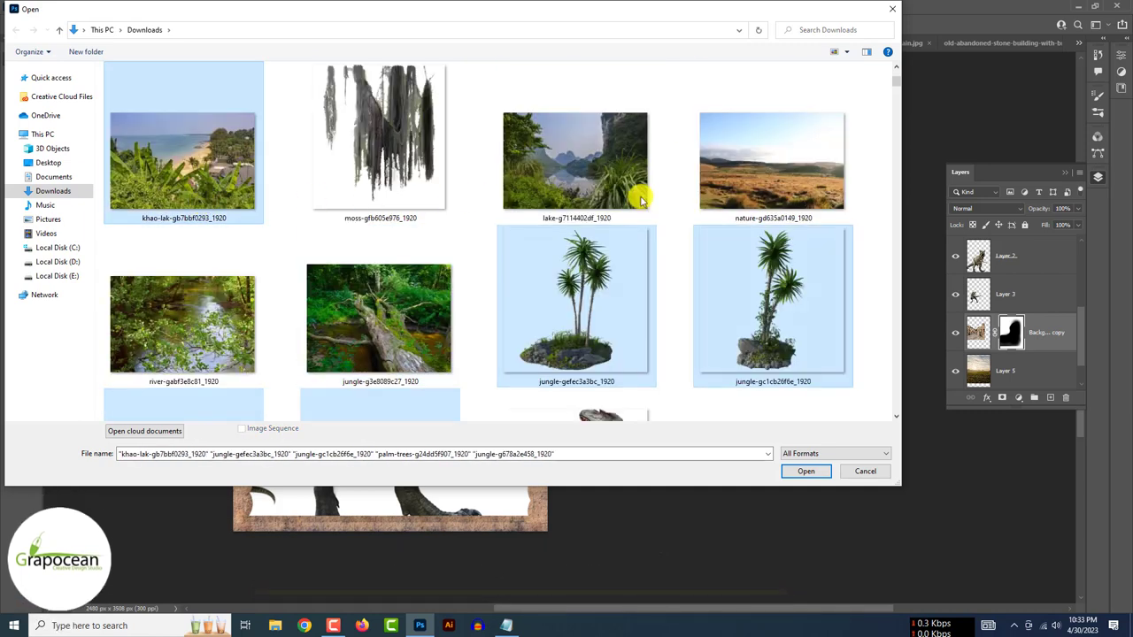
ctrl+click(779, 190)
scroll(552, 196, up, 1)
ctrl+click(378, 189)
click(803, 470)
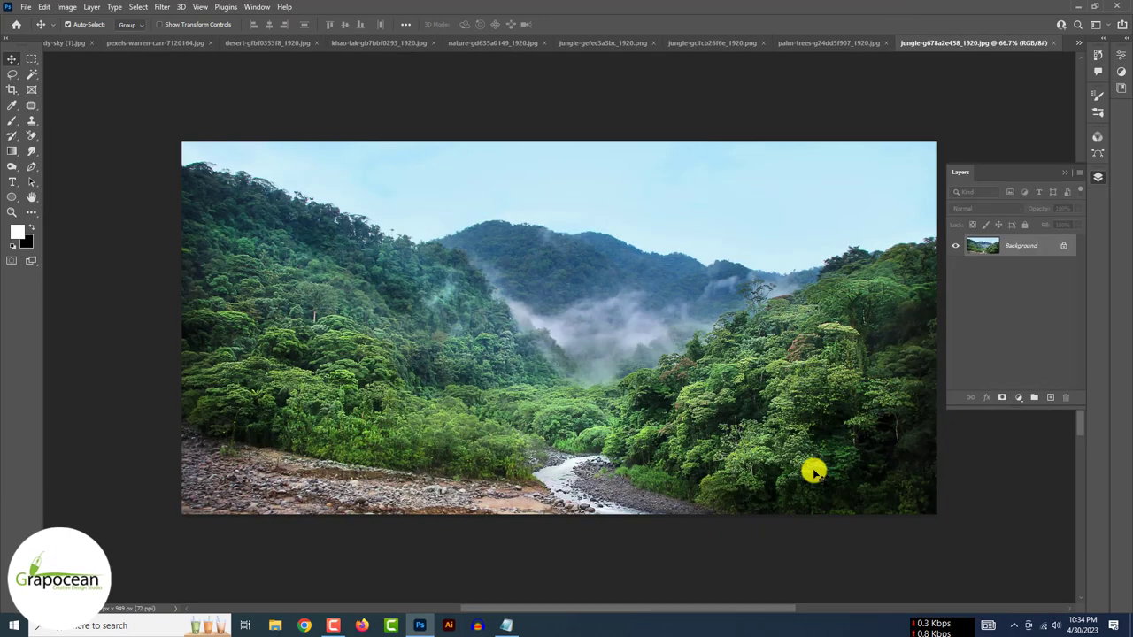
- Look through the palm-trees and grassland images, then return to Movie Poster
click(865, 43)
click(699, 44)
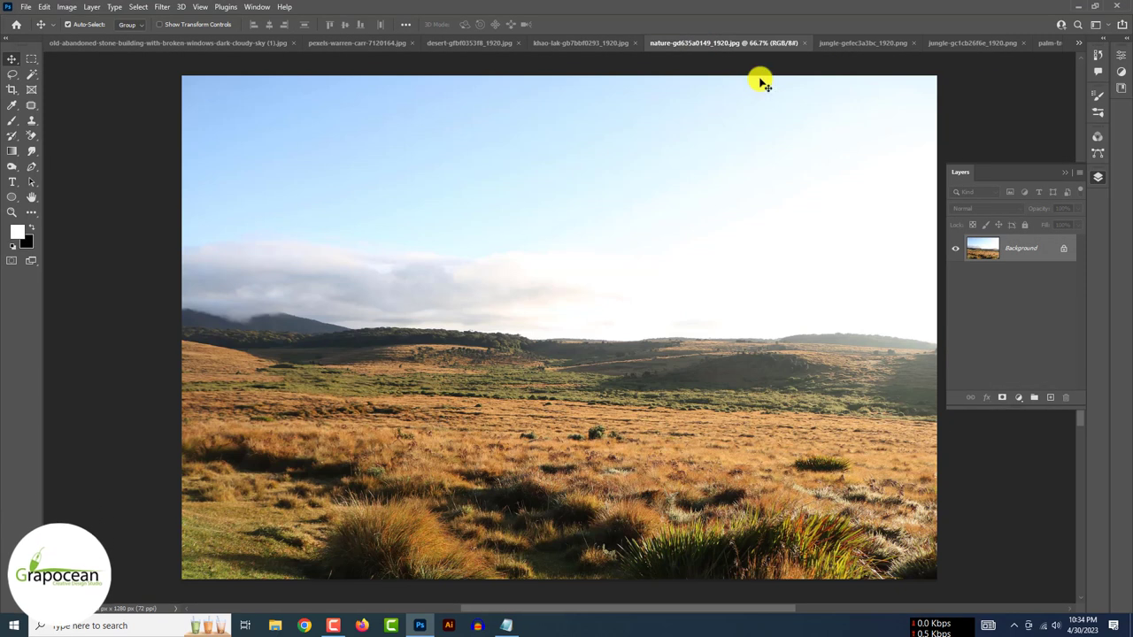
click(1078, 42)
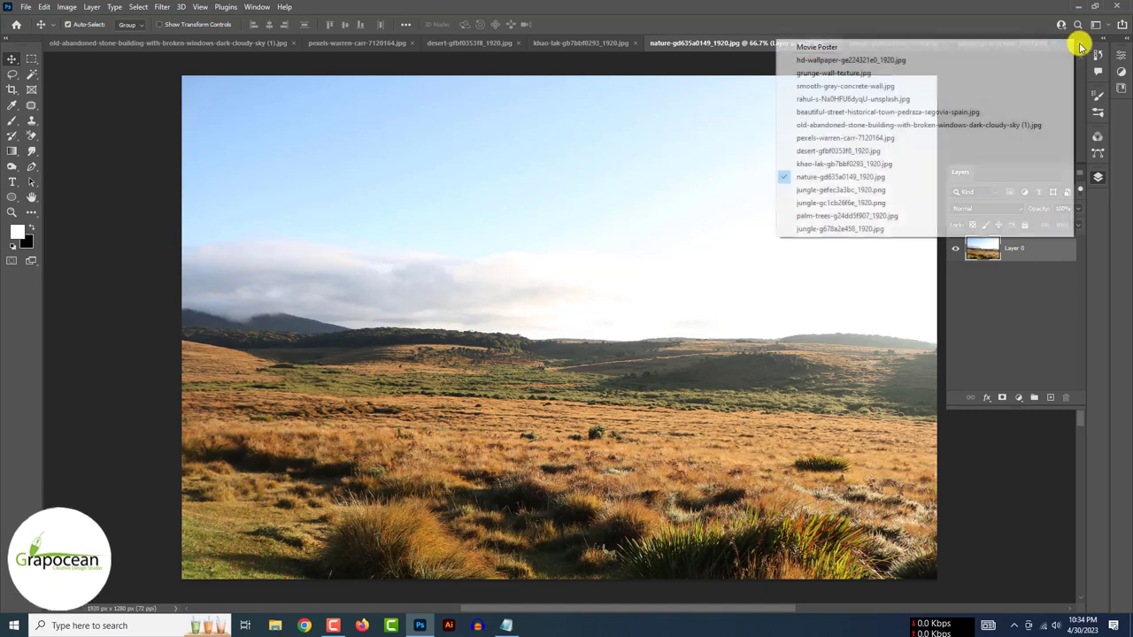
click(869, 46)
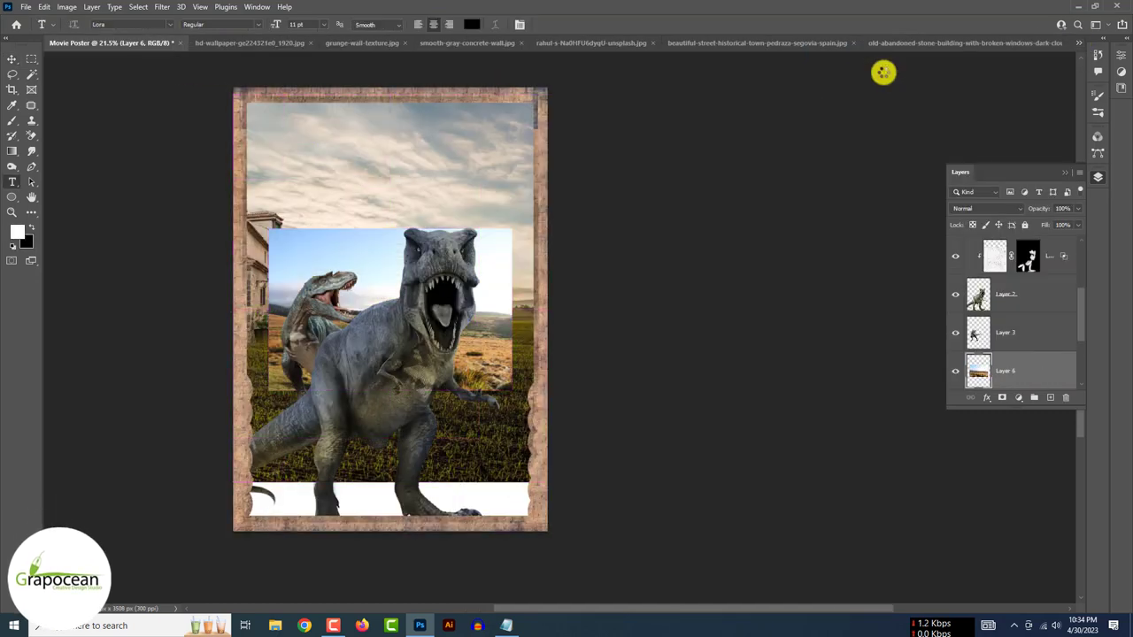
- Scale Layer 6 grassland over the poster's lower half and mask it into sky and buildings
key(ctrl+t)
drag(512, 228, 700, 101)
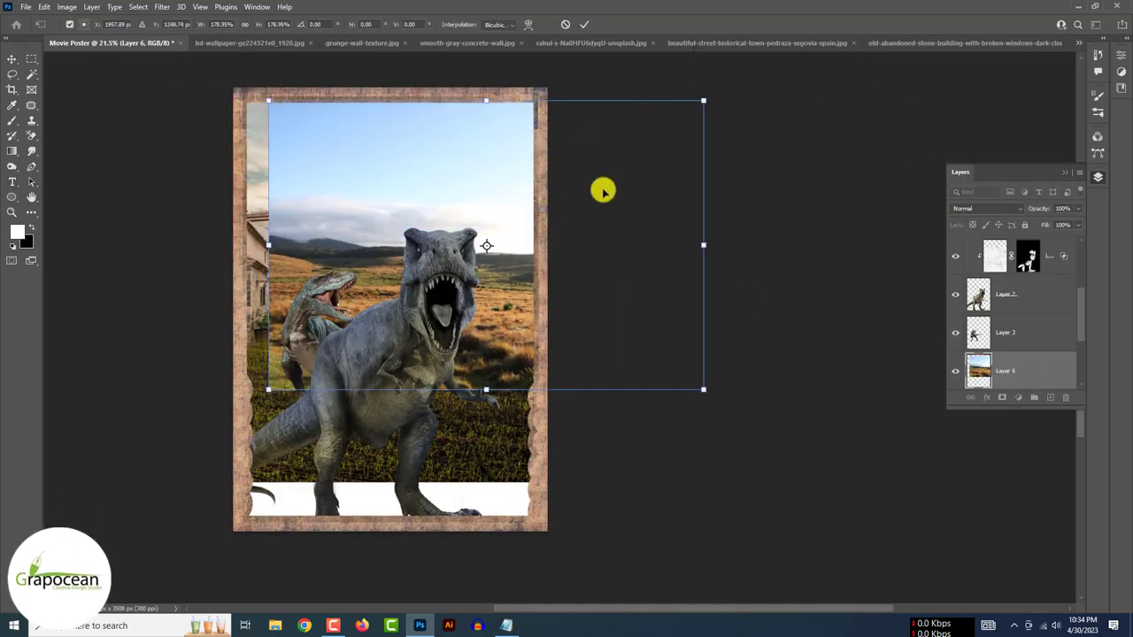
drag(510, 331, 450, 461)
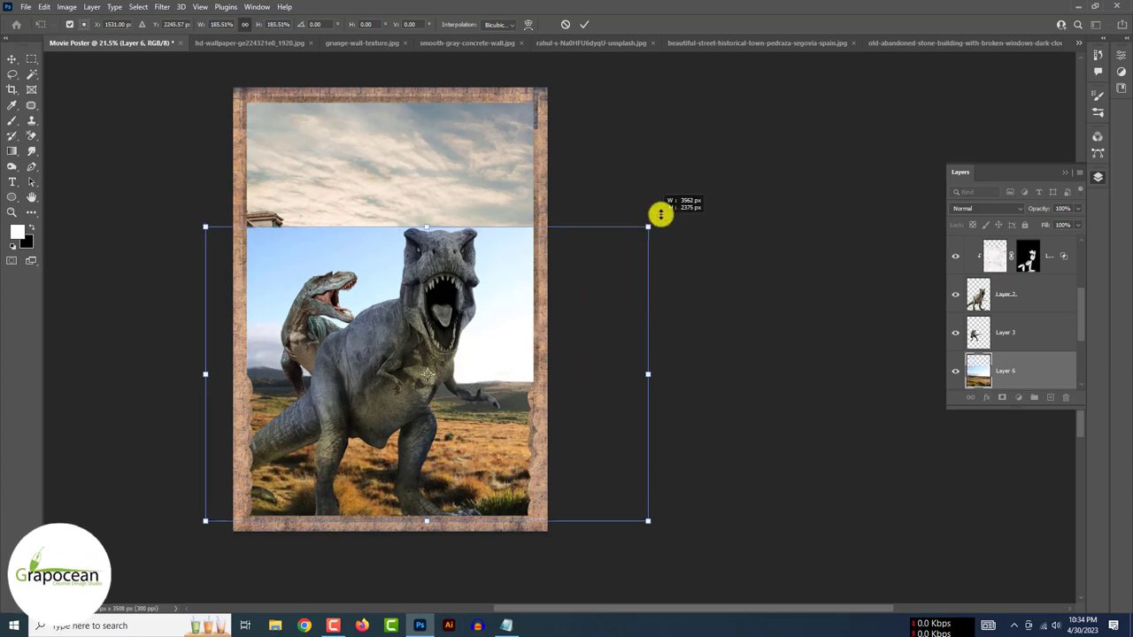
mouse_move(660, 212)
mouse_down()
mouse_move(705, 150)
mouse_move(575, 298)
mouse_move(539, 475)
mouse_move(551, 482)
mouse_up()
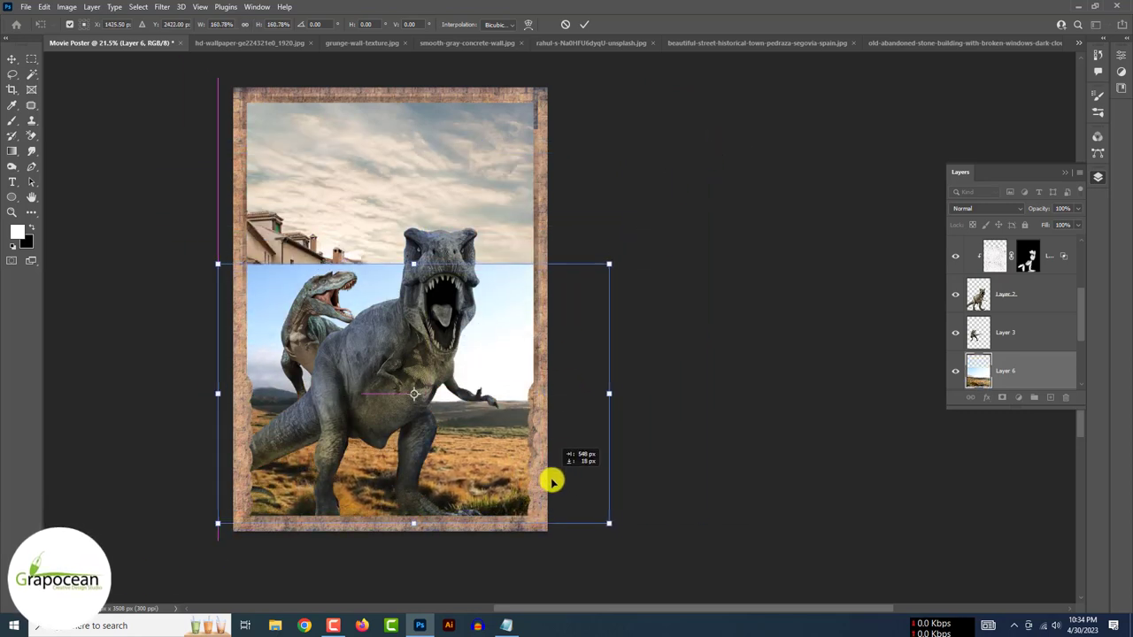
click(583, 25)
key(t)
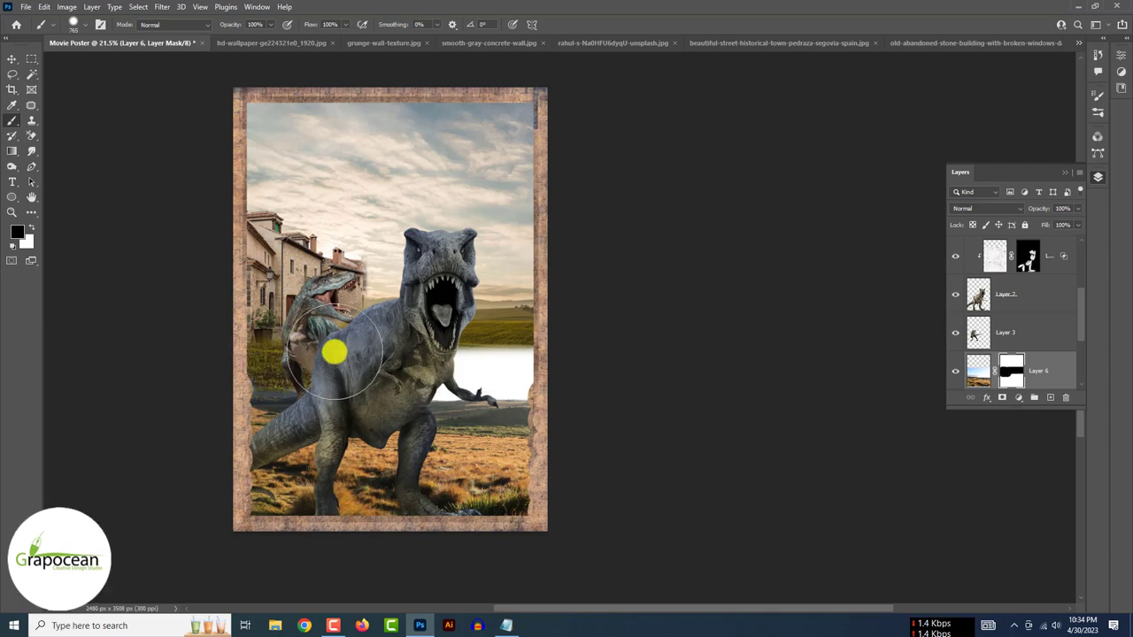
drag(334, 353, 529, 378)
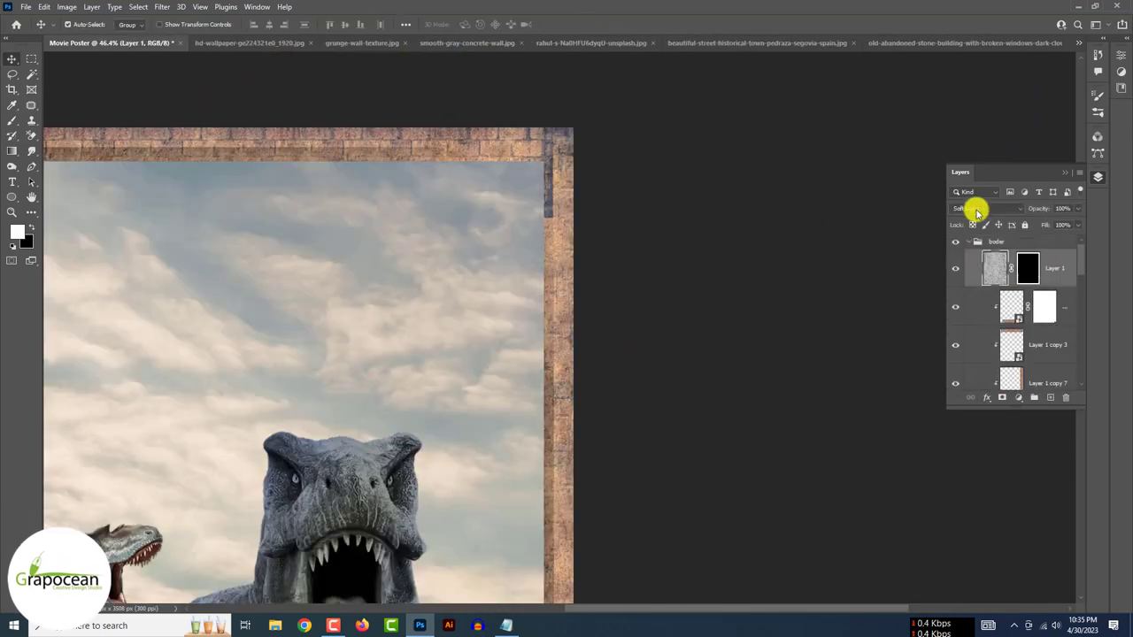
- Set the brick border layer to Linear Burn with lower opacity
click(977, 211)
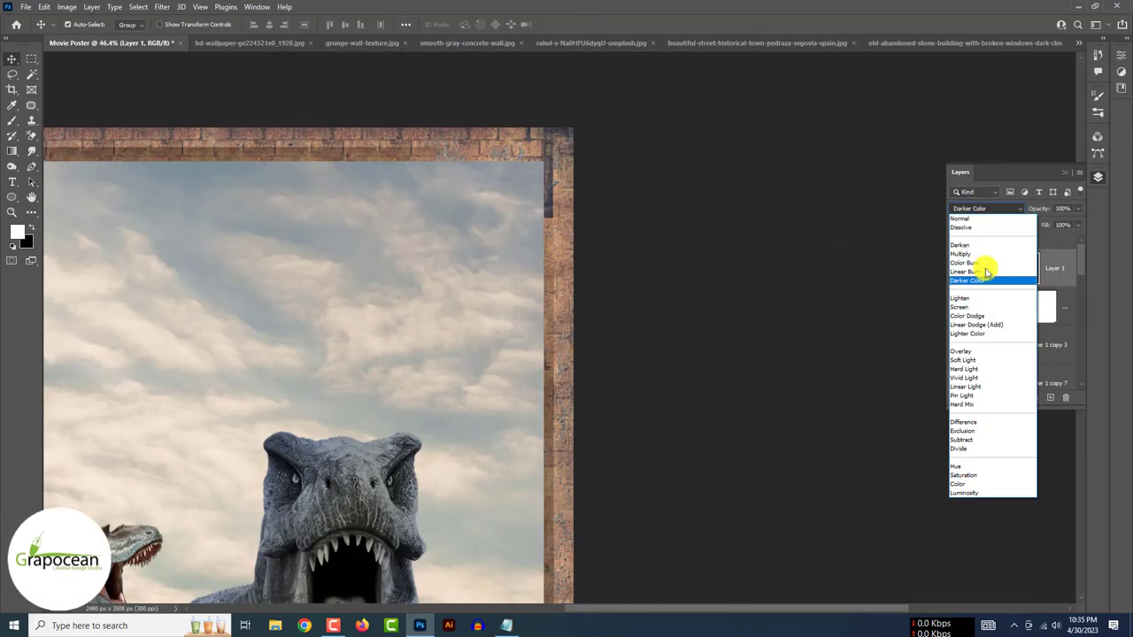
click(994, 210)
click(982, 223)
drag(1079, 209, 1055, 224)
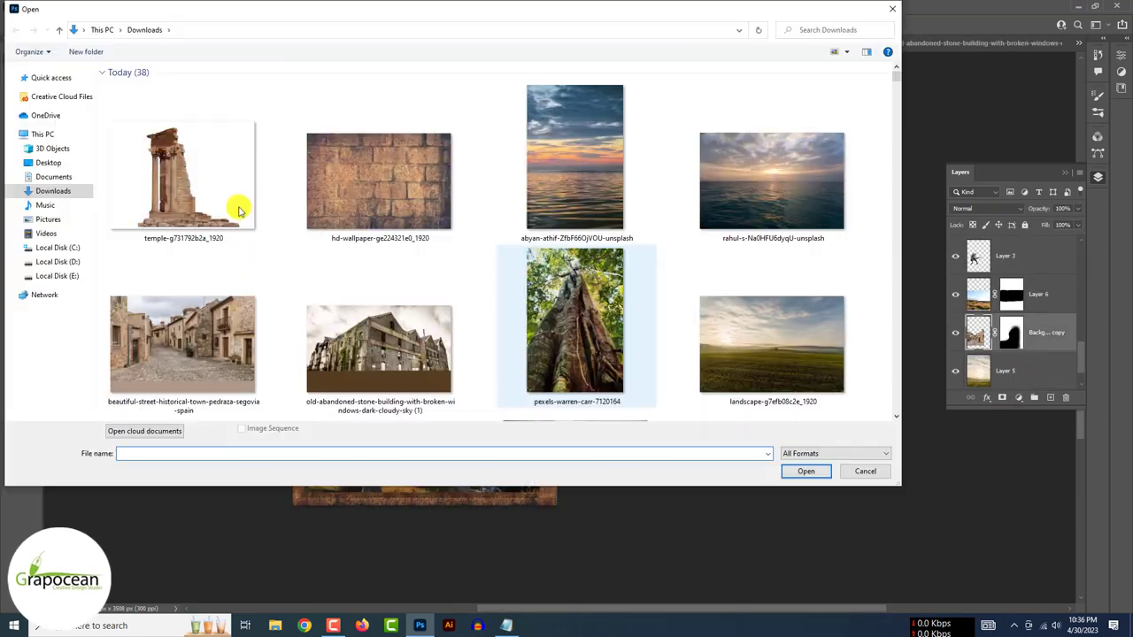
- Cut the abandoned building from its sky with Select and Mask and bring it into the poster
click(805, 471)
click(138, 6)
click(151, 245)
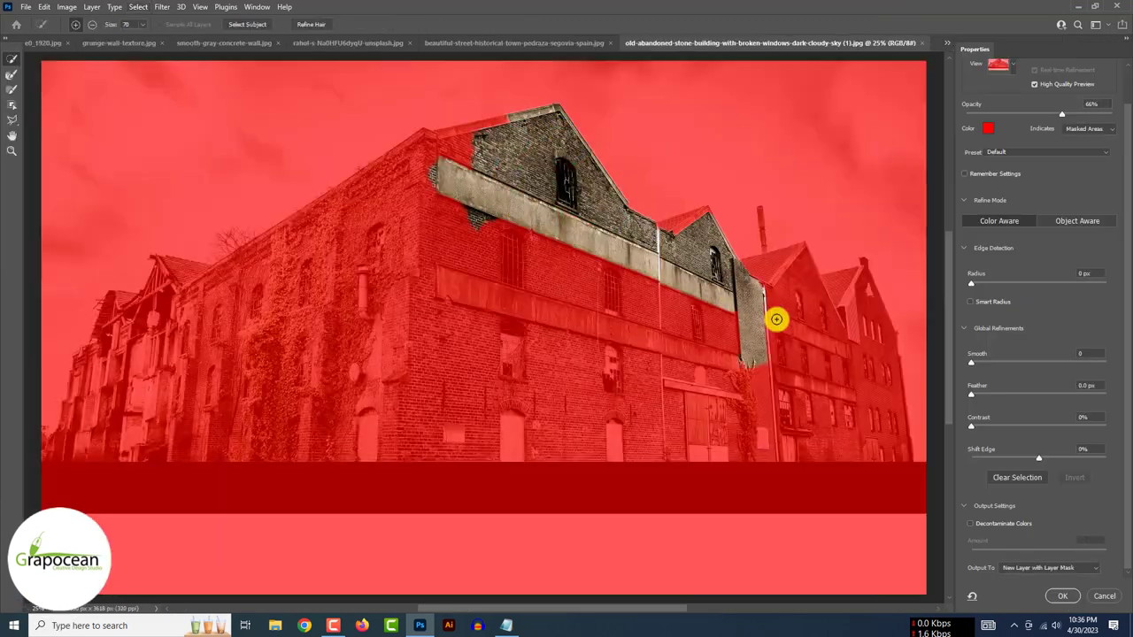
mouse_move(367, 386)
mouse_down()
mouse_move(473, 256)
mouse_move(457, 167)
mouse_move(159, 321)
mouse_move(544, 479)
mouse_up()
key(ctrl+z)
key(Return)
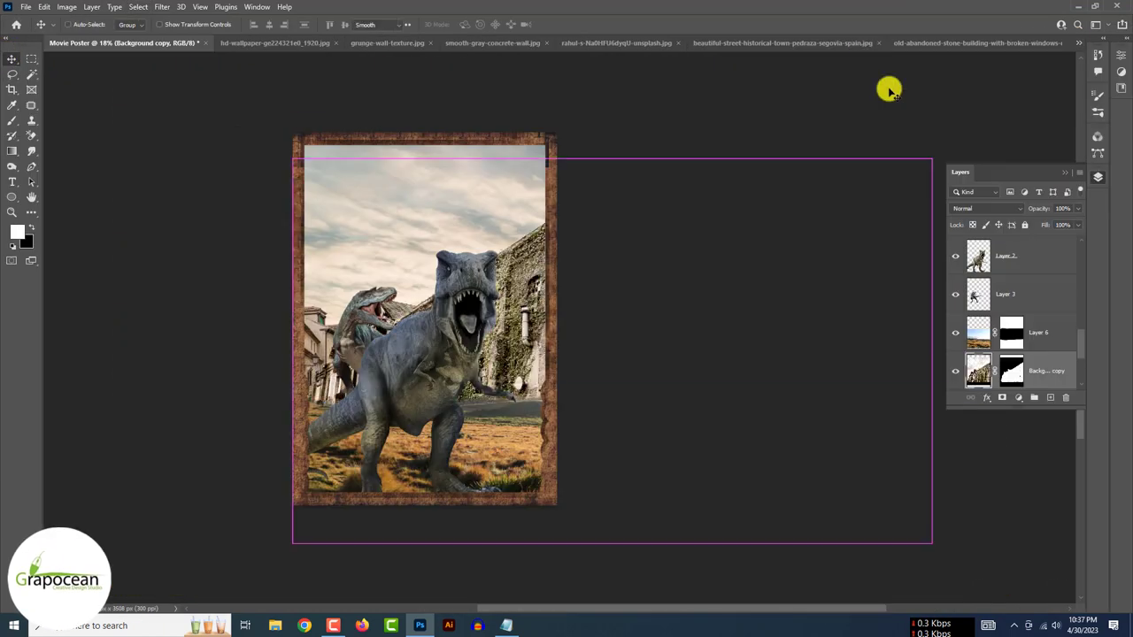
- Move the building layer above the grassland and shrink it to fit the right side
key(ctrl+t)
drag(1036, 370, 1036, 323)
key(ctrl+t)
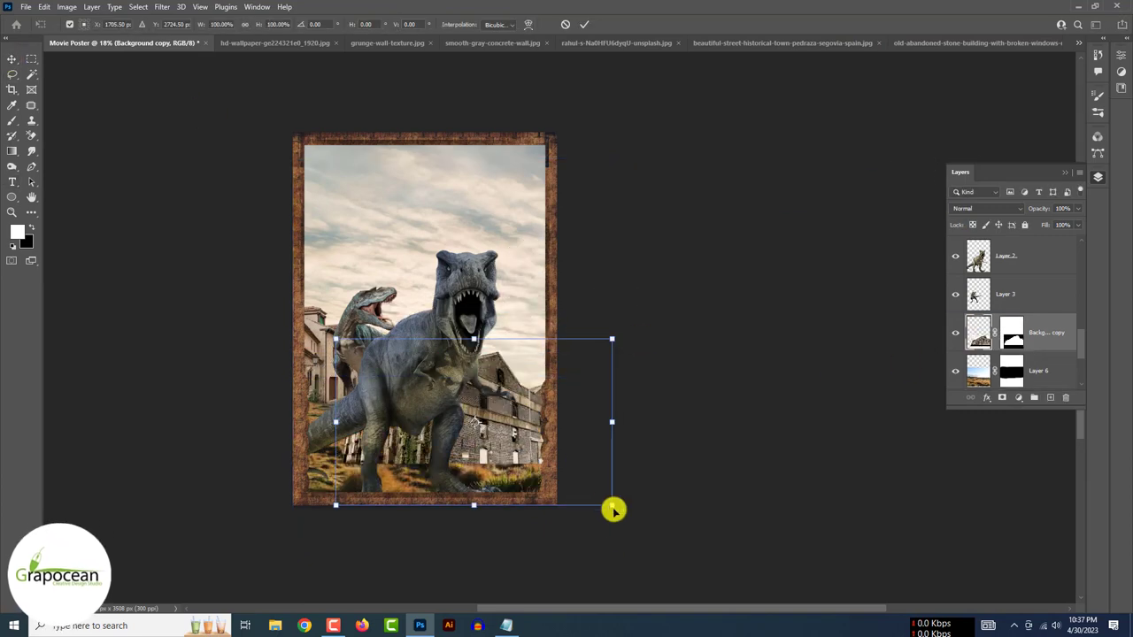
drag(611, 505, 561, 449)
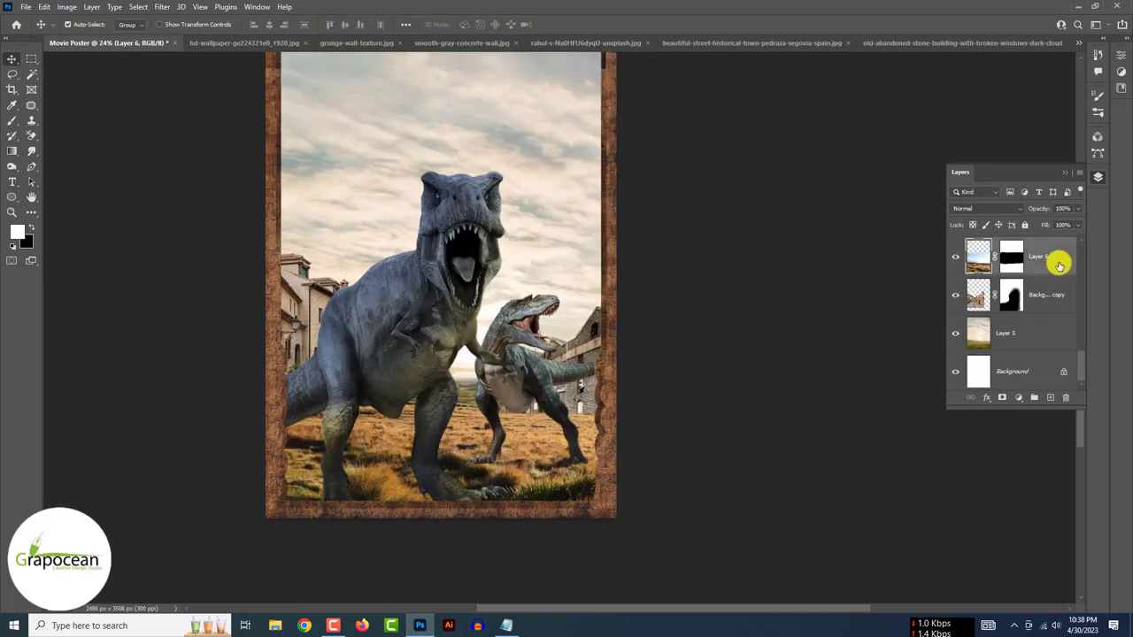
- Warp the grassland's bottom edge to fit the frame
click(43, 7)
mouse_move(470, 425)
mouse_down()
mouse_move(470, 405)
mouse_move(526, 454)
mouse_move(656, 519)
mouse_up()
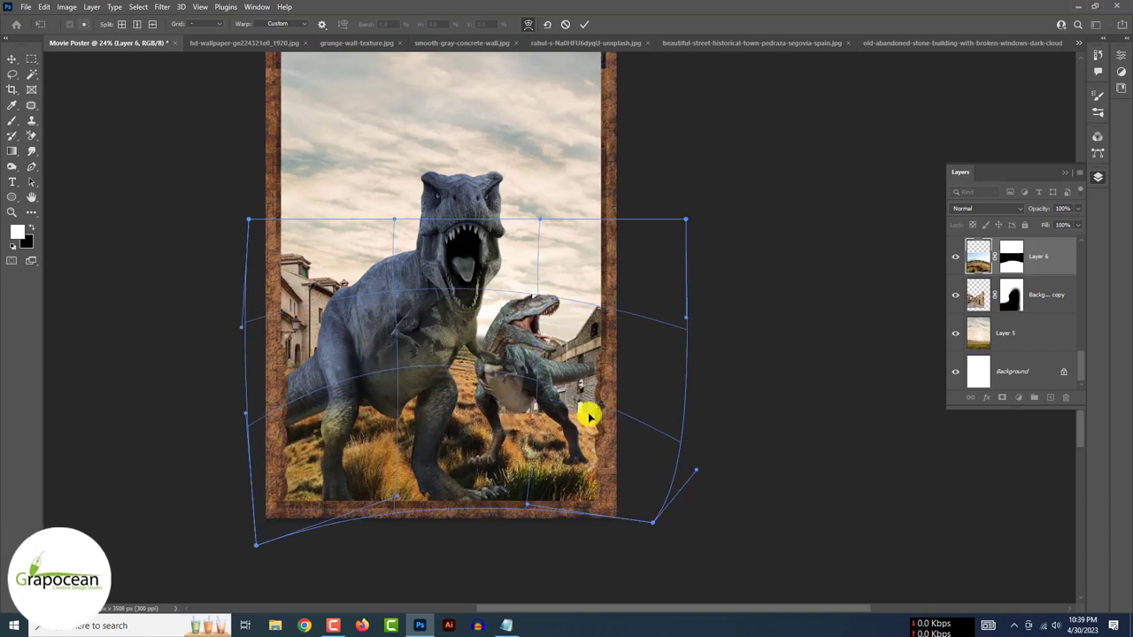
click(584, 24)
- Load the Legacy Brushes and pick a grass brush for painting the layer mask
key(b)
click(74, 24)
click(353, 47)
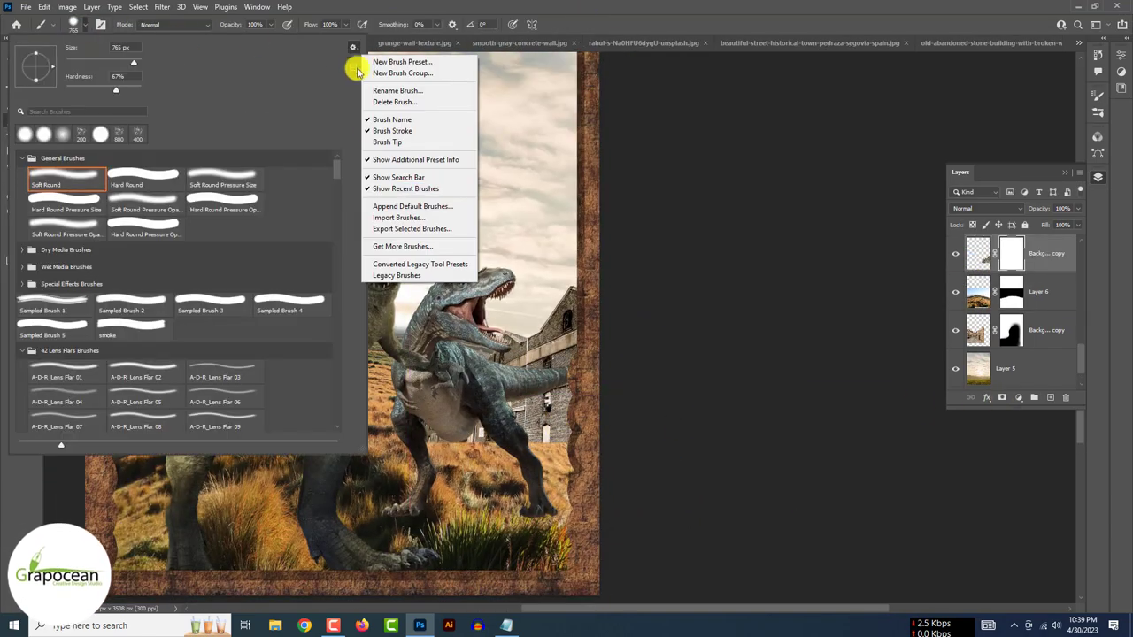
click(75, 24)
click(22, 425)
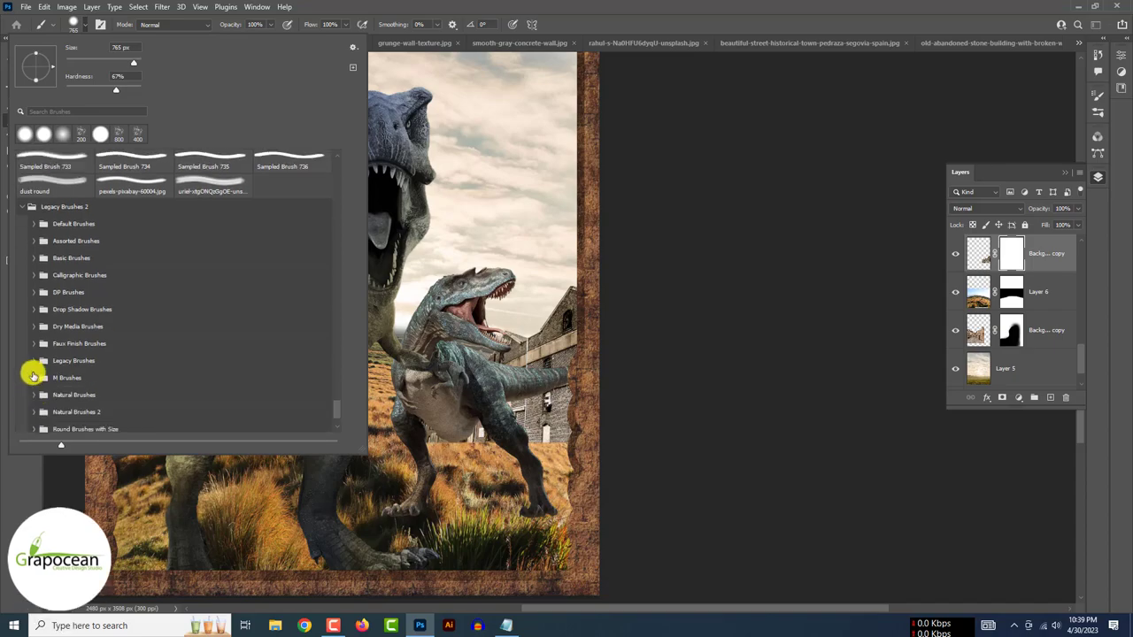
click(30, 371)
double_click(215, 379)
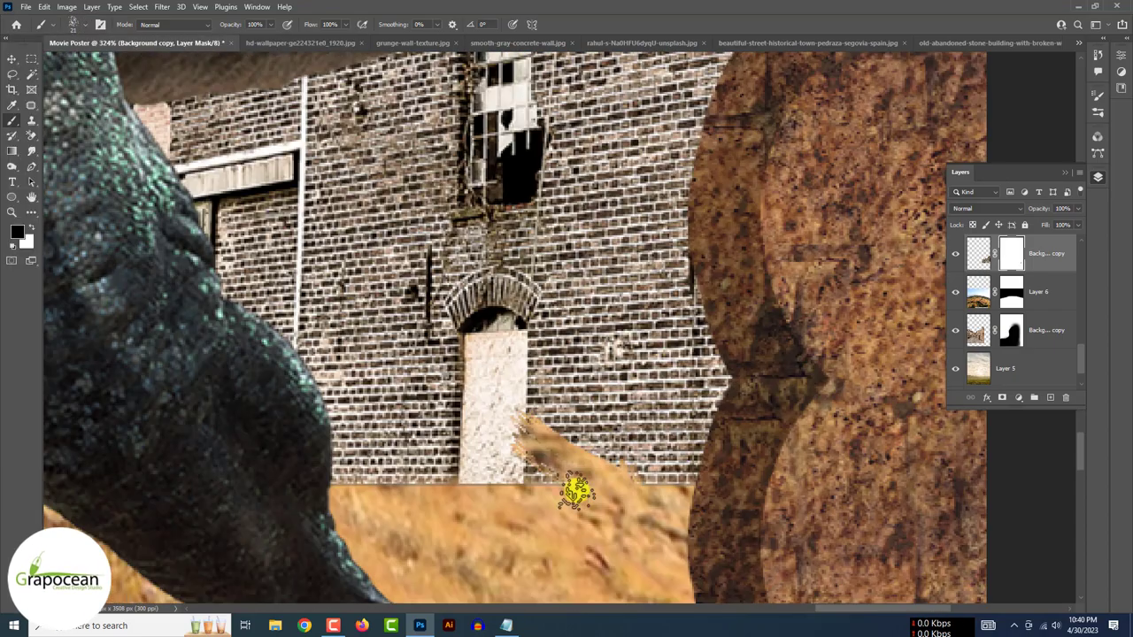
- Adjust the grass brush's Shape Dynamics in Brush Settings
key(F5)
click(889, 141)
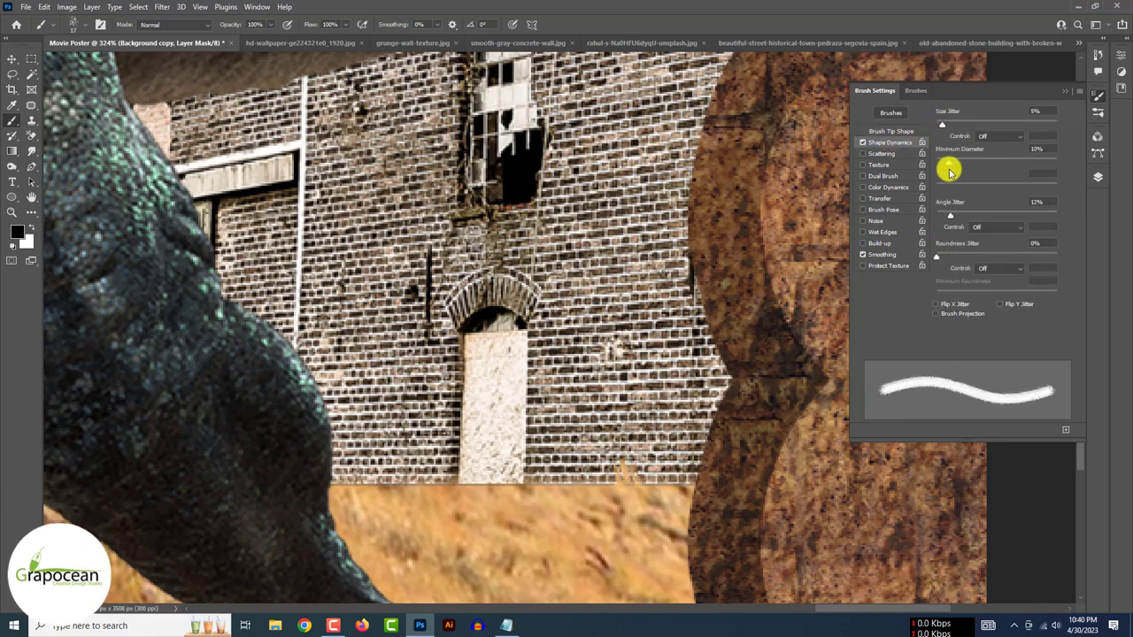
scroll(468, 500, down, 3)
scroll(301, 493, down, 3)
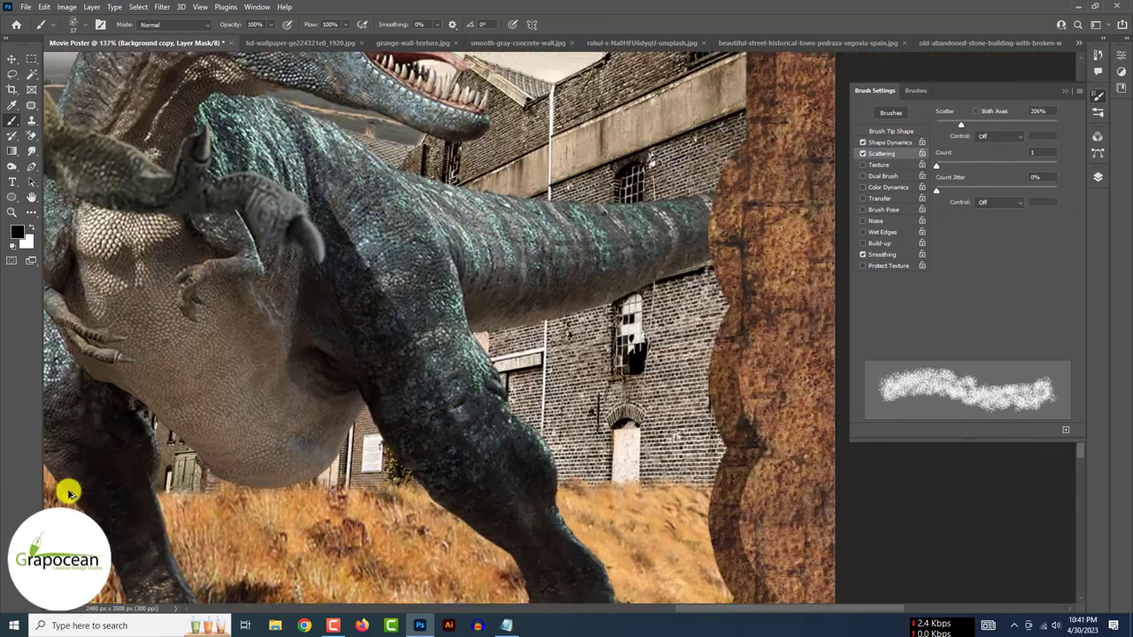
scroll(68, 493, down, 2)
scroll(109, 492, up, 5)
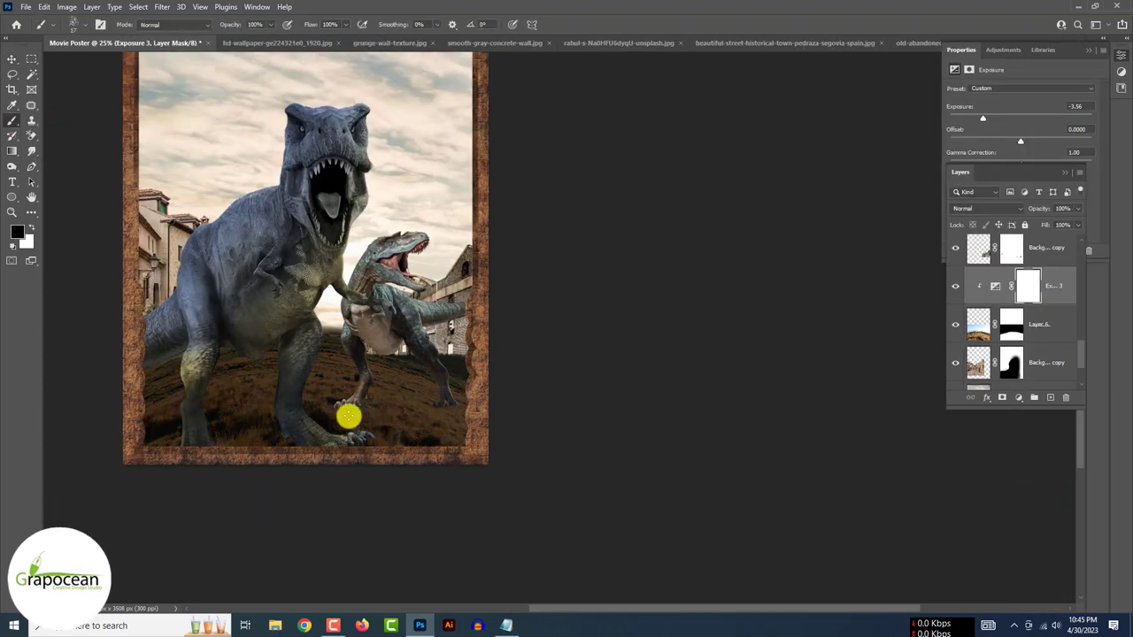
scroll(348, 416, up, 2)
scroll(316, 387, up, 1)
scroll(250, 367, down, 2)
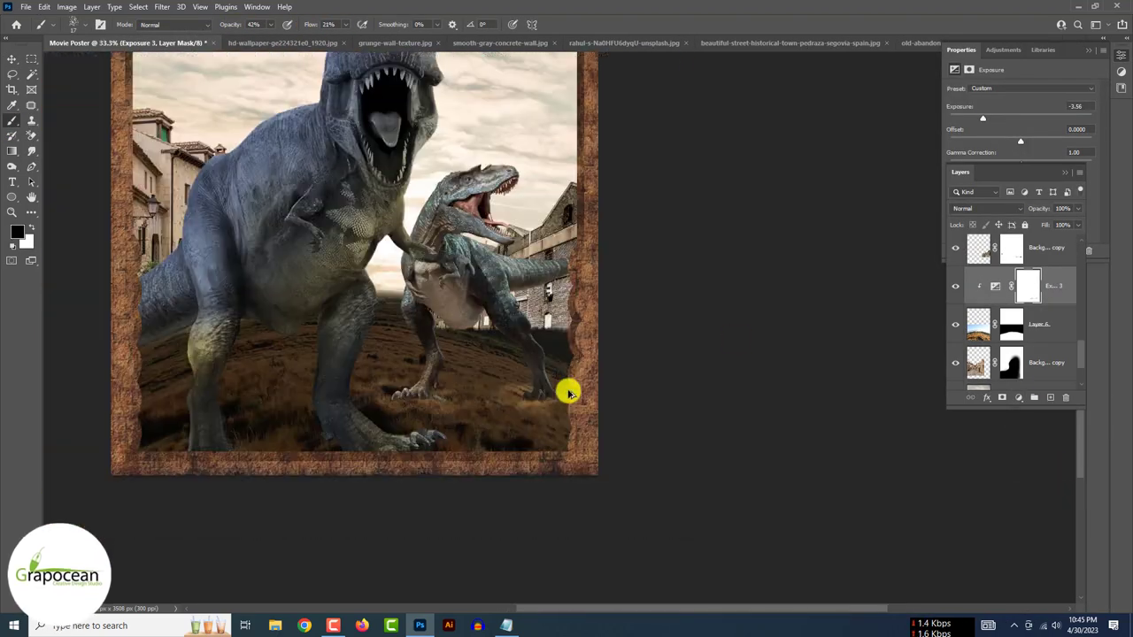
scroll(569, 392, up, 1)
scroll(380, 470, up, 1)
scroll(442, 271, up, 2)
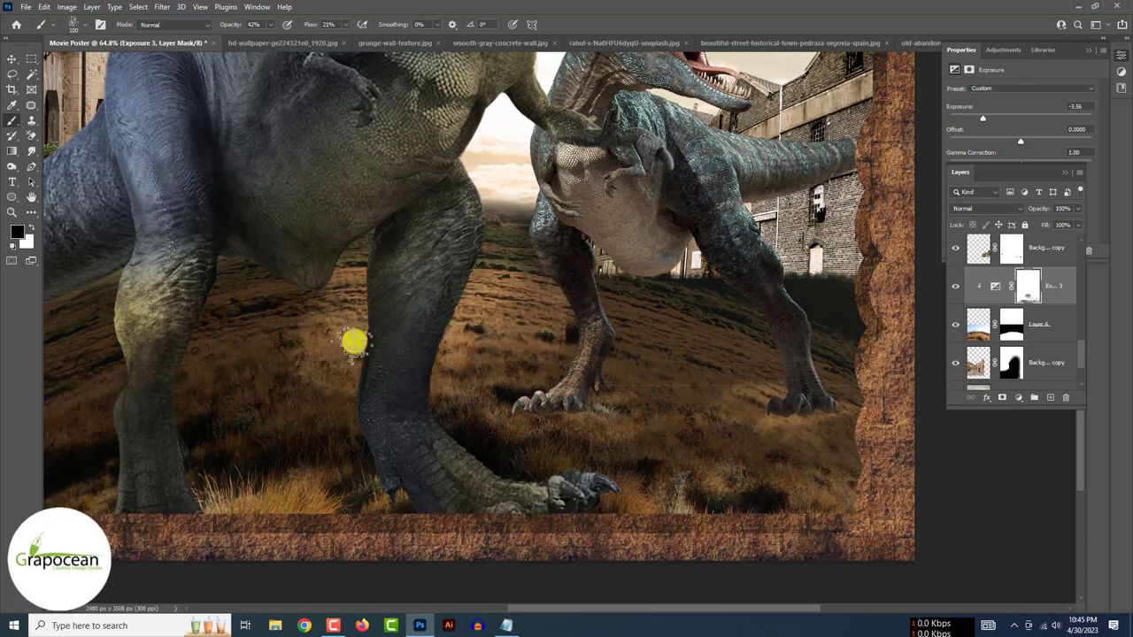
scroll(470, 404, down, 3)
scroll(527, 252, up, 2)
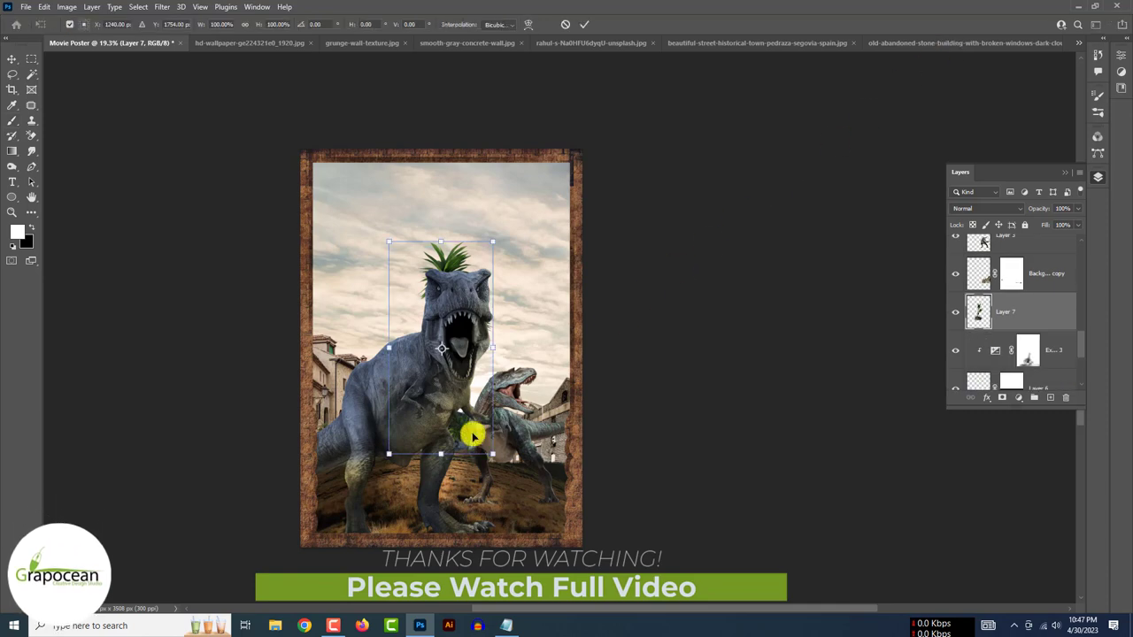
- Move the palm trees to the poster's left side and size them to about 118%
drag(545, 454, 612, 513)
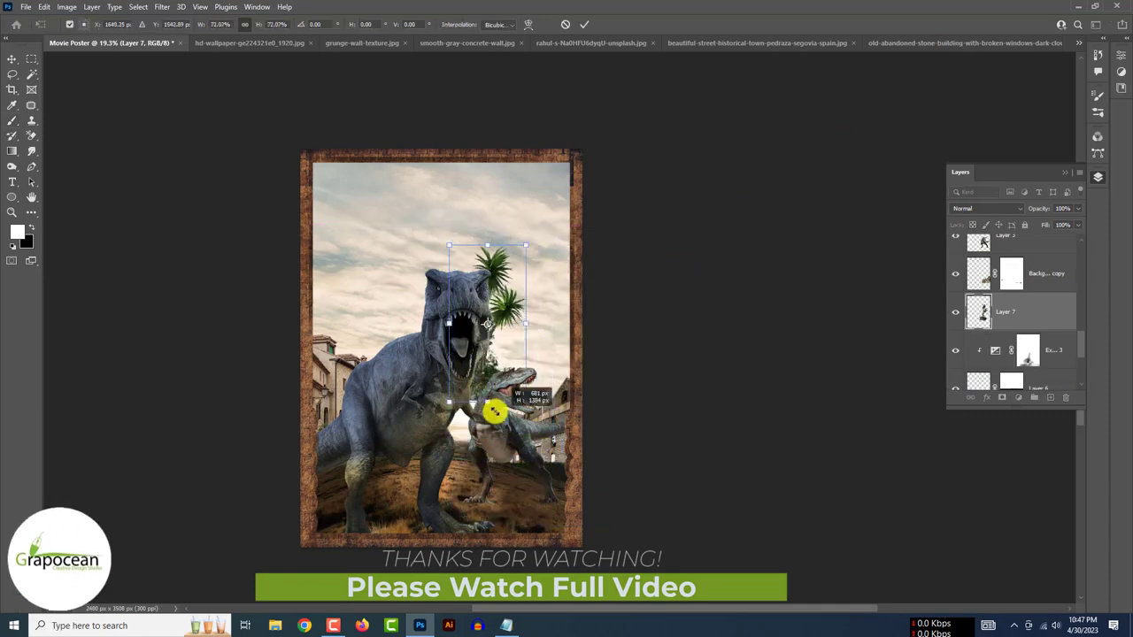
drag(554, 246, 618, 180)
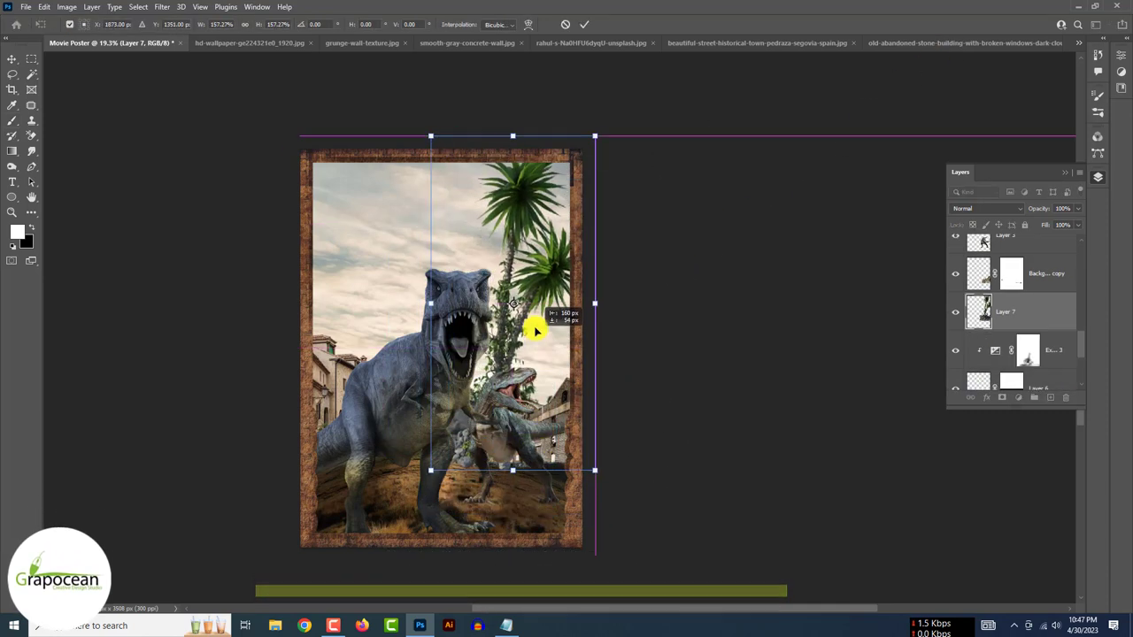
drag(551, 321, 372, 331)
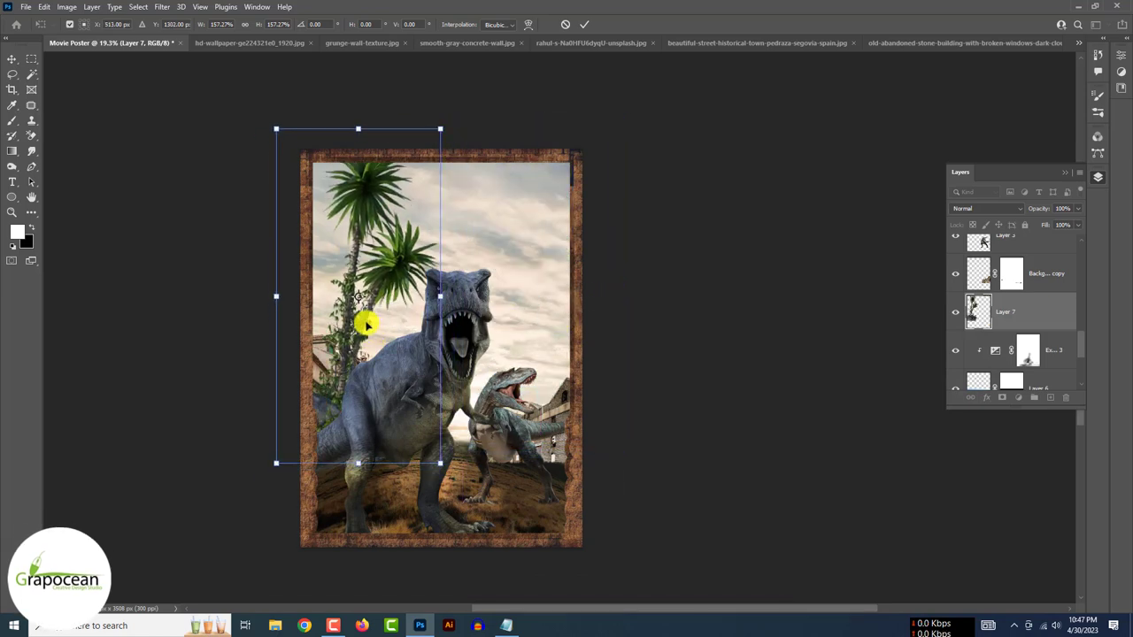
right_click(366, 317)
click(407, 554)
right_click(380, 338)
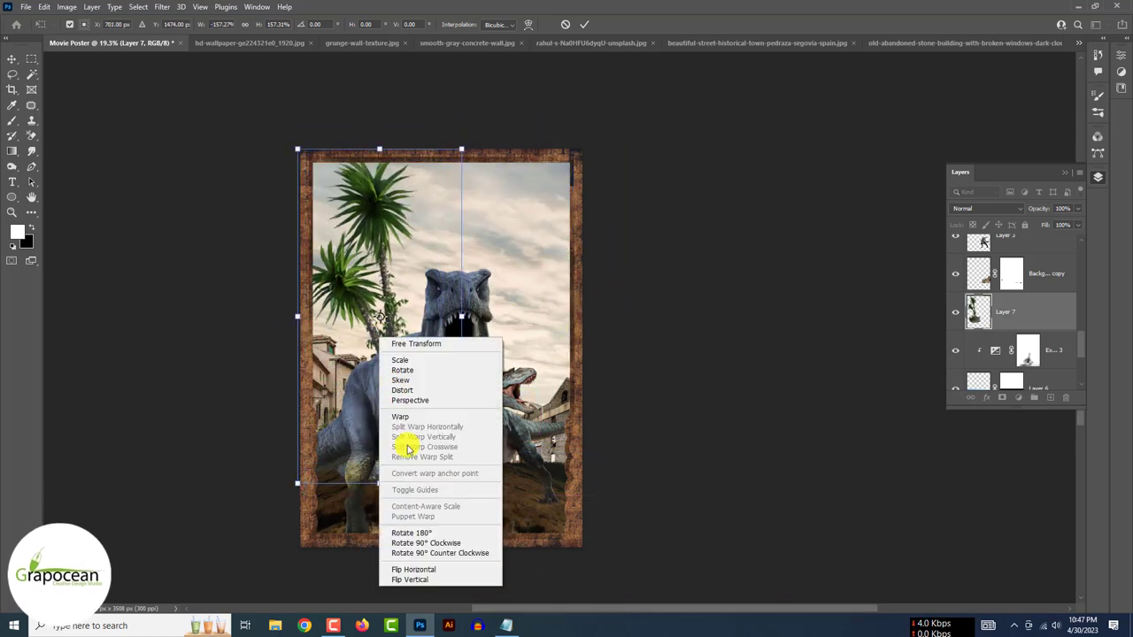
click(411, 568)
mouse_move(380, 536)
mouse_down()
mouse_move(379, 410)
mouse_move(366, 409)
mouse_move(550, 436)
mouse_up()
- Browse the open images, including the palm-tree photo, then return to Movie Poster
click(873, 41)
click(930, 41)
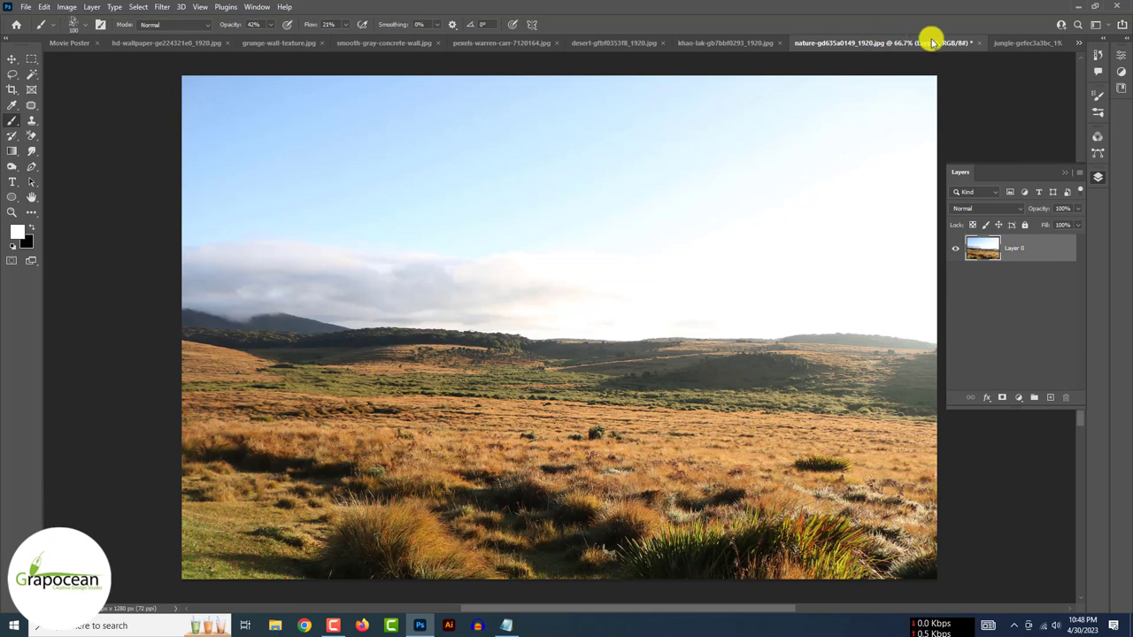
click(1016, 41)
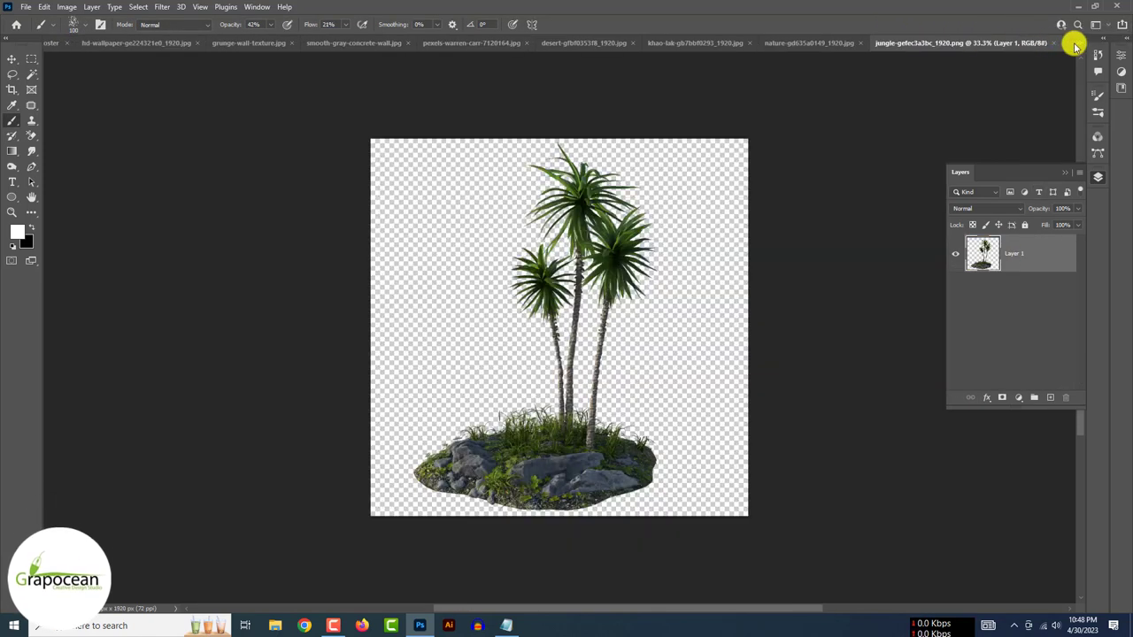
click(1075, 44)
click(1005, 46)
- Shrink the palm-and-rock layer to 72.73% lower right and nudge the small dinosaur right
key(ctrl+t)
drag(496, 372, 544, 471)
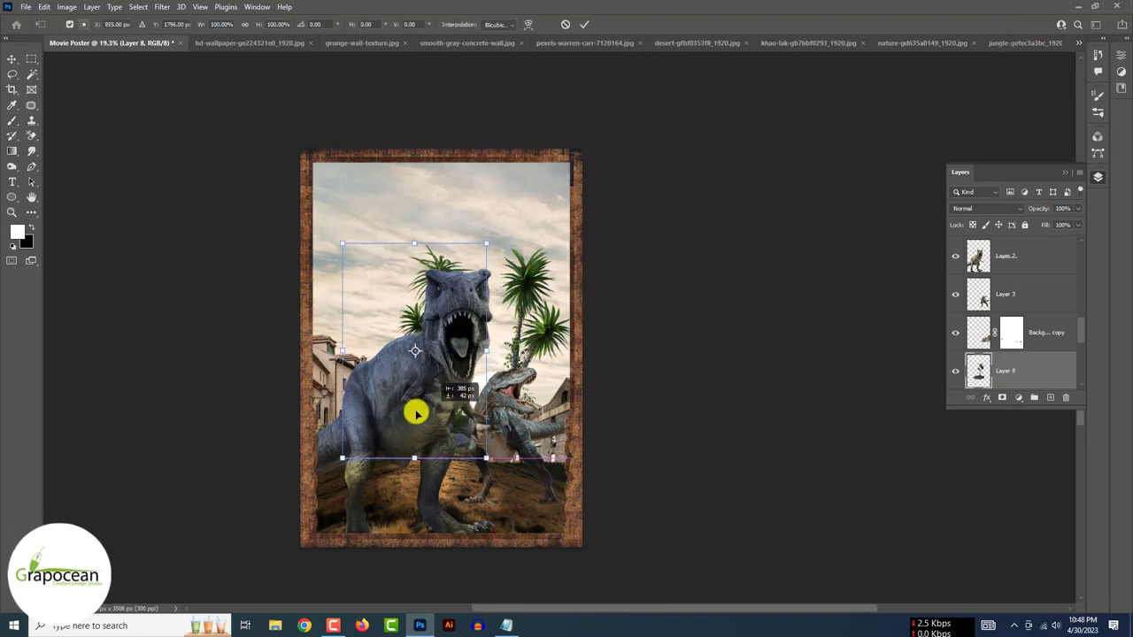
drag(573, 514, 548, 473)
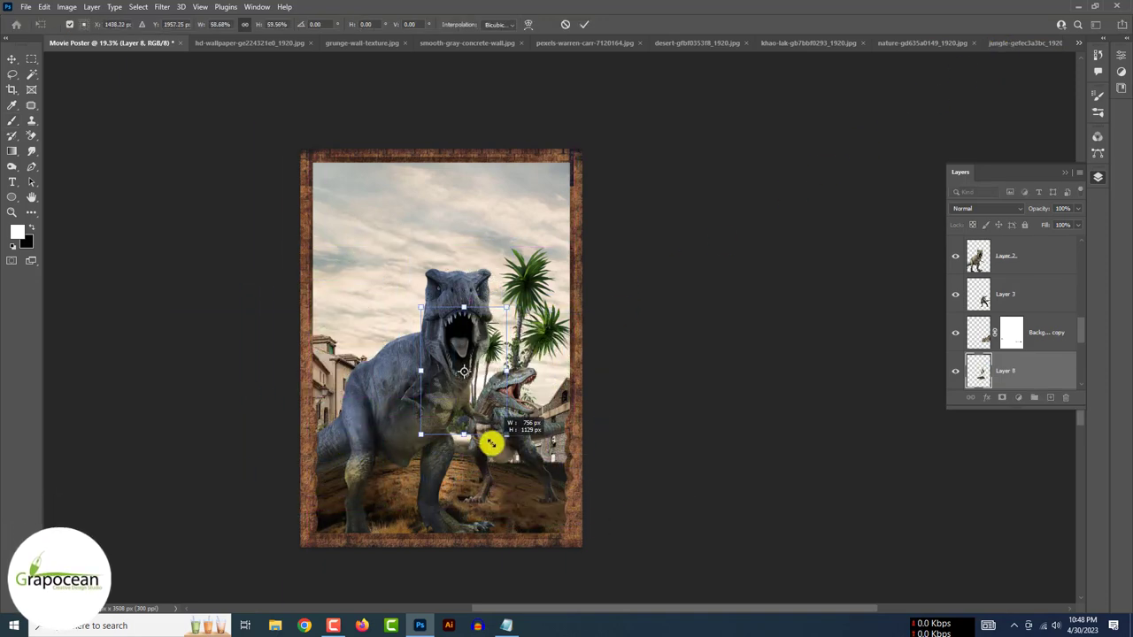
drag(475, 441, 488, 438)
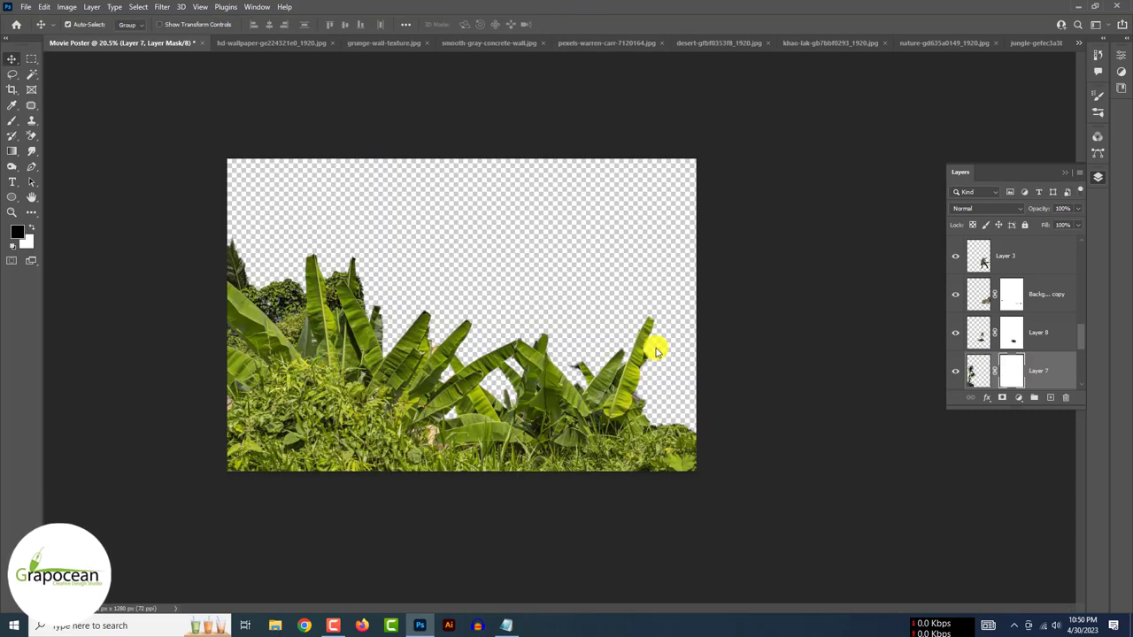
- Move the banana foliage layer up the stack and into the poster's bottom
mouse_move(1037, 376)
mouse_down()
mouse_move(1029, 203)
mouse_move(1014, 239)
mouse_up()
drag(463, 371, 442, 511)
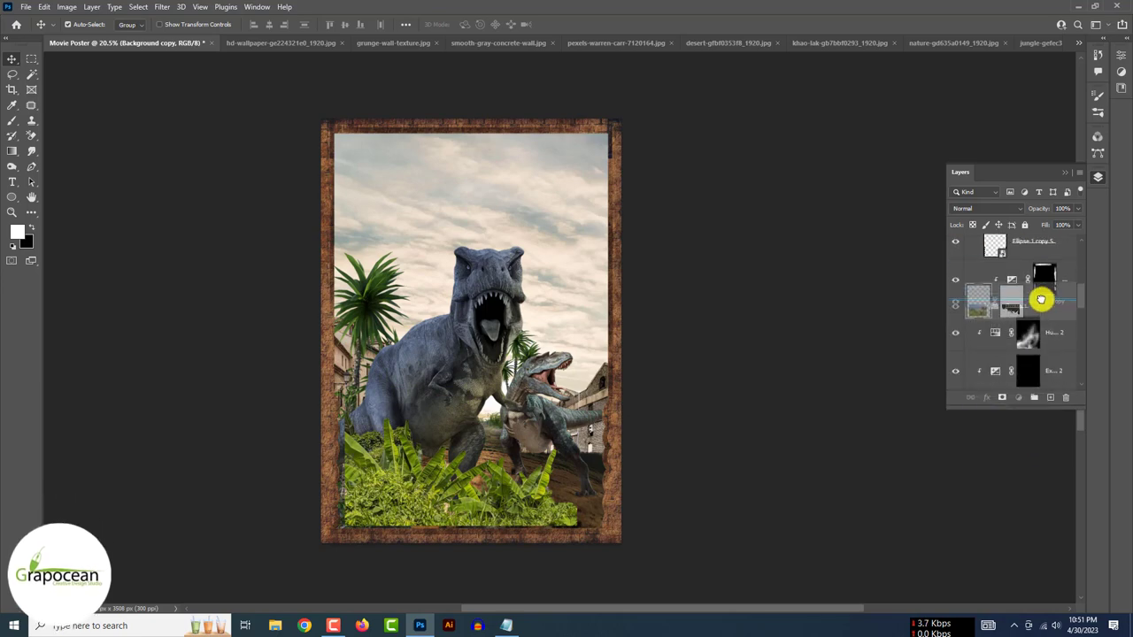
mouse_move(1037, 293)
mouse_down()
mouse_move(1042, 303)
mouse_move(971, 283)
mouse_up()
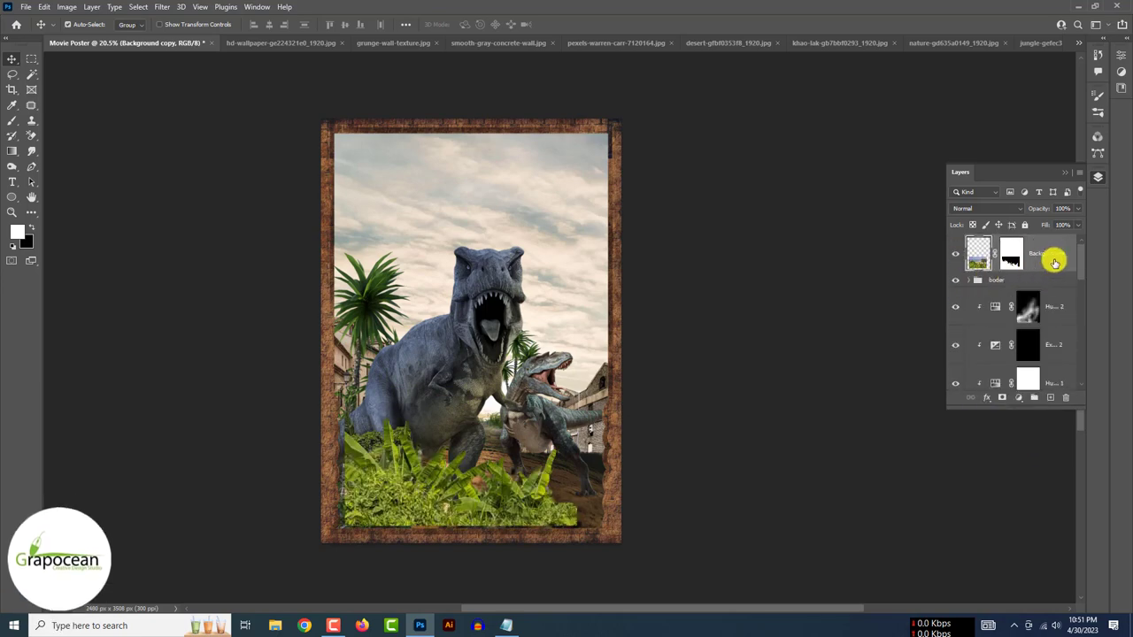
- Scale the foliage to about 243% and shift it to cover the bottom edge
drag(575, 528, 504, 372)
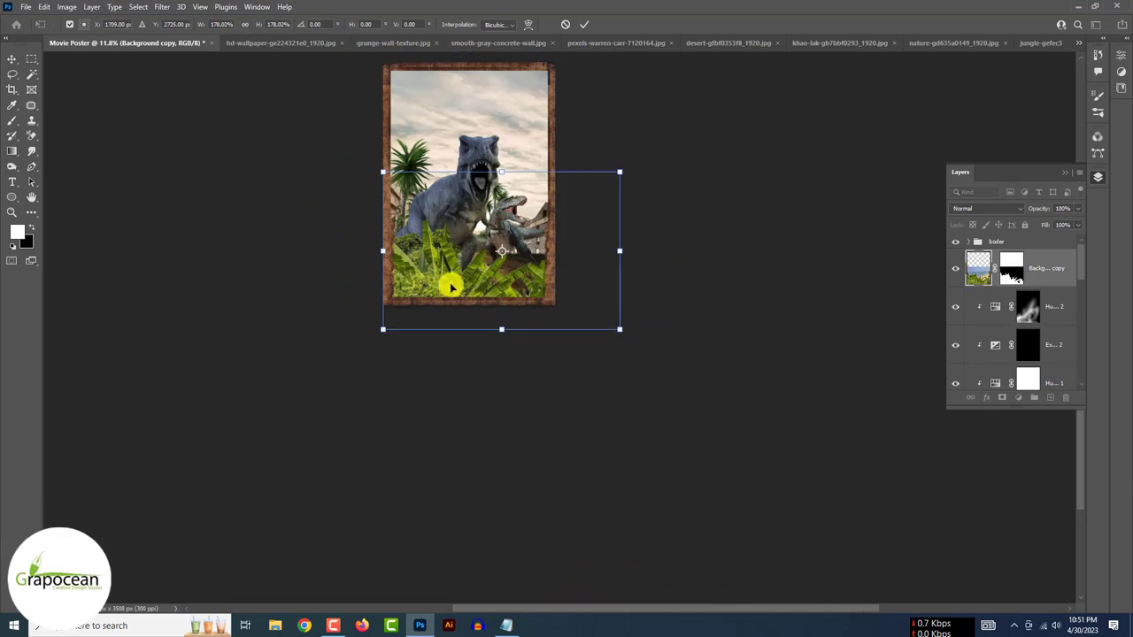
mouse_move(505, 371)
mouse_down()
mouse_move(610, 245)
mouse_move(822, 132)
mouse_up()
mouse_move(475, 346)
mouse_down()
mouse_move(512, 350)
mouse_move(492, 318)
mouse_up()
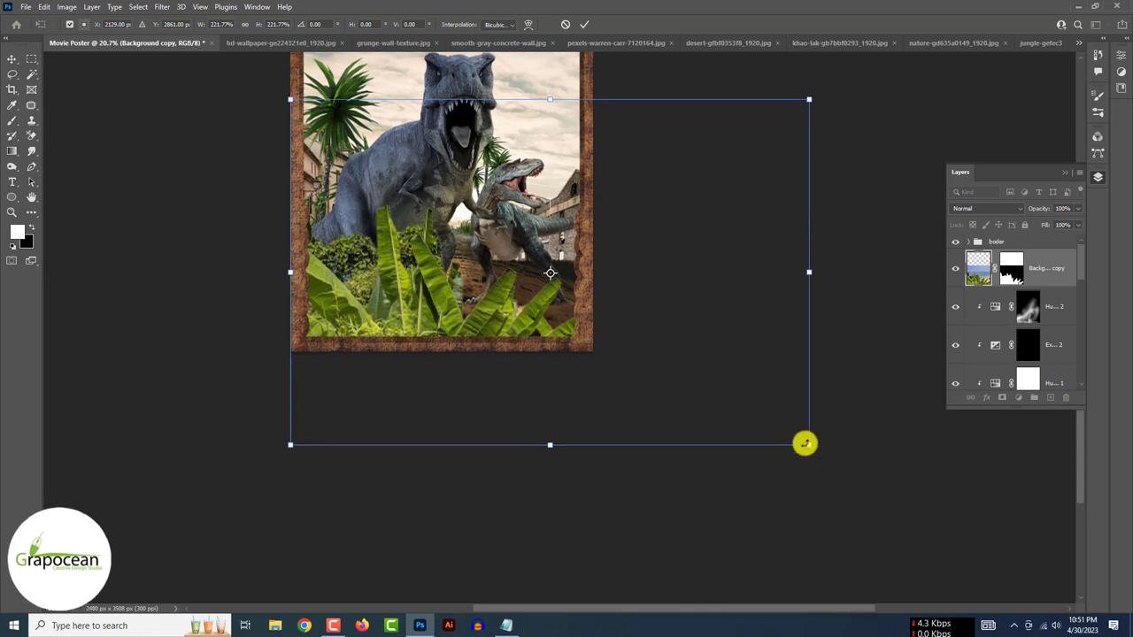
drag(805, 443, 871, 457)
scroll(871, 458, down, 3)
scroll(634, 394, up, 2)
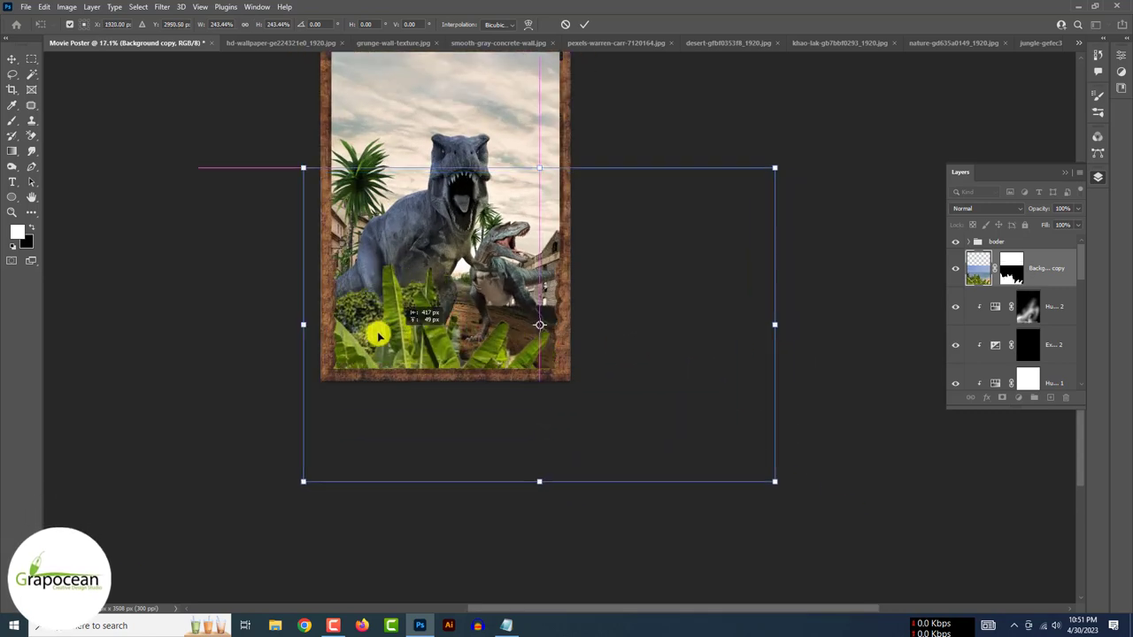
drag(424, 331, 334, 299)
scroll(334, 299, up, 3)
scroll(384, 258, up, 1)
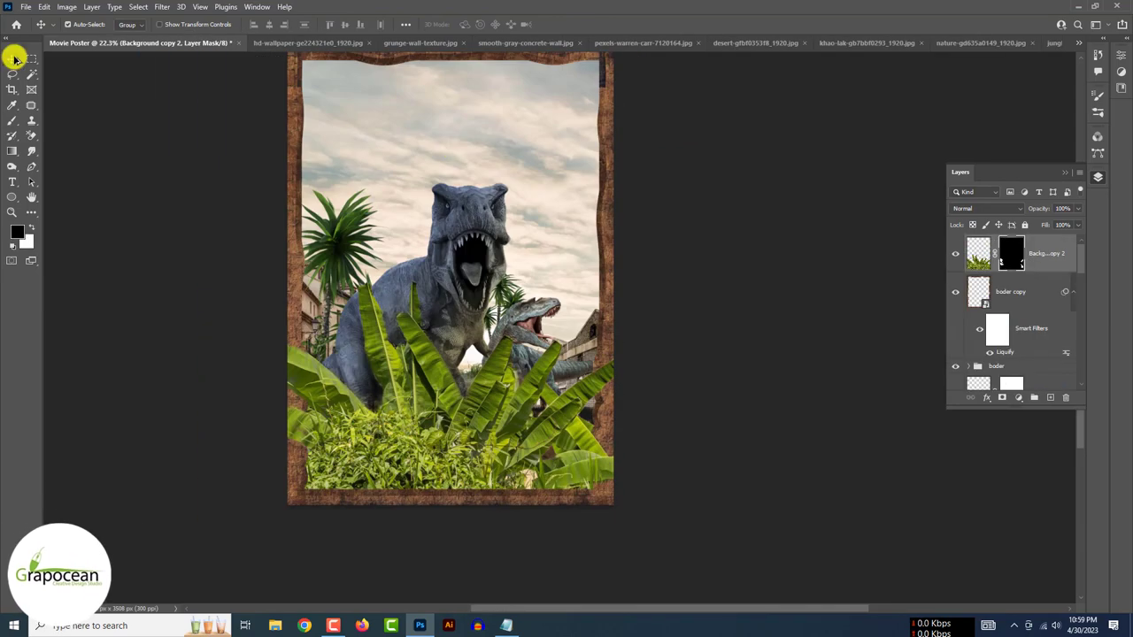
- Add an Exposure adjustment over the foliage and darken it to -3.50
click(1018, 397)
click(1029, 435)
drag(1018, 114, 985, 115)
click(1044, 265)
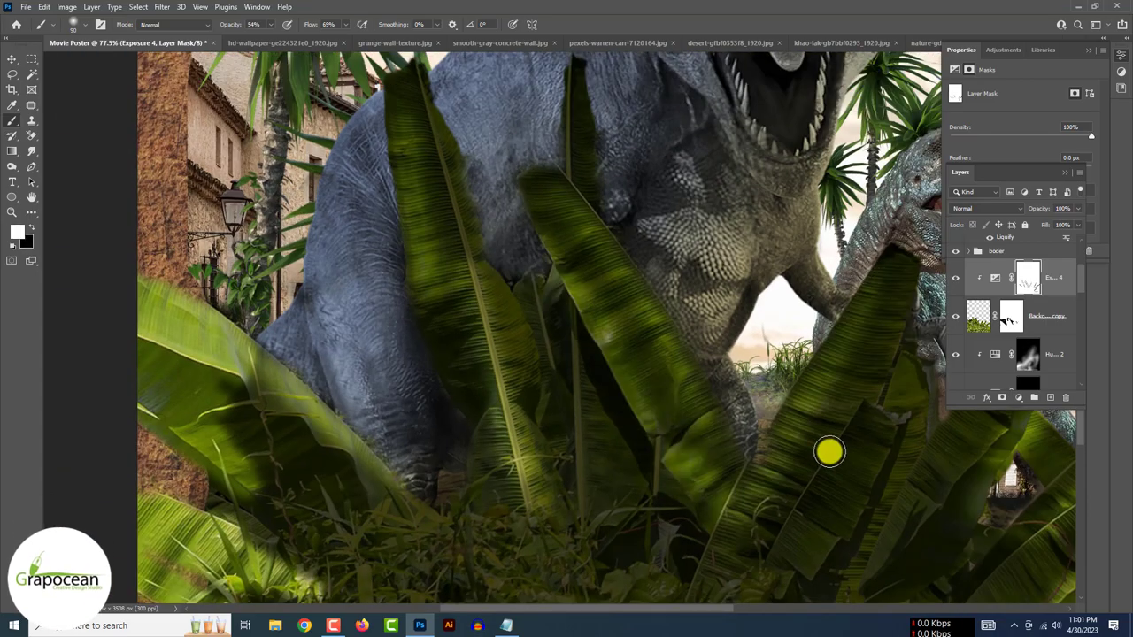
scroll(829, 452, down, 2)
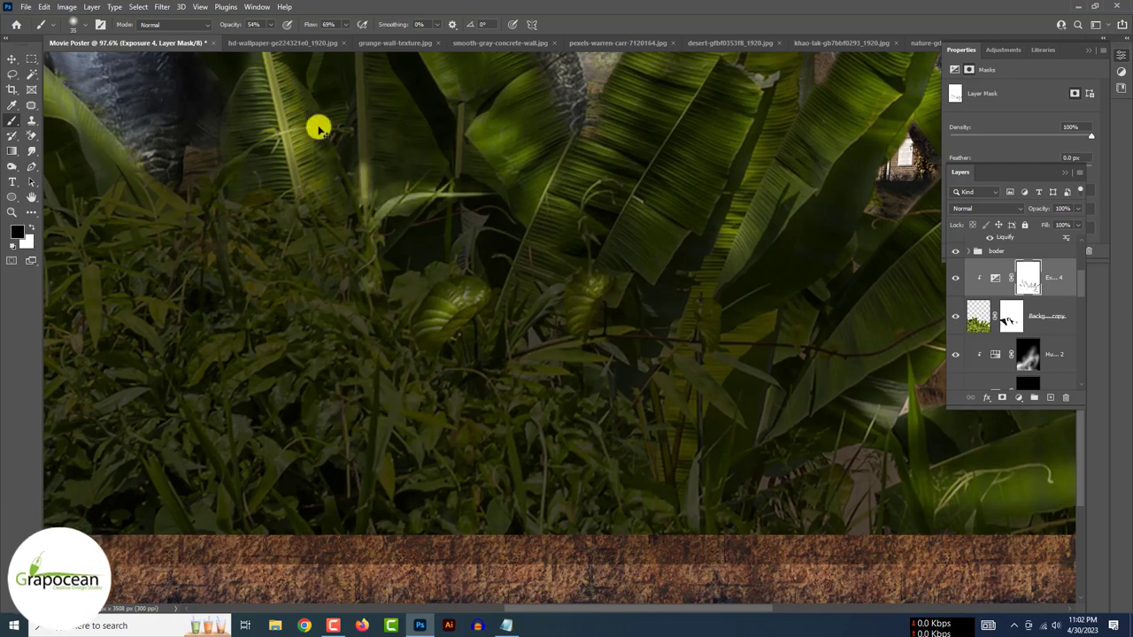
scroll(283, 361, down, 3)
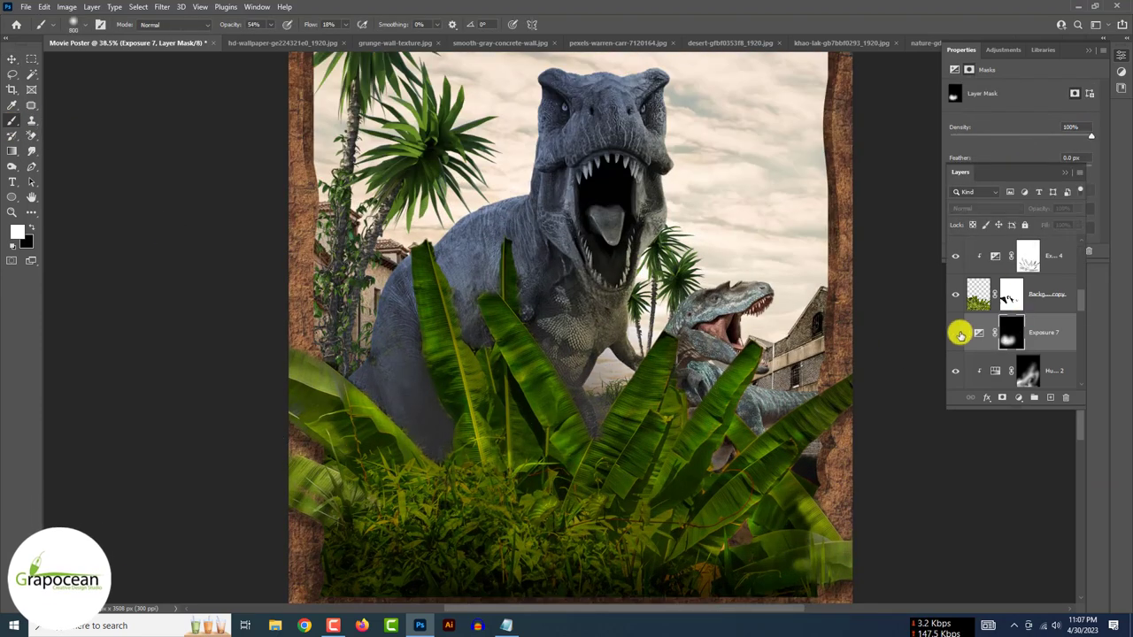
drag(1009, 121, 982, 118)
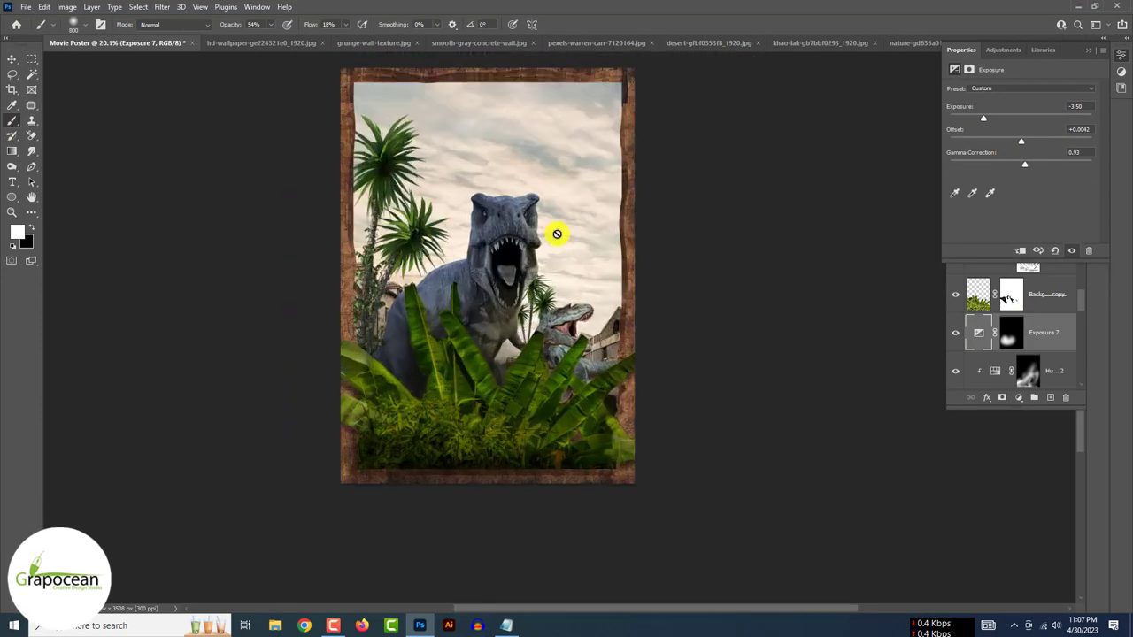
- Reposition the T-rex and smaller dinosaur, and add an Exposure layer with an inverted mask
drag(612, 244, 542, 352)
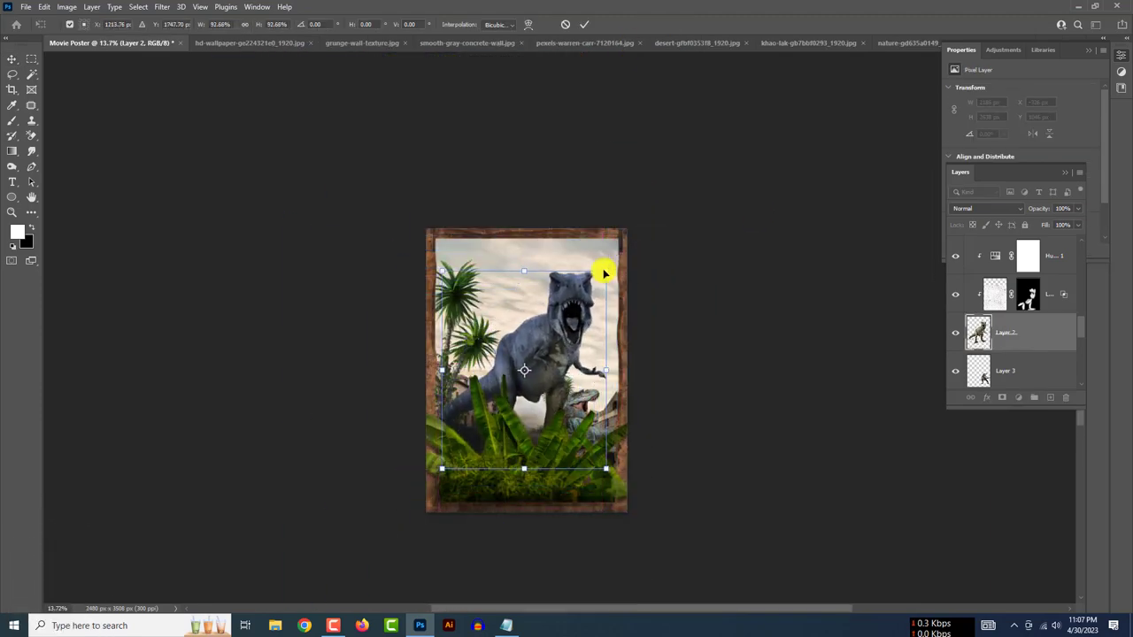
key(Return)
scroll(584, 283, up, 5)
drag(605, 343, 494, 387)
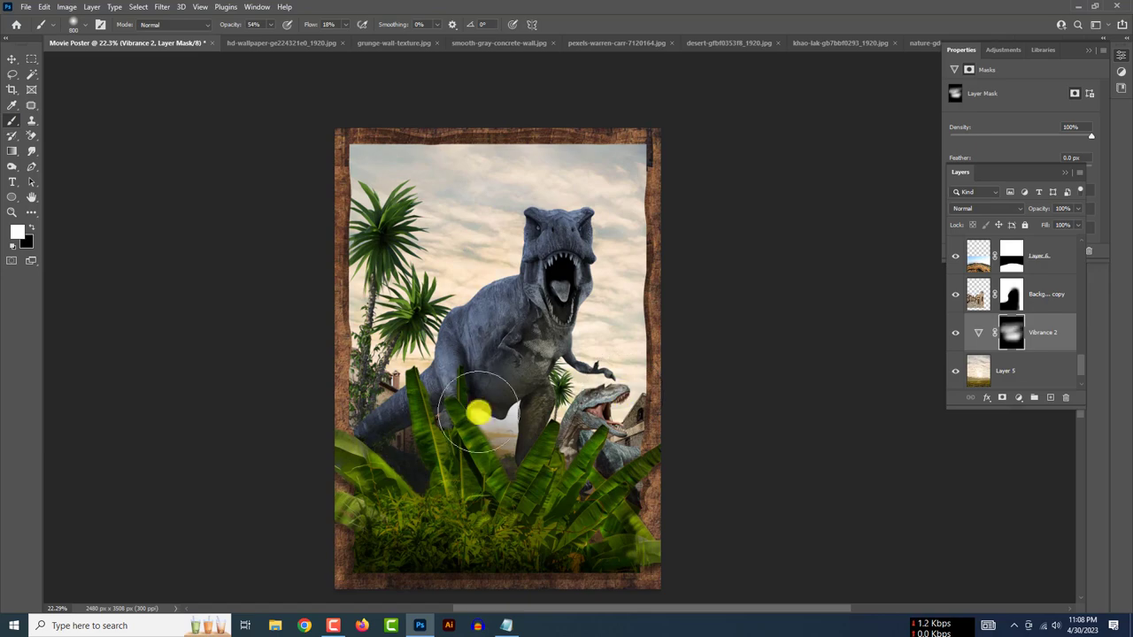
mouse_move(1029, 116)
mouse_down()
mouse_move(1024, 162)
mouse_move(1026, 117)
mouse_up()
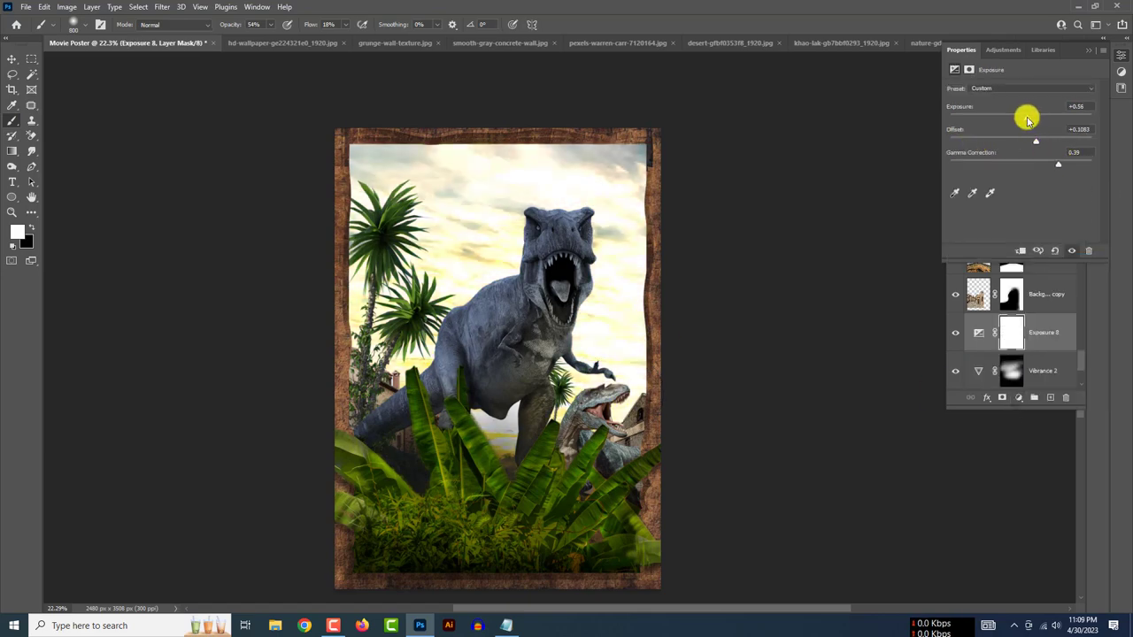
key(ctrl+i)
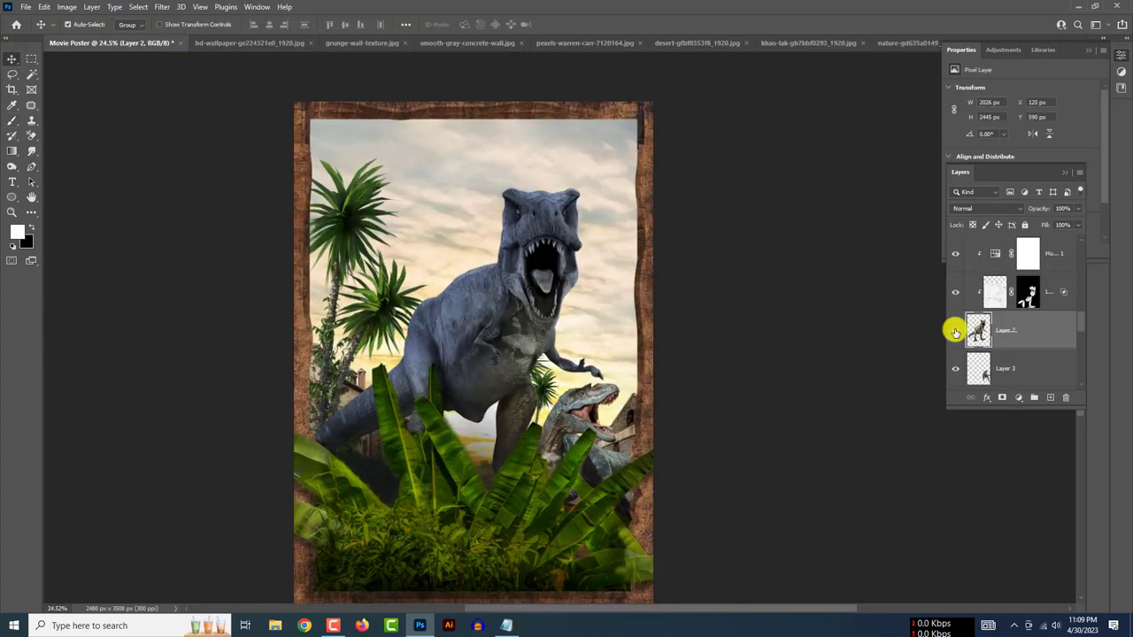
- Enlarge the T-rex to about 119% and shift it into place
key(ctrl+t)
mouse_move(511, 333)
mouse_down()
mouse_move(498, 324)
mouse_move(488, 339)
mouse_up()
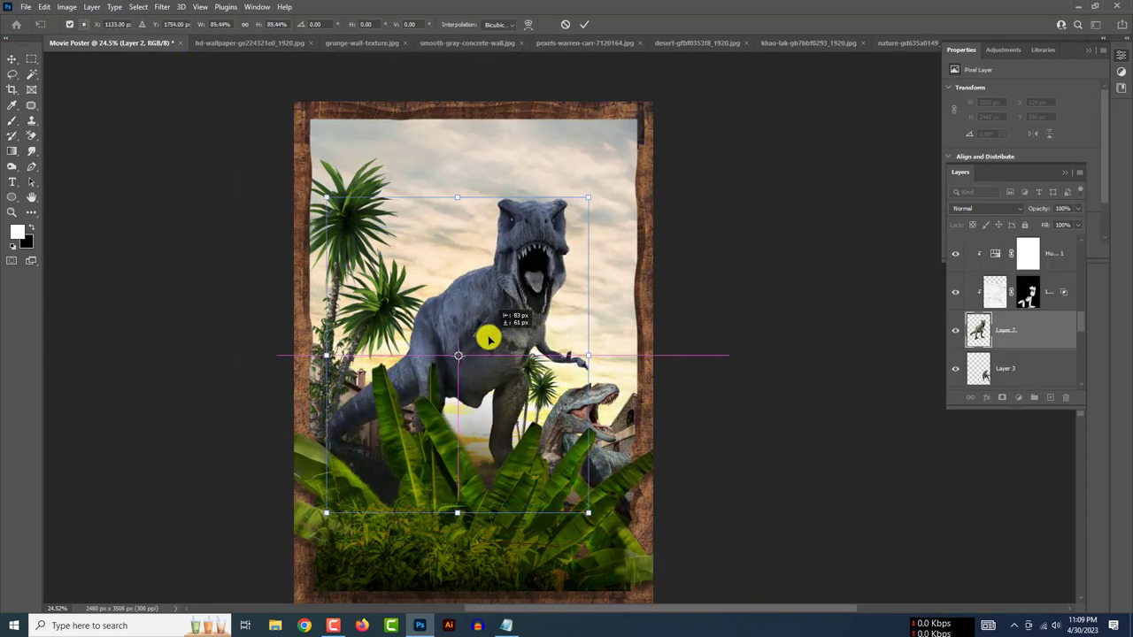
key(ctrl+minus)
right_click(496, 374)
drag(504, 443, 616, 219)
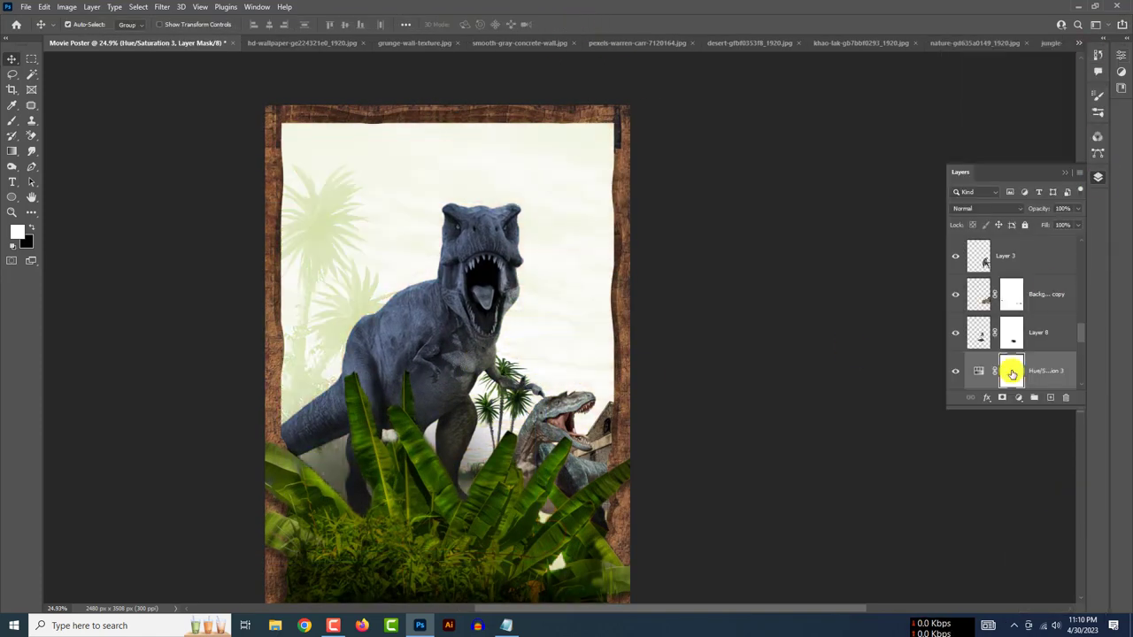
- Invert the adjustment's mask and pick a new soft brush for mask painting
key(ctrl+i)
key(b)
click(73, 24)
scroll(177, 265, down, 5)
double_click(30, 425)
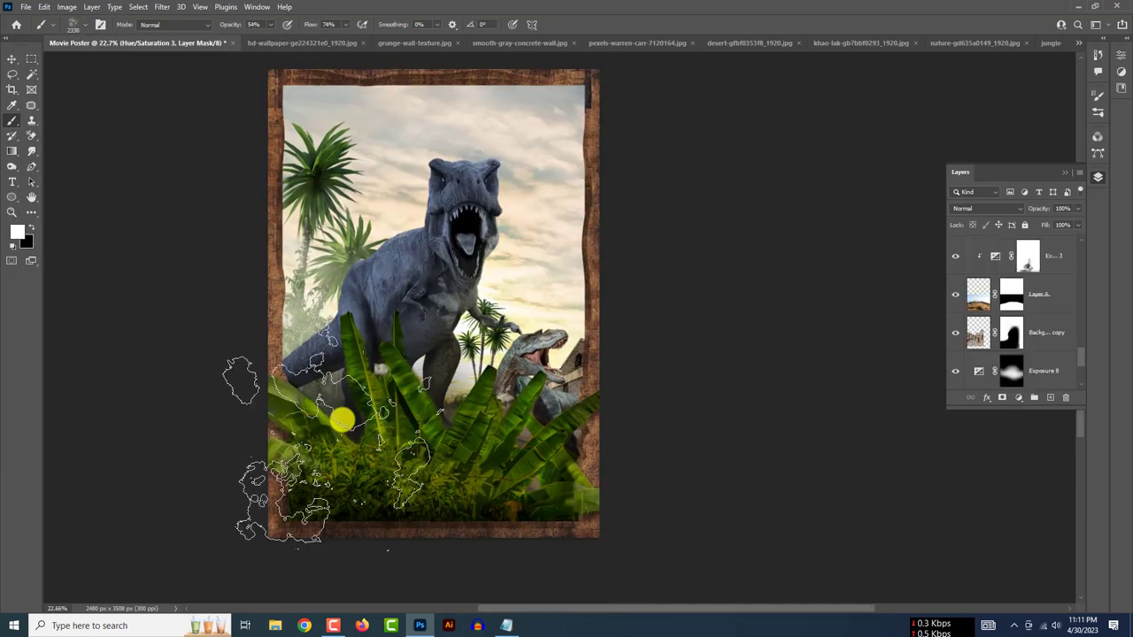
scroll(1018, 310, up, 3)
- Add a lightened Hue/Saturation layer with inverted mask and paint soft haze on the left
click(1018, 398)
click(1049, 284)
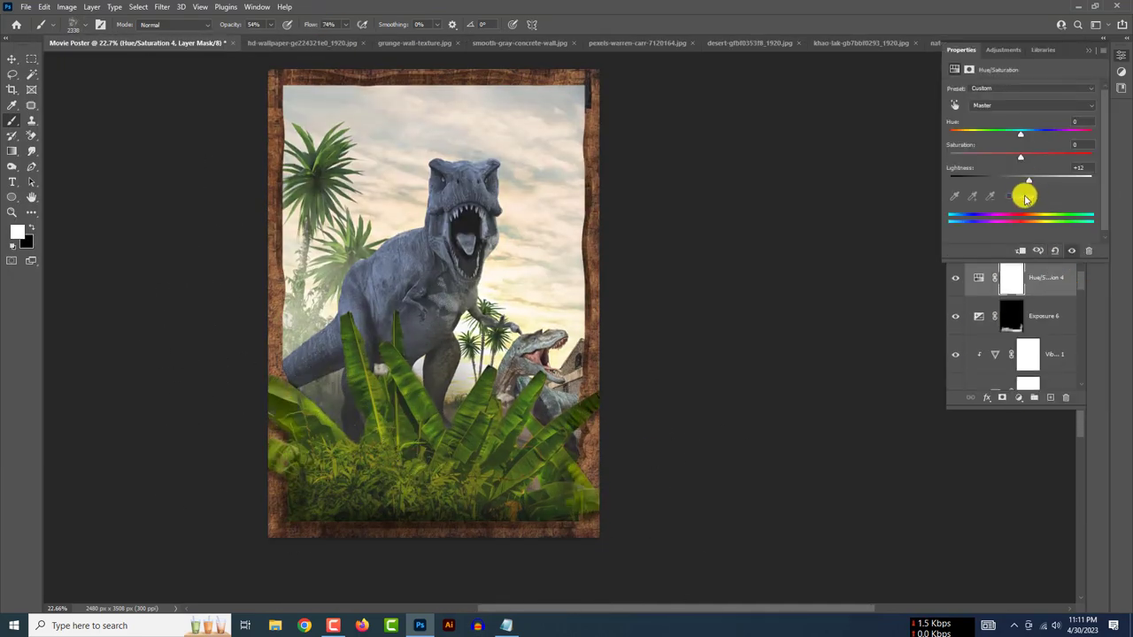
drag(1023, 192, 973, 137)
key(ctrl+i)
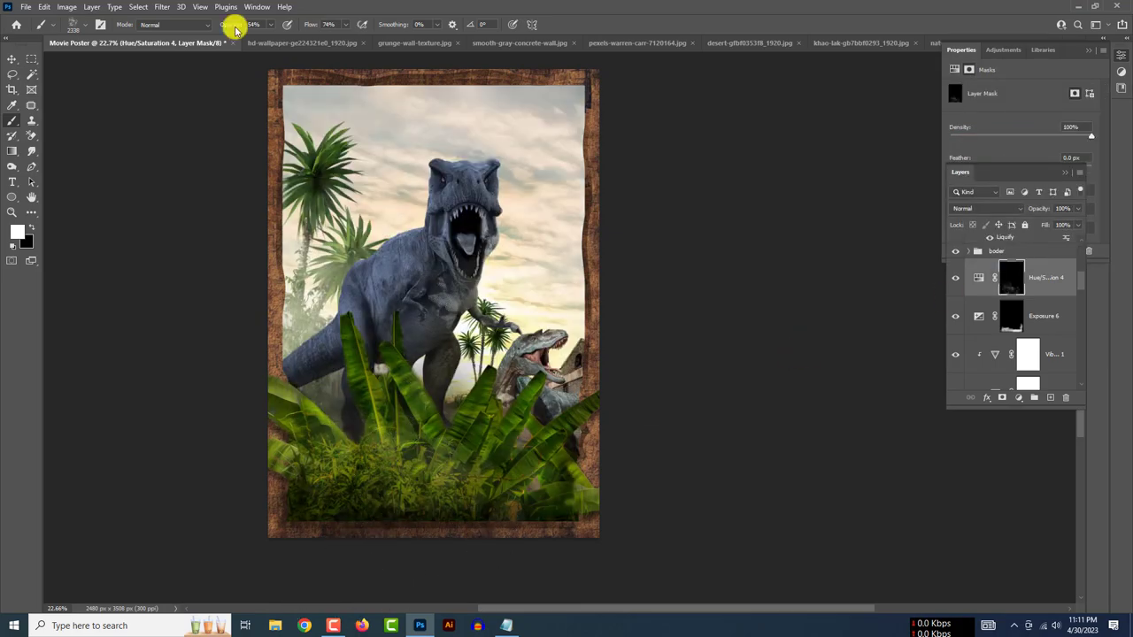
drag(394, 524, 442, 411)
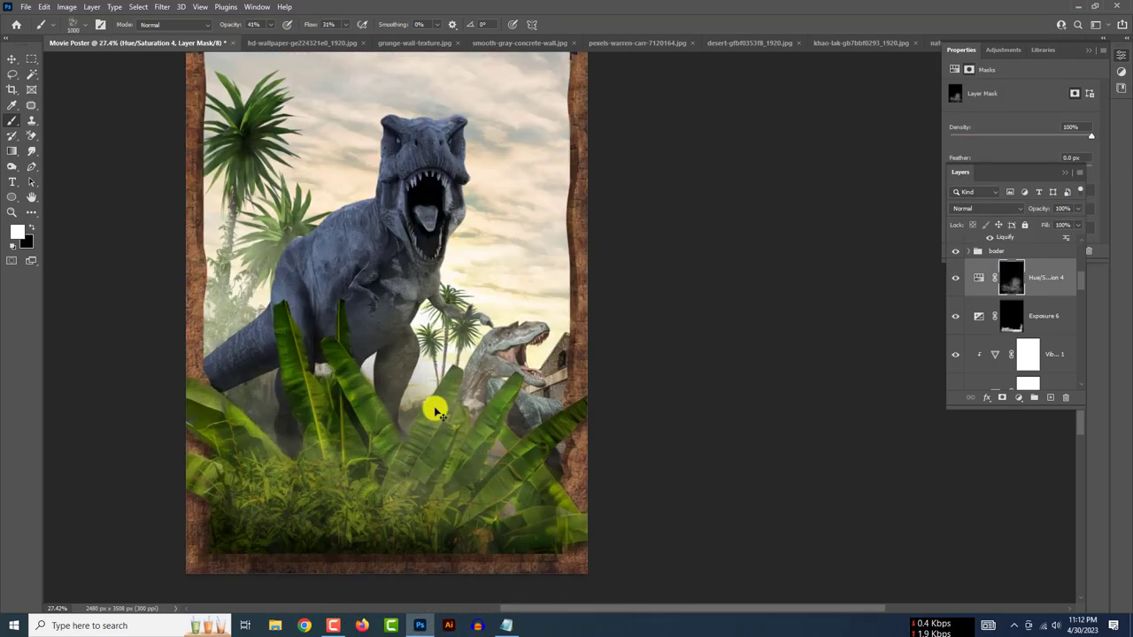
key(x)
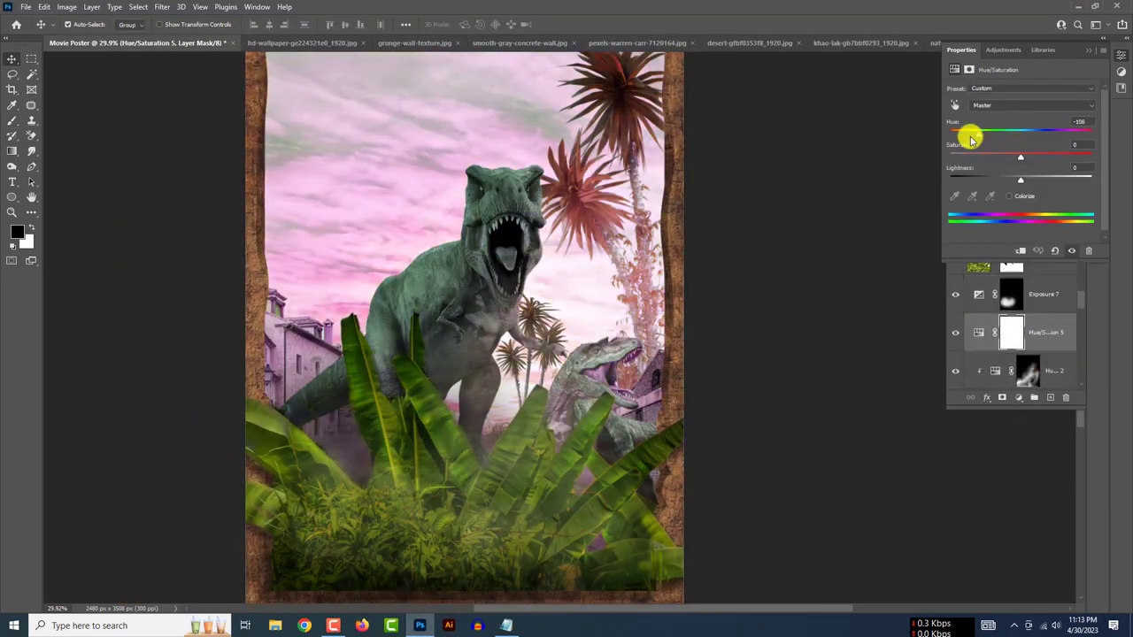
- Recolour the T-rex olive-brown with Hue -178, Saturation +63, Lightness -5, and compare
drag(1009, 133, 957, 133)
mouse_move(1020, 156)
mouse_down()
mouse_move(1057, 157)
mouse_move(1051, 184)
mouse_move(1017, 179)
mouse_up()
drag(1056, 157, 1071, 159)
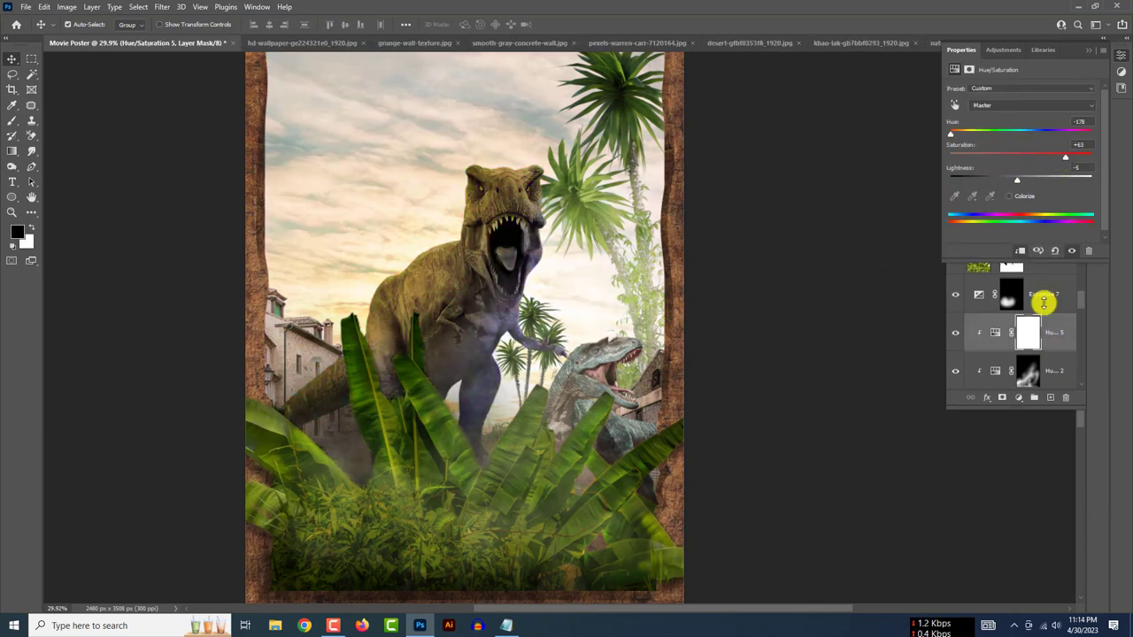
click(955, 332)
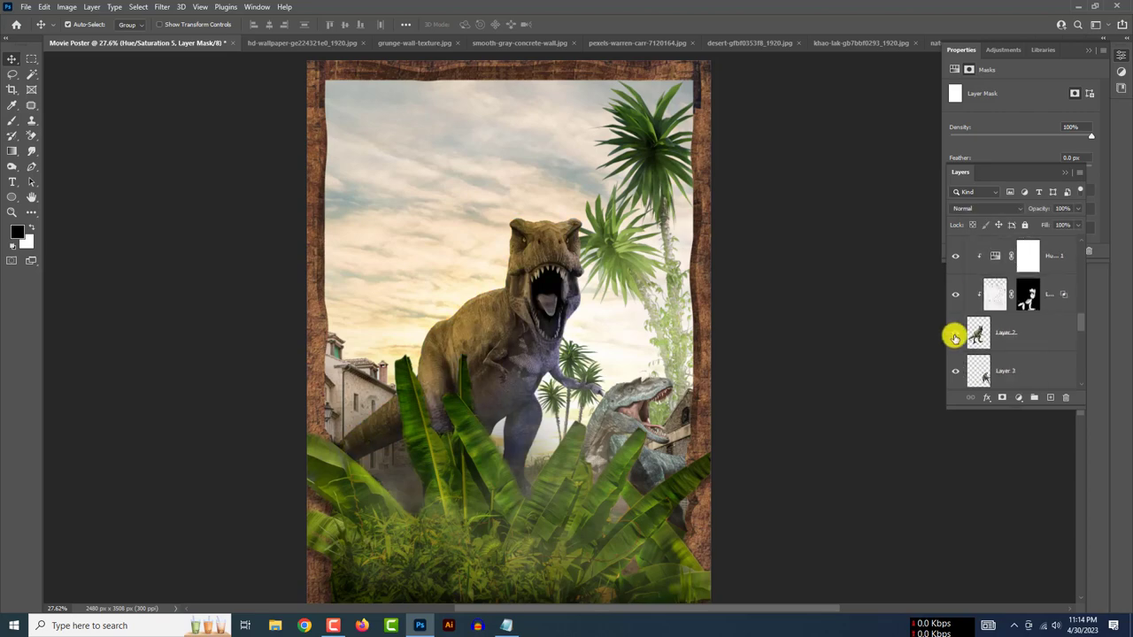
- Add an Exposure 9 adjustment layer and switch to the brush for its mask
click(1018, 397)
click(1049, 472)
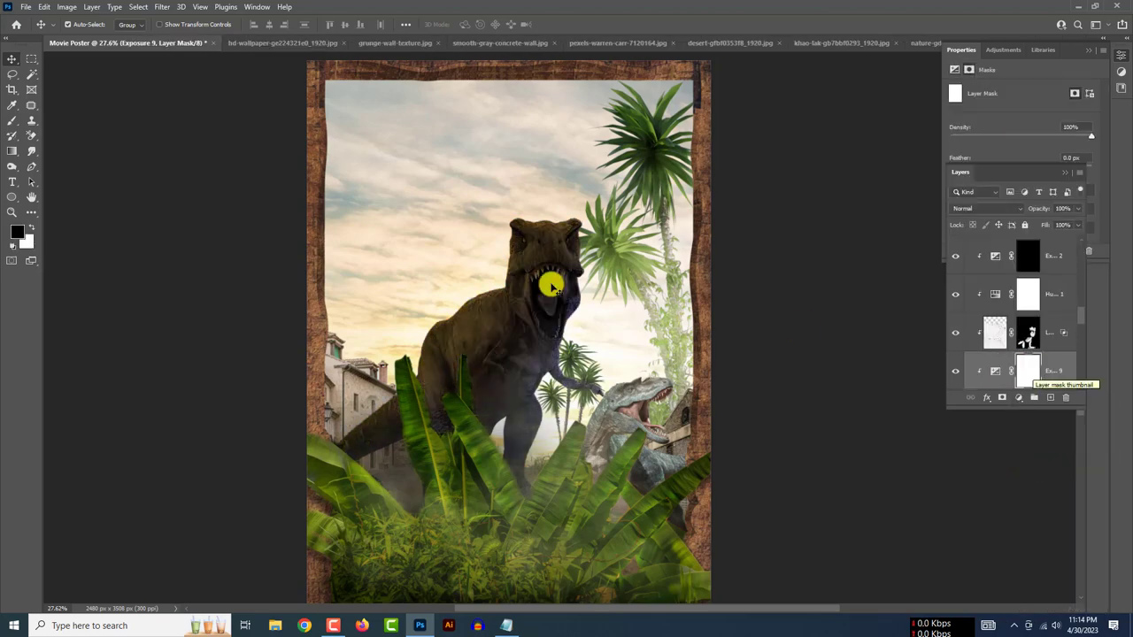
scroll(551, 286, up, 5)
click(12, 120)
scroll(538, 253, up, 4)
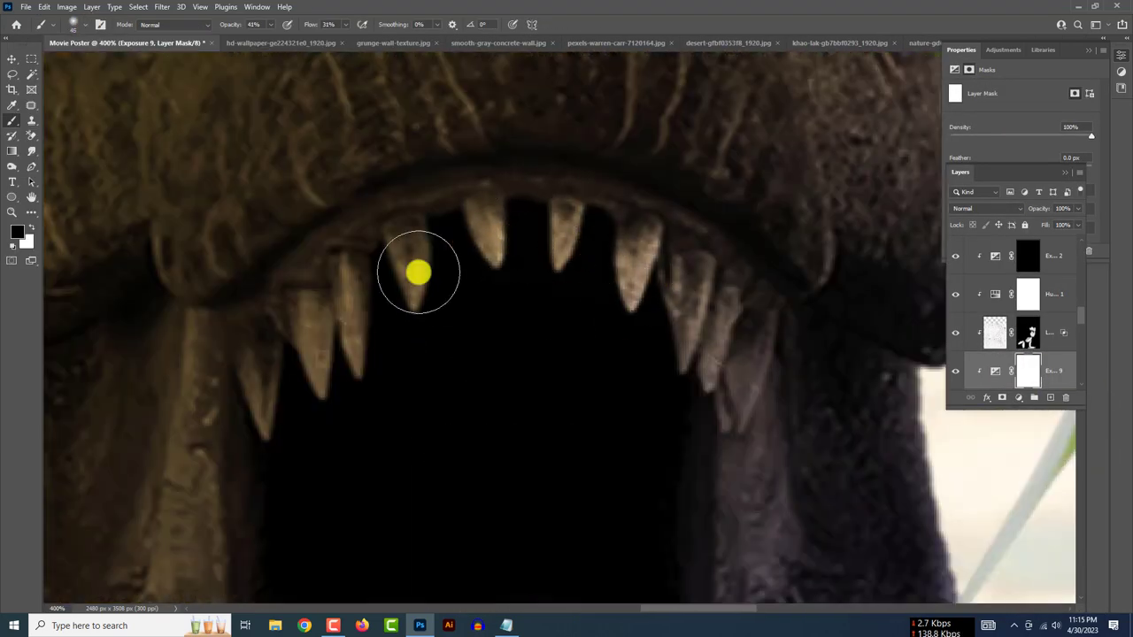
scroll(371, 395, down, 6)
scroll(531, 295, up, 3)
scroll(481, 395, down, 2)
scroll(417, 437, up, 3)
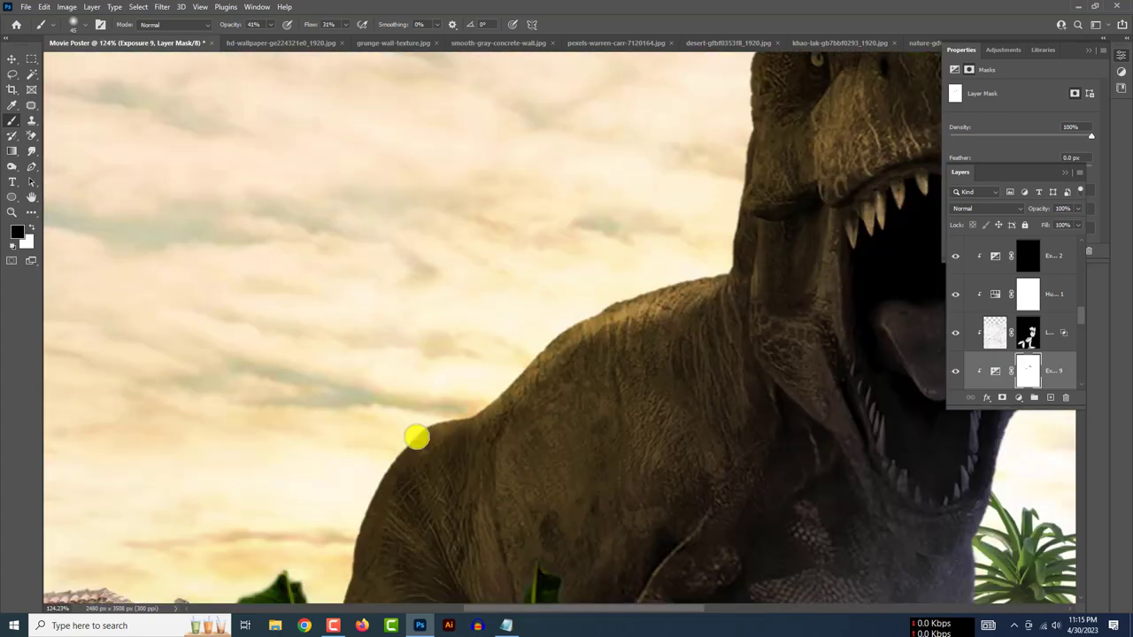
scroll(417, 437, down, 2)
scroll(405, 435, down, 2)
scroll(557, 286, up, 2)
scroll(375, 390, up, 2)
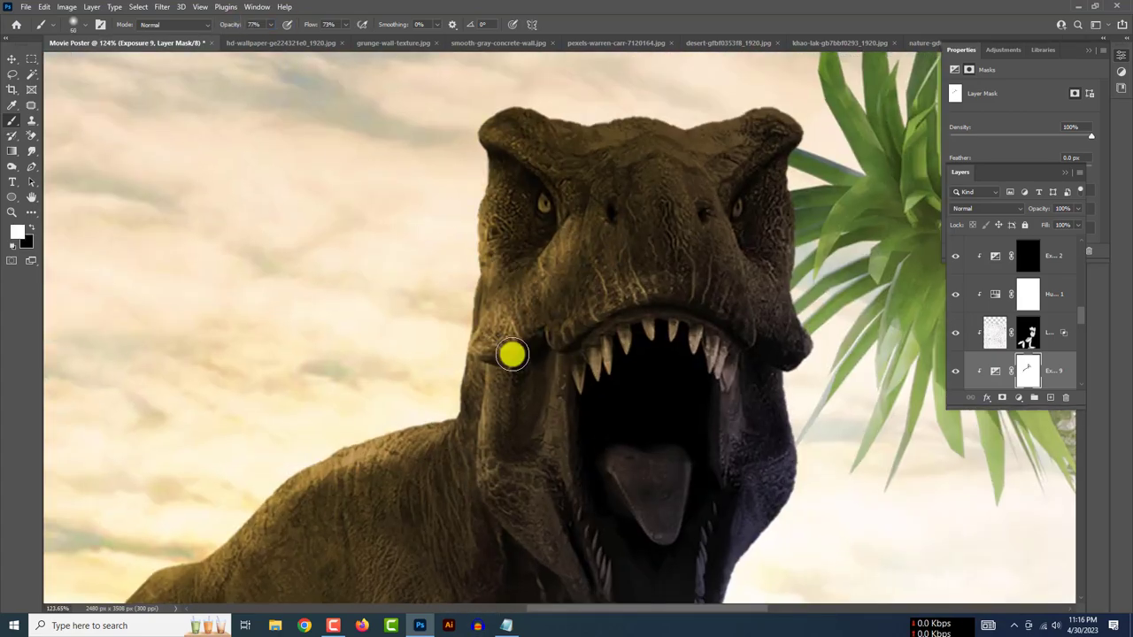
scroll(512, 355, down, 2)
scroll(469, 341, down, 2)
scroll(395, 508, up, 1)
scroll(366, 397, up, 1)
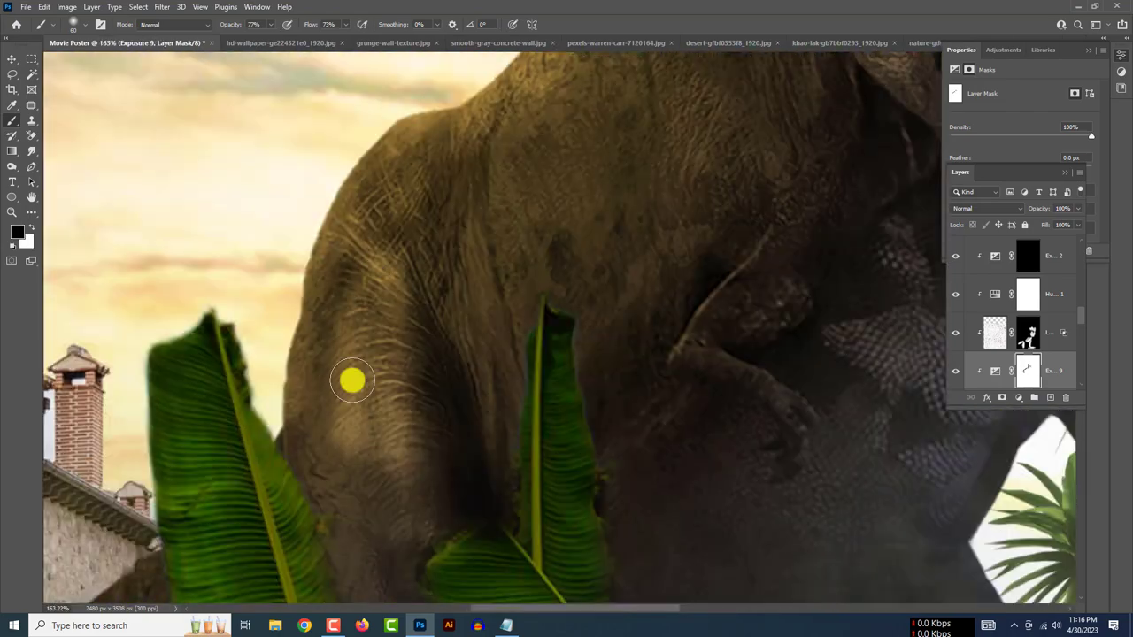
scroll(410, 473, down, 2)
scroll(463, 500, down, 2)
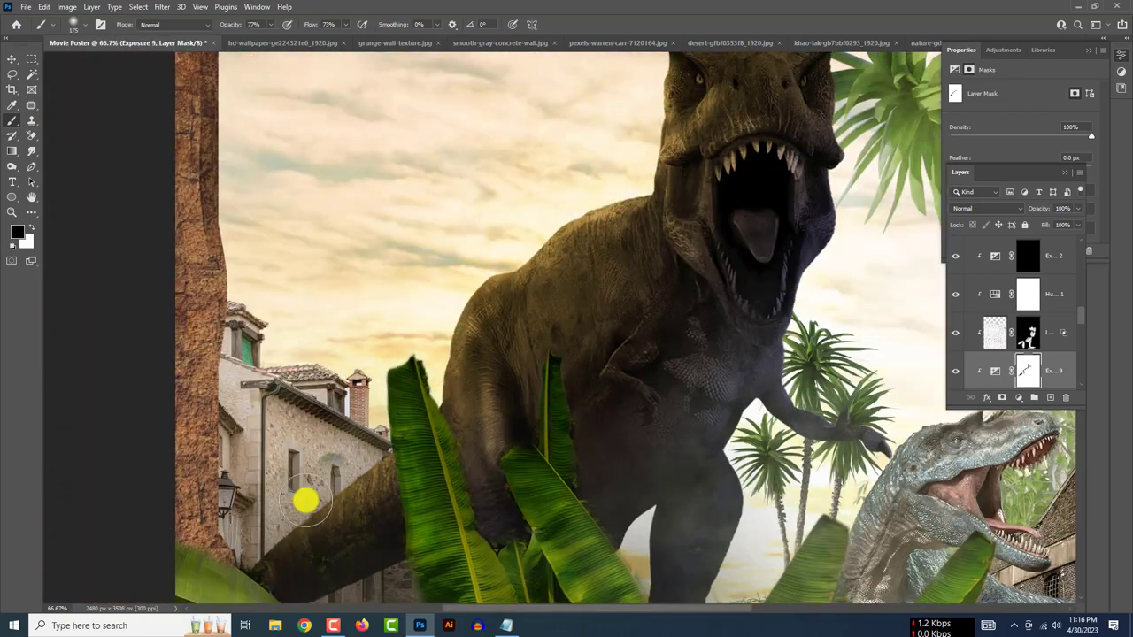
scroll(416, 504, right, 3)
scroll(534, 513, down, 2)
scroll(519, 366, up, 2)
scroll(982, 328, down, 1)
- Hide Exposure 9 on the T-rex and toggle the Hue 1 layer's visibility
click(954, 333)
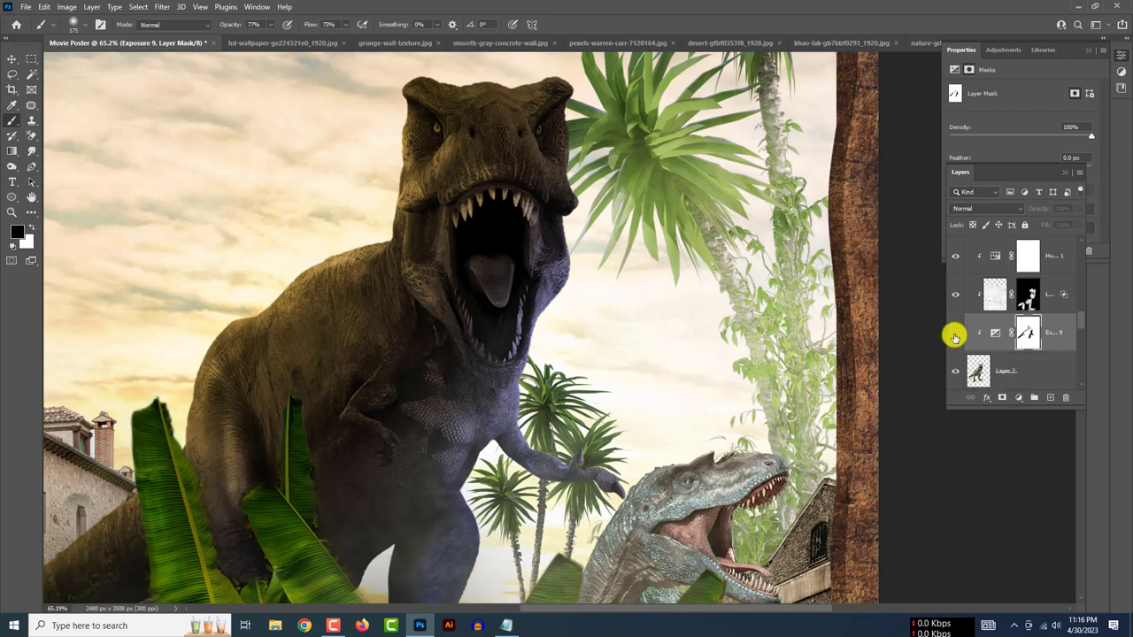
scroll(463, 310, up, 2)
scroll(454, 379, down, 3)
scroll(508, 377, up, 2)
click(1002, 259)
scroll(1002, 271, up, 1)
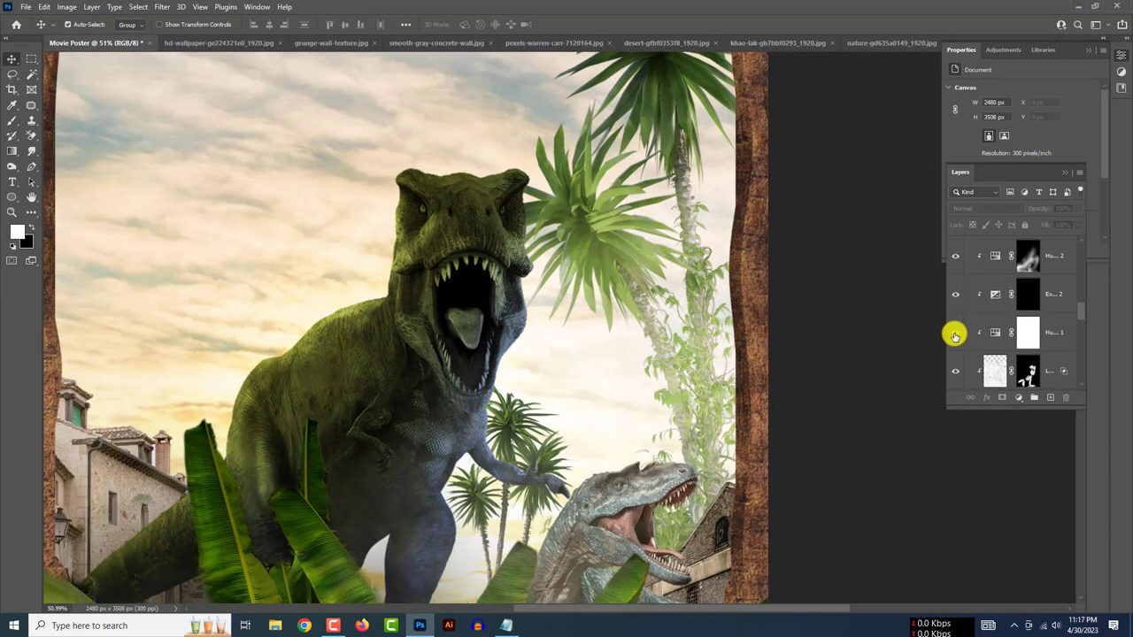
- Shift Hue/Saturation 2's T-rex hue to green and add a green-leaning Colour Balance layer
click(987, 296)
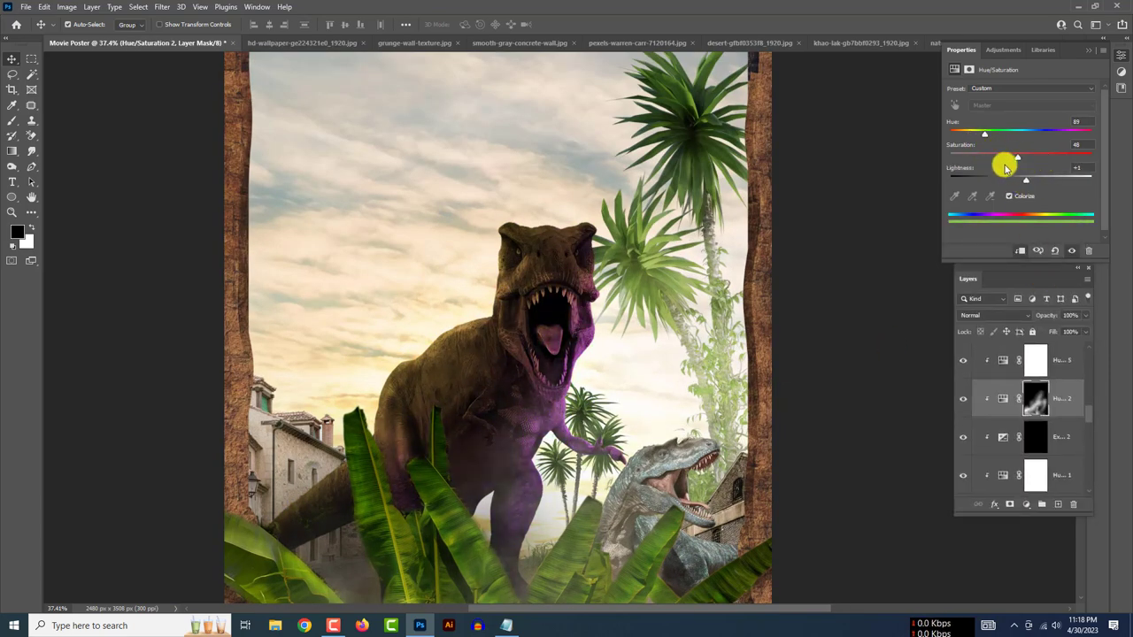
mouse_move(984, 133)
mouse_down()
mouse_move(1060, 144)
mouse_move(1004, 181)
mouse_up()
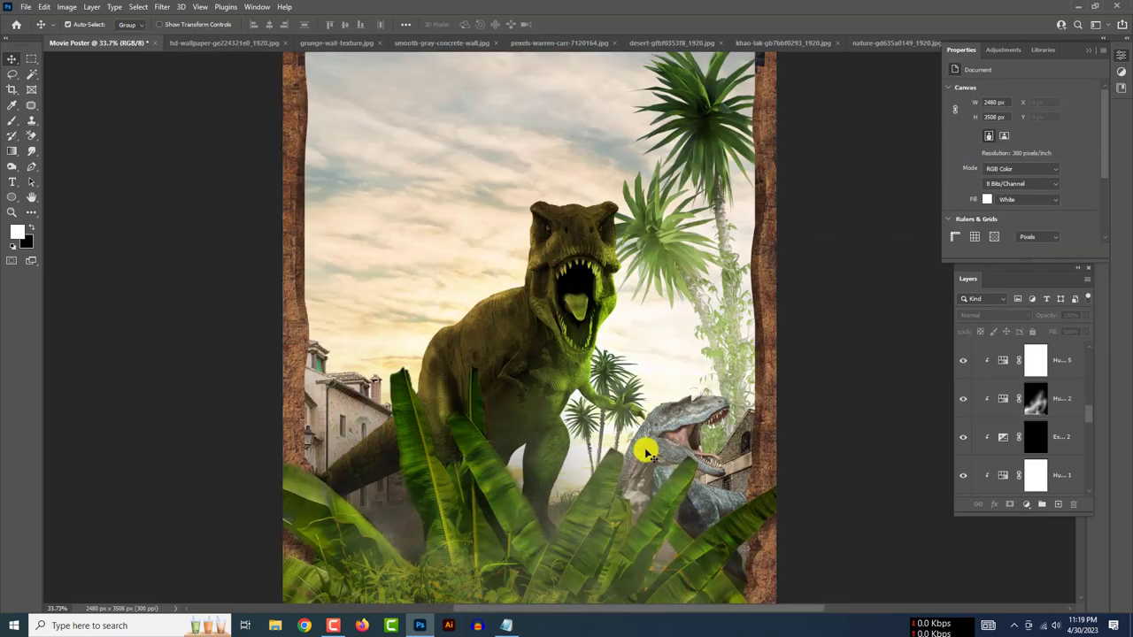
click(1026, 503)
click(1066, 393)
drag(1004, 131, 1033, 139)
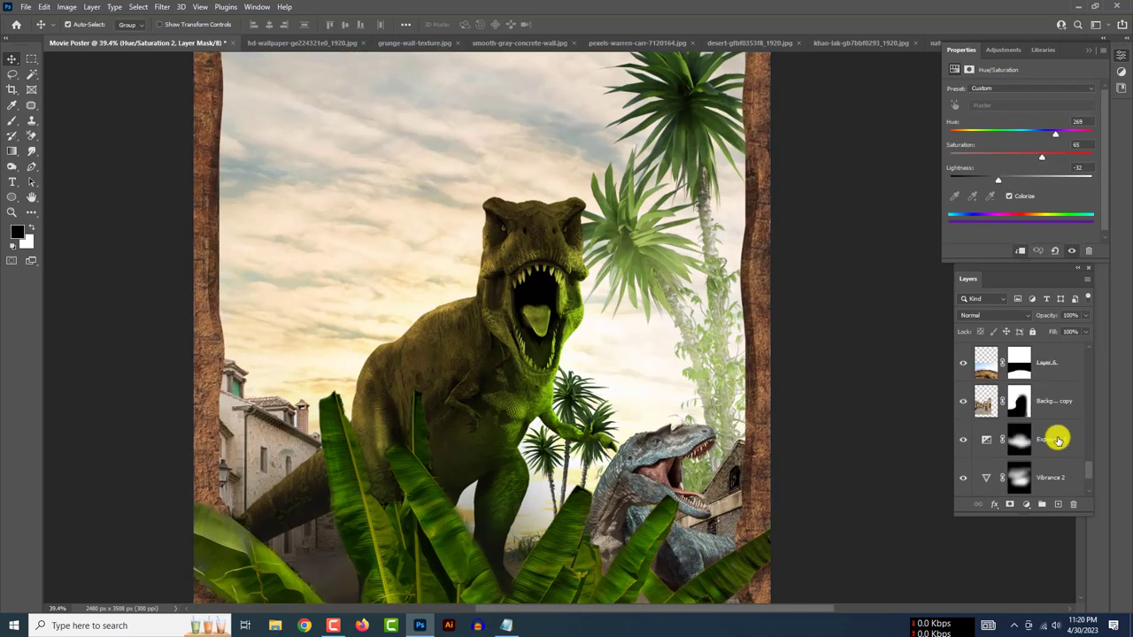
- Add an Exposure 10 layer at +0.56 with its mask inverted to hide it
click(1026, 504)
click(1075, 389)
drag(1024, 115, 1026, 124)
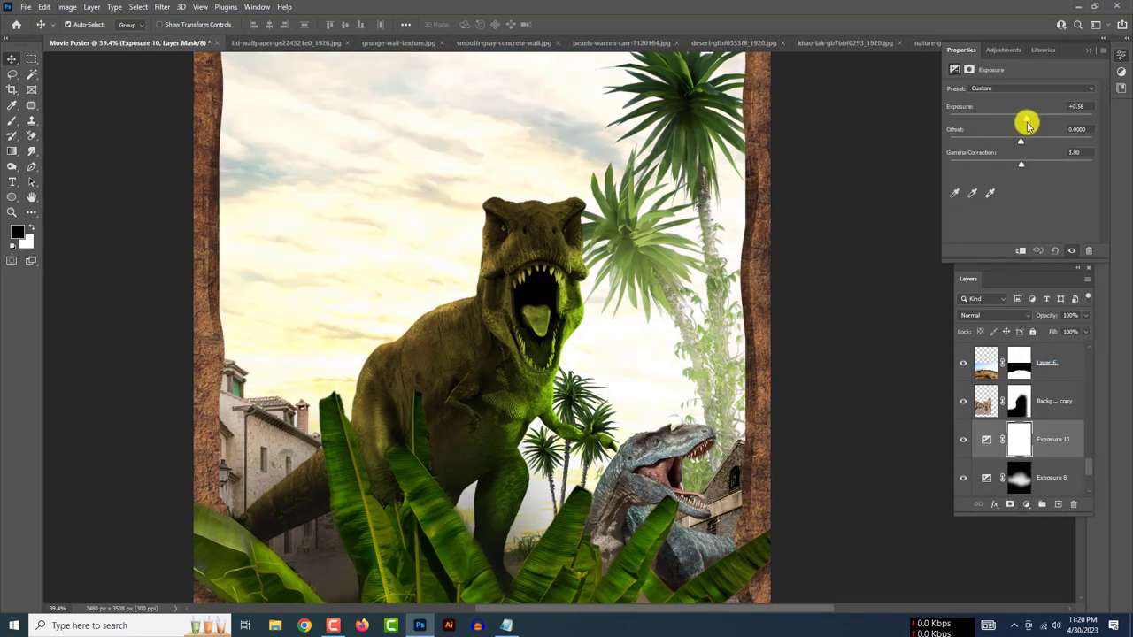
click(1018, 439)
key(ctrl+i)
click(13, 121)
scroll(515, 285, up, 3)
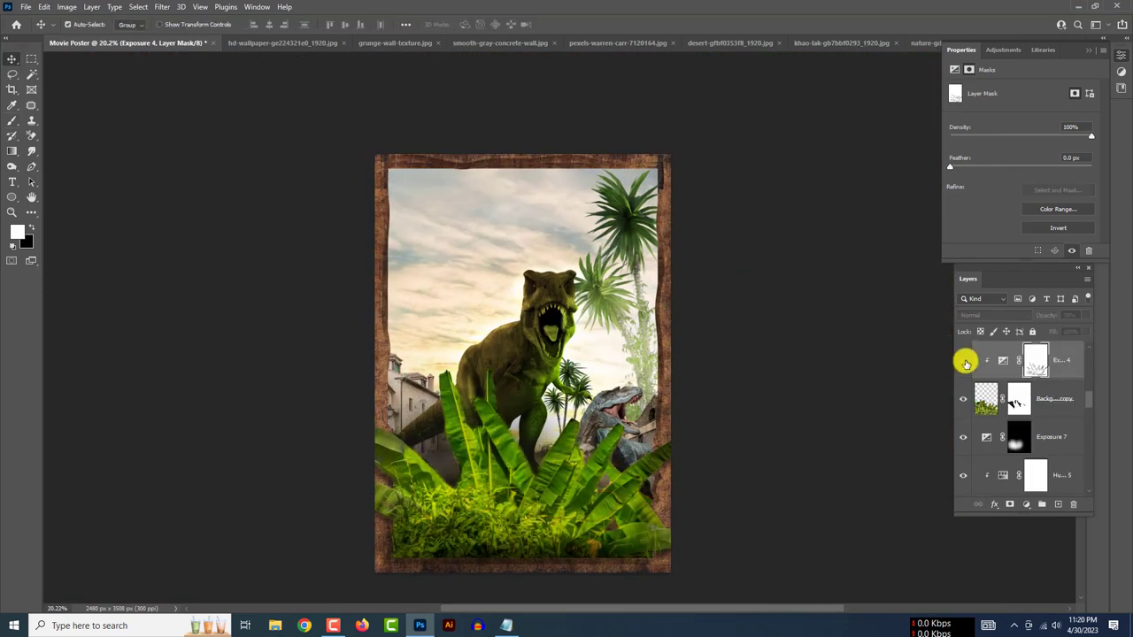
- Show the foreground foliage layer and reposition and rescale it at the poster bottom
click(962, 401)
key(ctrl+t)
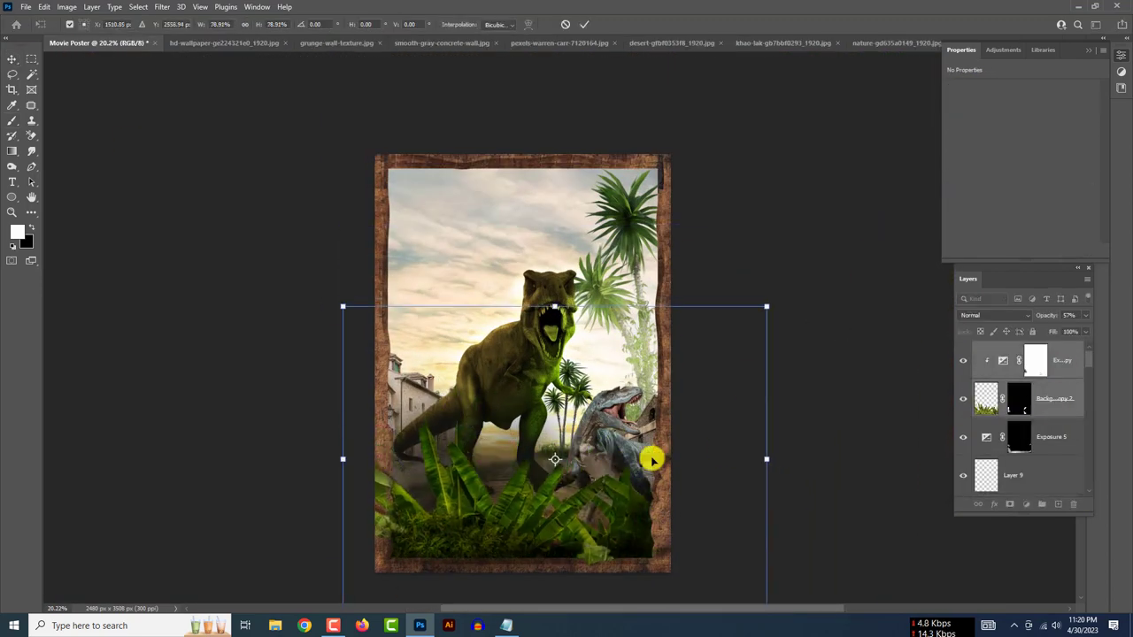
mouse_move(578, 491)
mouse_down()
mouse_move(617, 516)
mouse_move(564, 534)
mouse_up()
click(585, 24)
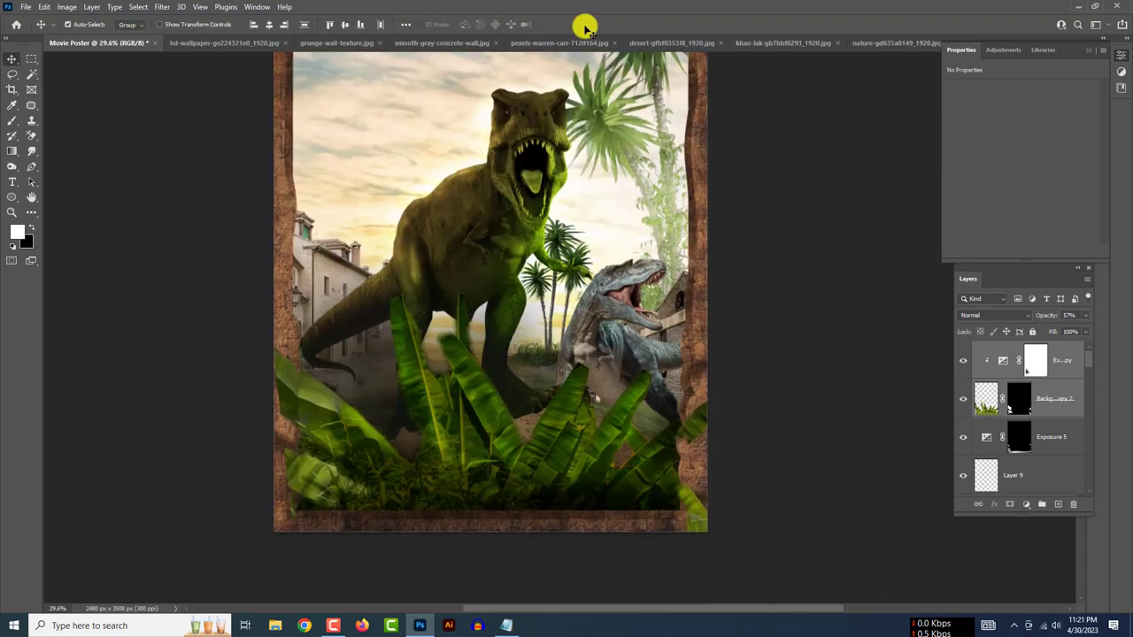
key(ctrl+minus)
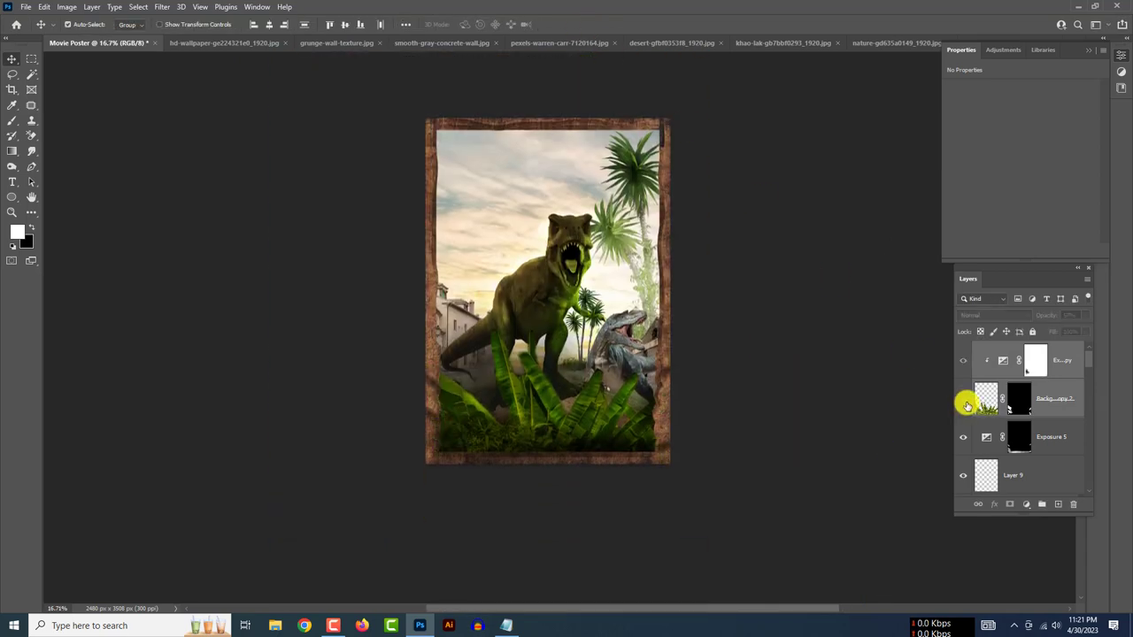
scroll(966, 404, down, 2)
- Enlarge the foliage copy layer and move it lower
click(1058, 423)
key(ctrl+t)
mouse_move(617, 420)
mouse_down()
mouse_move(541, 428)
mouse_move(549, 398)
mouse_up()
key(Return)
scroll(1029, 389, up, 2)
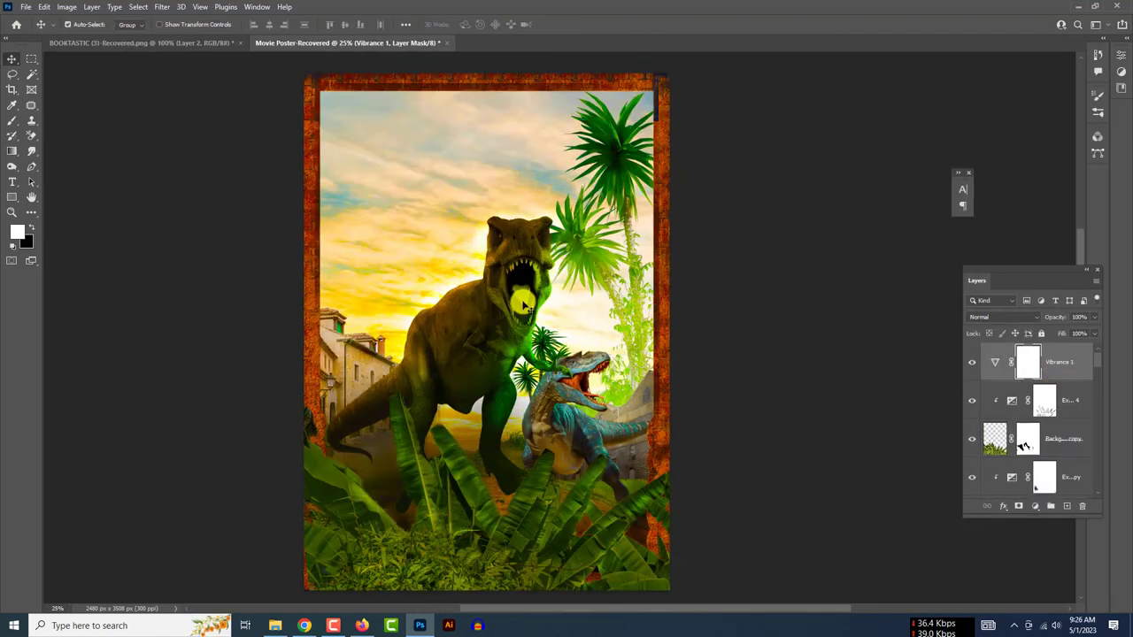
- Select the Hue/Saturation 5 copy T-rex layer
scroll(628, 407, down, 2)
scroll(1074, 372, down, 3)
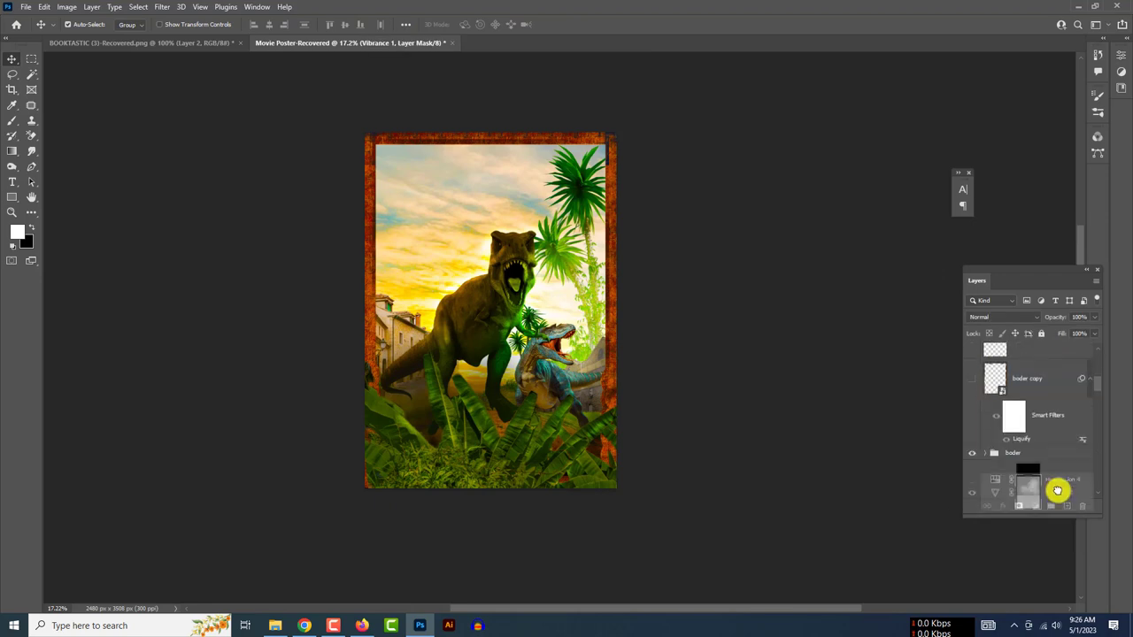
scroll(1057, 425, up, 3)
scroll(130, 145, up, 2)
scroll(134, 268, up, 2)
scroll(134, 268, up, 2)
click(442, 253)
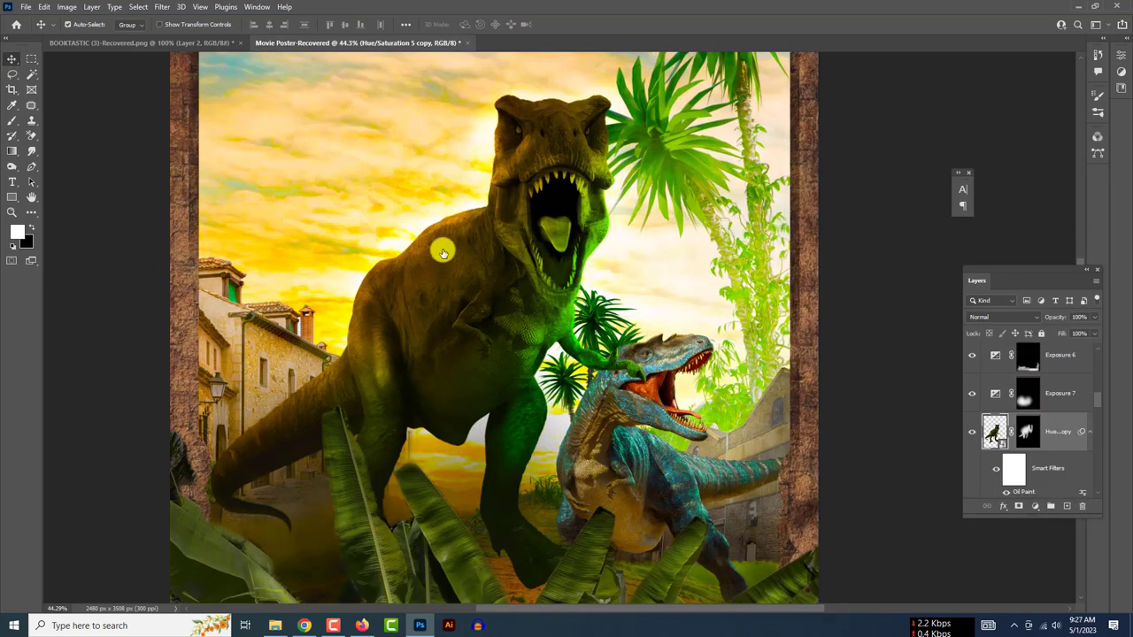
scroll(969, 432, down, 5)
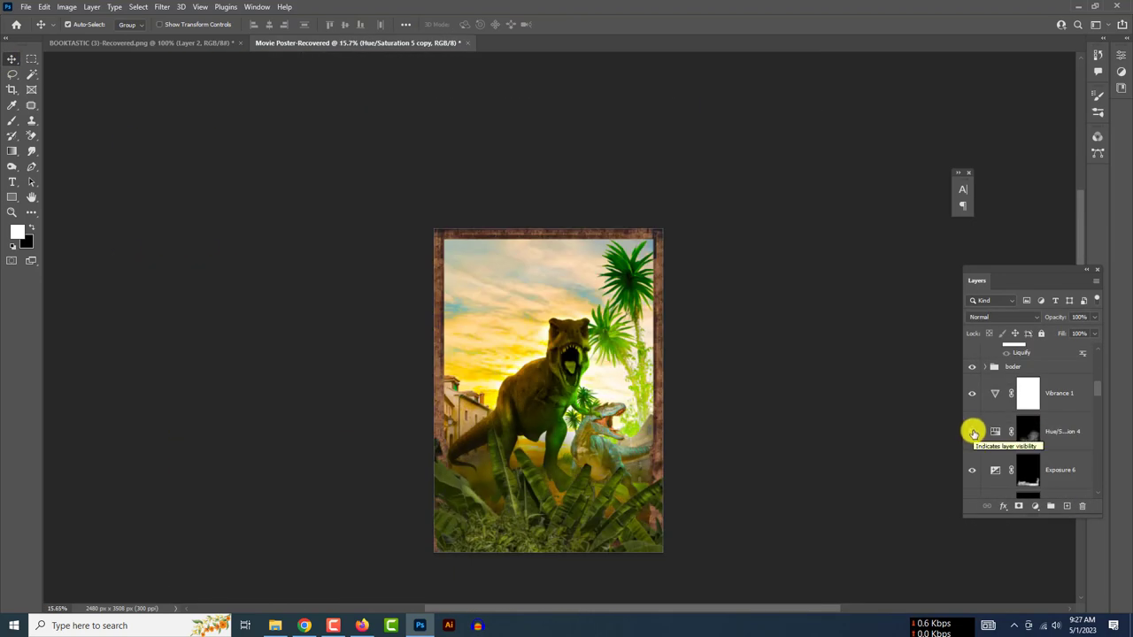
scroll(623, 498, up, 4)
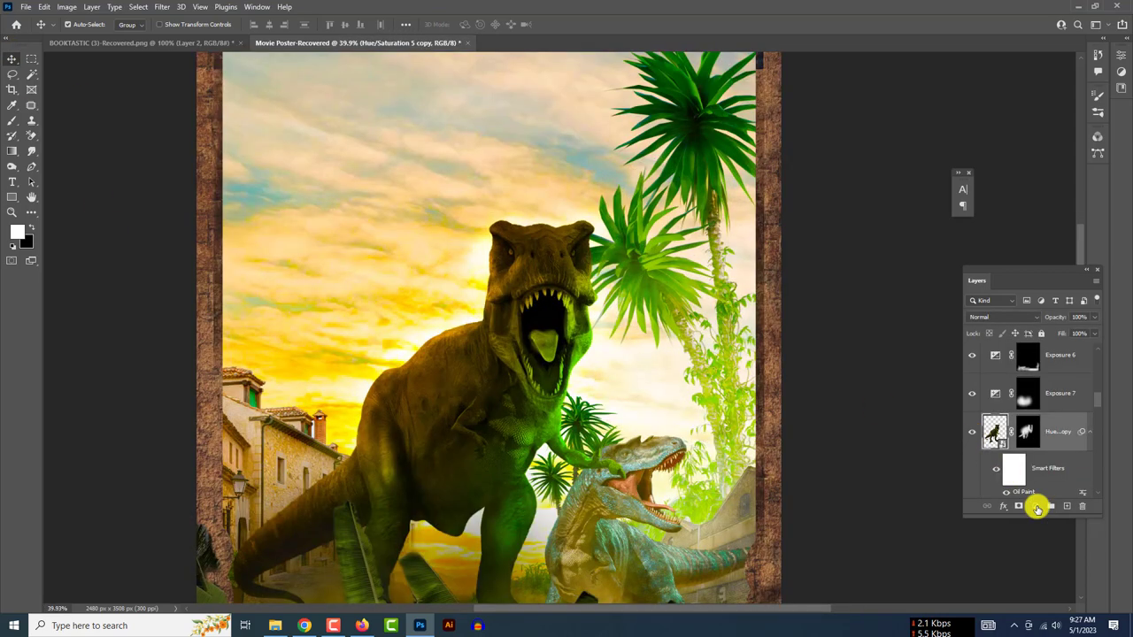
- Add a clipped colorized Hue/Saturation layer: hue 36, saturation 44, lightness +66
click(1035, 506)
drag(995, 180, 1072, 177)
mouse_move(984, 157)
mouse_down()
mouse_move(962, 157)
mouse_move(1009, 157)
mouse_up()
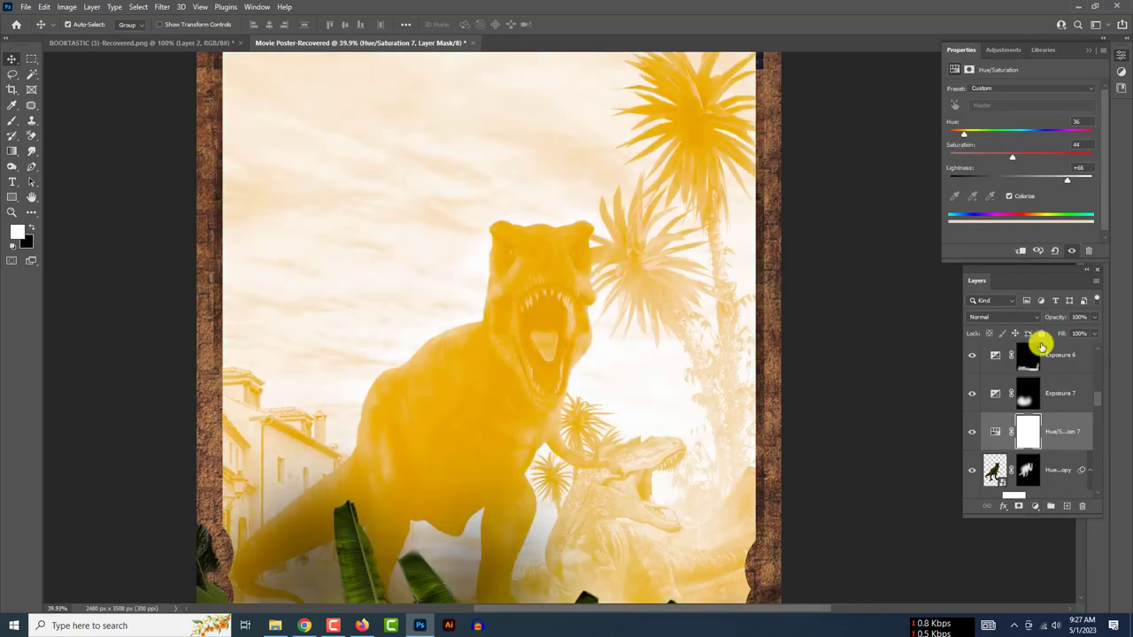
alt+click(1046, 450)
- Invert the tint's mask, paint the yellow onto the T-rex, and group the layers
click(1045, 439)
key(ctrl+i)
scroll(354, 314, up, 3)
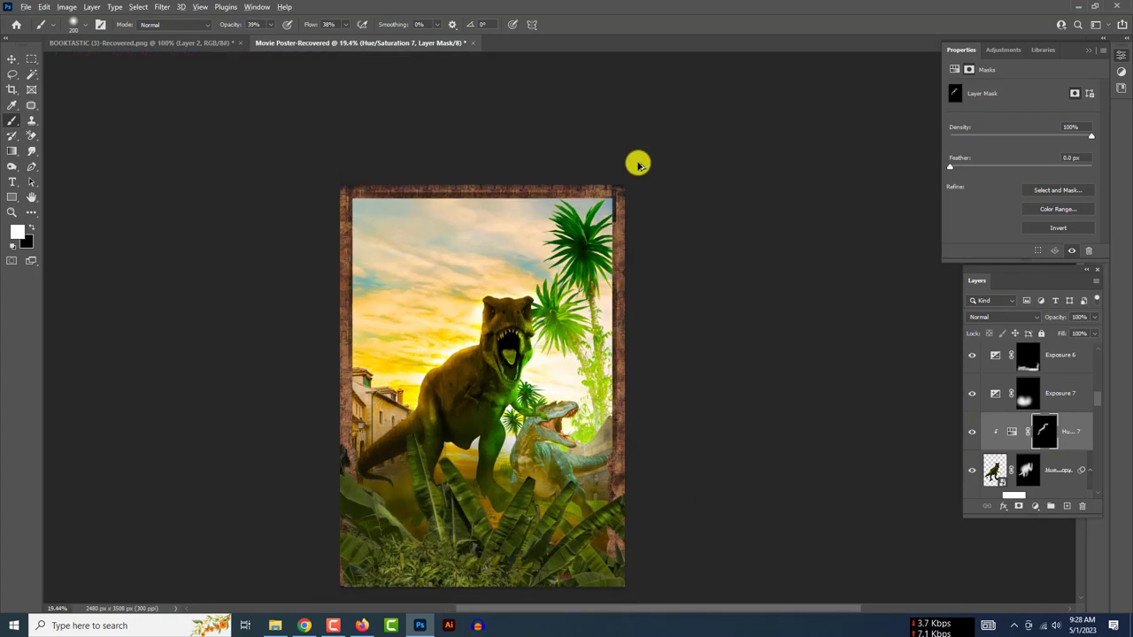
drag(673, 115, 974, 434)
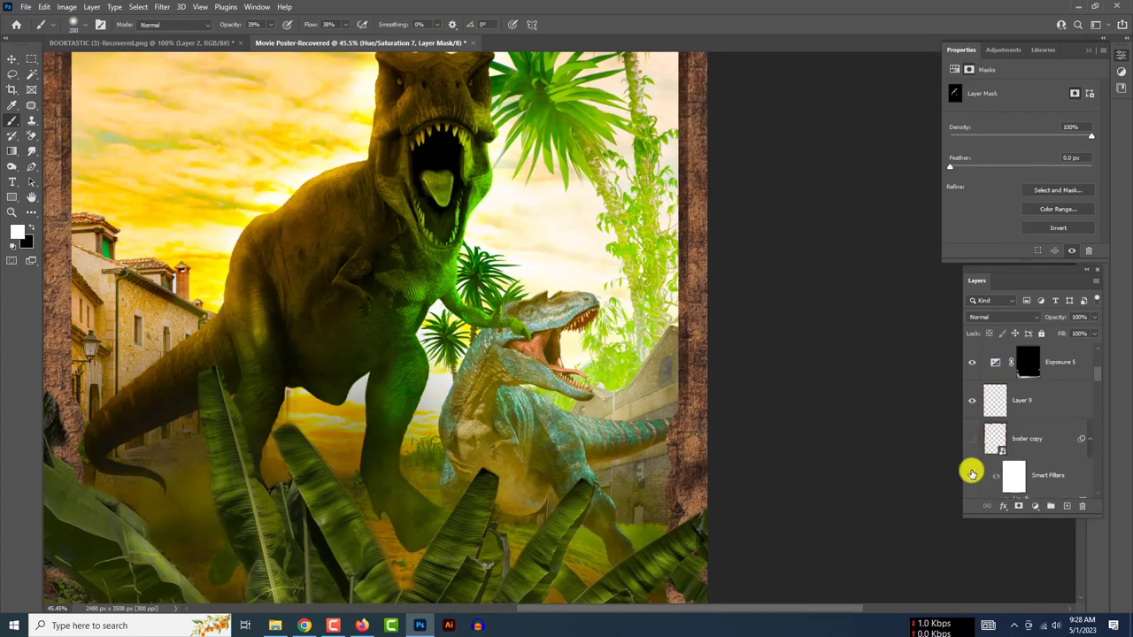
key(ctrl+g)
- Boost vibrance and saturation with a Vibrance layer clipped to Group 2
key(ctrl+0)
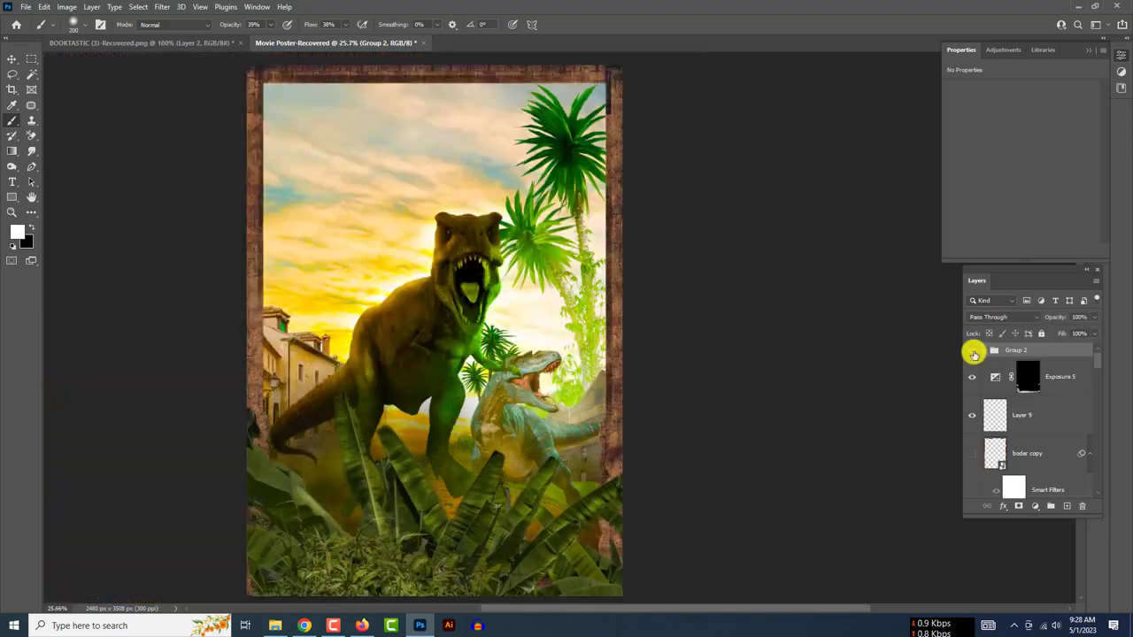
drag(1020, 122, 1067, 124)
alt+click(1074, 383)
scroll(471, 558, up, 2)
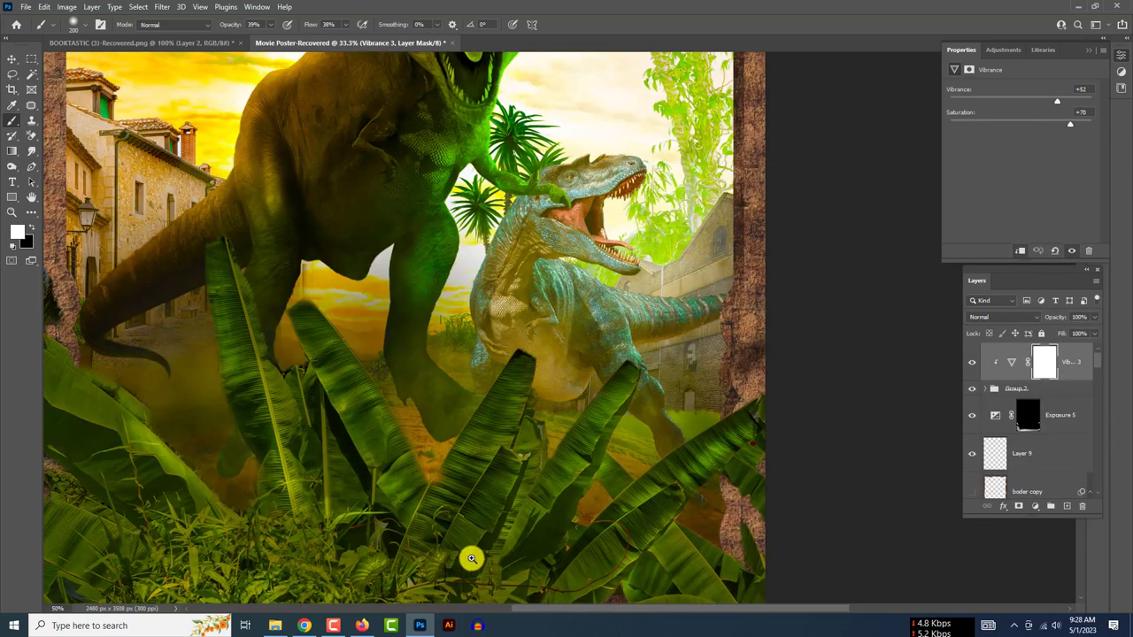
- Add a Brightness/Contrast layer with inverted mask and paint brightness onto the banana leaves
key(ctrl+minus)
key(ctrl+minus)
click(12, 58)
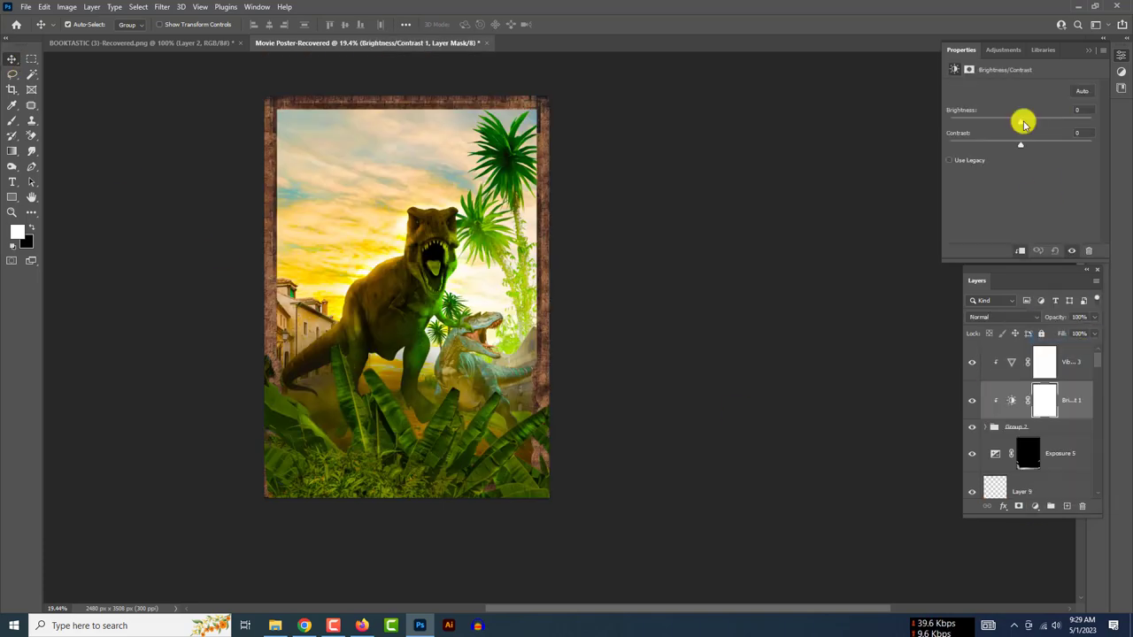
mouse_move(1021, 118)
mouse_down()
mouse_move(1063, 133)
mouse_move(1051, 121)
mouse_up()
key(ctrl+i)
key(b)
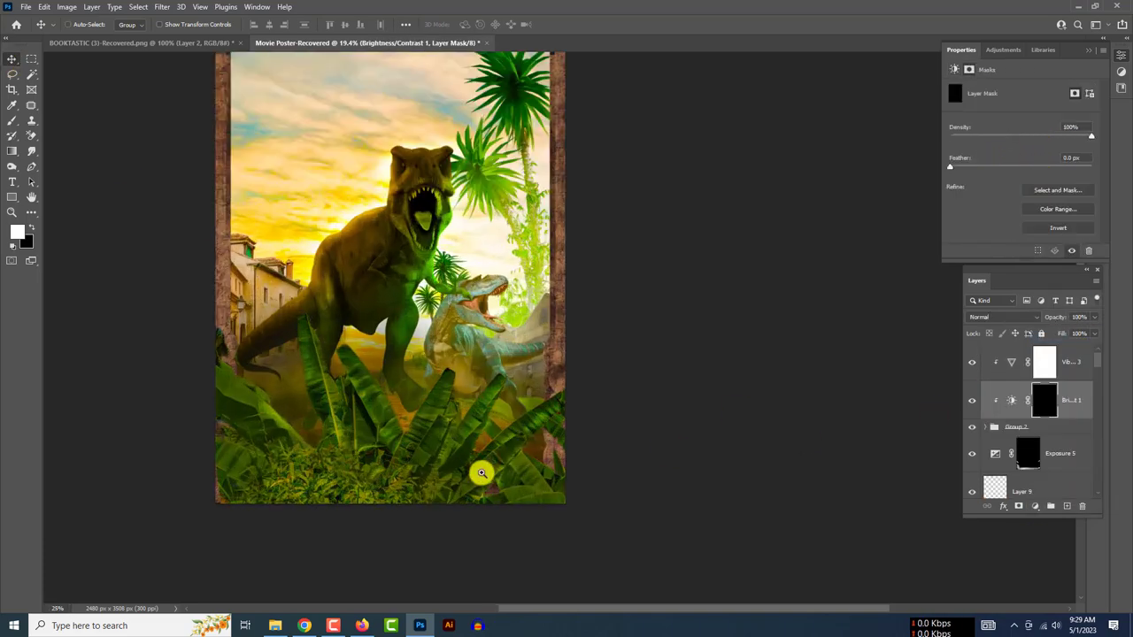
scroll(481, 470, up, 5)
scroll(410, 329, down, 1)
drag(410, 328, 291, 313)
scroll(230, 309, down, 1)
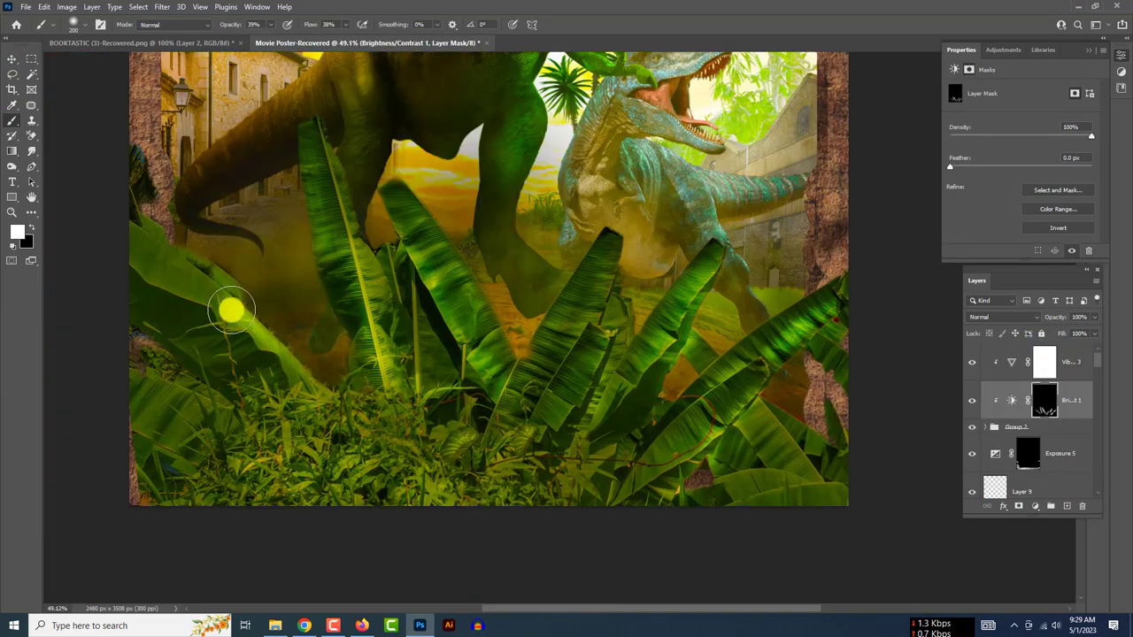
scroll(336, 432, up, 1)
key(x)
scroll(876, 435, down, 1)
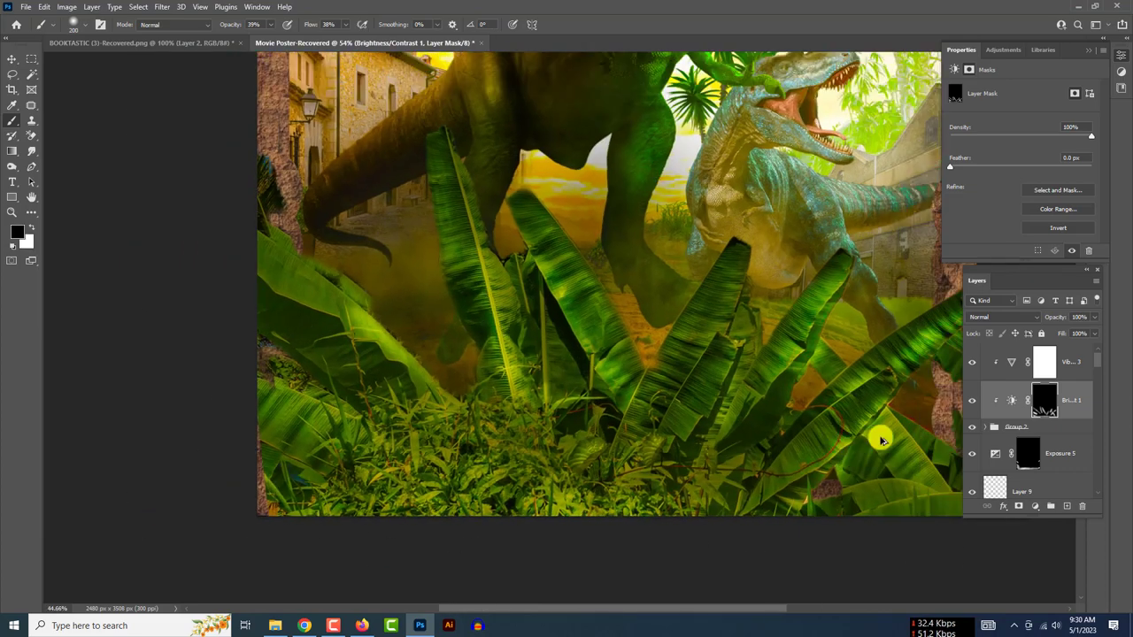
scroll(454, 392, down, 2)
scroll(341, 311, down, 1)
- Try enlarging Group 2 with Free Transform, then undo the enlargement
key(v)
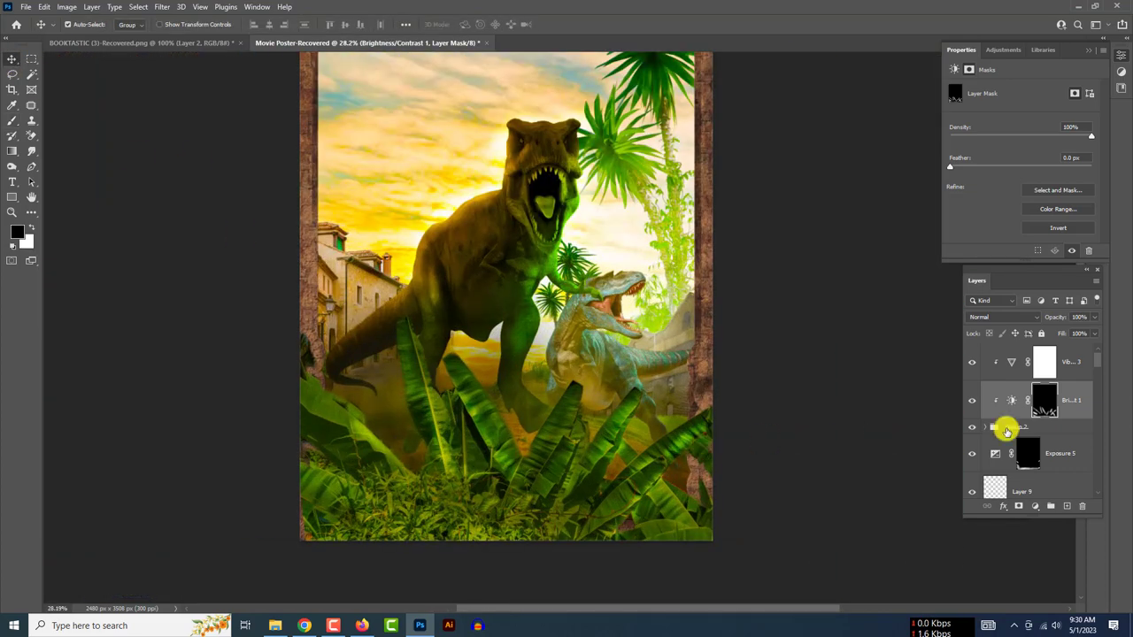
click(1006, 431)
key(ctrl+t)
scroll(554, 495, down, 2)
scroll(531, 460, down, 1)
scroll(531, 460, up, 1)
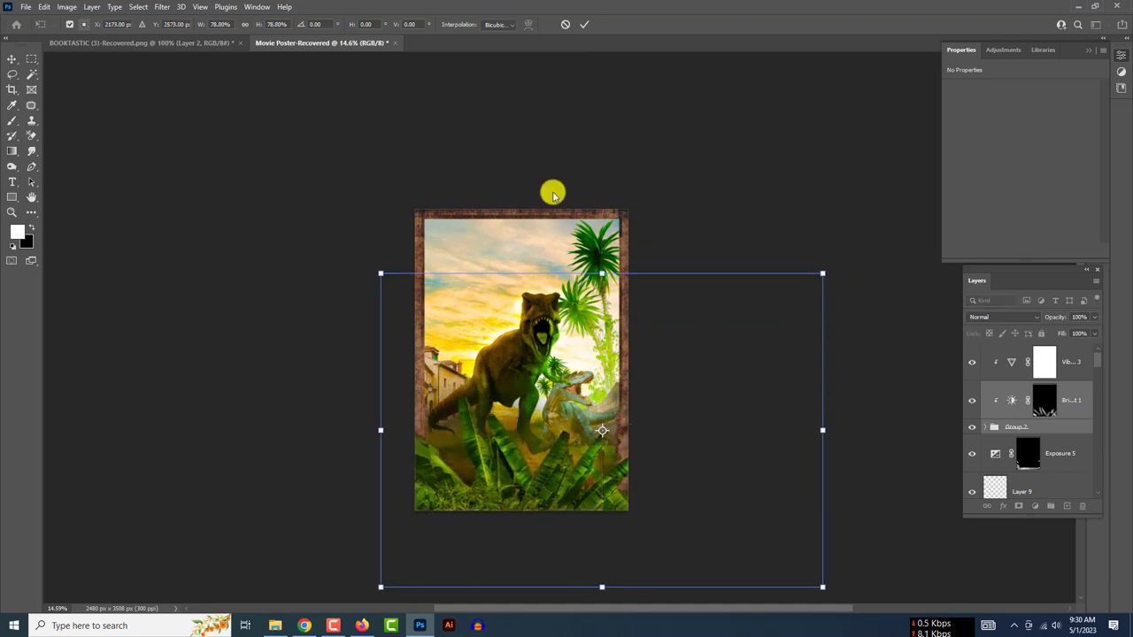
click(584, 24)
key(ctrl+z)
scroll(513, 380, down, 2)
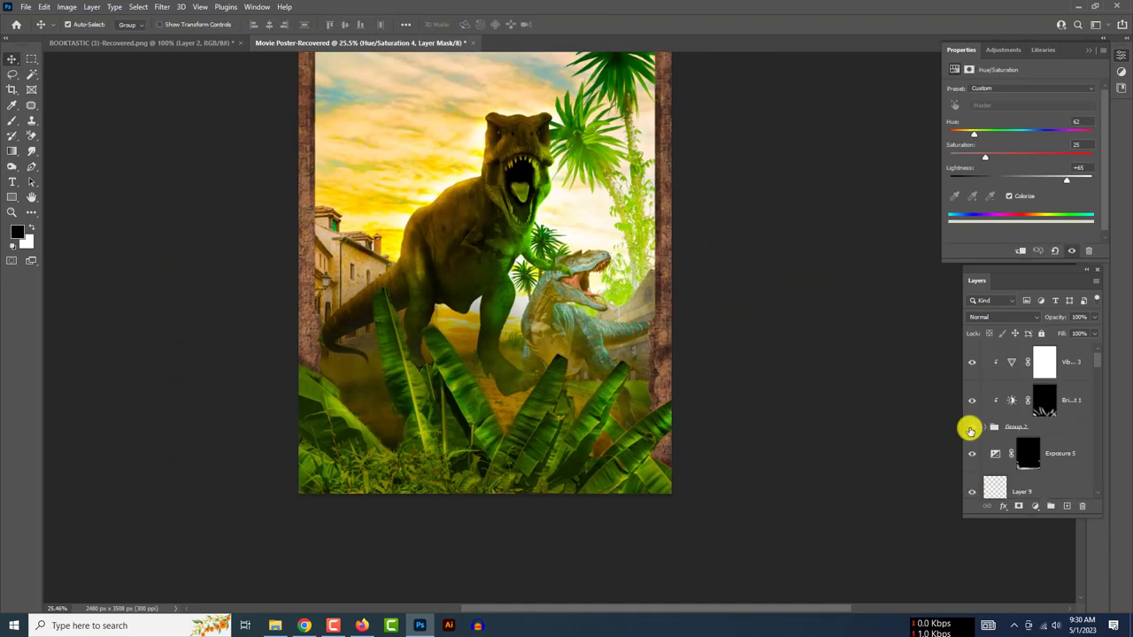
- Apply Puppet Warp to the T-rex Layer 2 and pin a point on its body
click(978, 374)
click(43, 7)
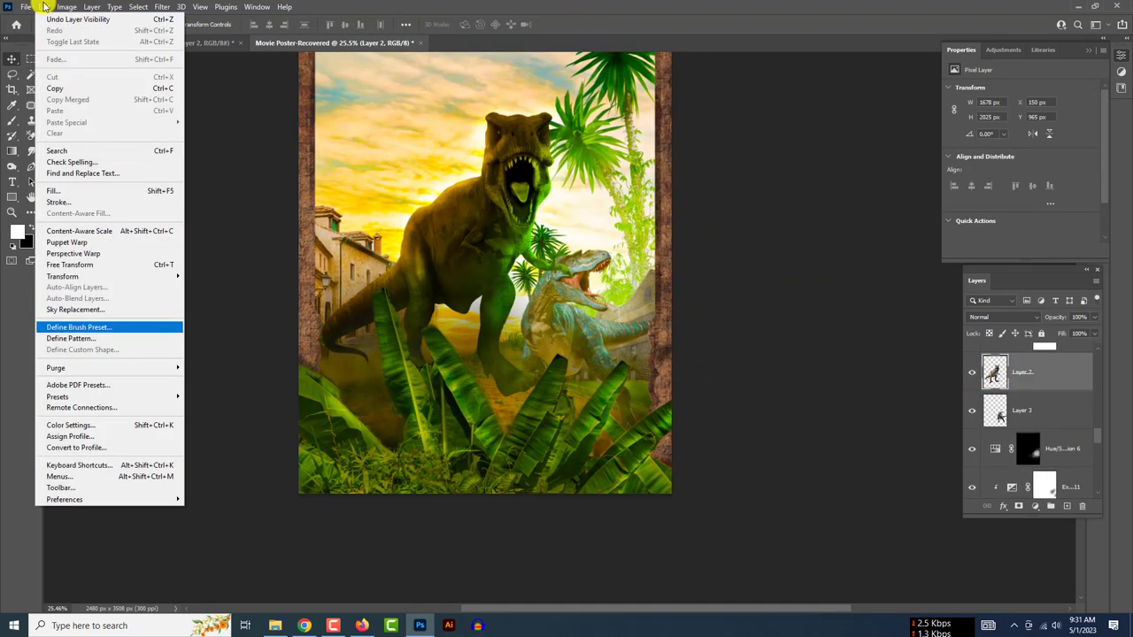
click(80, 240)
click(517, 389)
scroll(517, 389, up, 5)
key(ctrl+0)
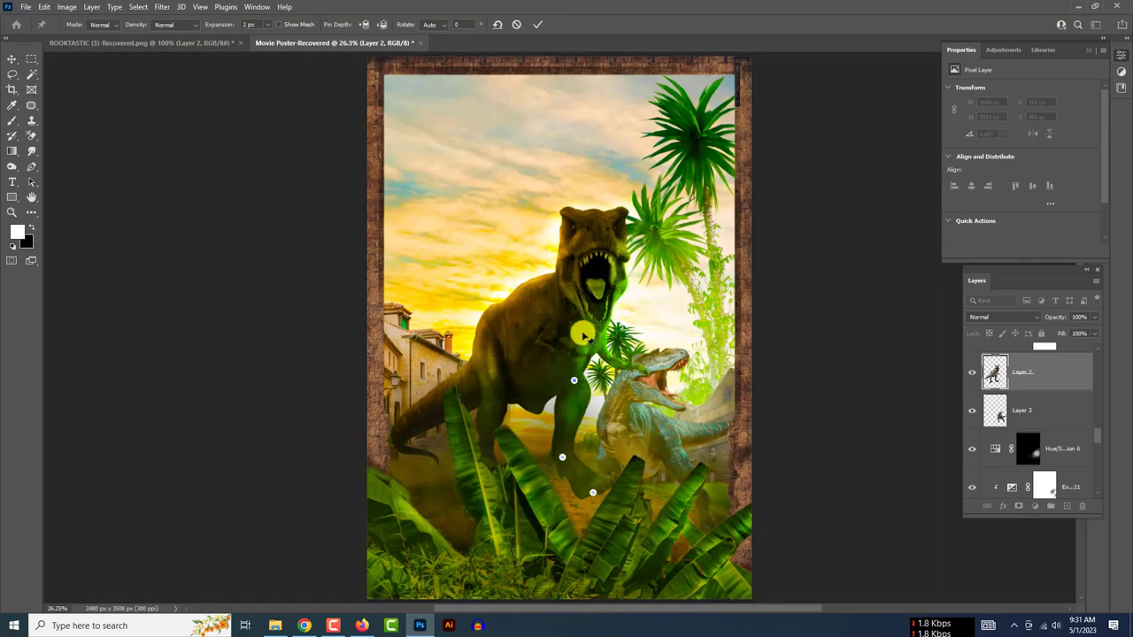
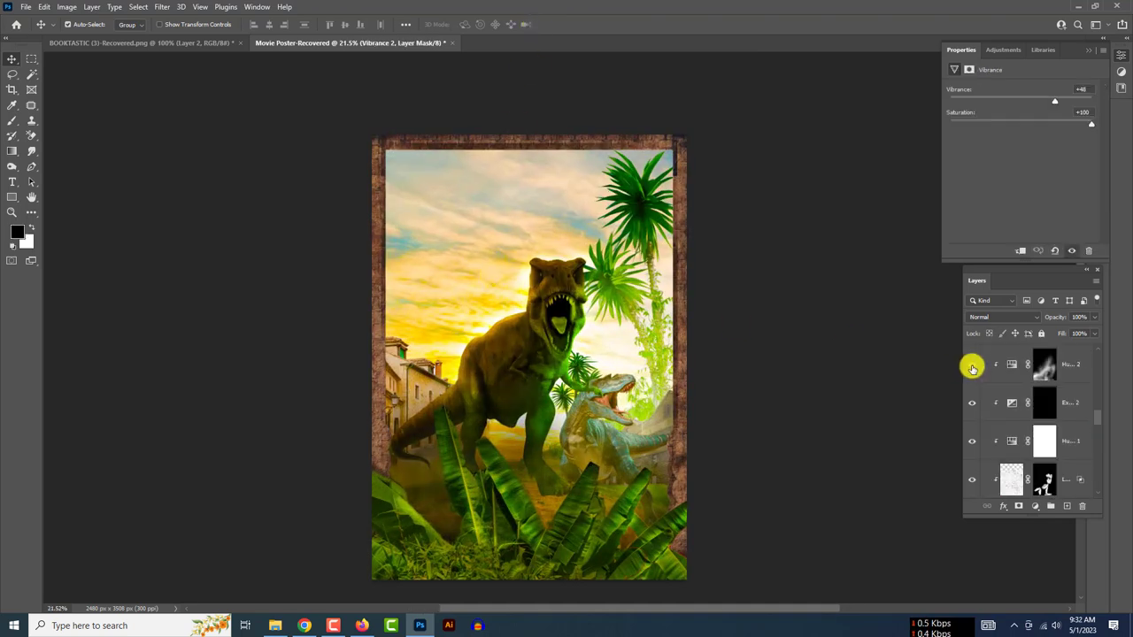
- Hide the border layer and discard a trial Exposure adjustment layer
click(972, 376)
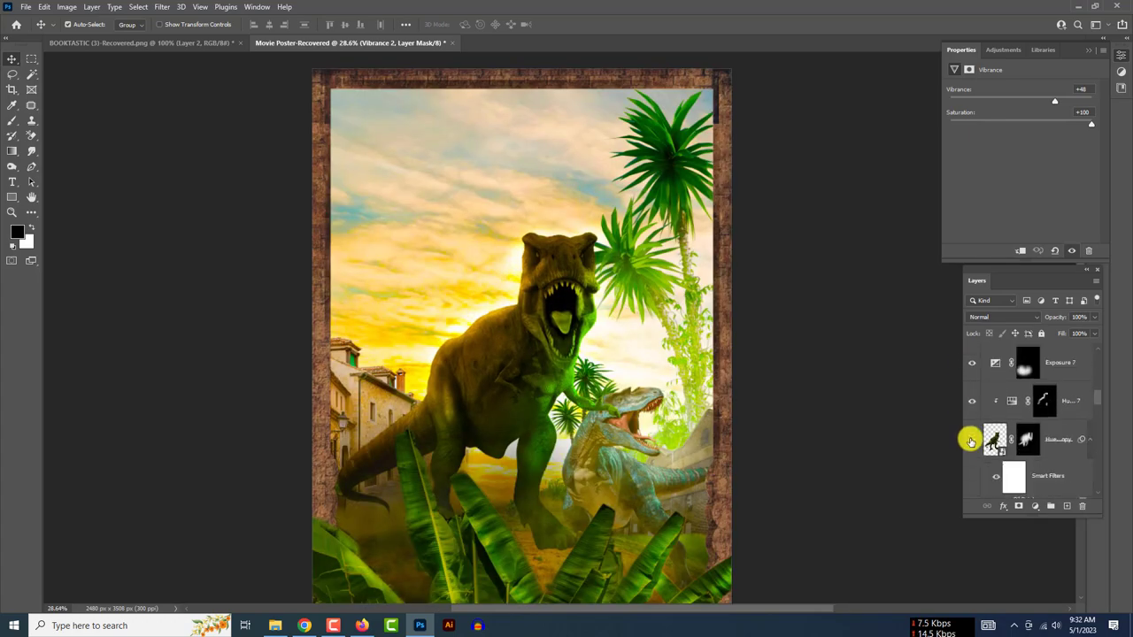
click(1035, 505)
click(1040, 363)
mouse_move(1039, 119)
mouse_down()
mouse_move(1012, 119)
mouse_move(1020, 149)
mouse_up()
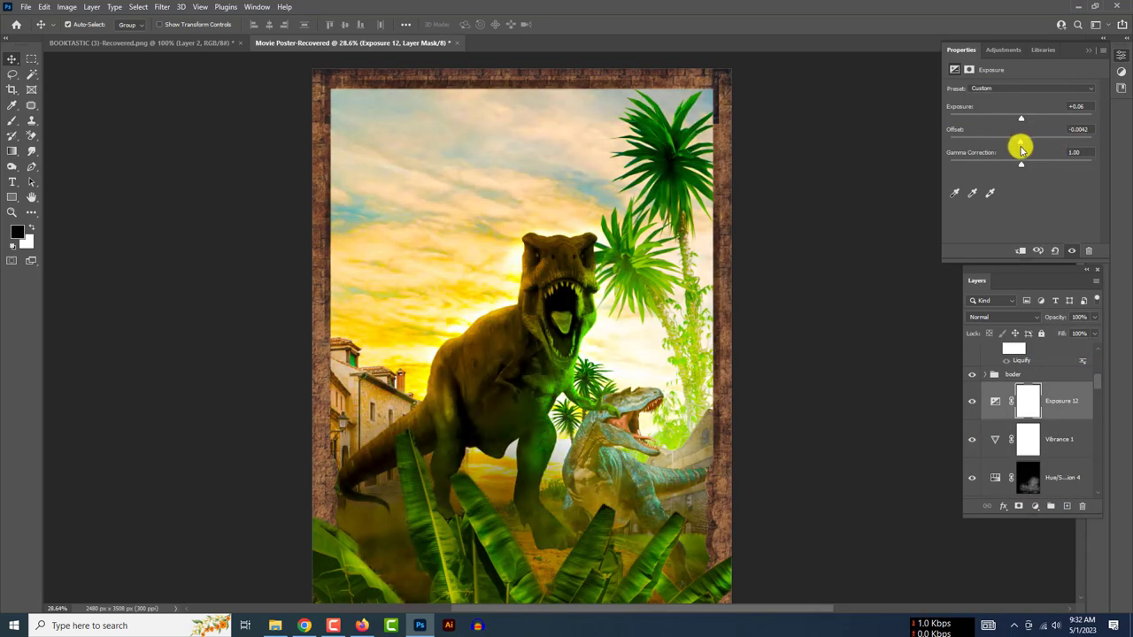
click(1082, 507)
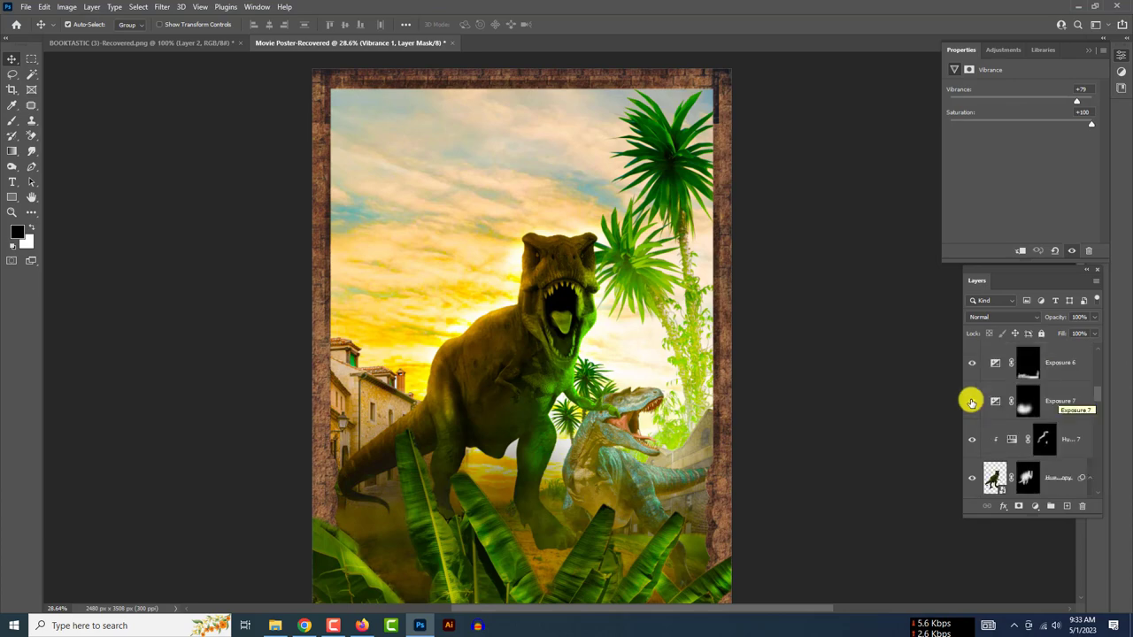
- Add a new Exposure adjustment layer, raise it to 12, and compare it on and off
click(1035, 505)
click(1040, 363)
drag(1011, 118, 1029, 119)
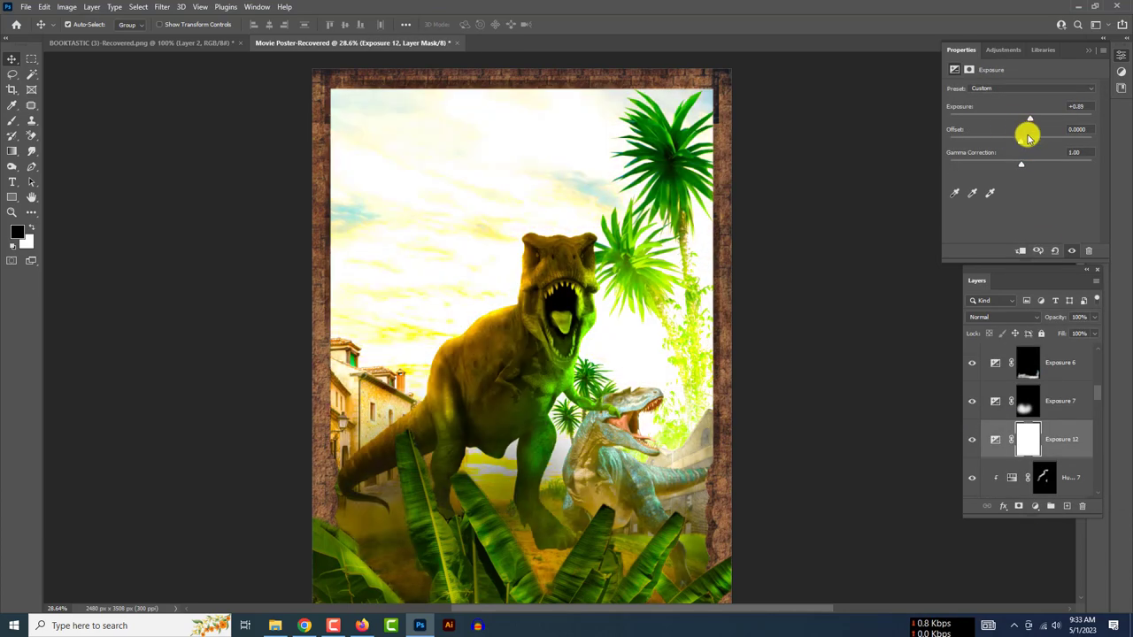
drag(1027, 163, 1031, 169)
click(972, 439)
click(972, 439)
- Invert the Exposure 12 mask and paint white over the sky behind the T-rex's head
key(ctrl+i)
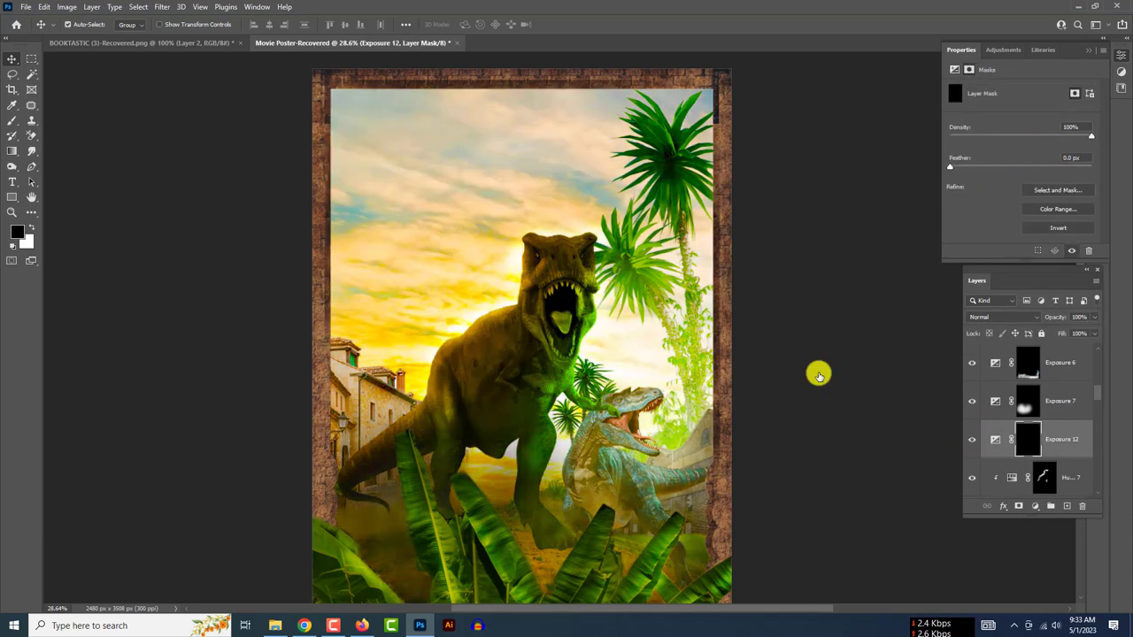
key(b)
scroll(492, 296, up, 3)
scroll(708, 188, down, 2)
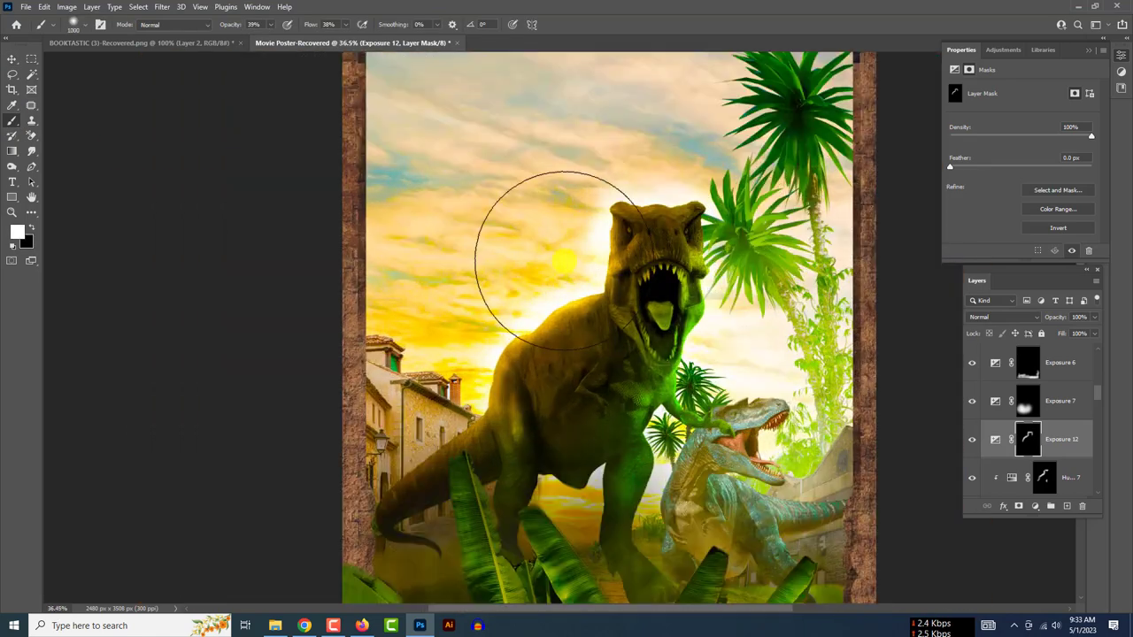
drag(543, 213, 607, 345)
scroll(451, 409, down, 2)
scroll(599, 453, up, 2)
scroll(599, 453, down, 1)
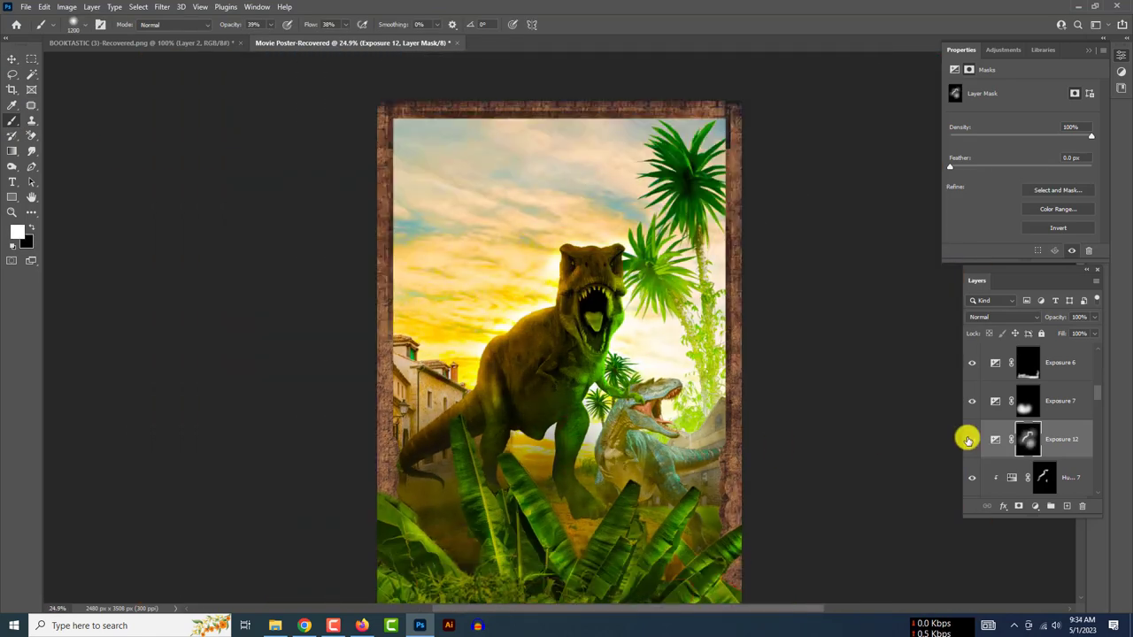
click(972, 439)
click(971, 439)
drag(631, 195, 737, 169)
scroll(421, 226, down, 1)
key(x)
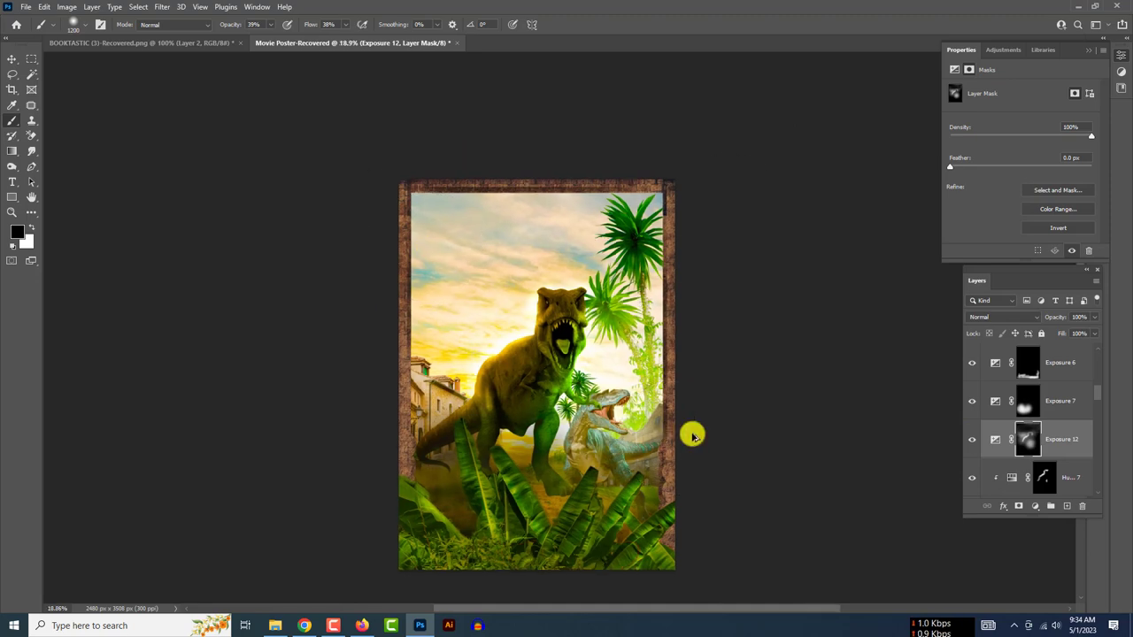
scroll(531, 416, up, 1)
- Toggle the Exposure layers' visibility to compare the brightened sky
click(12, 58)
click(971, 439)
click(972, 439)
click(973, 405)
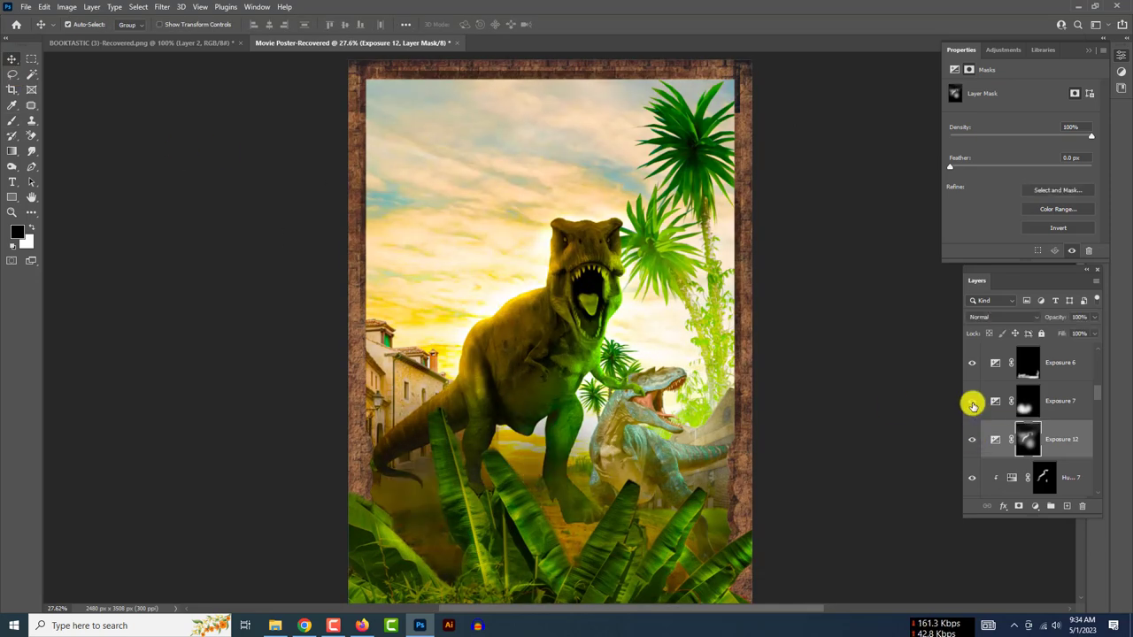
scroll(972, 416, up, 2)
click(971, 438)
click(971, 439)
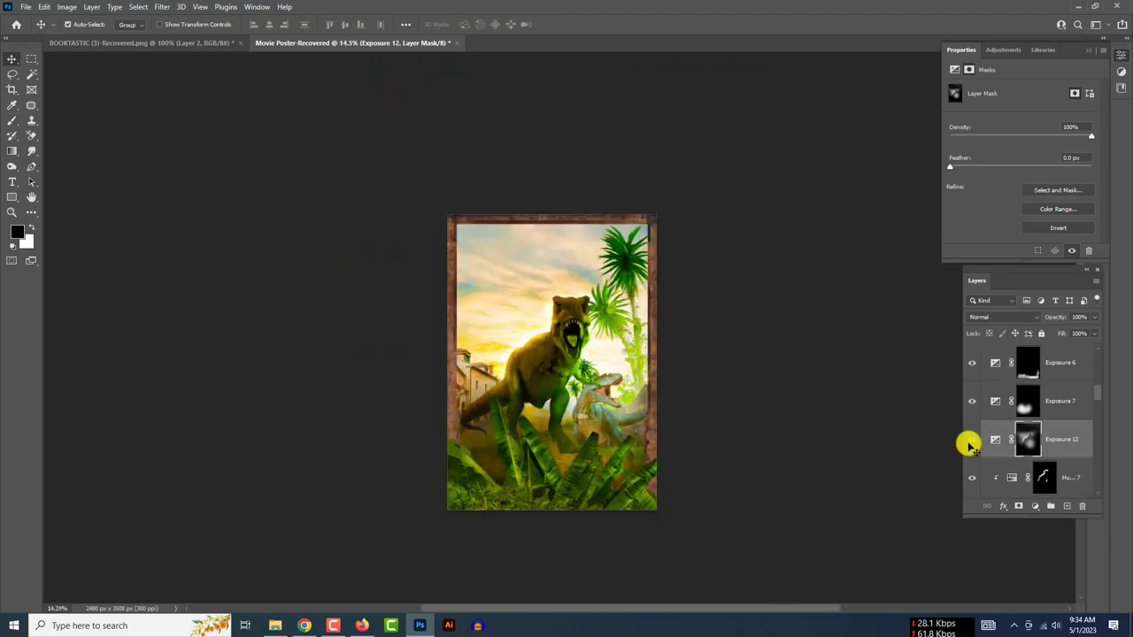
scroll(971, 442, down, 3)
scroll(580, 379, up, 5)
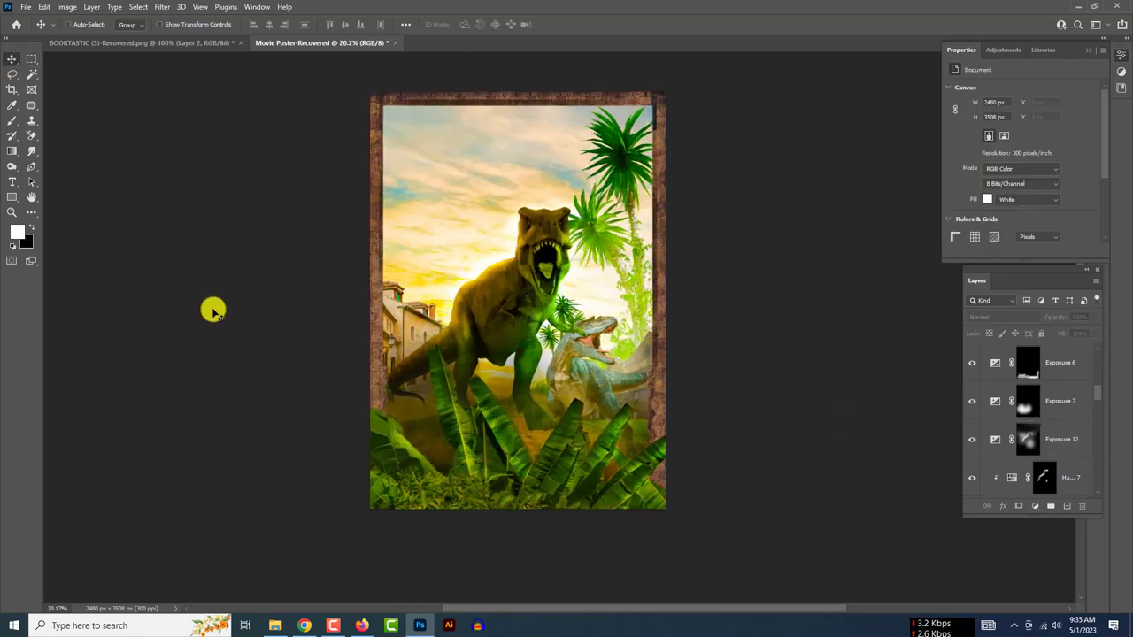
scroll(970, 443, down, 2)
- Darken the second dinosaur with an Exposure -5.67 layer clipped to it, comparing it on and off
click(973, 451)
click(1036, 505)
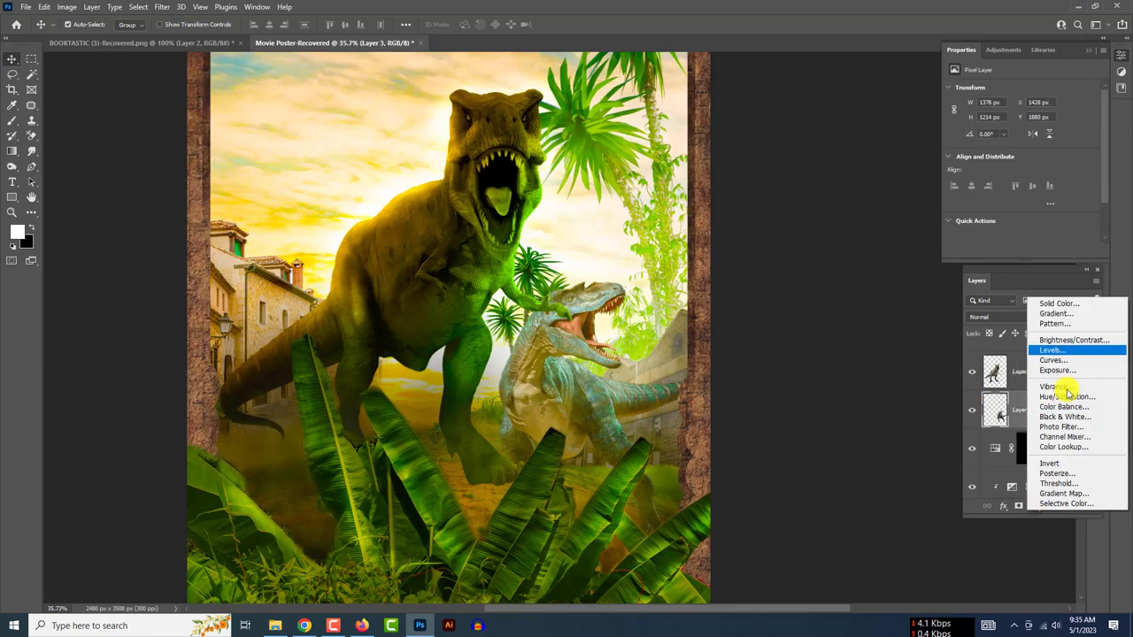
click(1073, 380)
drag(1021, 118, 975, 117)
key(ctrl+alt+g)
scroll(544, 372, up, 5)
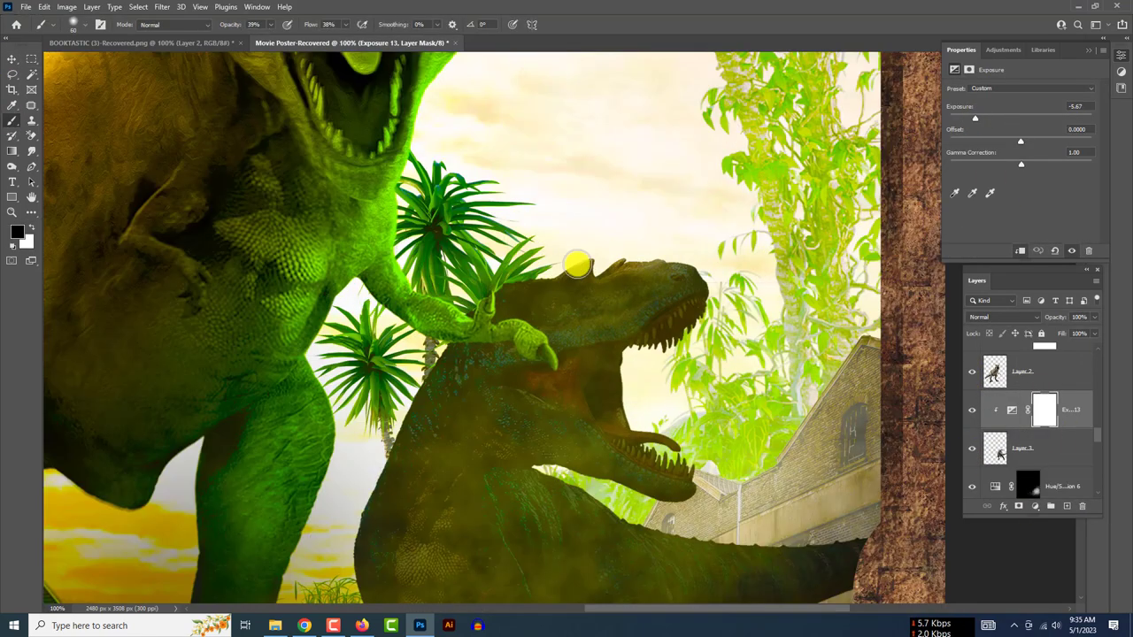
scroll(761, 416, down, 3)
scroll(637, 374, down, 2)
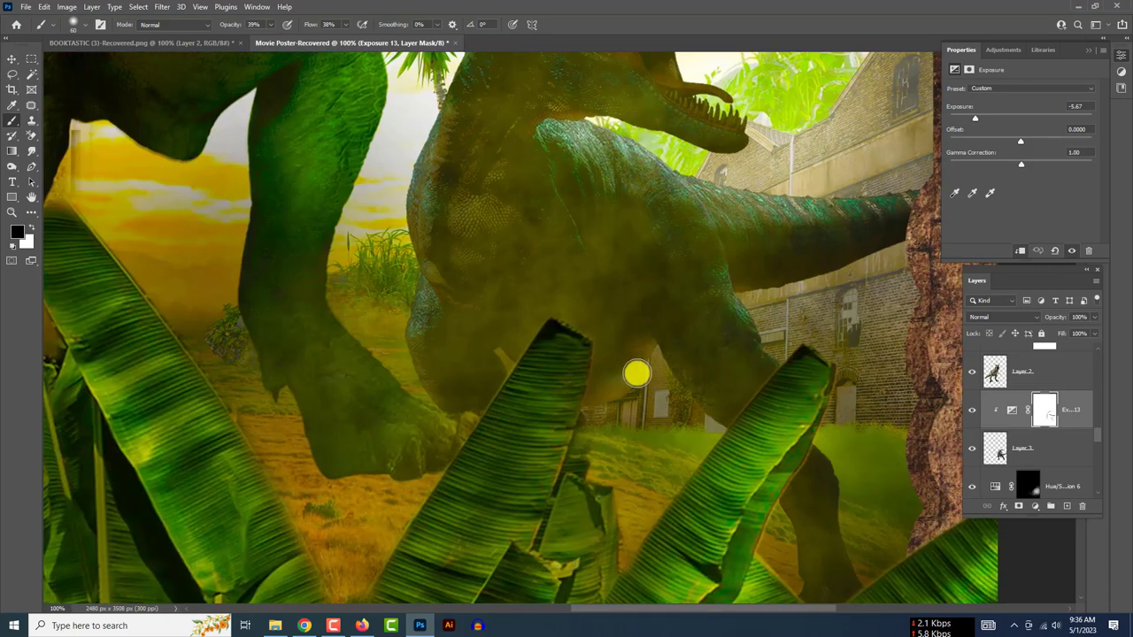
scroll(968, 362, down, 3)
click(970, 409)
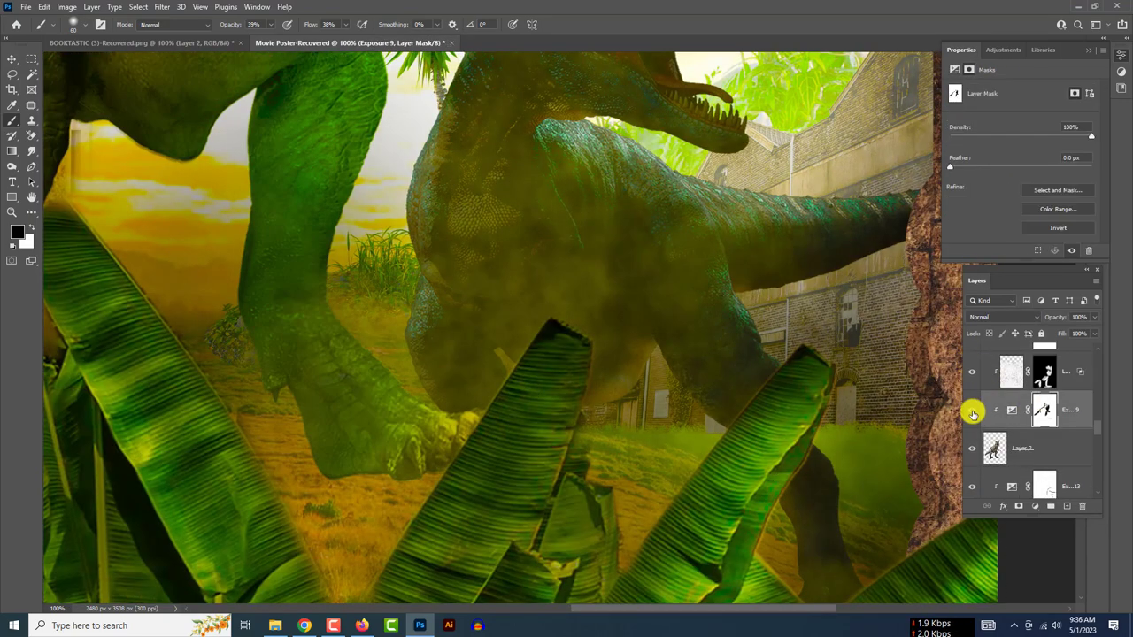
click(971, 409)
- Move the colorized Hue/Saturation tint layer over the second dinosaur
scroll(733, 430, down, 5)
scroll(531, 301, up, 3)
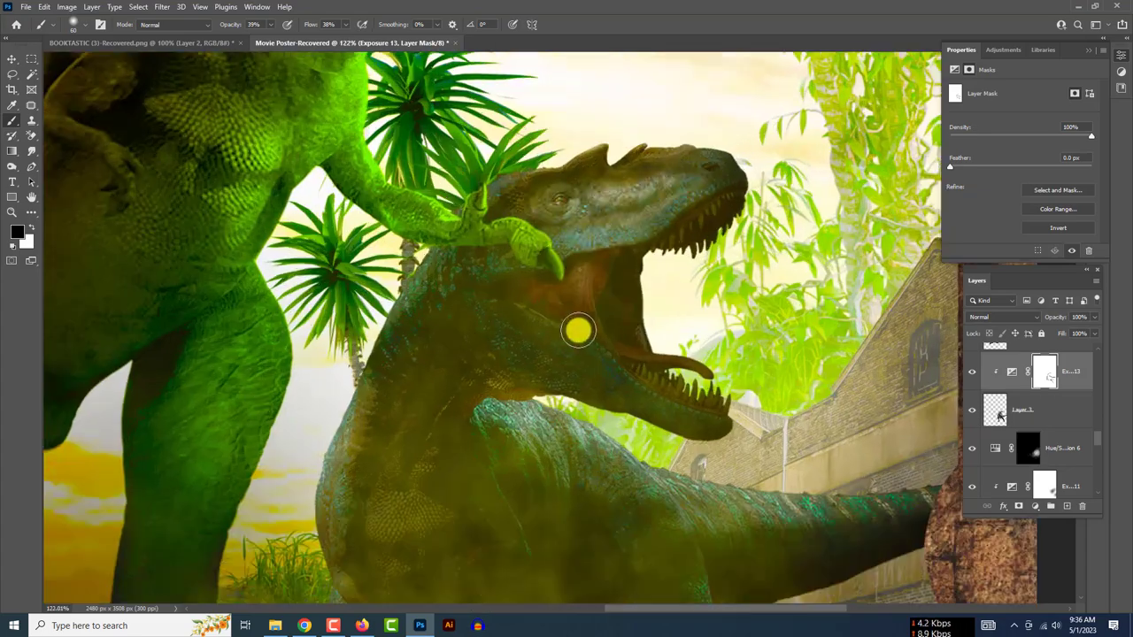
scroll(576, 329, down, 2)
scroll(607, 400, up, 1)
scroll(561, 311, down, 2)
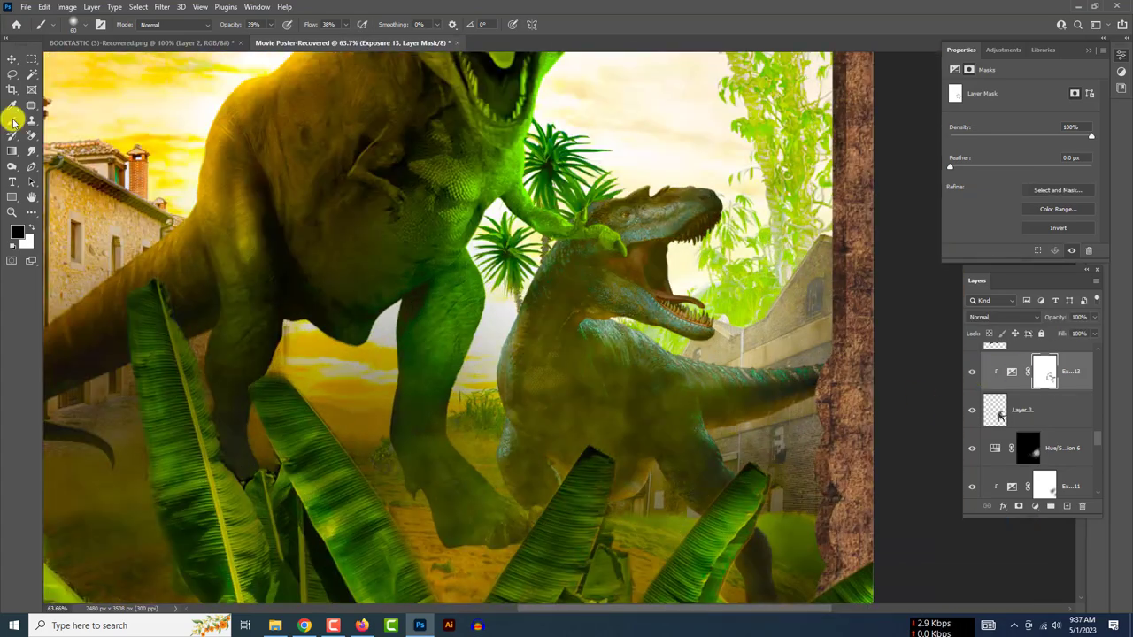
scroll(626, 257, down, 5)
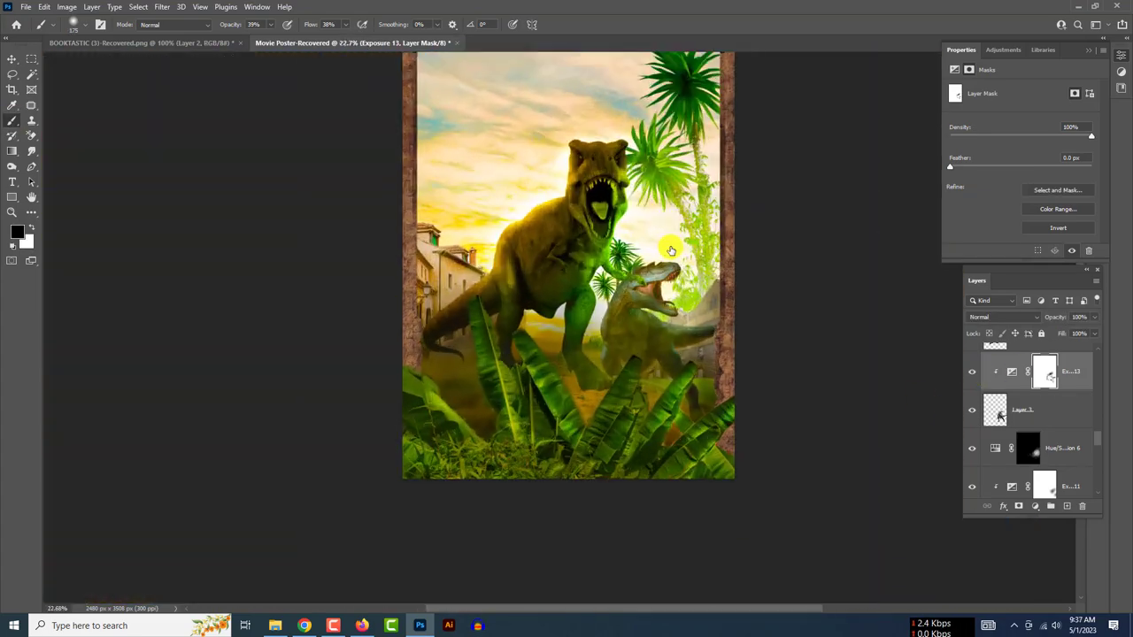
scroll(976, 374, up, 3)
drag(1066, 369, 1065, 392)
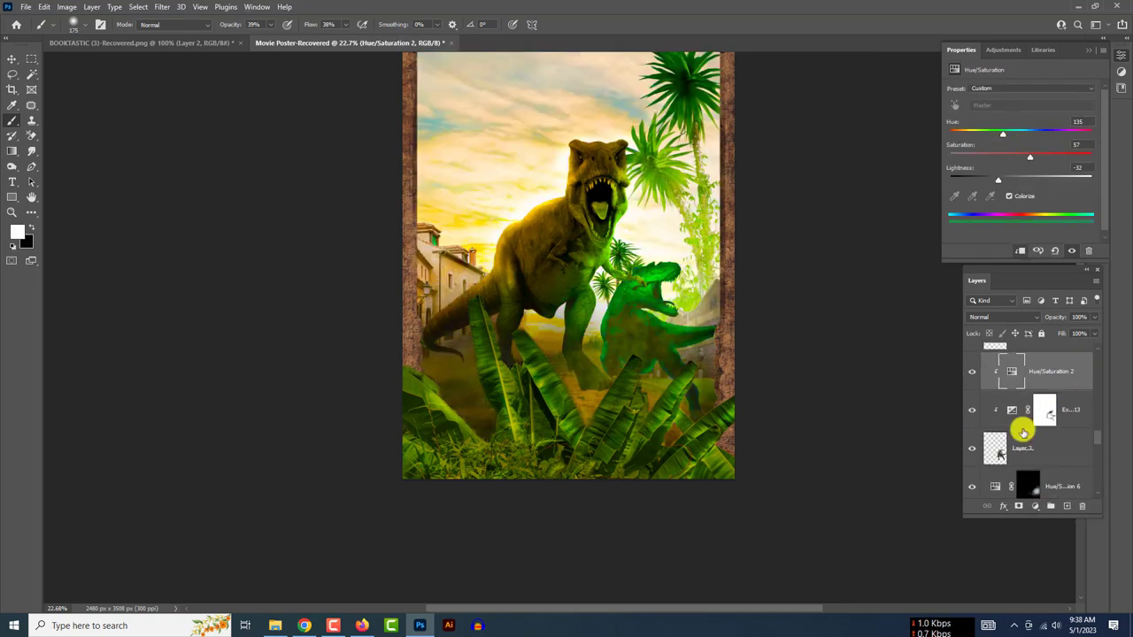
- Bring up the layer's Blending Options and fit the whole poster in view
double_click(1022, 432)
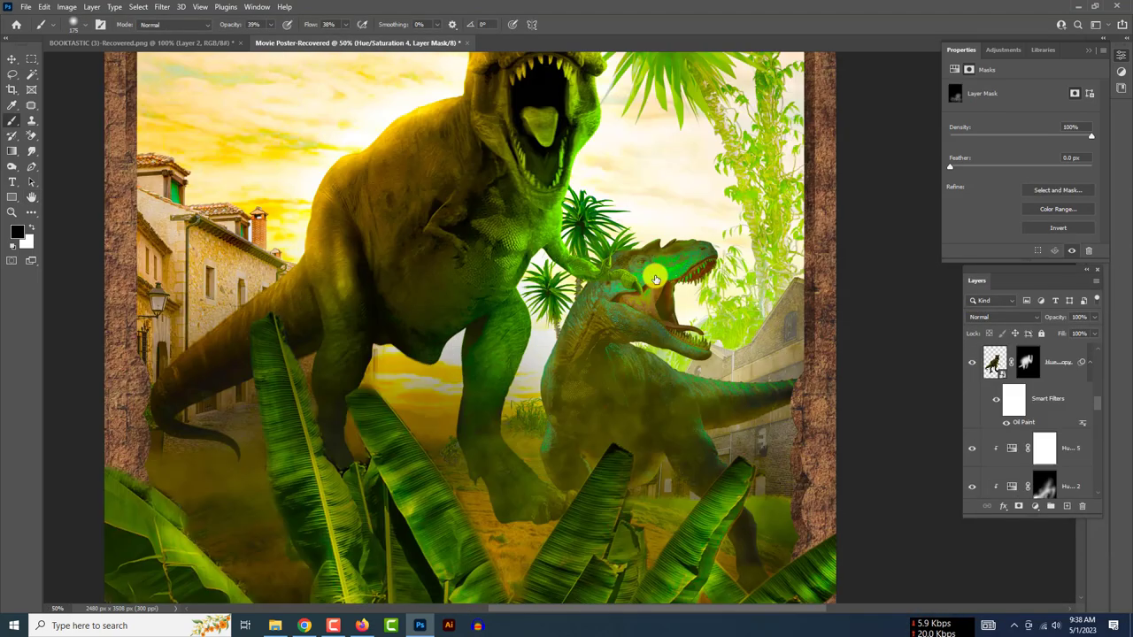
scroll(974, 398, down, 3)
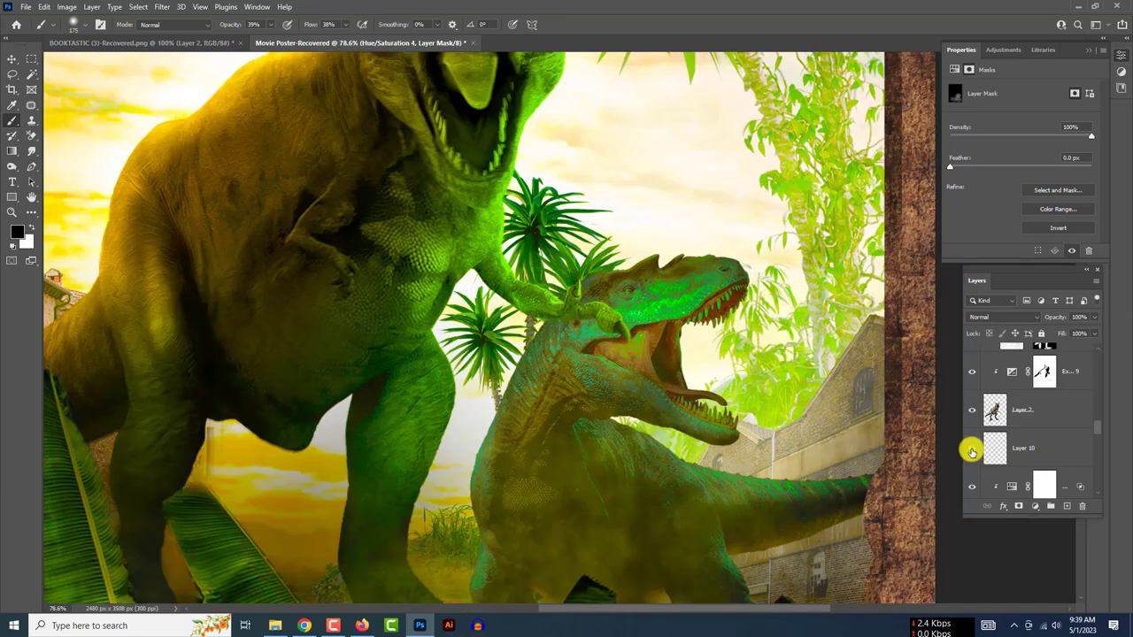
scroll(971, 449, up, 3)
key(ctrl+minus)
key(ctrl+minus)
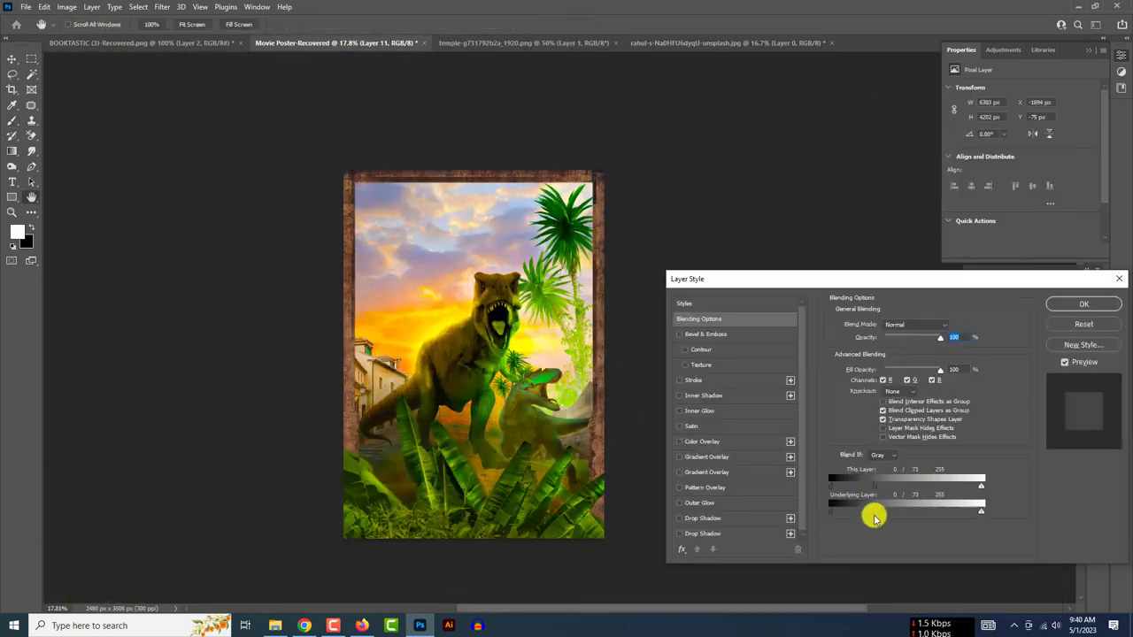
- Blend Layer 11's sky with the Blend If sliders and prepare white brushing on its mask
drag(980, 486, 968, 482)
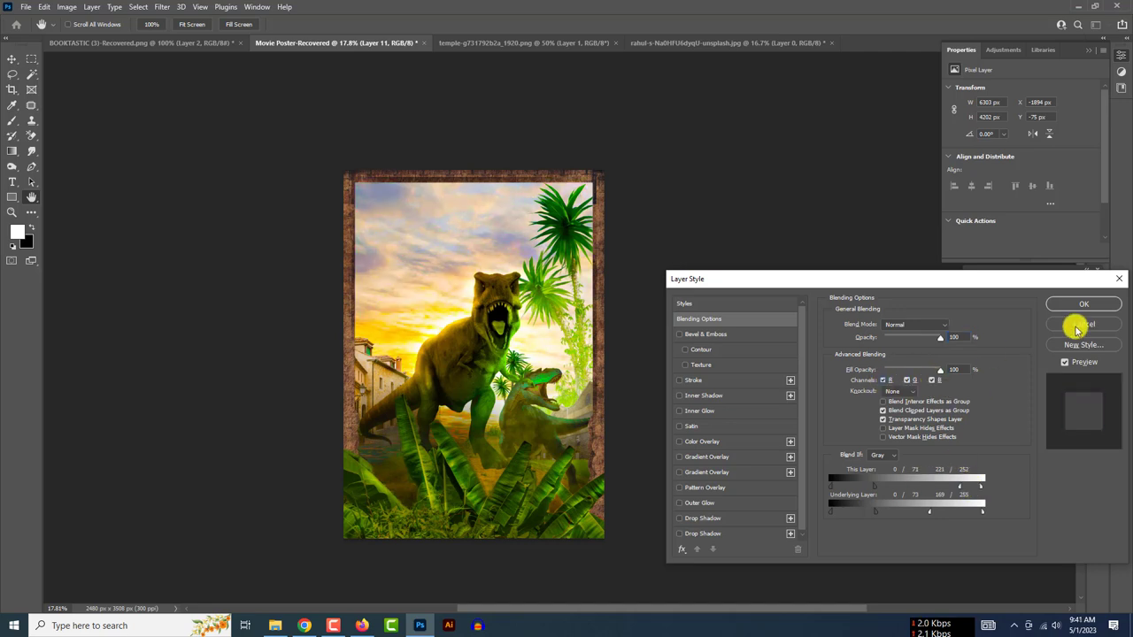
click(1077, 329)
click(1027, 441)
click(12, 120)
scroll(646, 304, down, 2)
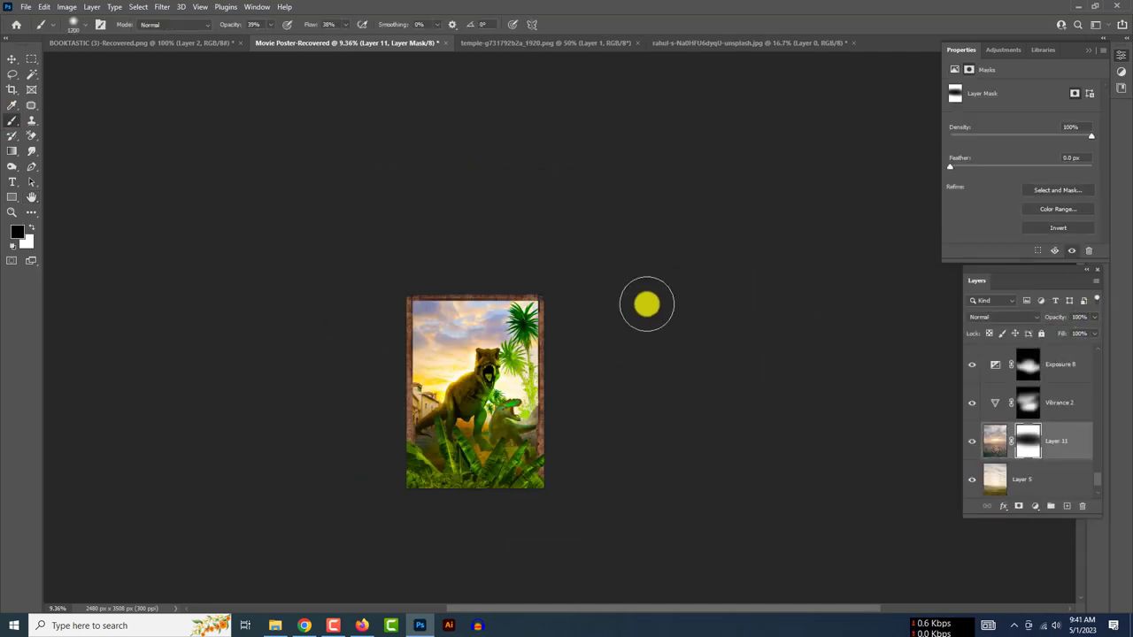
scroll(646, 304, up, 1)
key(x)
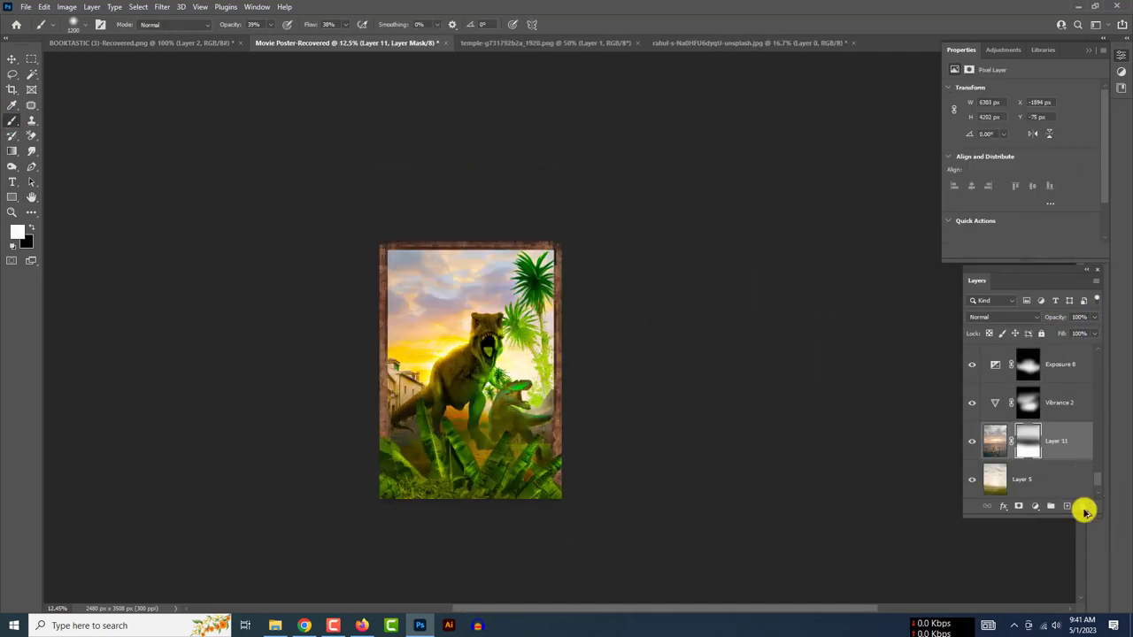
- Add a Brightness/Contrast 2 layer with an inverted mask and a lower-opacity soft brush
click(1035, 505)
click(1056, 299)
drag(1017, 139, 981, 147)
key(ctrl+i)
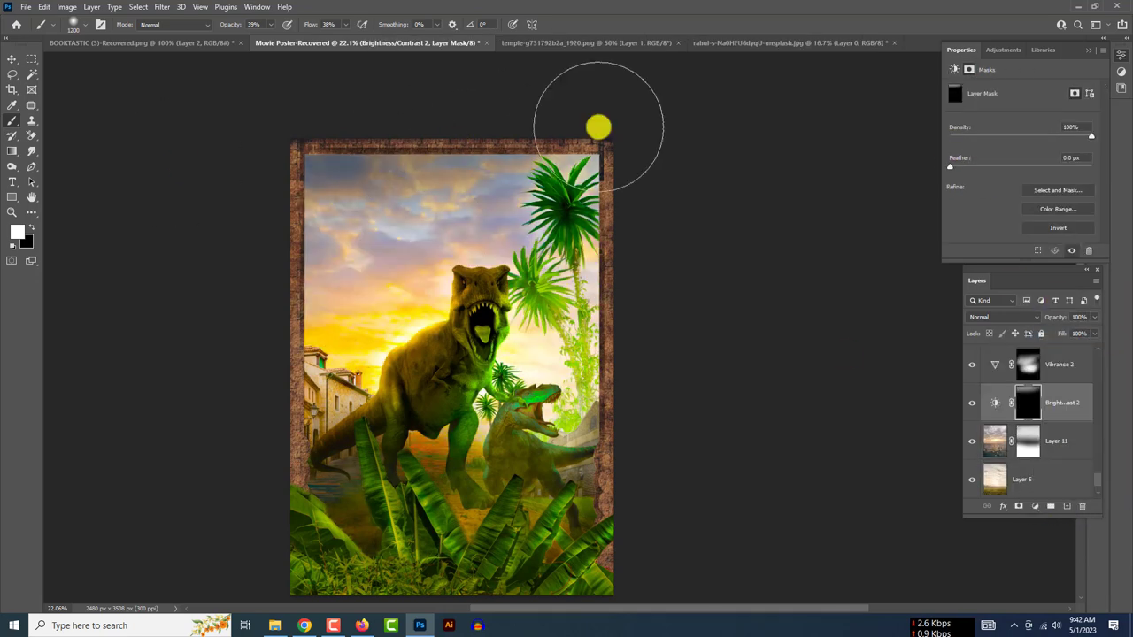
scroll(678, 165, down, 1)
drag(225, 24, 212, 24)
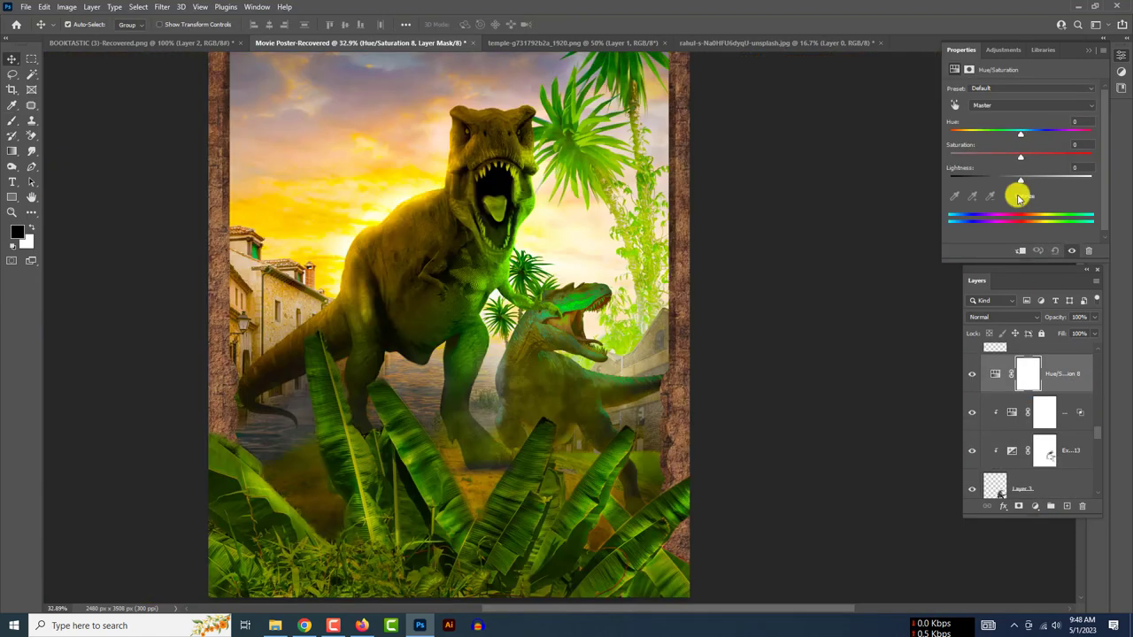
- Shift the Hue/Saturation tint toward yellow, raise its Lightness, and loosen its Blend If sliders
click(950, 132)
drag(950, 131, 963, 131)
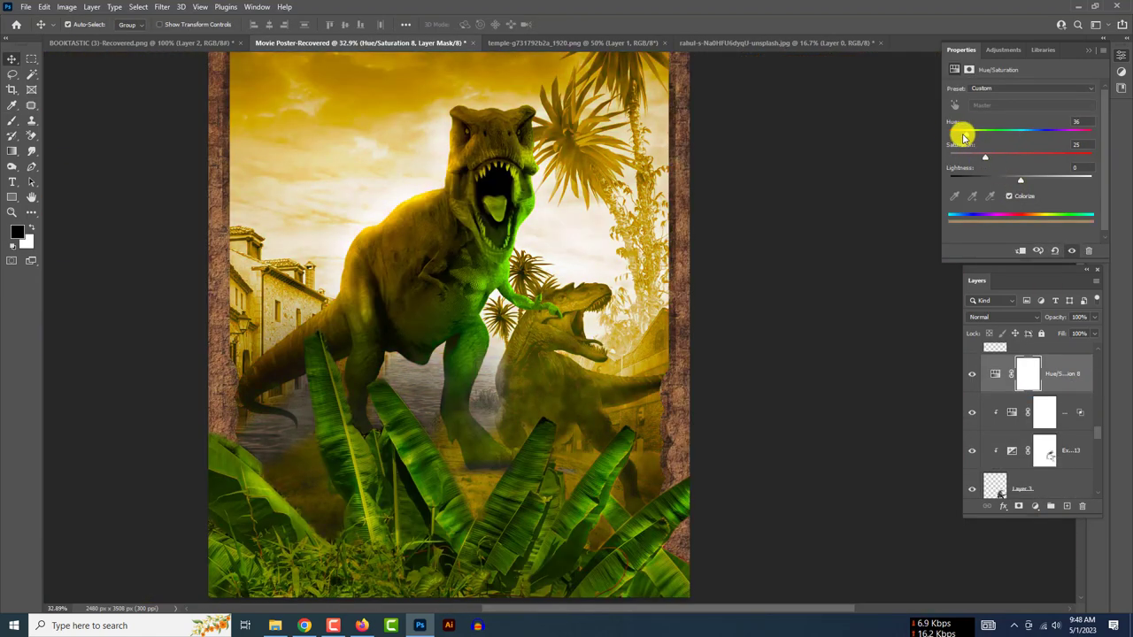
drag(1021, 180, 1033, 182)
double_click(1071, 377)
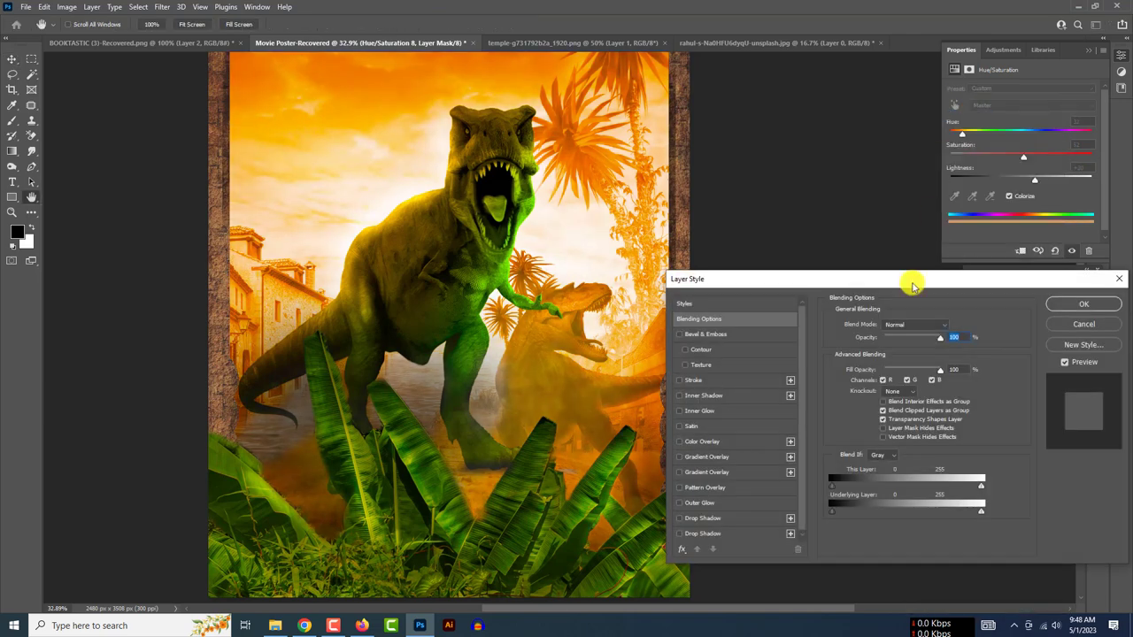
drag(920, 513, 880, 487)
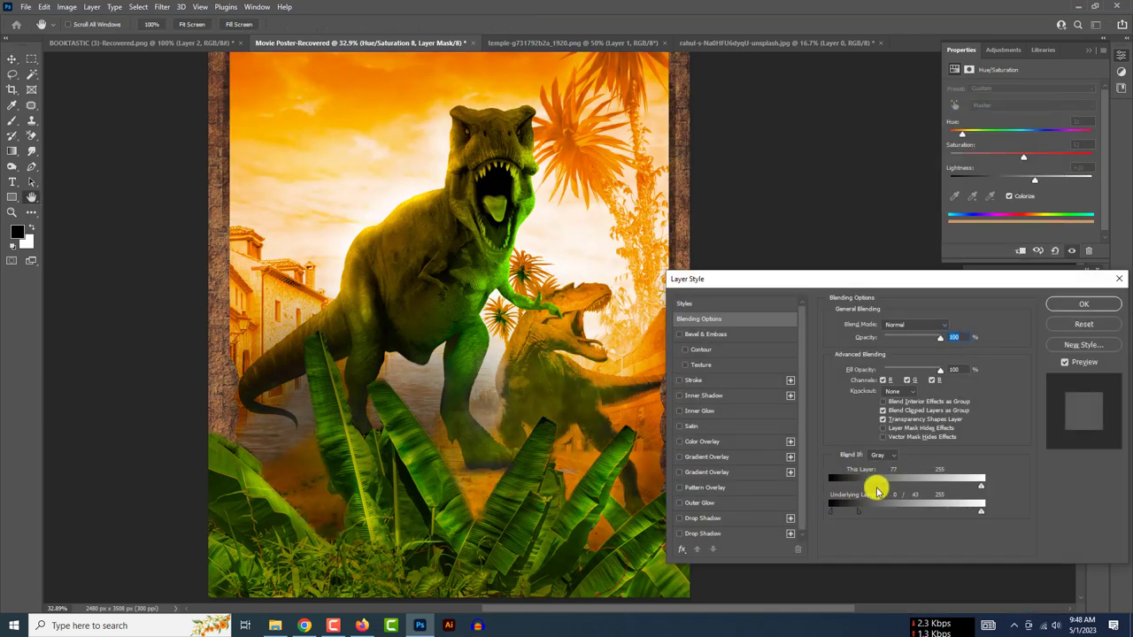
click(1083, 304)
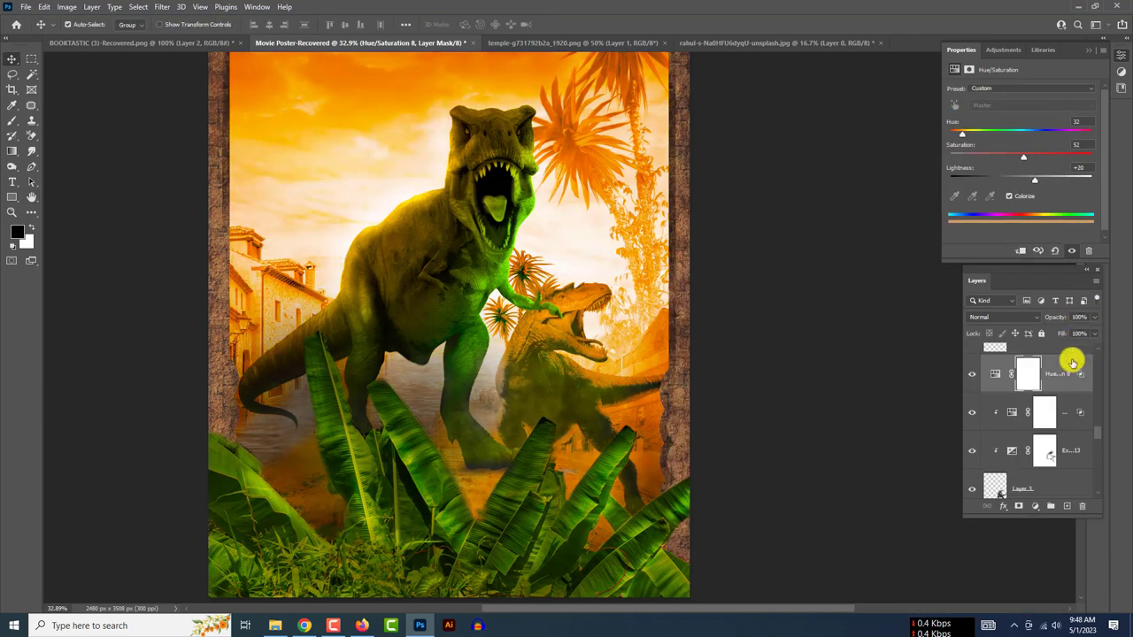
- Invert the Hue/Saturation mask and brush white to colour the small dinosaur green
click(1044, 373)
key(ctrl+i)
click(519, 339)
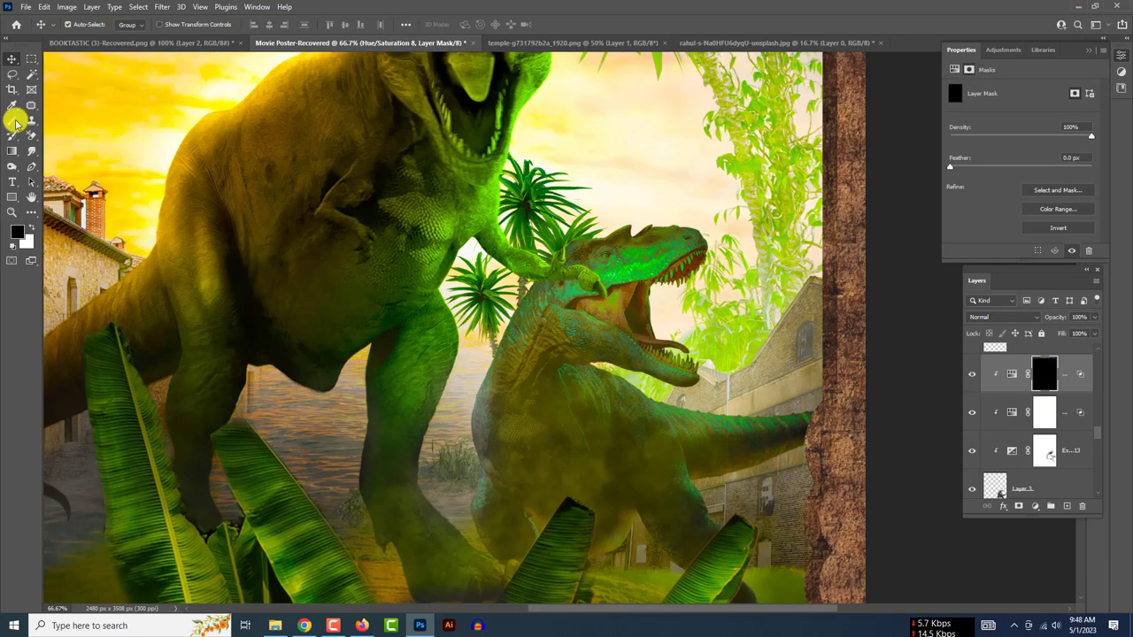
click(11, 121)
scroll(645, 352, down, 3)
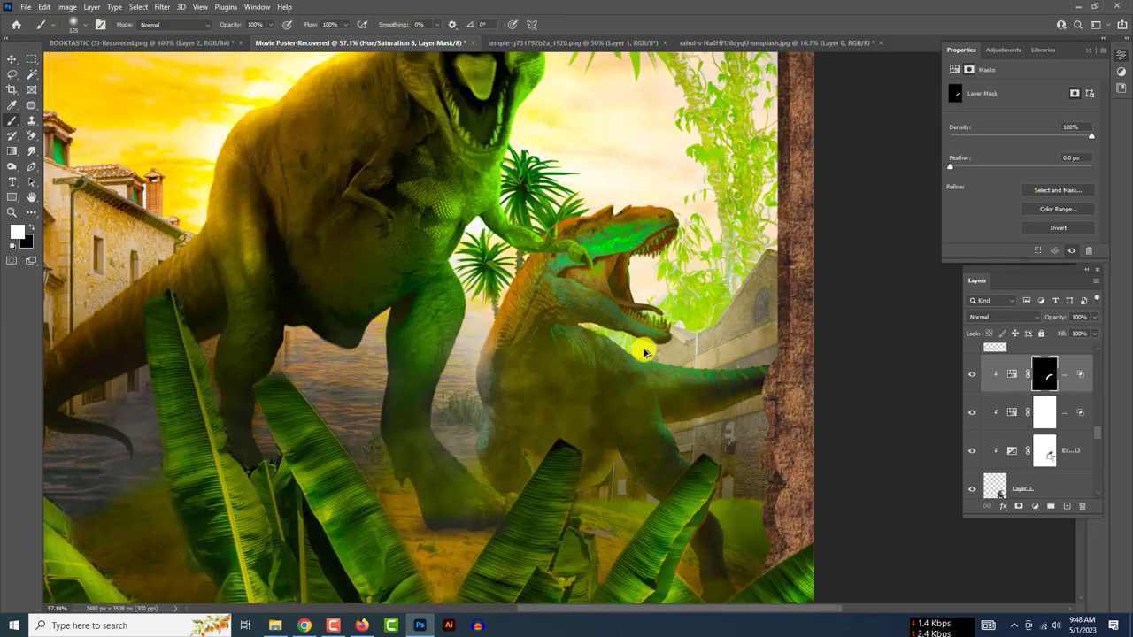
key(x)
scroll(483, 343, down, 5)
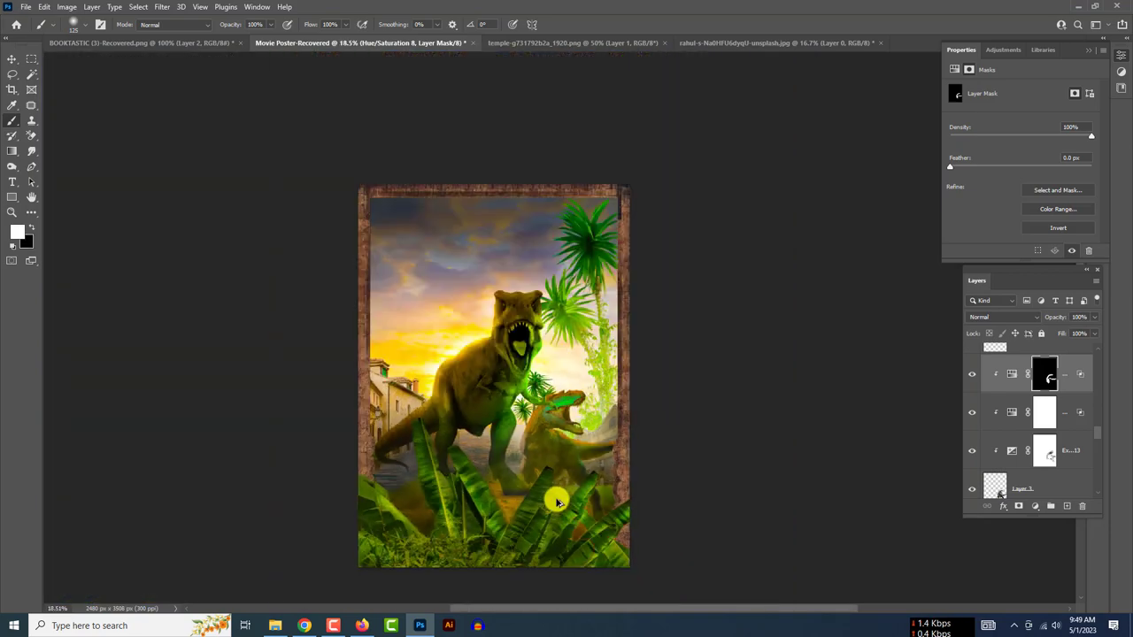
scroll(555, 501, up, 4)
- Adjust the Exposure 13 exposure and offset for the small dinosaur
click(973, 450)
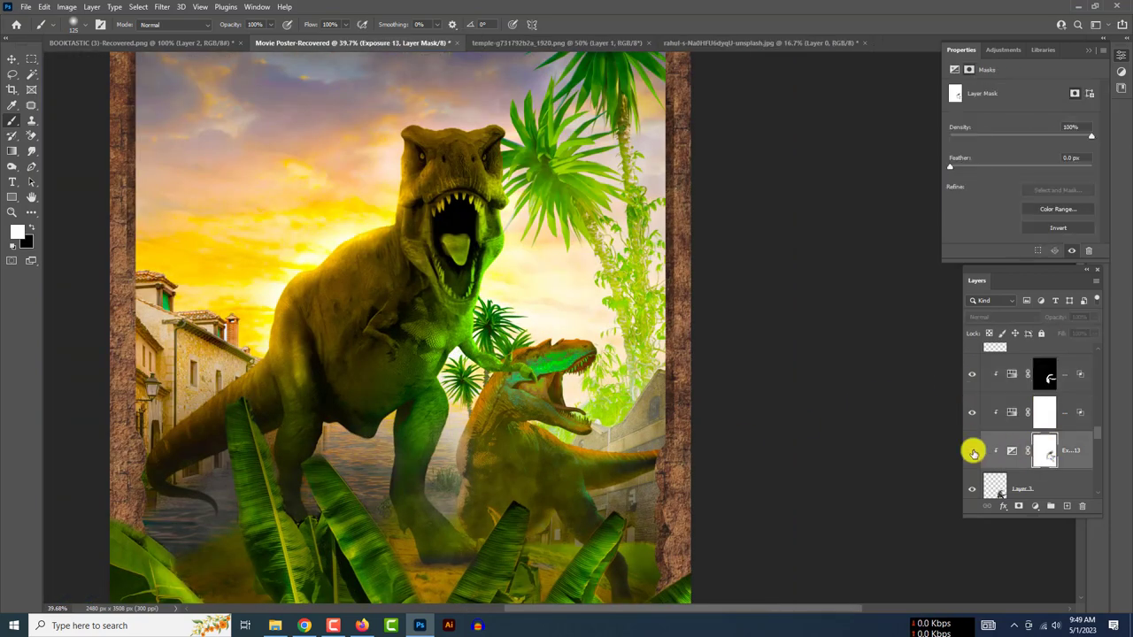
drag(1000, 118, 973, 118)
mouse_move(996, 164)
mouse_down()
mouse_move(1026, 165)
mouse_move(993, 133)
mouse_up()
- Add a brightening Exposure 15 layer with a black mask to paint glow on the second dinosaur's head
key(v)
click(783, 436)
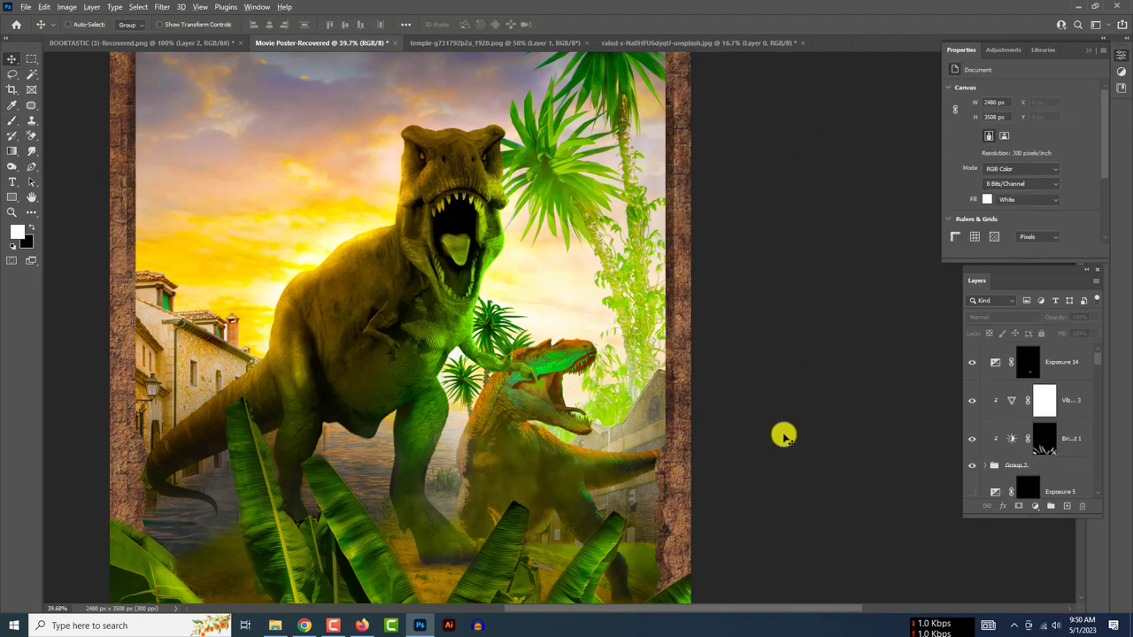
scroll(384, 289, up, 2)
click(1035, 506)
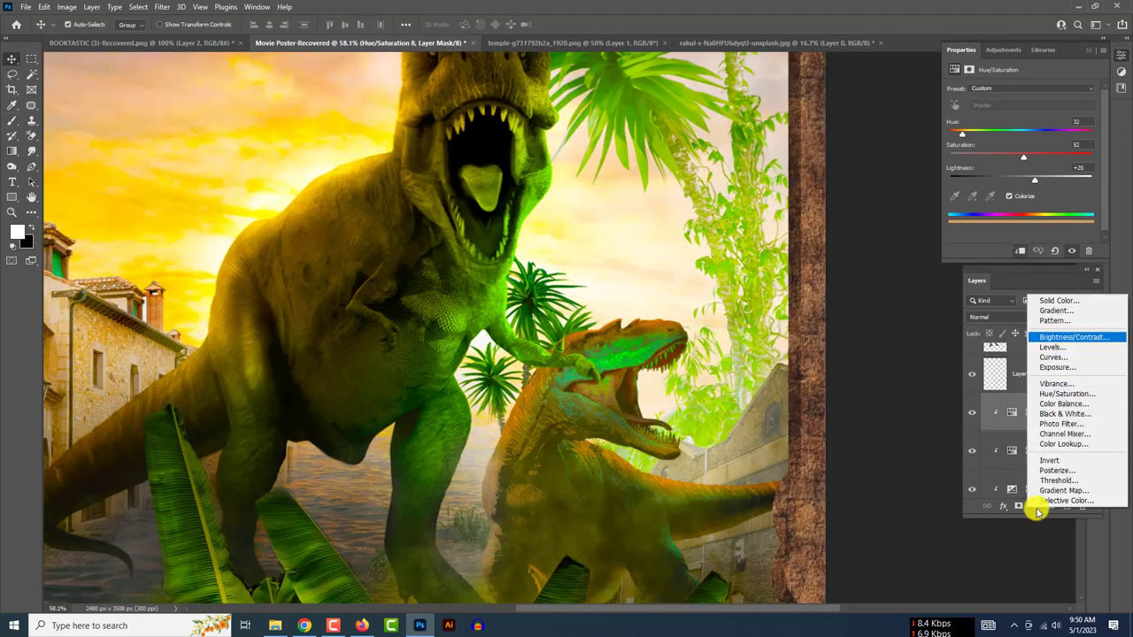
click(1057, 366)
mouse_move(1020, 118)
mouse_down()
mouse_move(1040, 117)
mouse_move(1032, 140)
mouse_up()
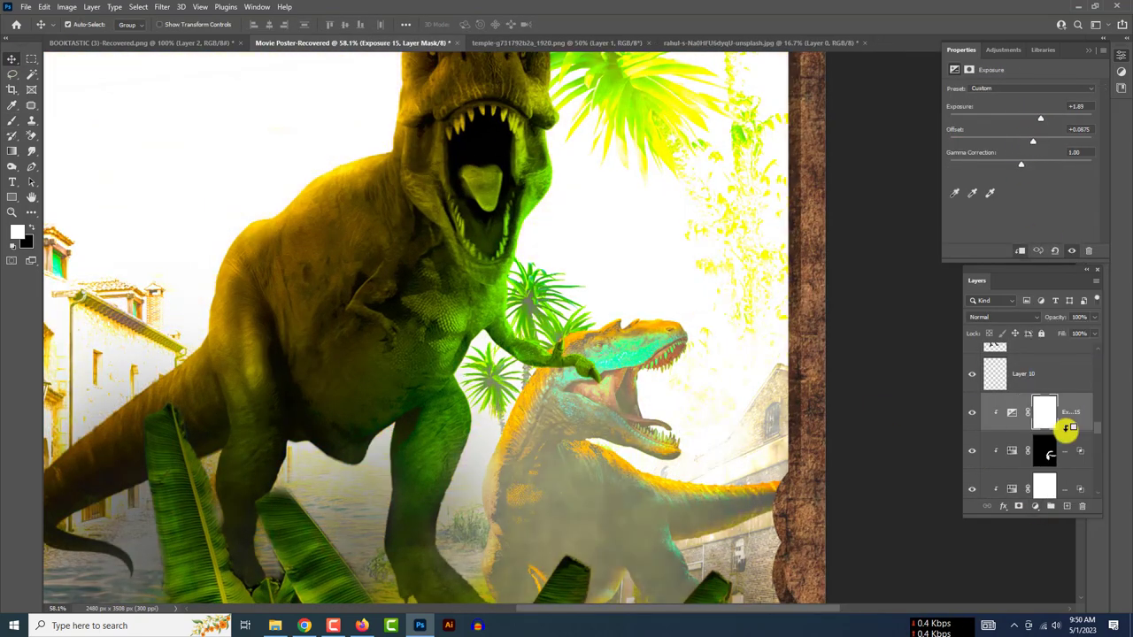
key(ctrl+i)
key(b)
scroll(540, 354, up, 2)
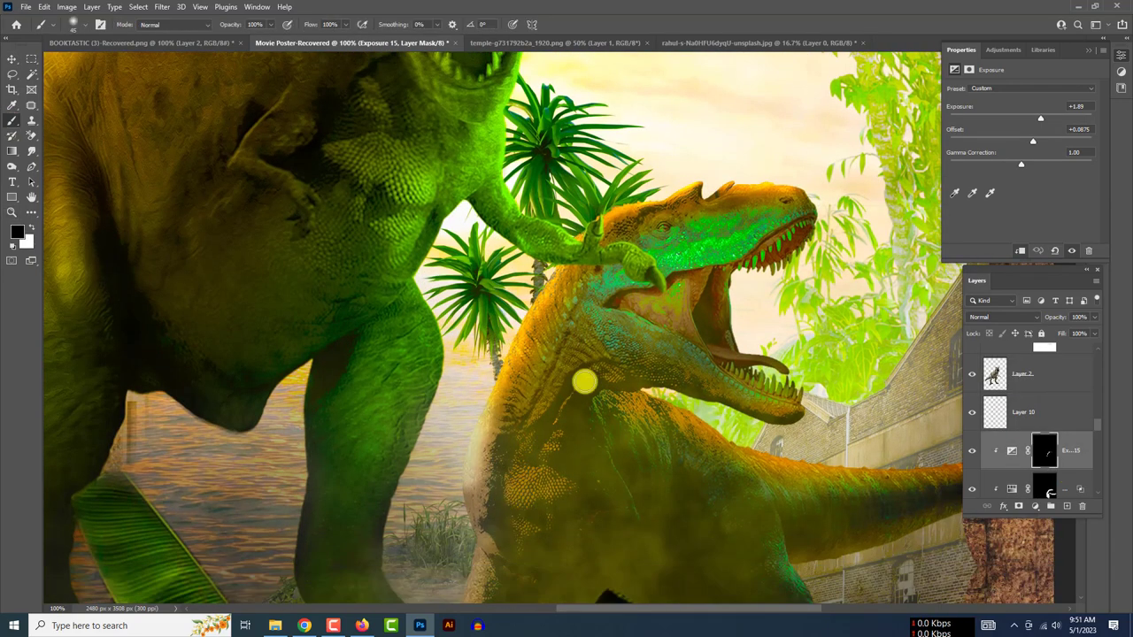
scroll(587, 379, down, 5)
scroll(888, 464, down, 1)
- Add a clipped Brightness/Contrast 3 layer with brightness -37 to darken the dinosaur's shading
click(1034, 505)
click(1044, 336)
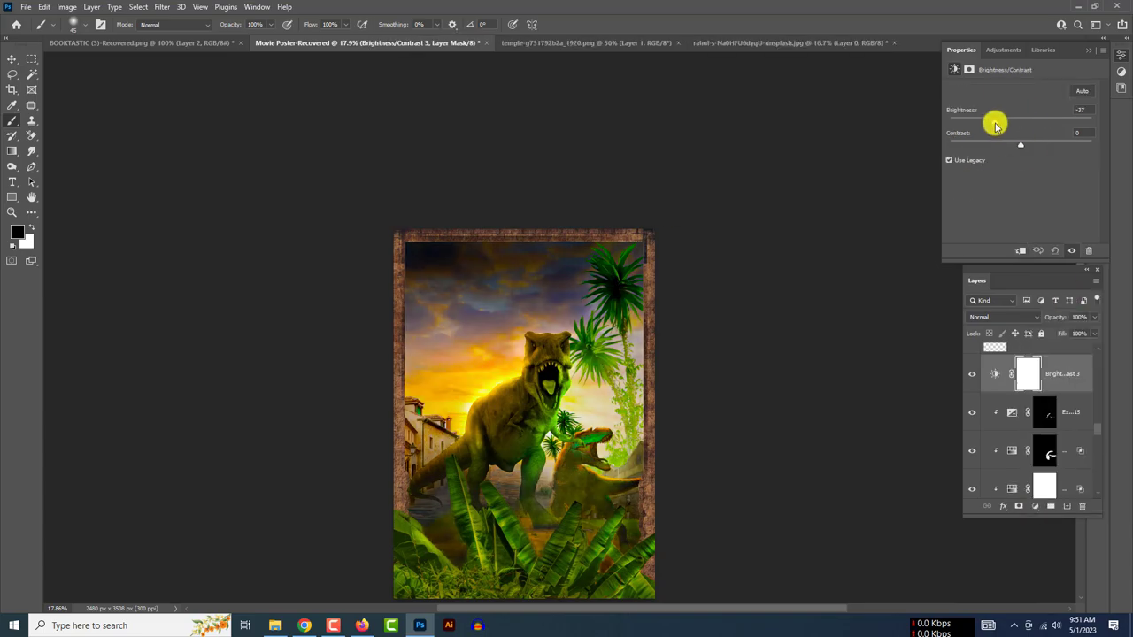
drag(1020, 121, 961, 121)
drag(1021, 144, 974, 144)
alt+click(1072, 389)
scroll(766, 445, up, 3)
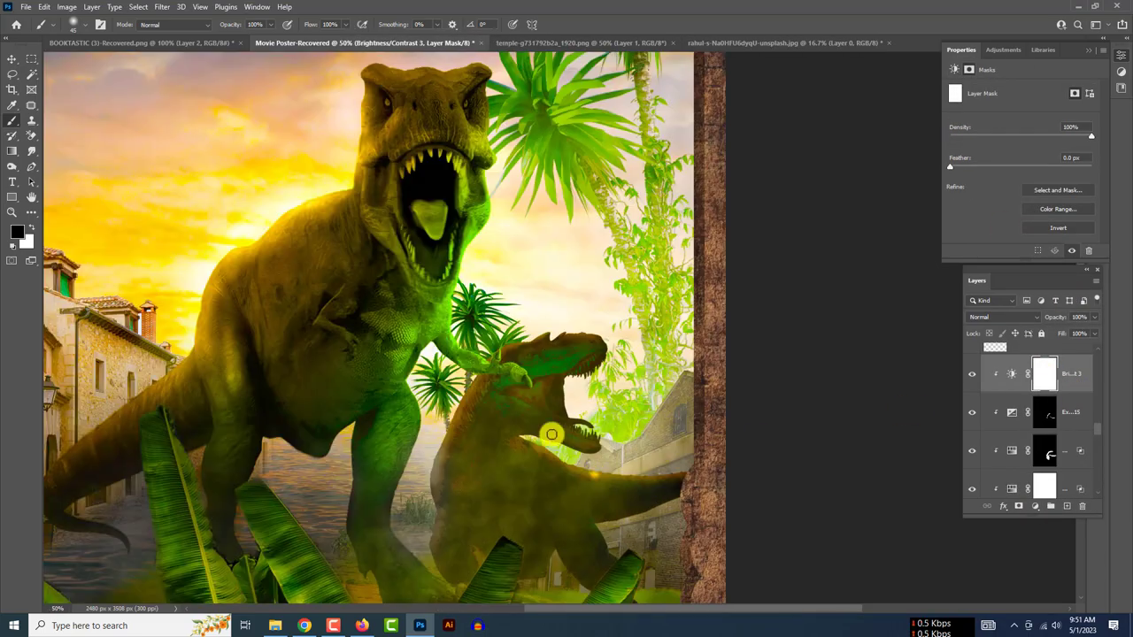
scroll(538, 434, up, 3)
scroll(860, 425, down, 3)
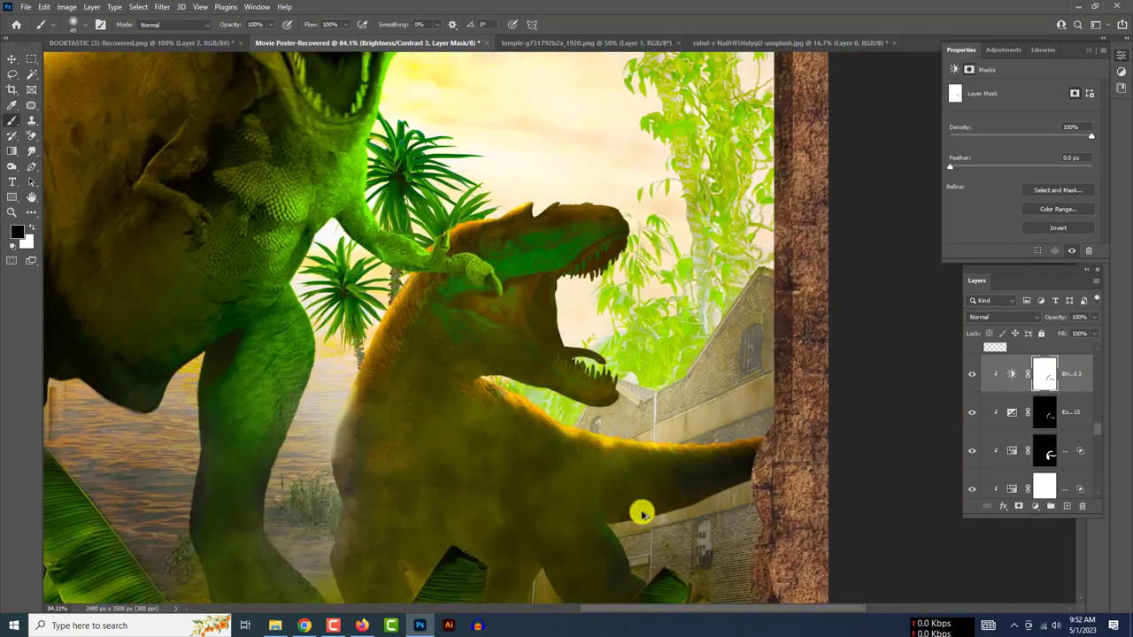
scroll(640, 510, up, 2)
scroll(791, 534, up, 2)
scroll(705, 497, down, 2)
scroll(612, 397, up, 1)
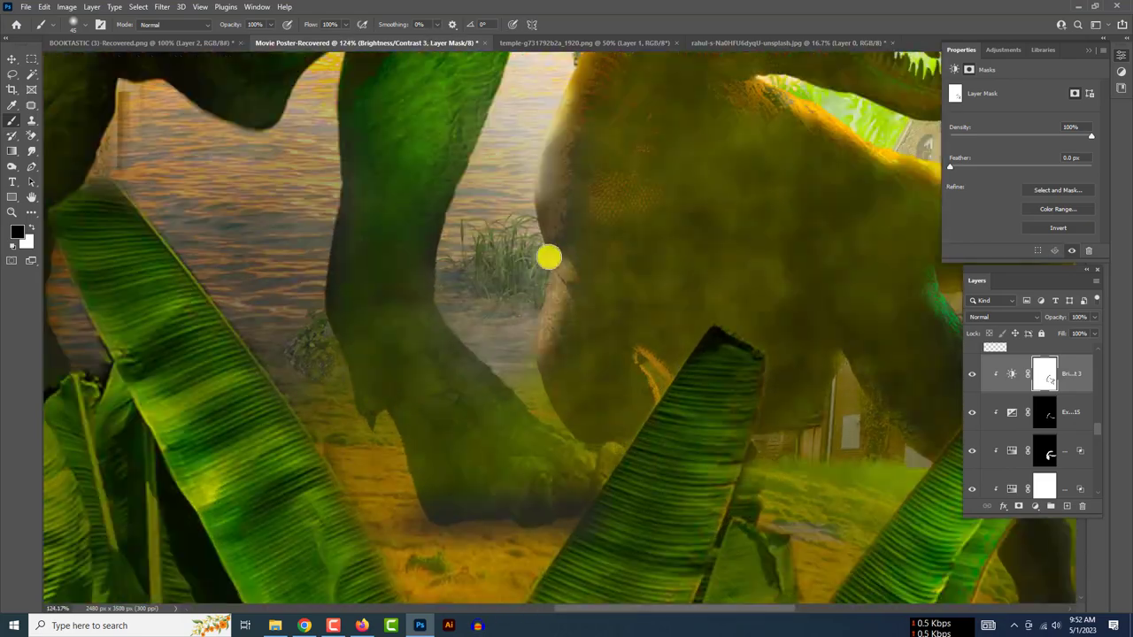
scroll(546, 256, down, 1)
scroll(563, 391, down, 1)
scroll(642, 430, up, 2)
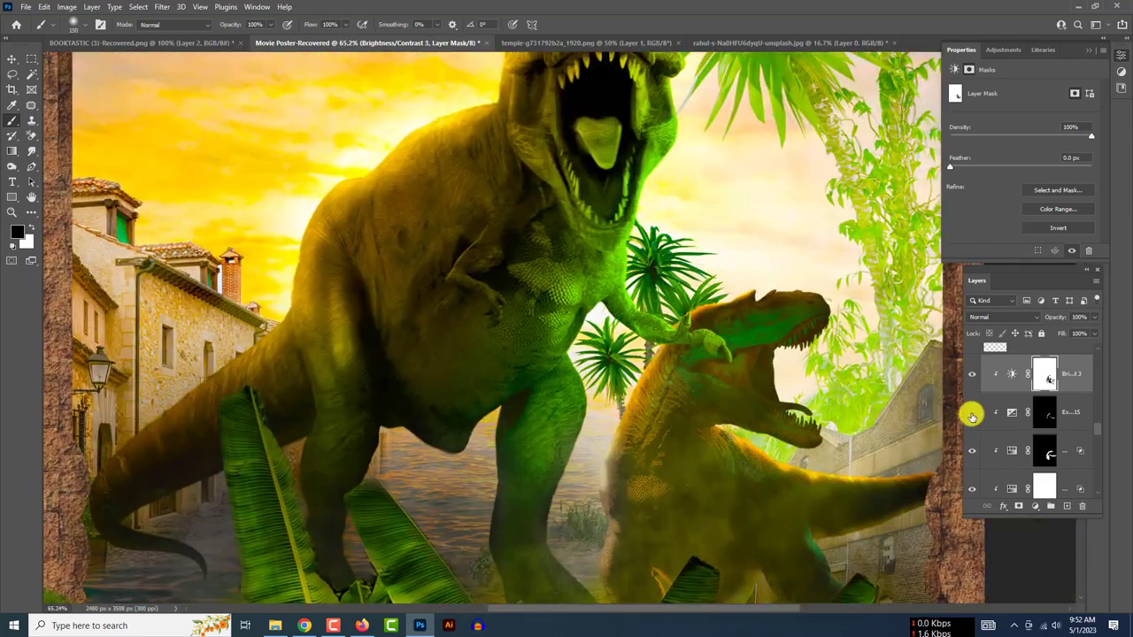
scroll(972, 453, down, 2)
scroll(935, 448, down, 4)
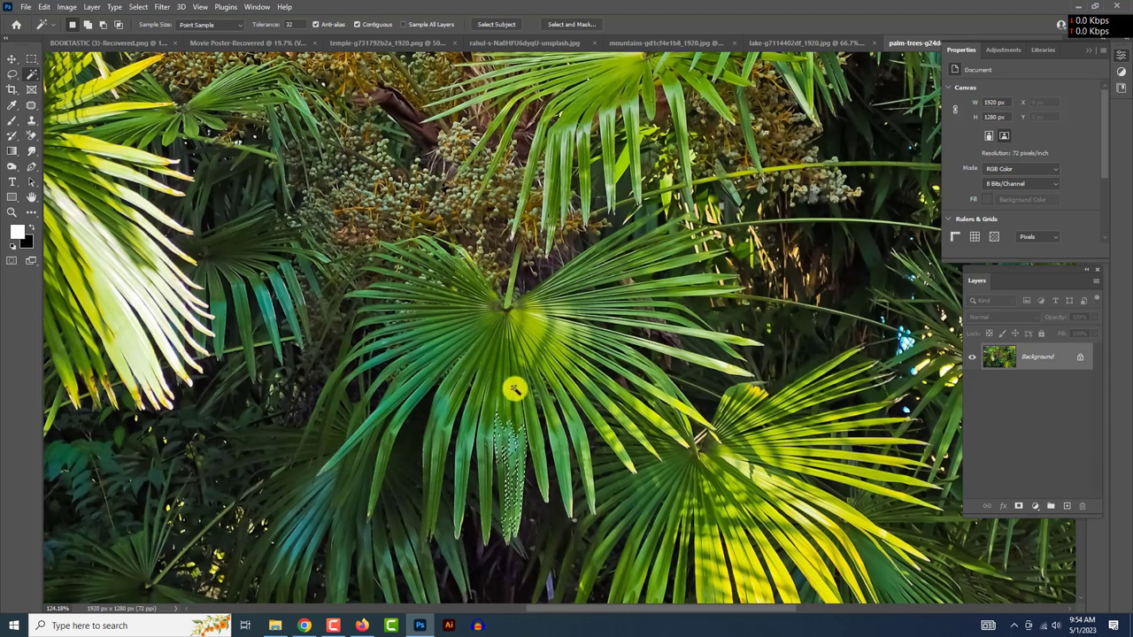
- Make the palm photo black and white and brighten the leaf highlights with Levels
click(536, 320)
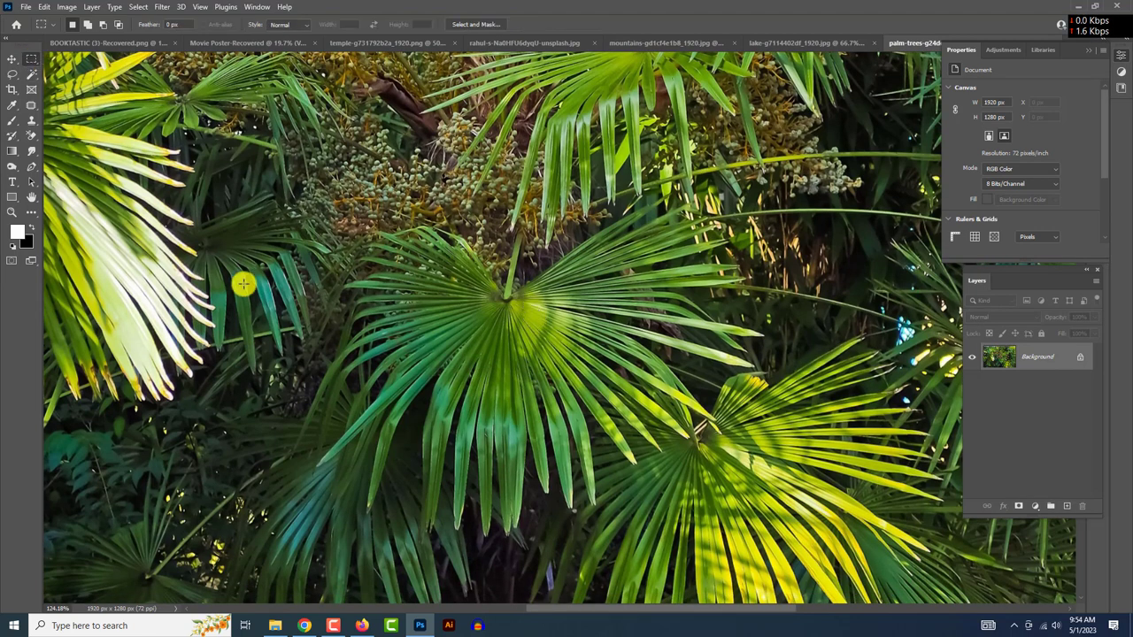
click(1080, 361)
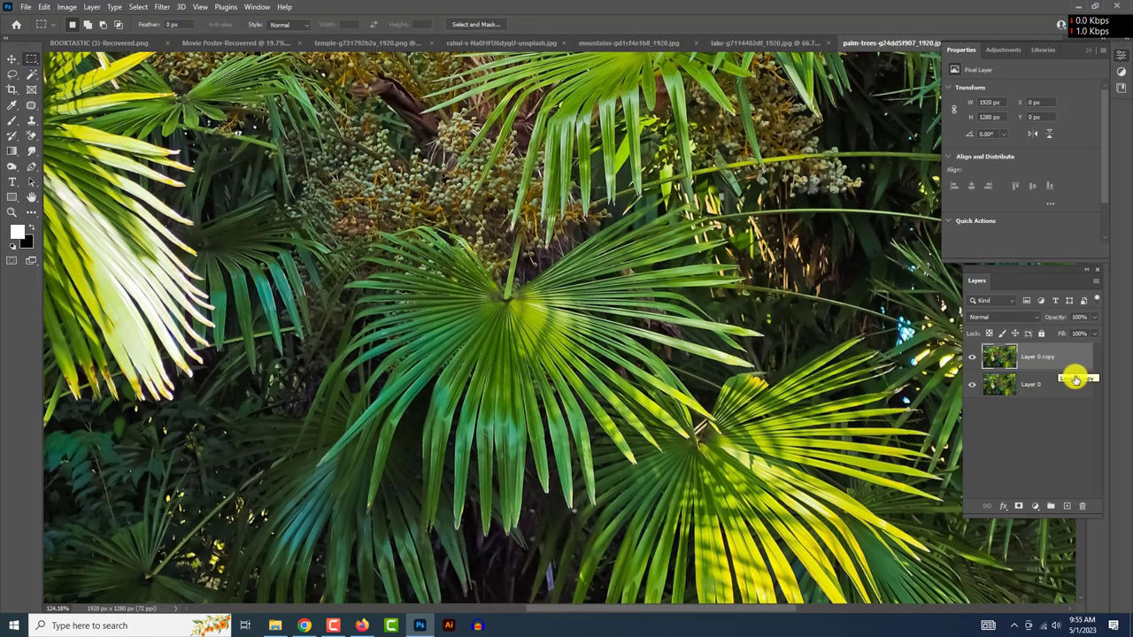
click(1038, 507)
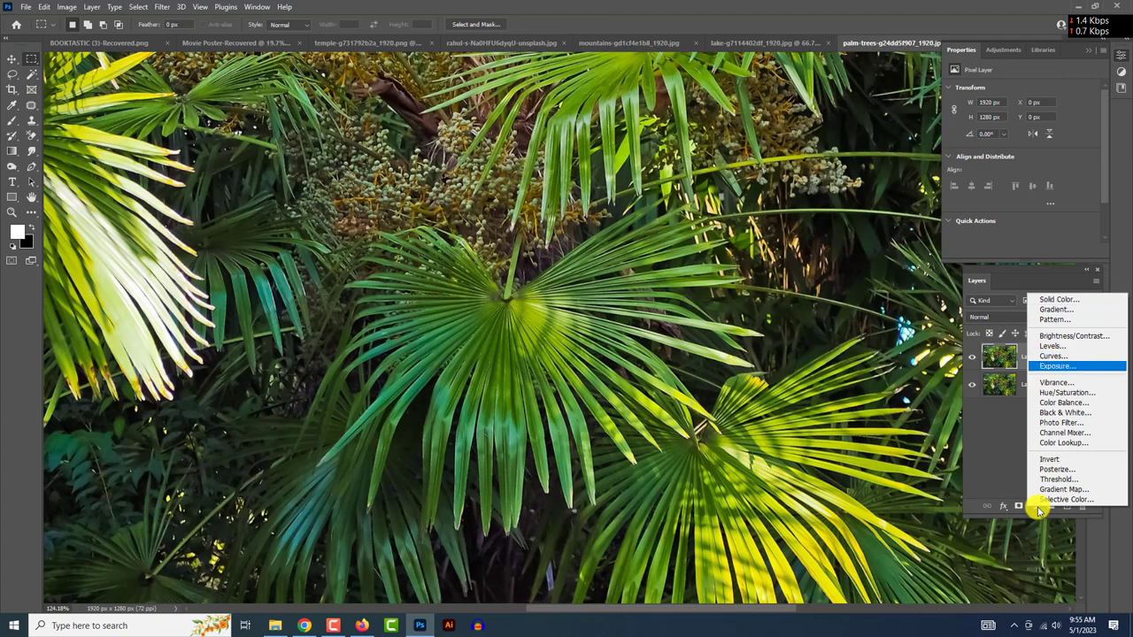
click(1084, 413)
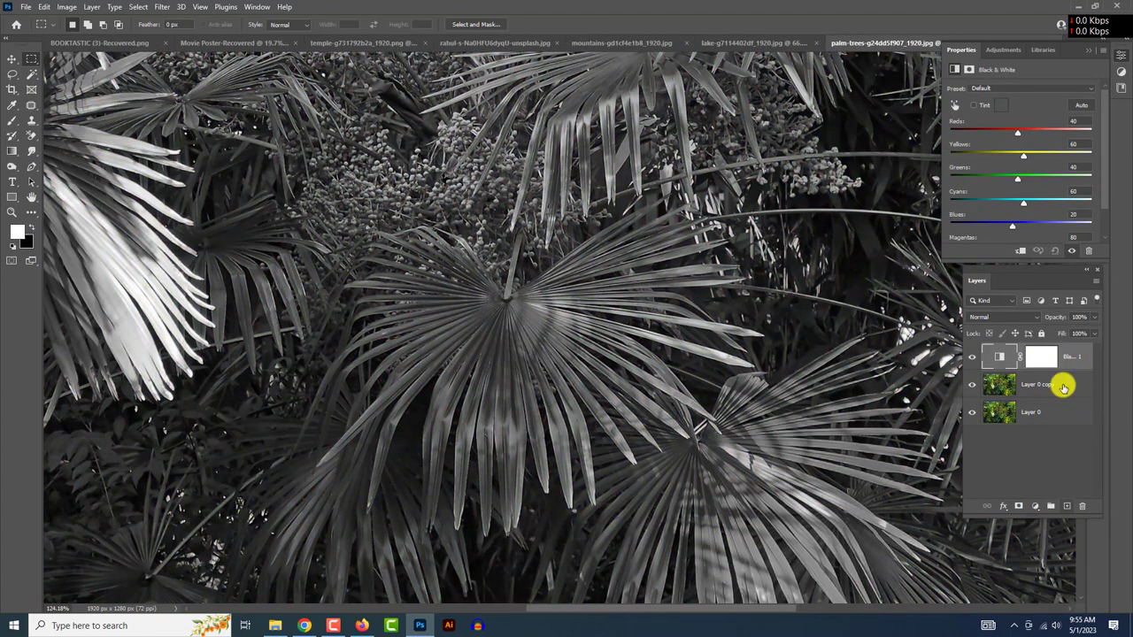
click(1063, 387)
key(ctrl+l)
drag(696, 495, 564, 501)
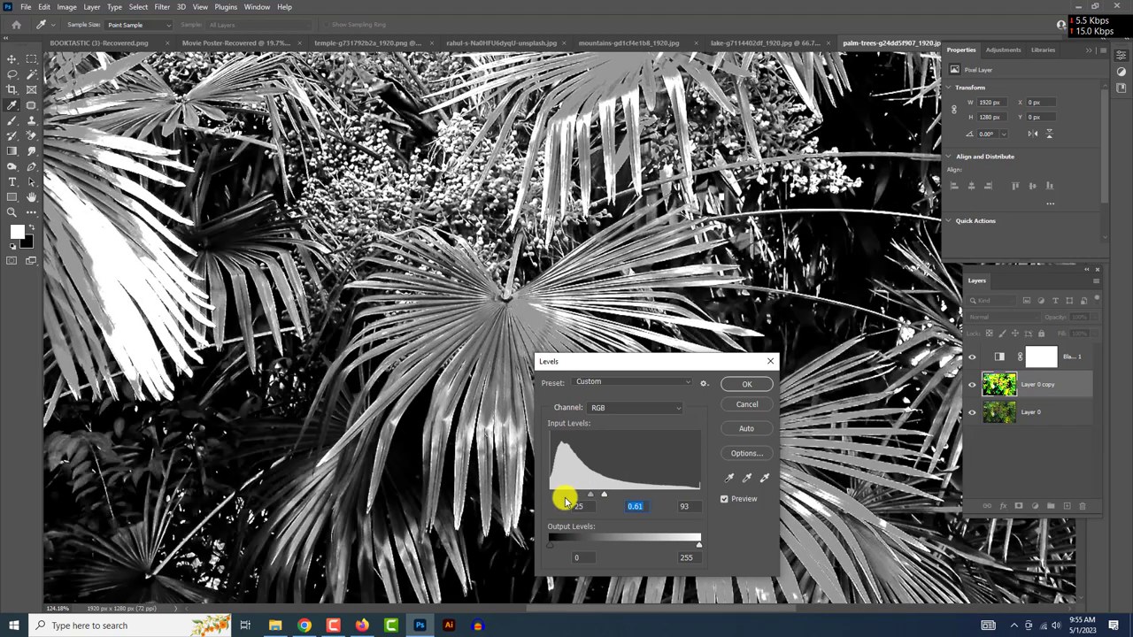
click(745, 386)
- Select the palm leaves using Color Range
scroll(744, 386, down, 5)
scroll(744, 386, up, 3)
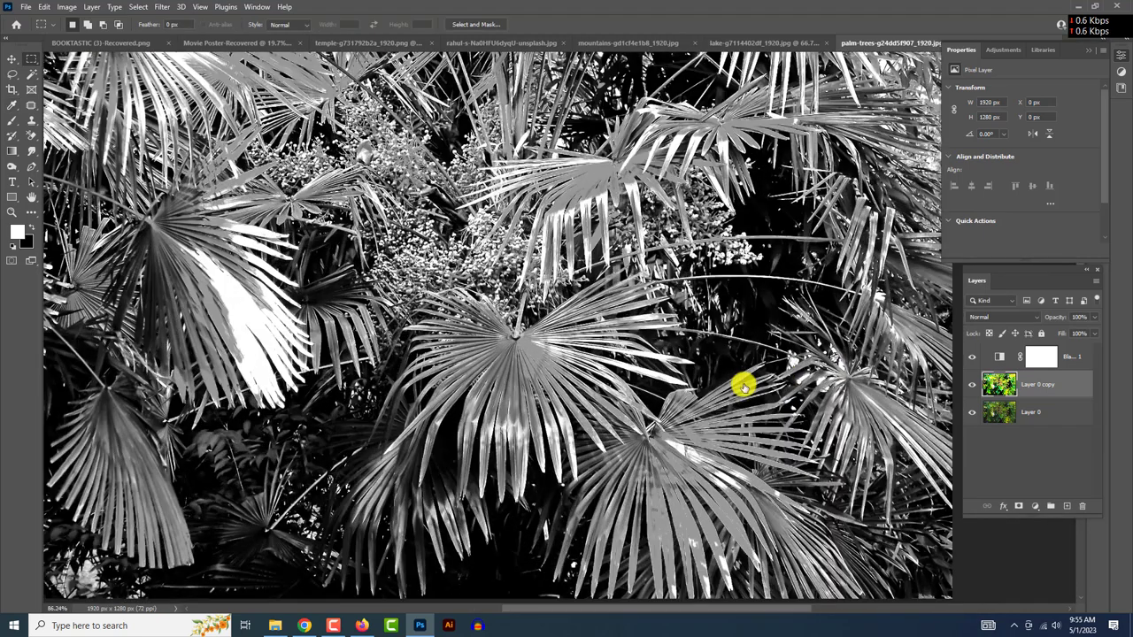
drag(1075, 359, 1024, 358)
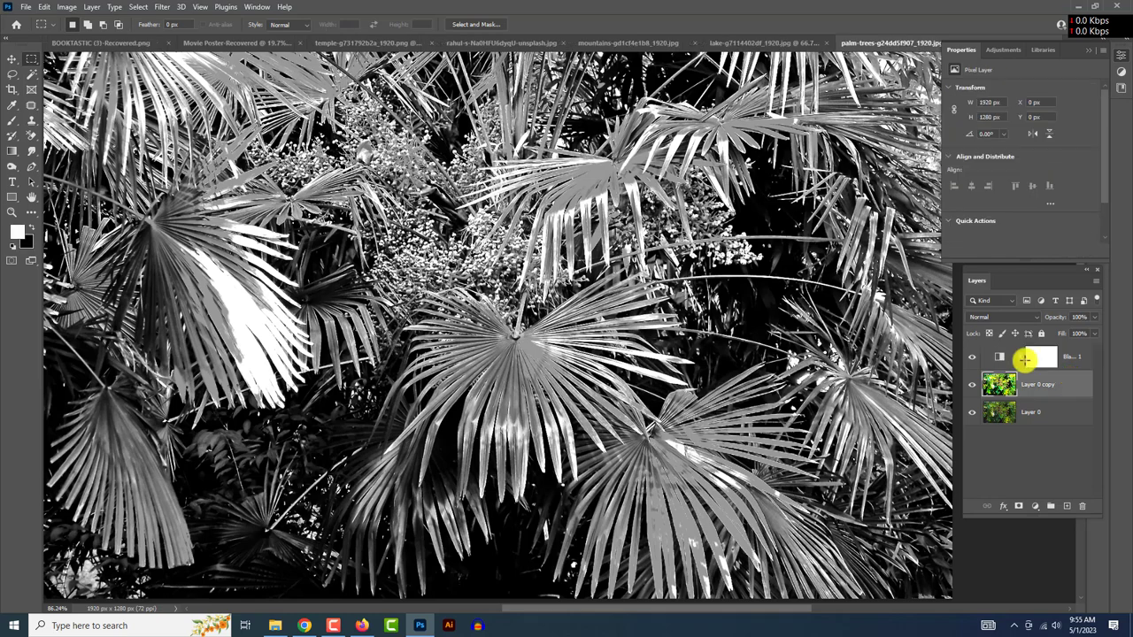
click(138, 8)
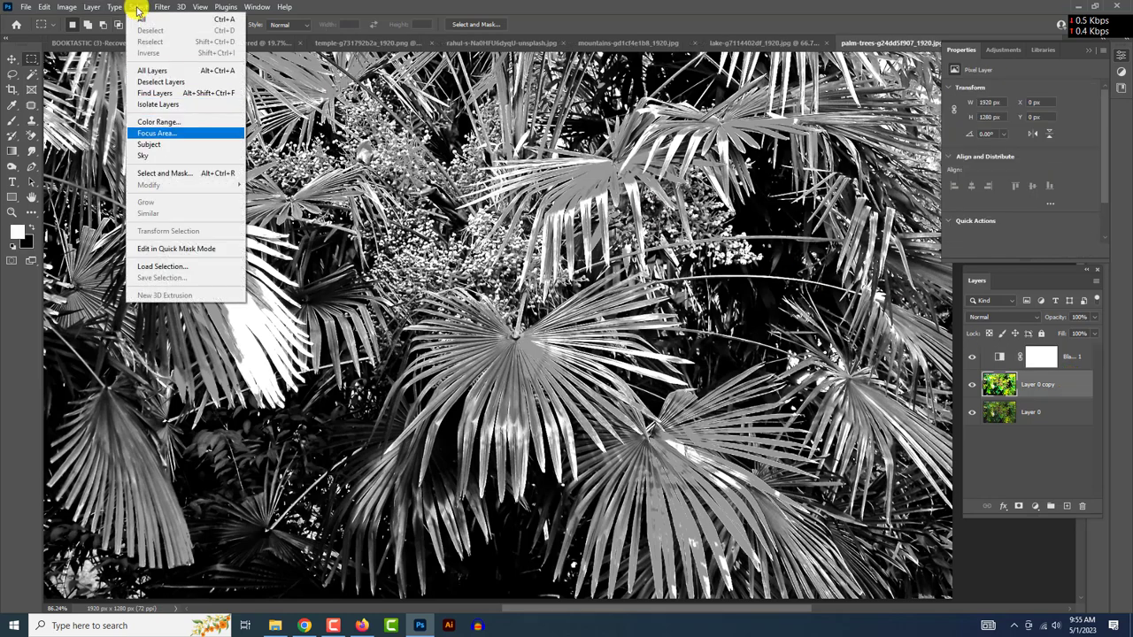
click(157, 121)
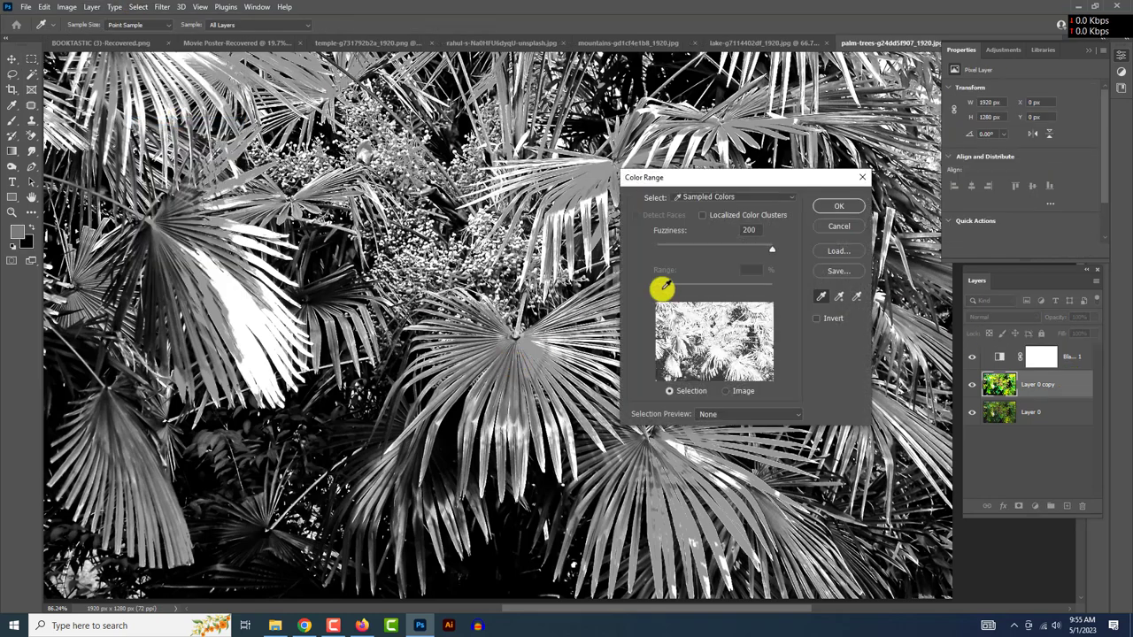
click(833, 209)
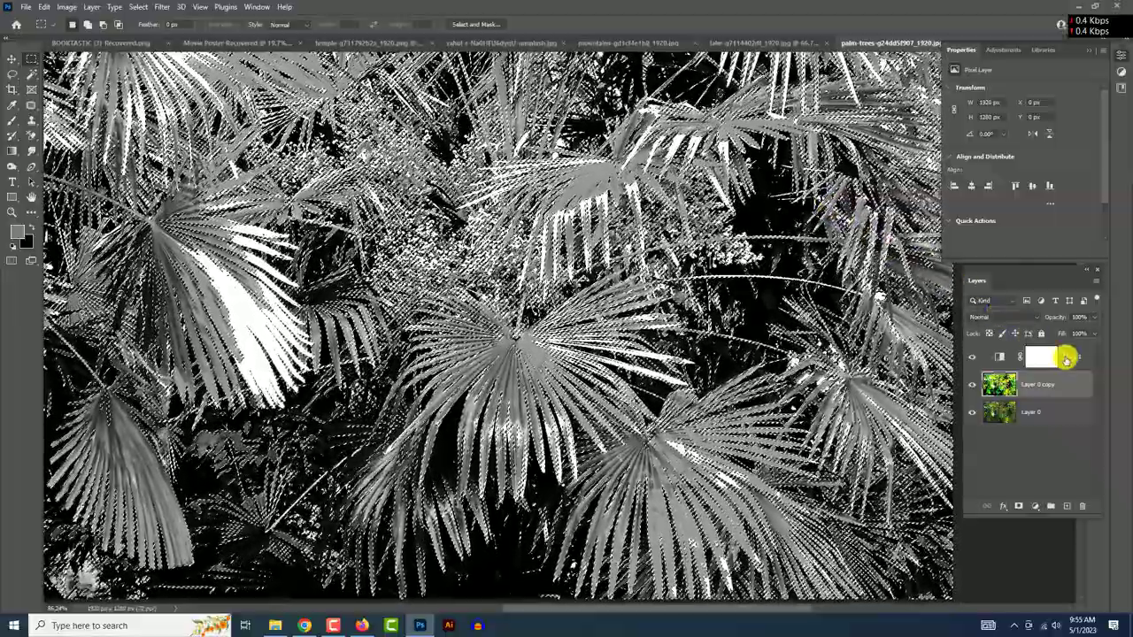
- Hide the helper layers and copy the selected leaves onto a new layer
click(1058, 355)
click(971, 357)
click(971, 384)
click(1011, 412)
key(ctrl+j)
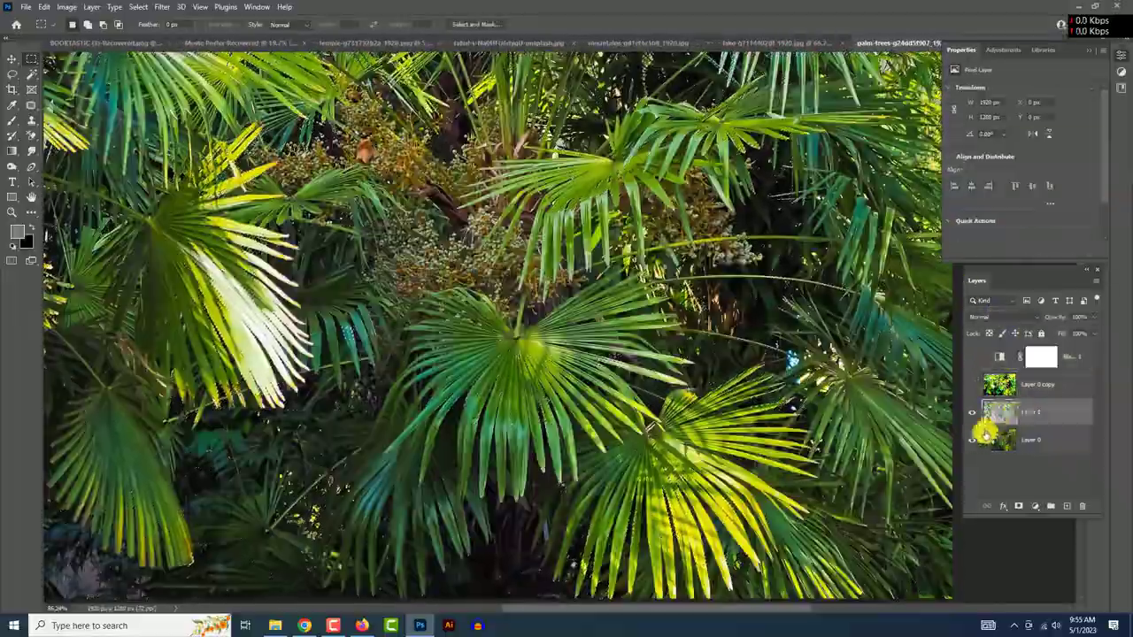
click(973, 440)
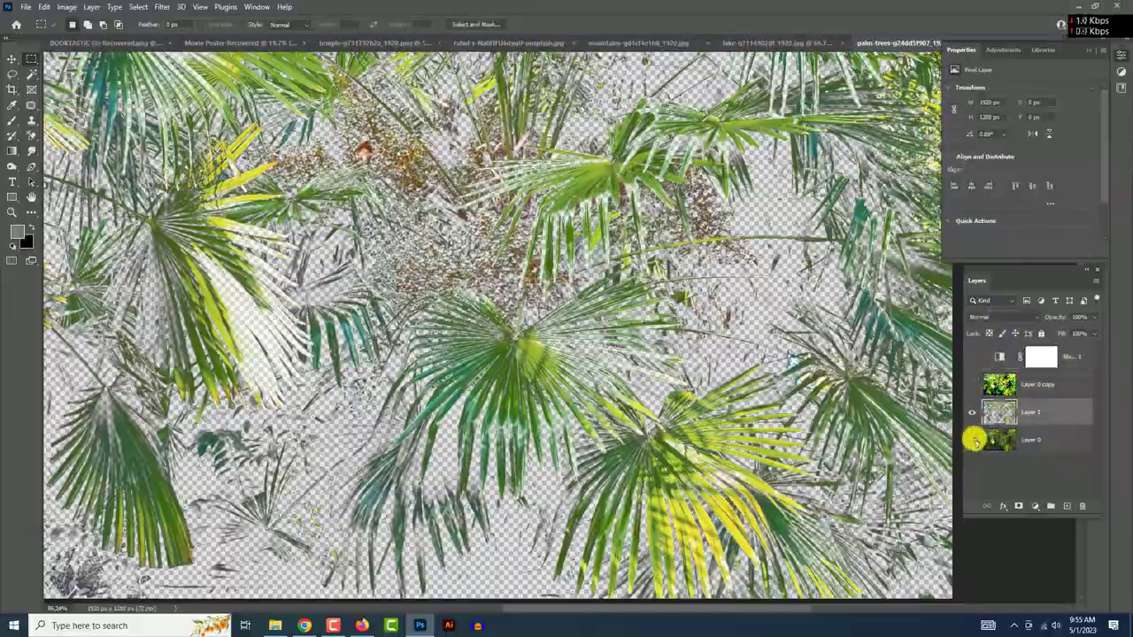
key(ctrl+0)
- Mask Layer 0 to the leaves, then enlarge the cutout and move it to the poster's bottom
click(12, 121)
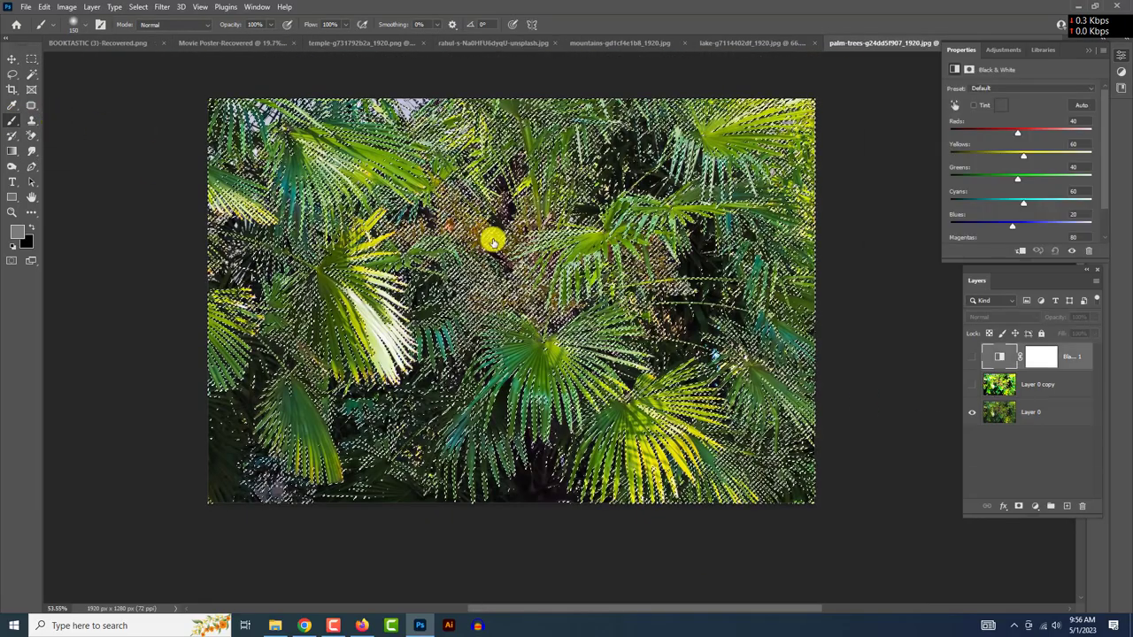
click(1047, 415)
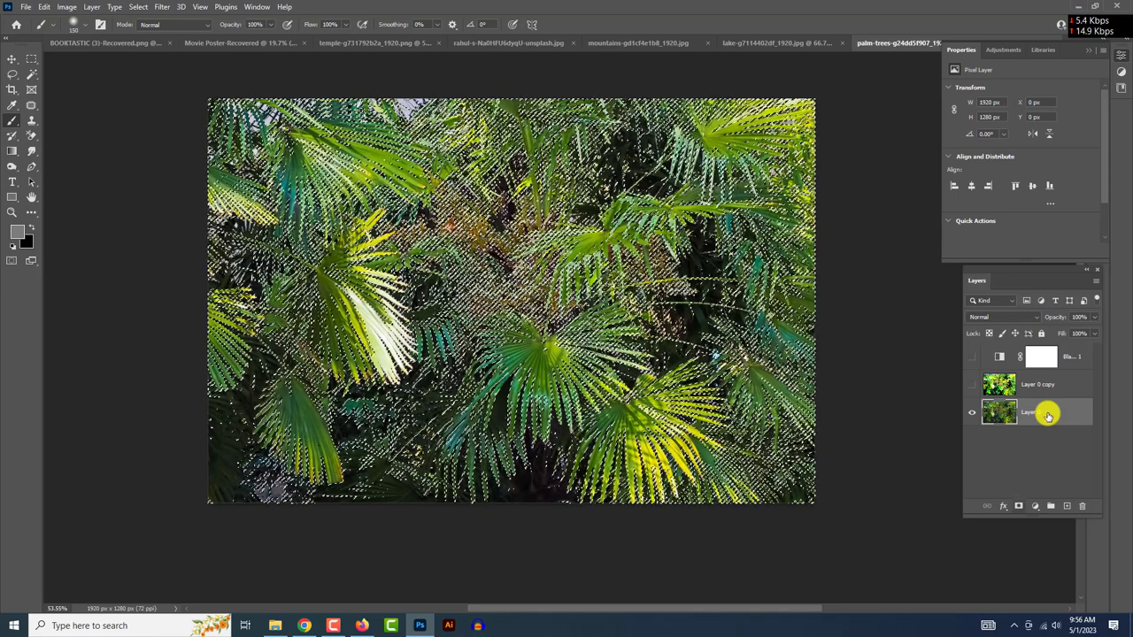
click(1020, 506)
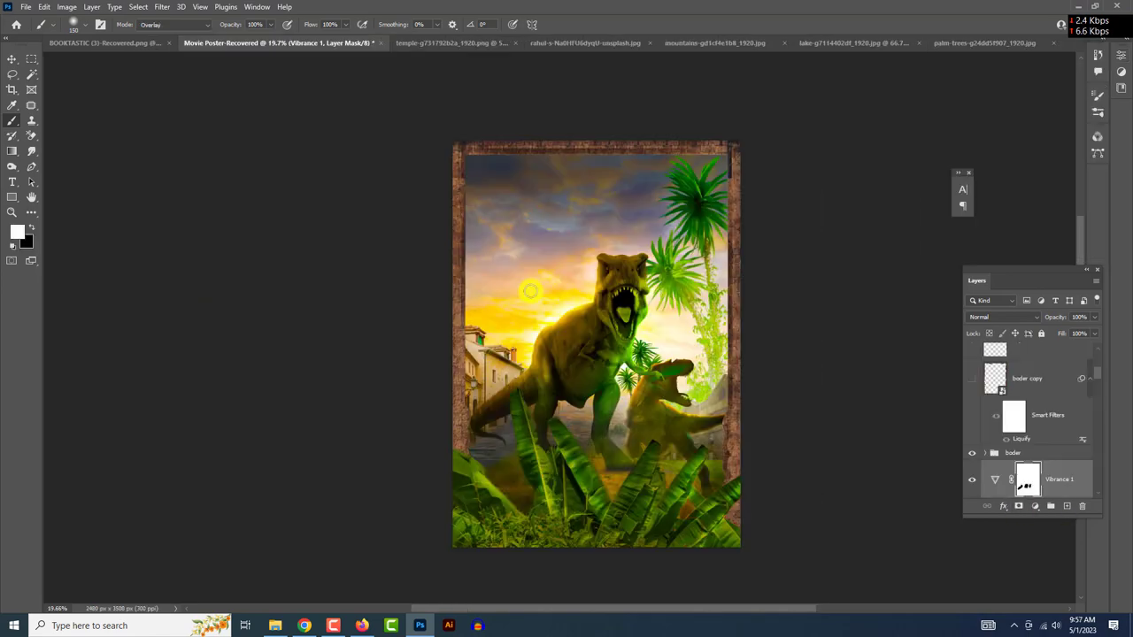
drag(706, 270, 802, 203)
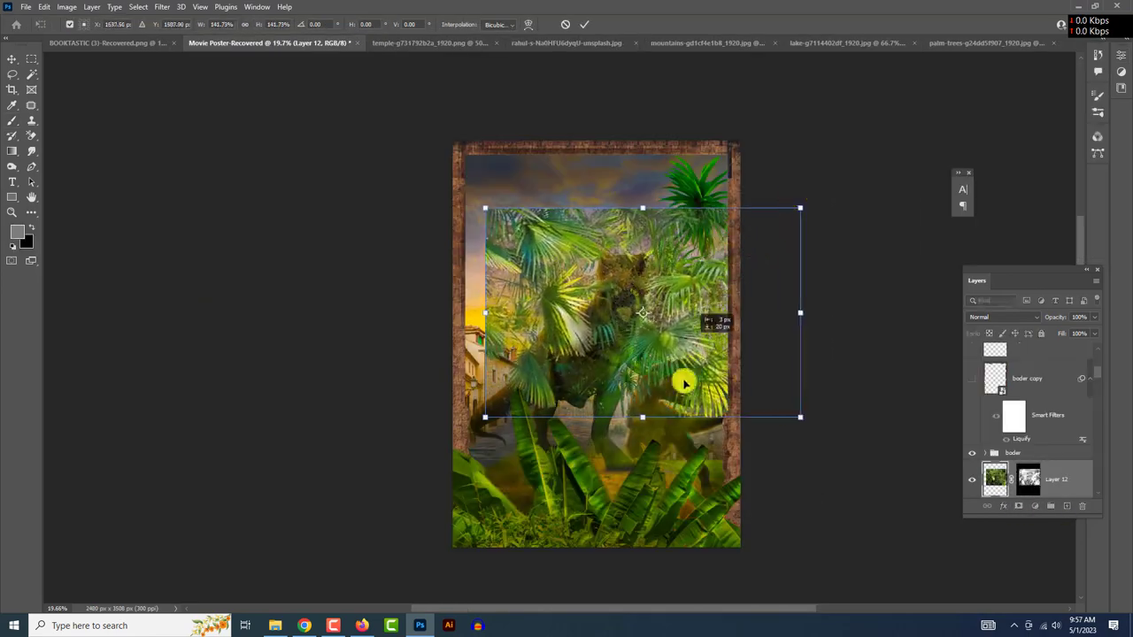
mouse_move(682, 384)
mouse_down()
mouse_move(673, 314)
mouse_move(658, 518)
mouse_up()
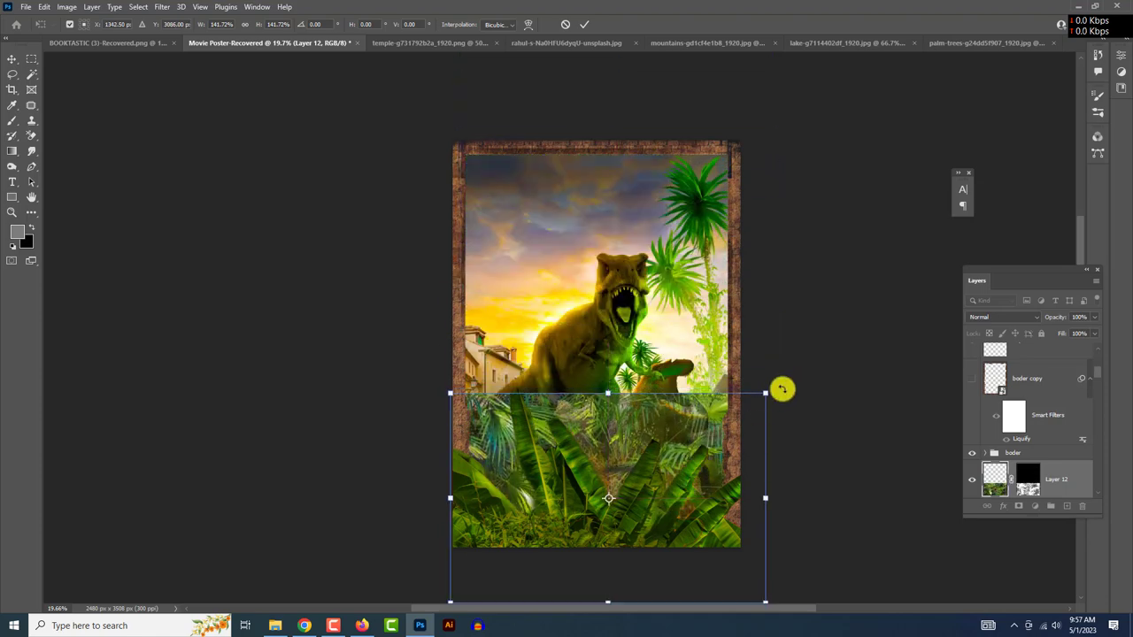
mouse_move(784, 387)
mouse_down()
mouse_move(523, 516)
mouse_move(538, 542)
mouse_up()
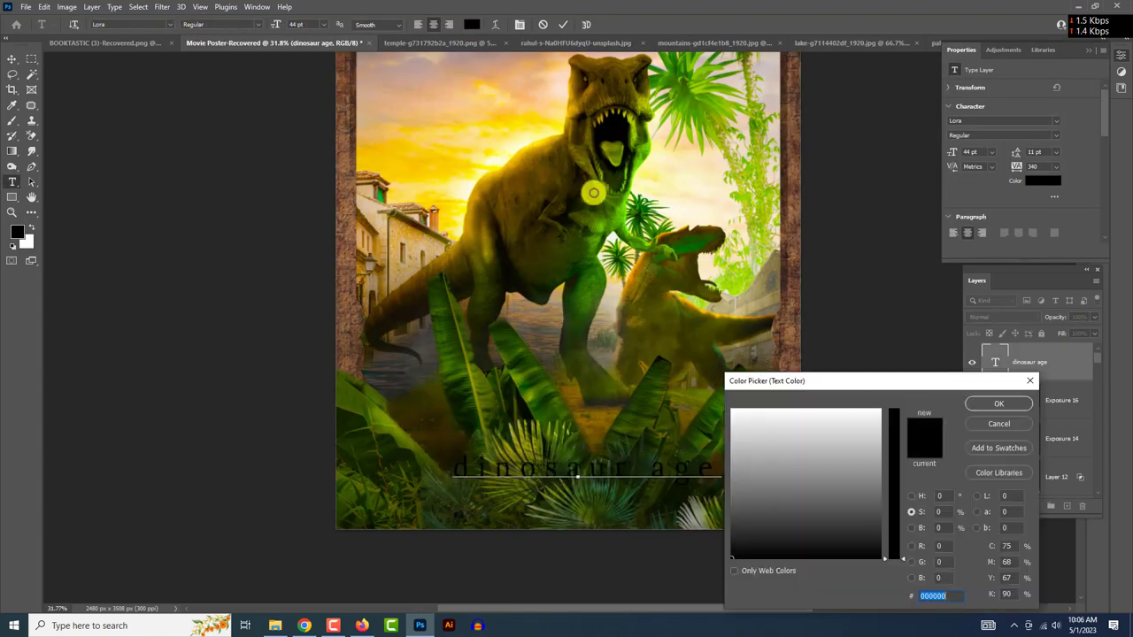
- Make the title text white in the JUSTICE LEAGUE font
click(1006, 406)
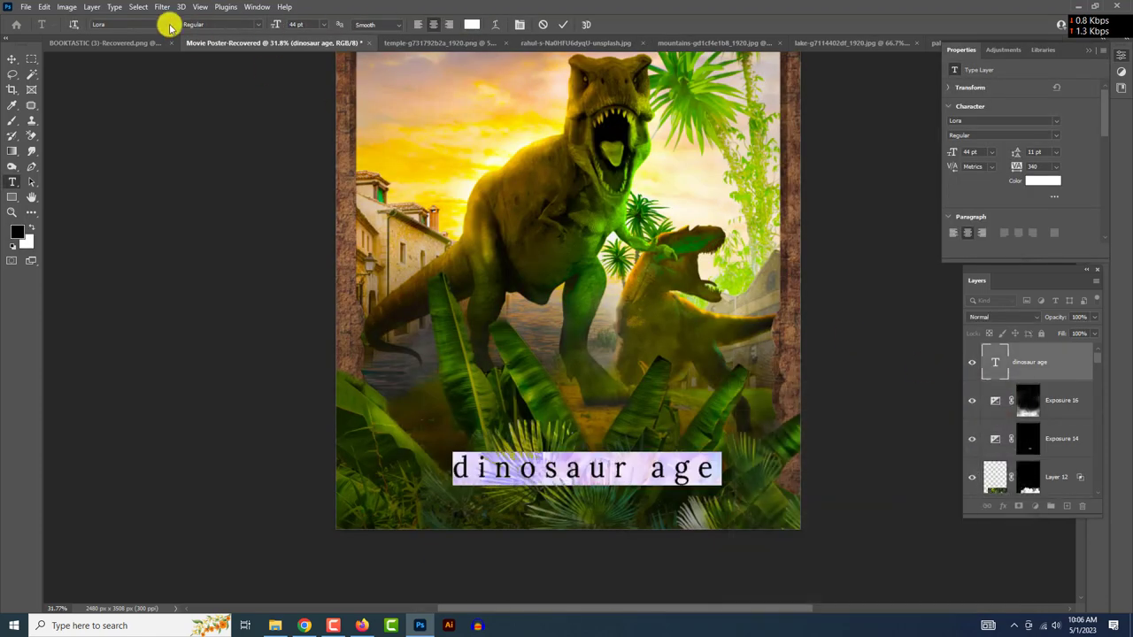
click(171, 25)
click(234, 83)
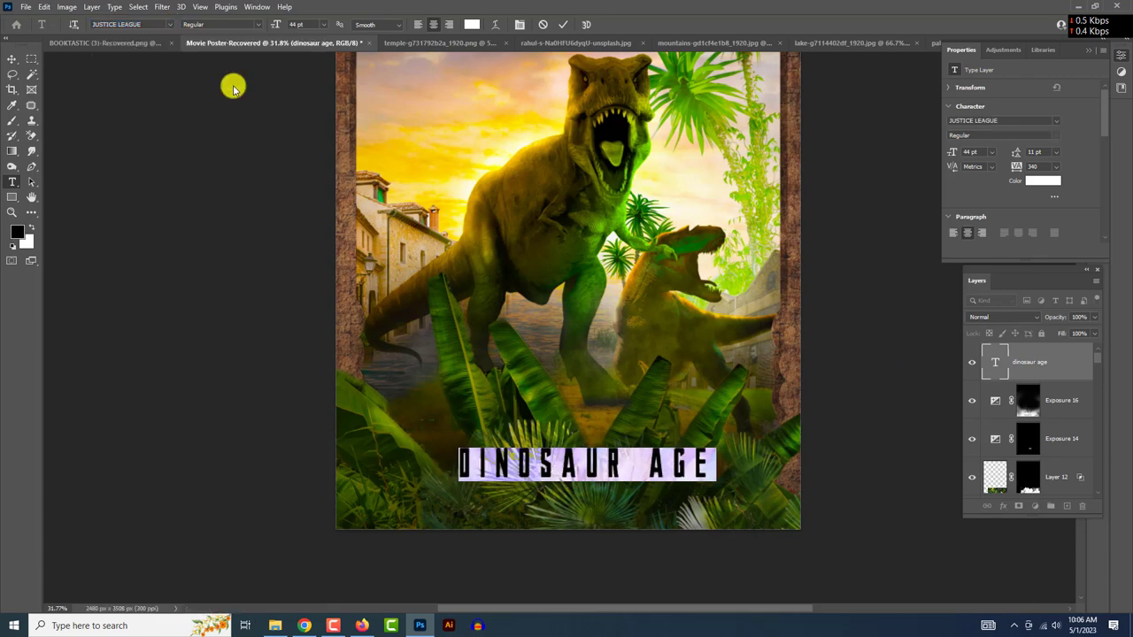
click(12, 58)
scroll(459, 472, up, 5)
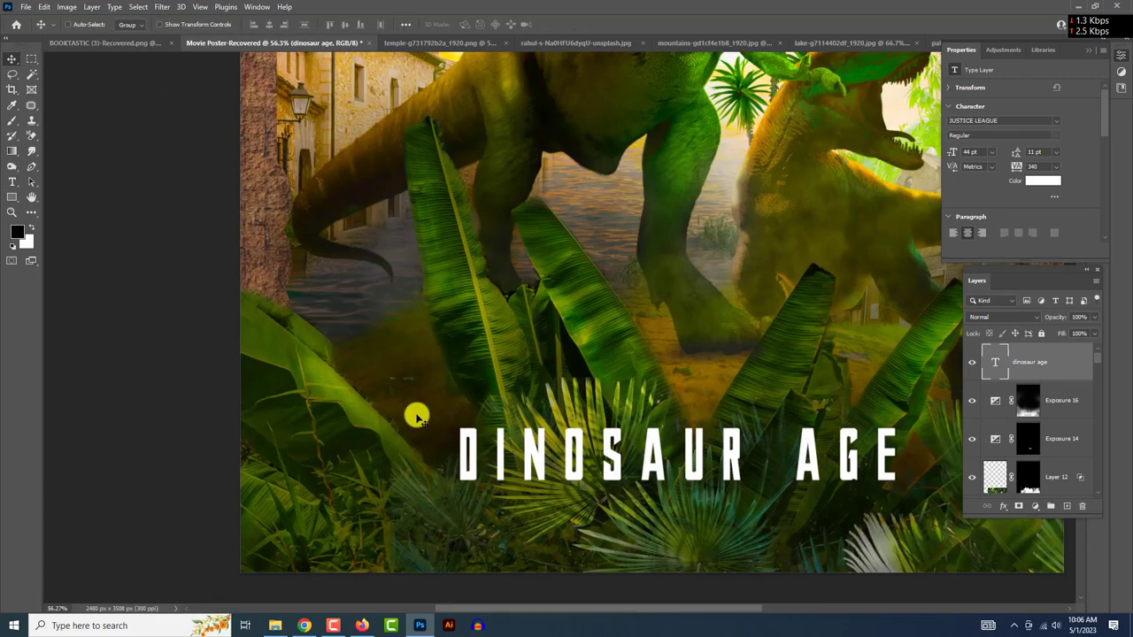
triple_click(464, 452)
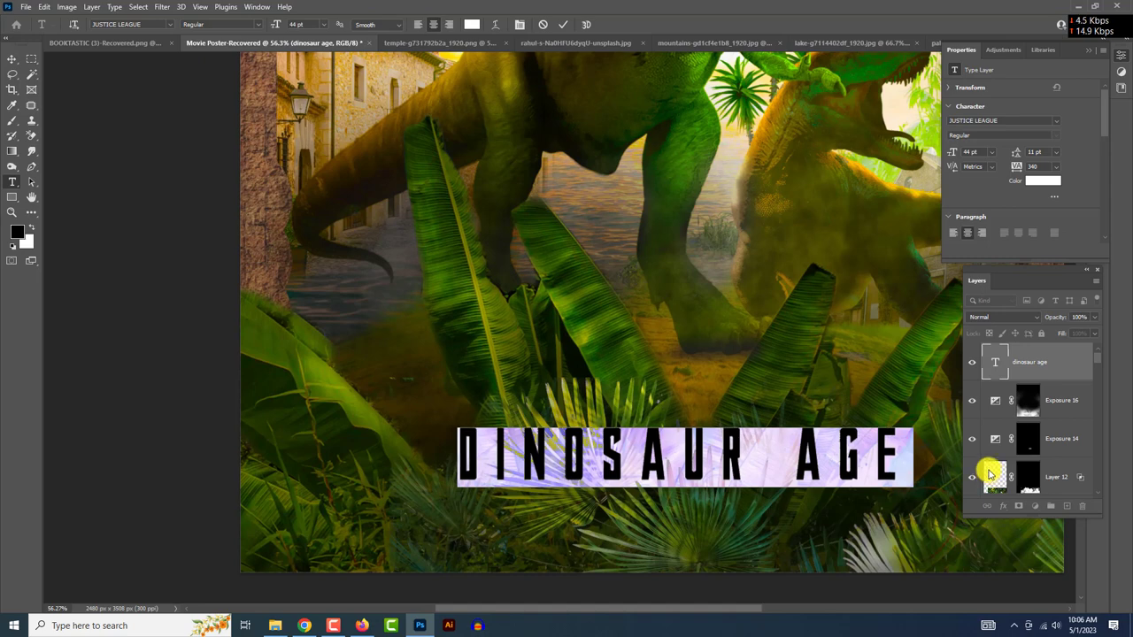
- Set Optical kerning, -5 tracking and 61 pt size, then move the title higher
click(1088, 48)
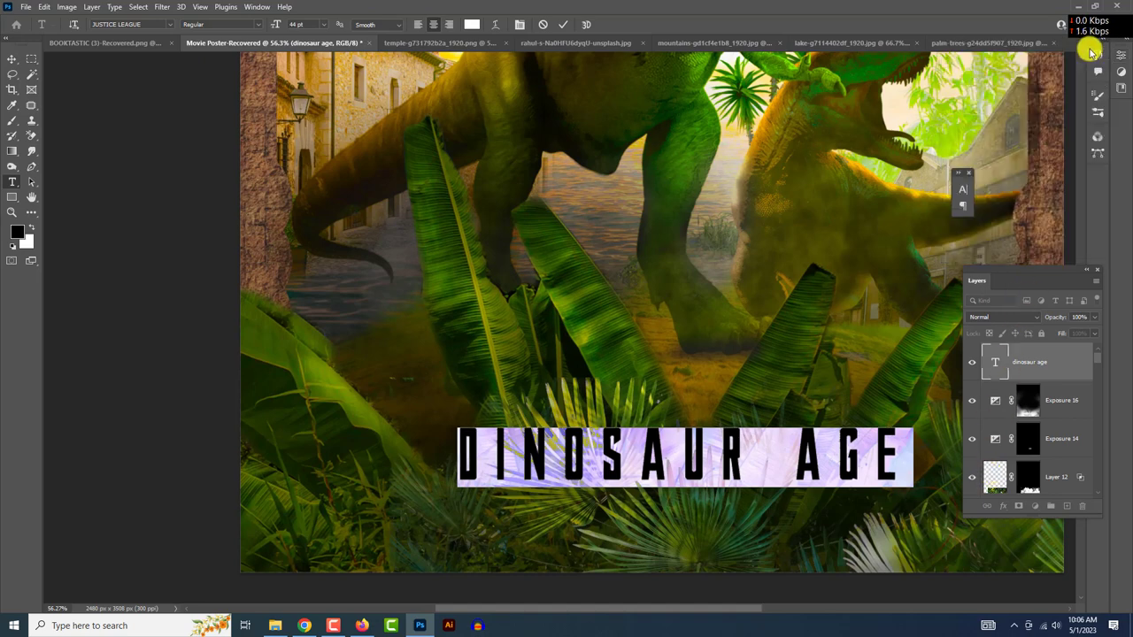
click(1089, 50)
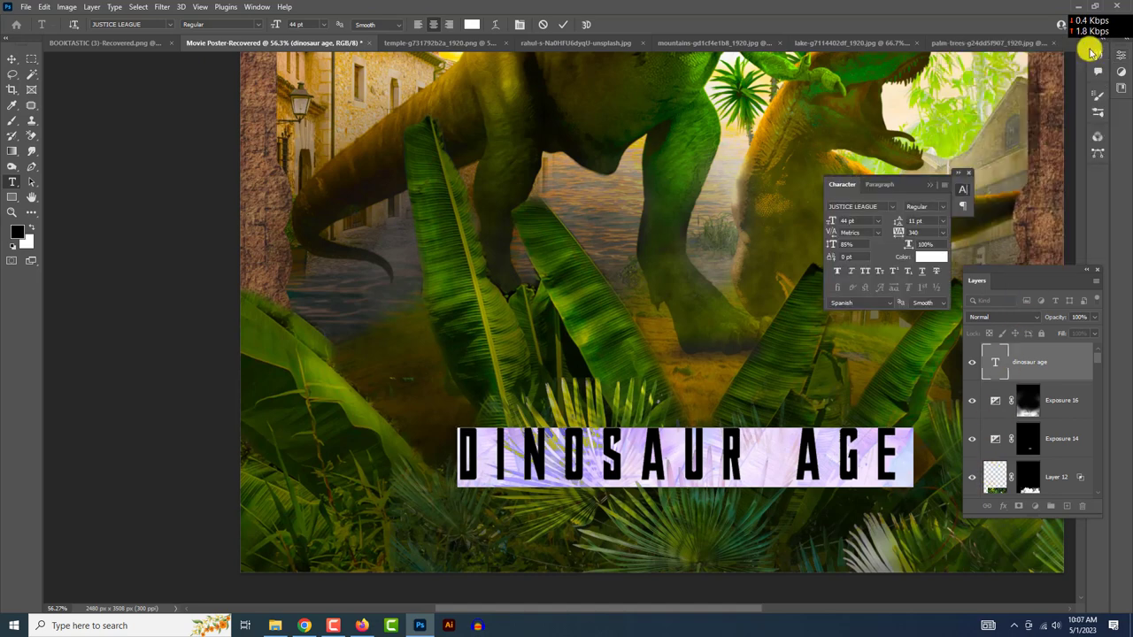
click(876, 232)
click(880, 241)
click(942, 232)
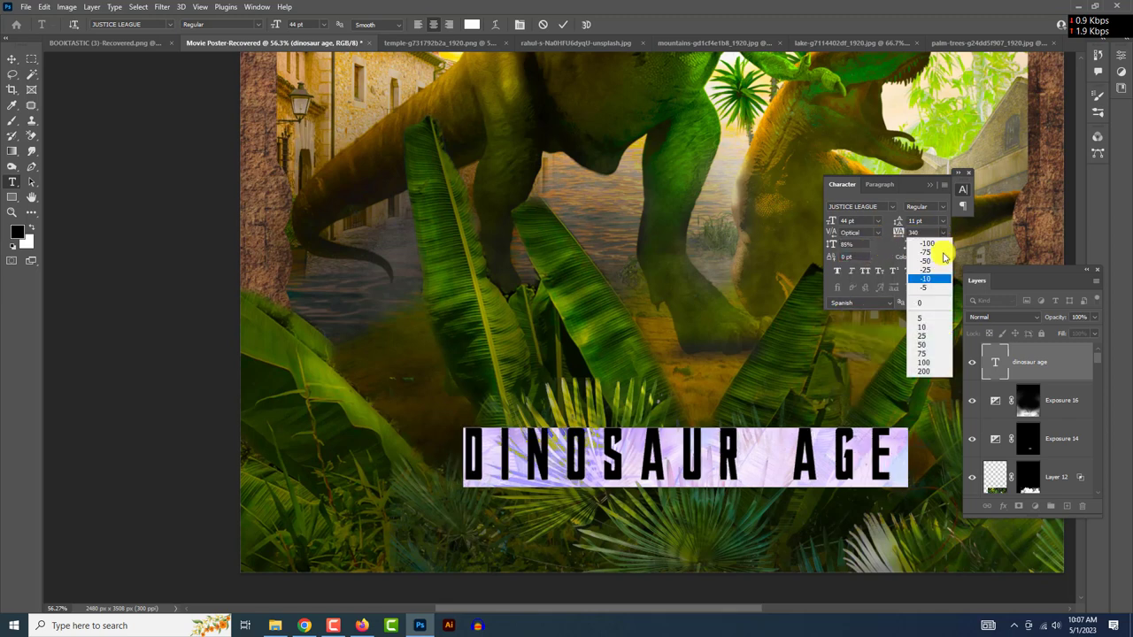
click(941, 295)
drag(276, 25, 285, 26)
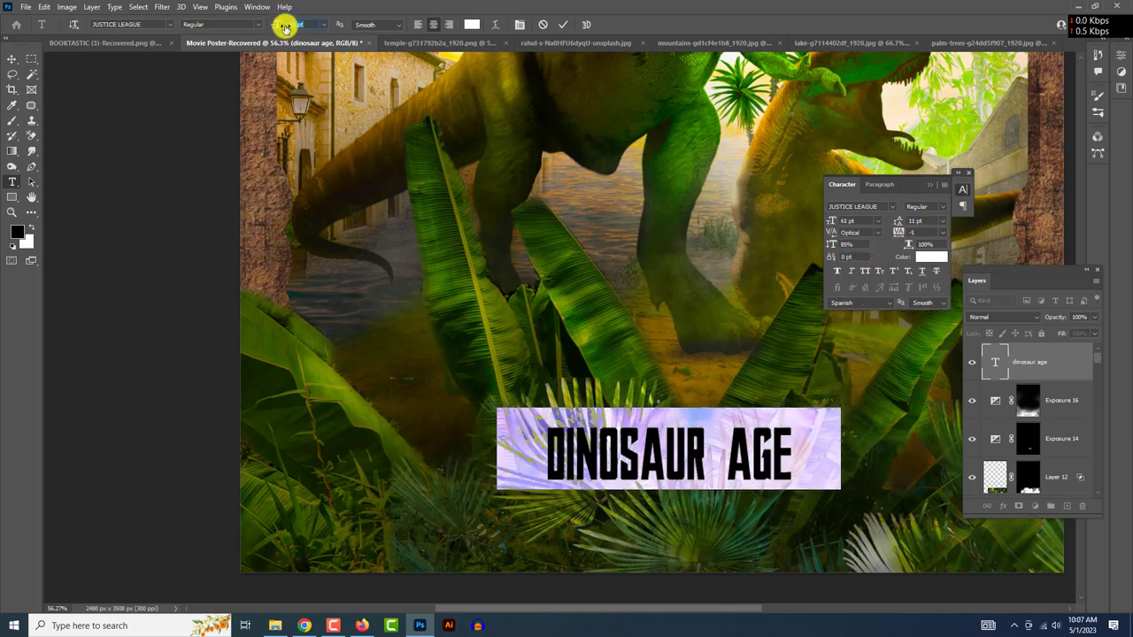
click(12, 59)
drag(671, 466, 659, 423)
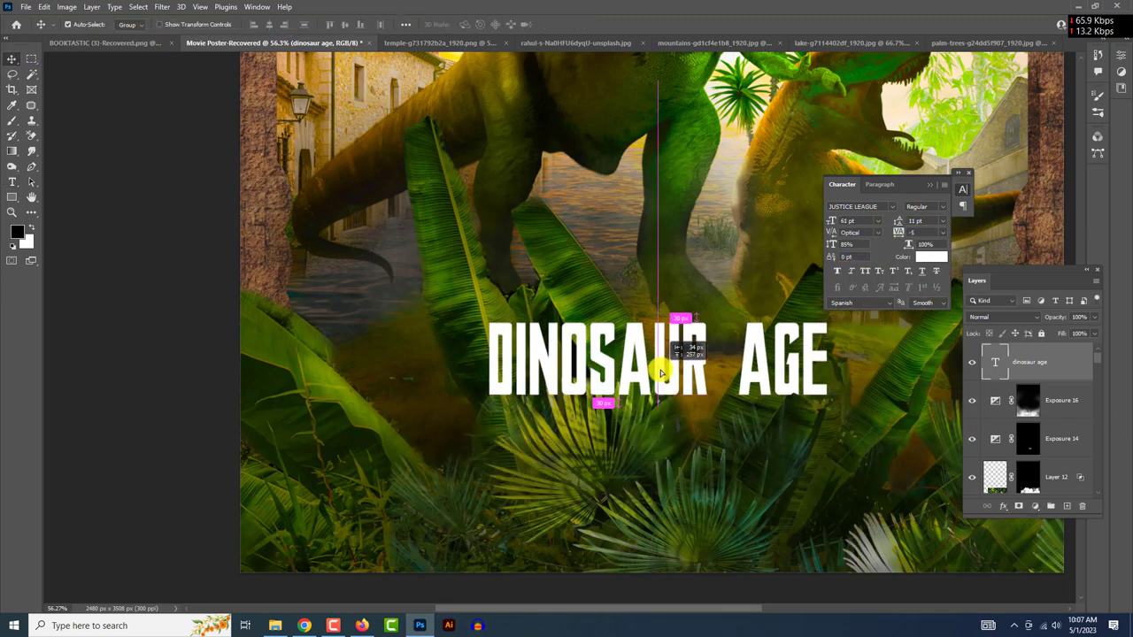
click(968, 174)
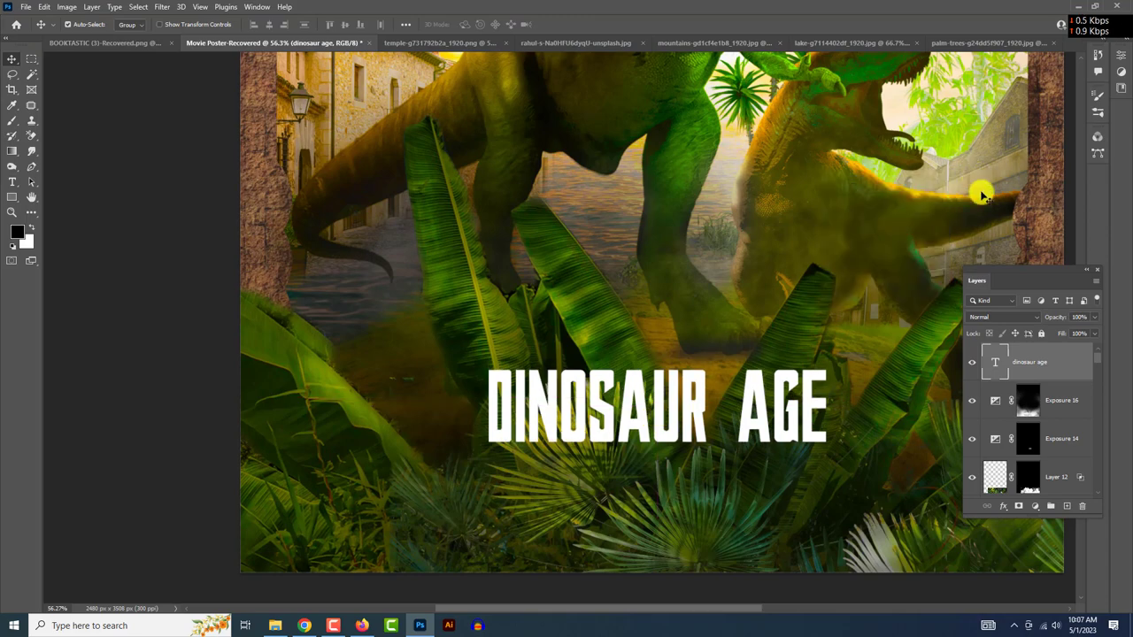
- In the title's Layer Style, disable the first Gradient Overlay and set the second to Normal
right_click(1058, 361)
click(938, 72)
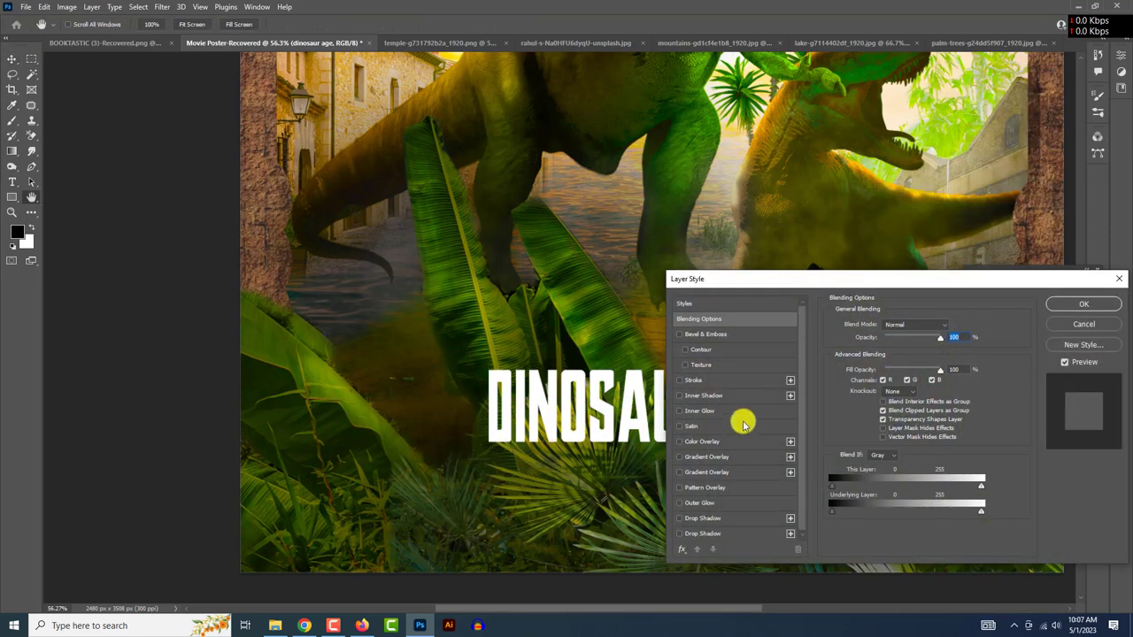
click(723, 458)
click(679, 457)
click(701, 473)
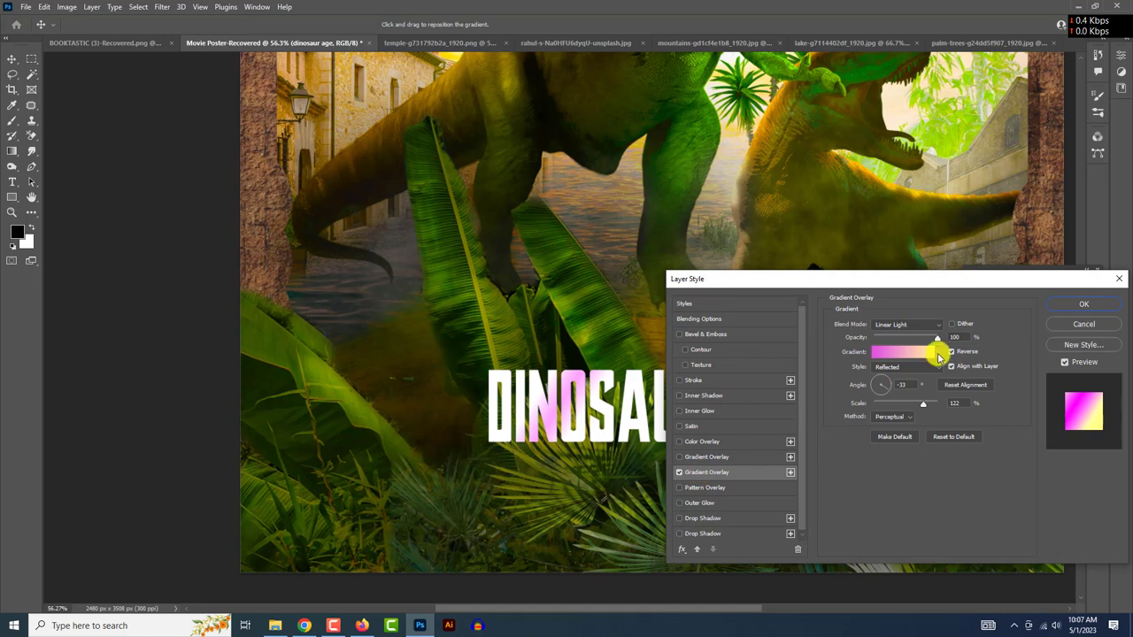
click(910, 323)
click(904, 320)
drag(894, 298, 994, 270)
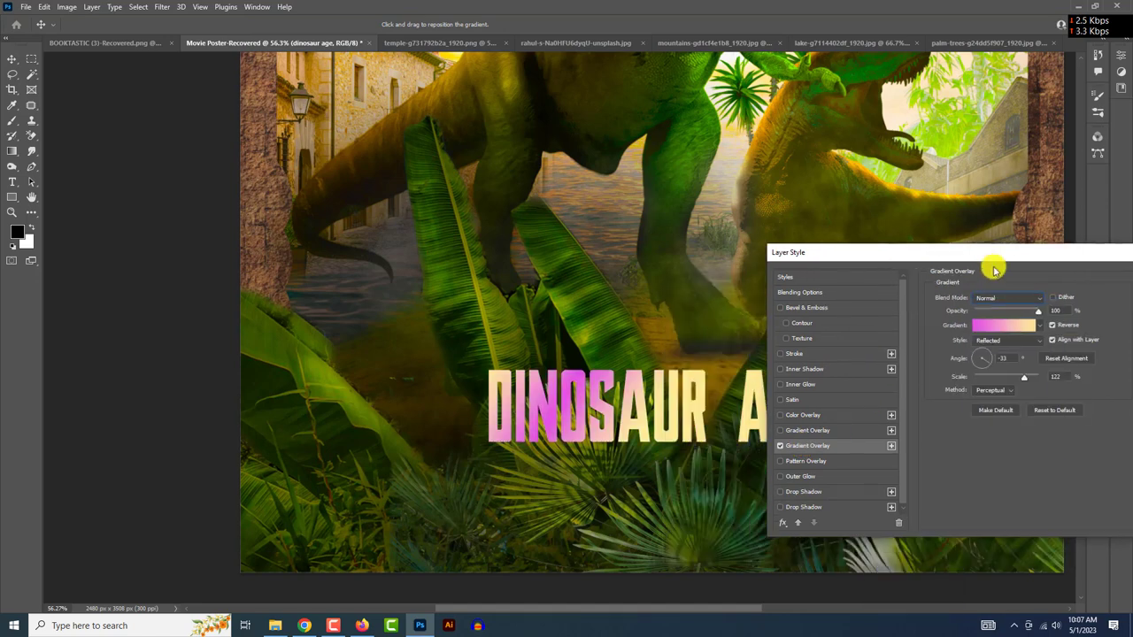
- Sample orange and green from the poster for the gradient's left and right stops
click(992, 325)
double_click(812, 528)
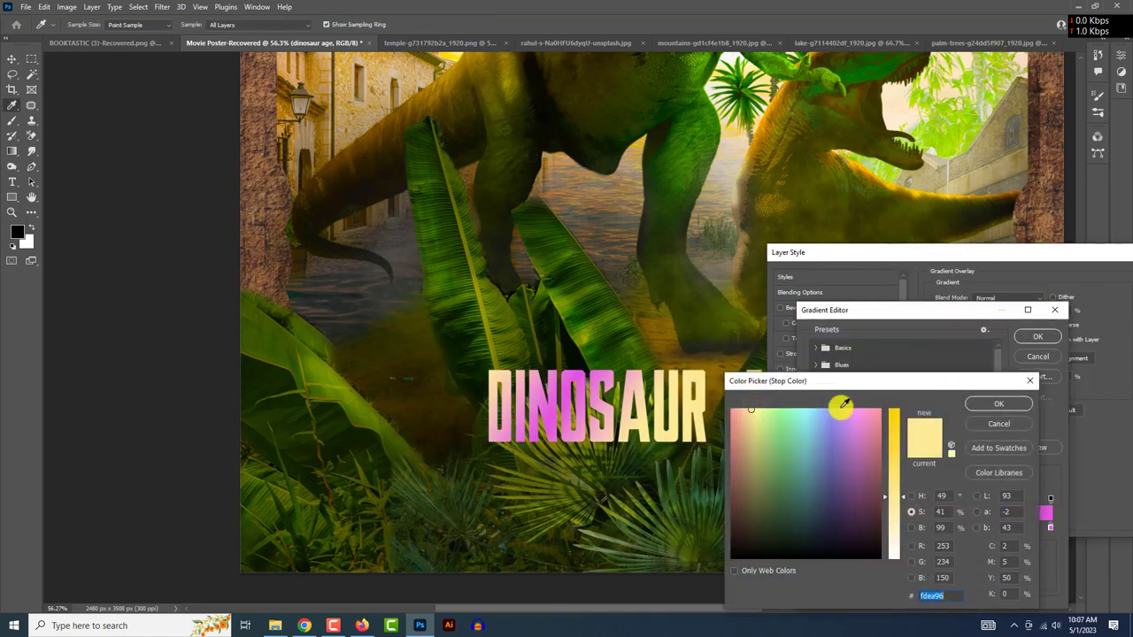
click(897, 182)
click(998, 404)
click(1037, 336)
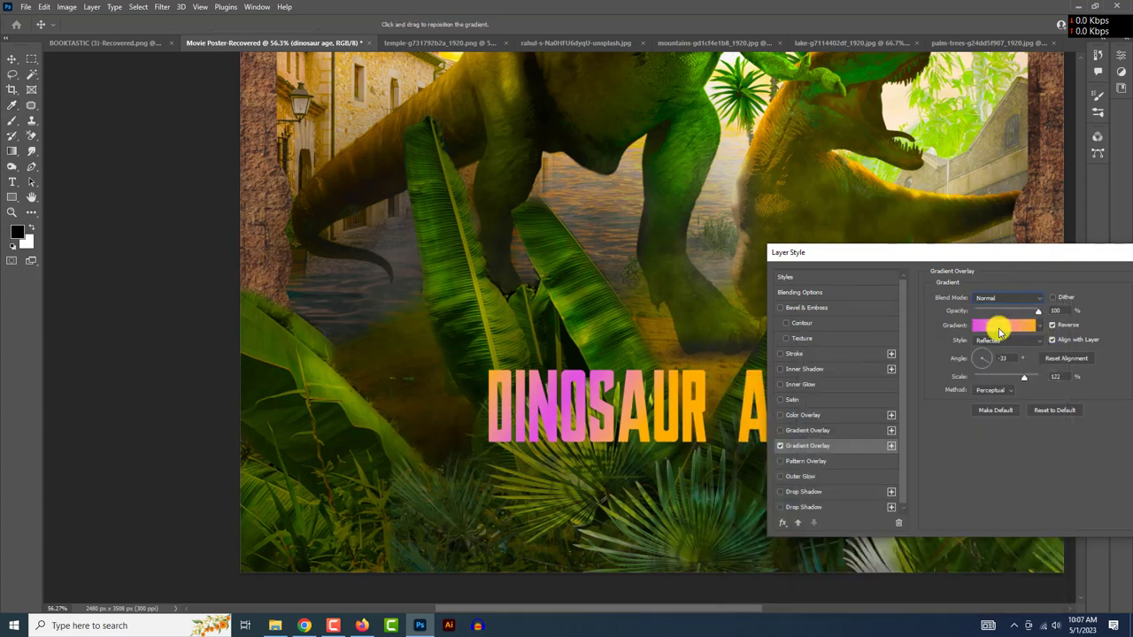
click(998, 330)
double_click(1051, 528)
click(703, 57)
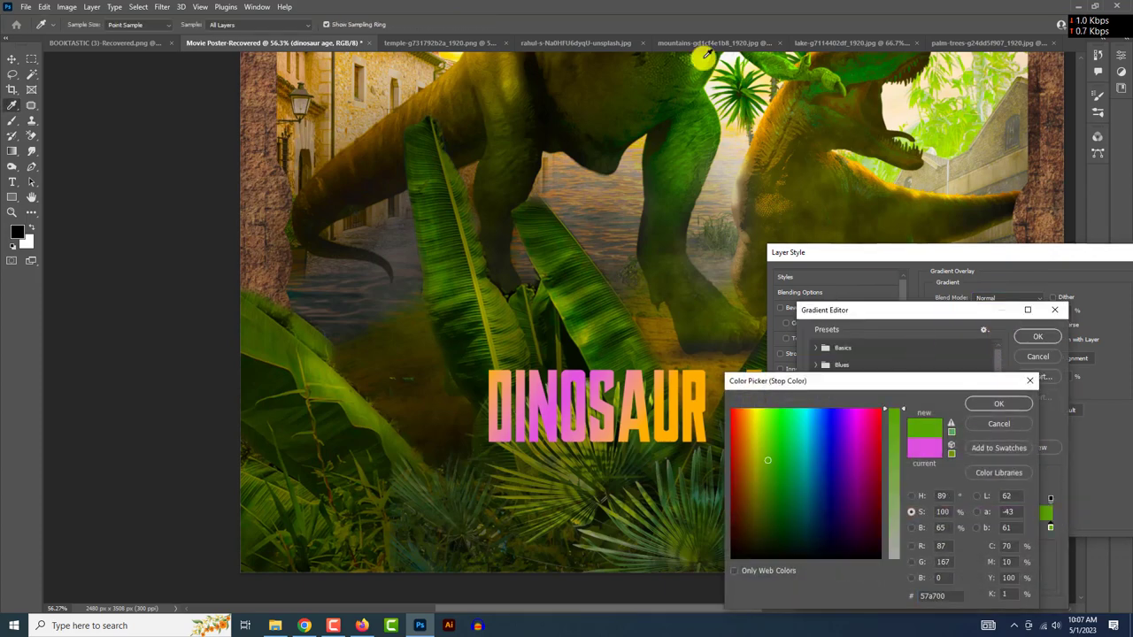
click(993, 392)
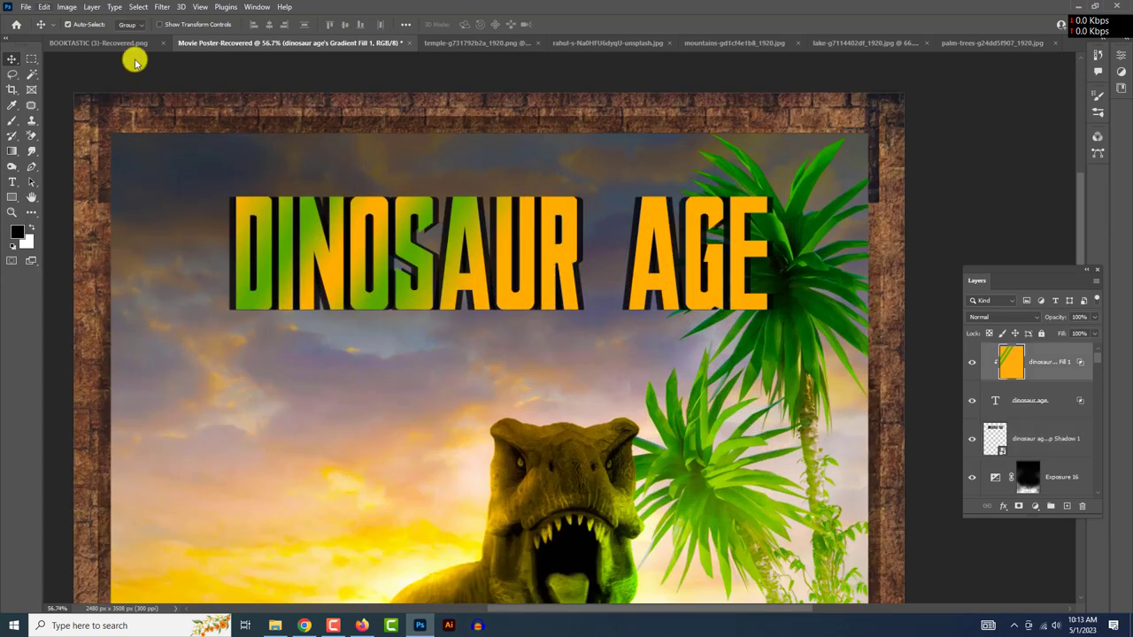
- Open the metallic grunge texture image and bring it into the Movie Poster document
click(26, 6)
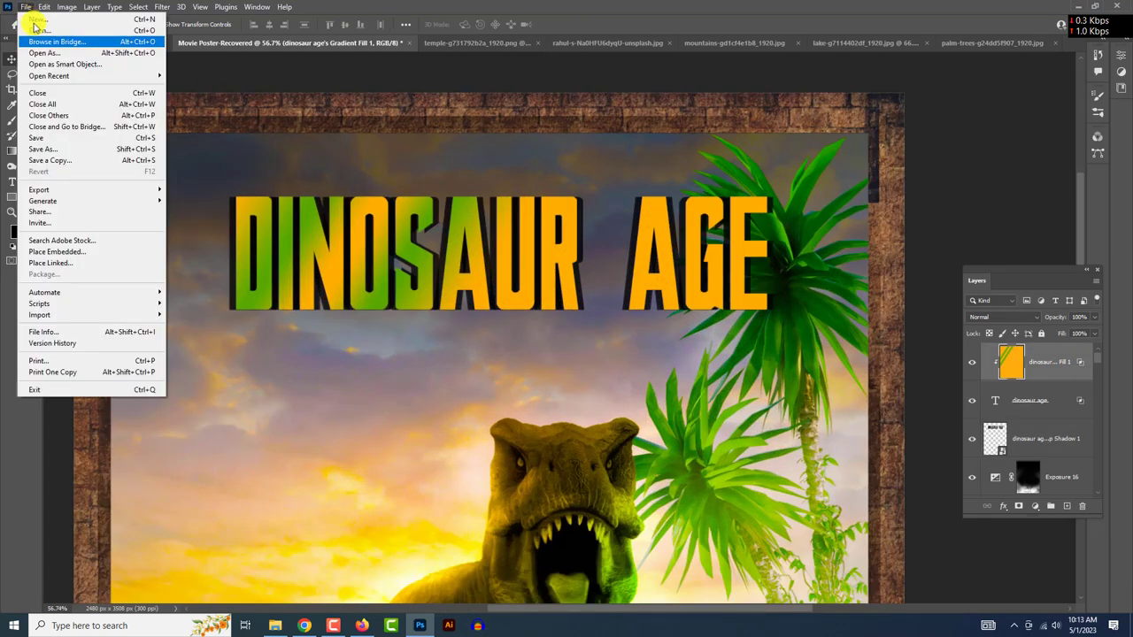
click(39, 39)
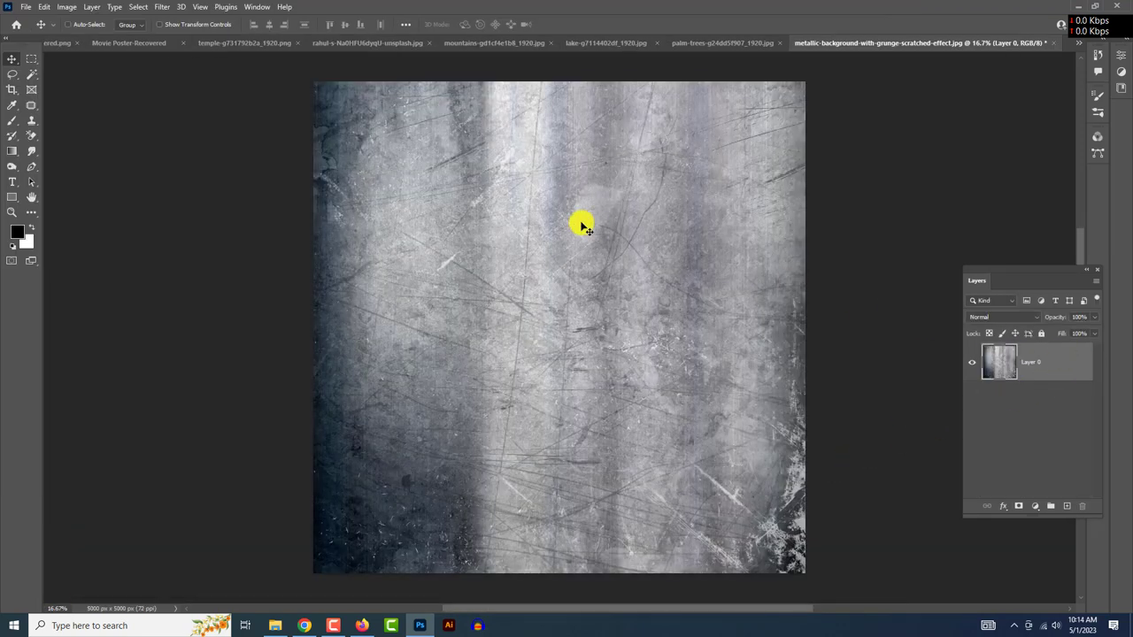
click(1077, 42)
click(934, 48)
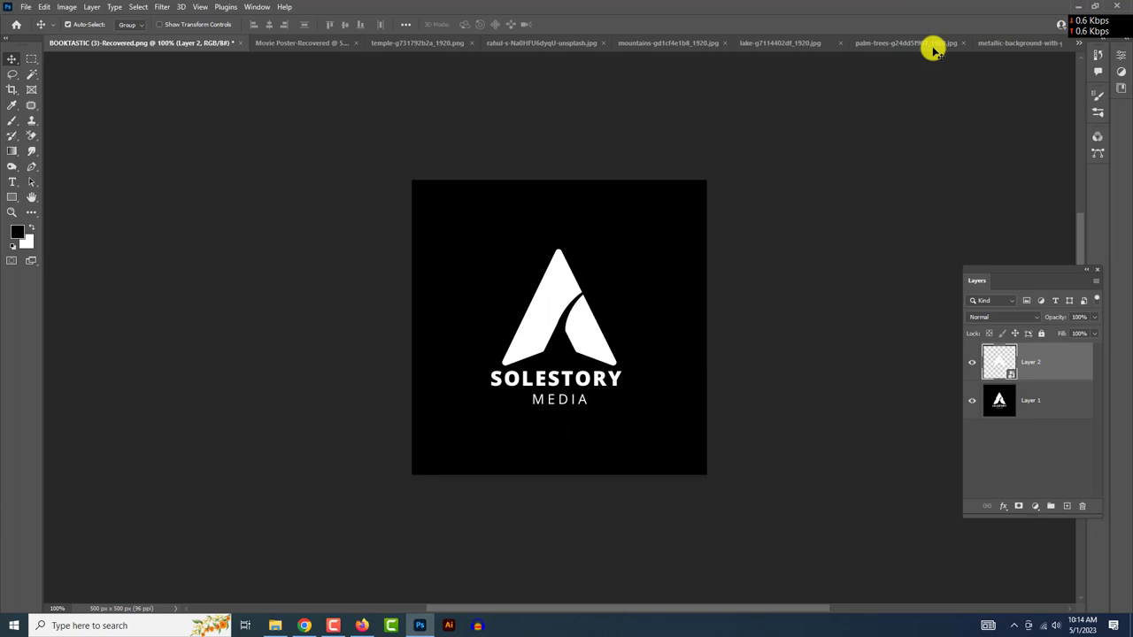
click(1078, 42)
click(968, 56)
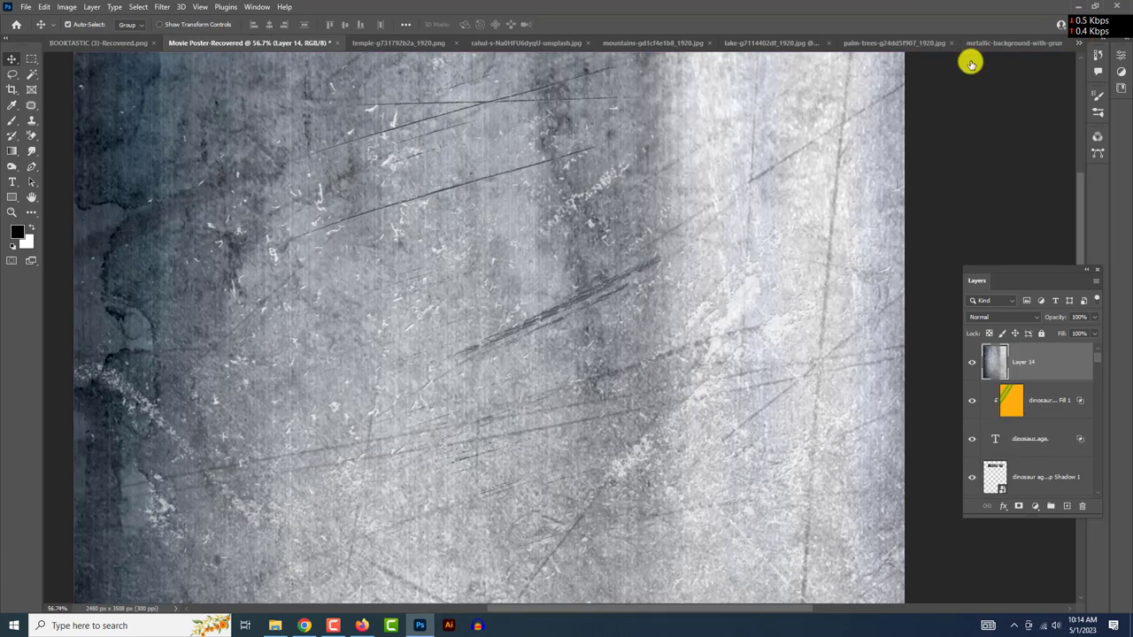
- Scale and position the texture over the title, then clip it to the lettering
drag(1015, 407, 1050, 368)
scroll(531, 310, down, 5)
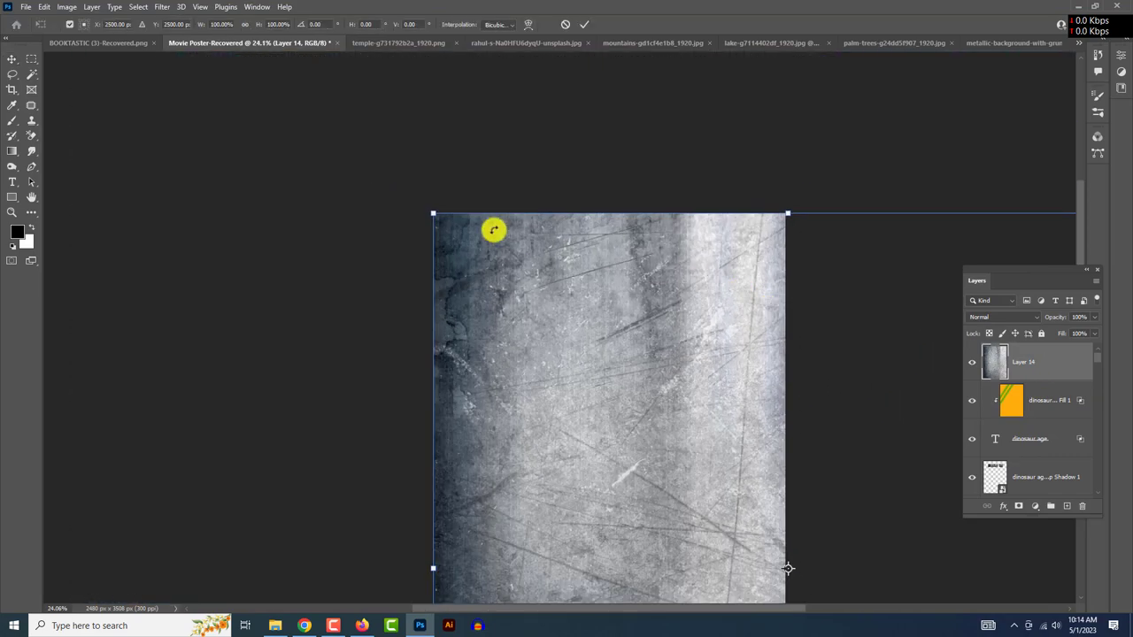
mouse_move(434, 213)
mouse_down()
mouse_move(435, 195)
mouse_move(693, 455)
mouse_move(531, 263)
mouse_up()
drag(677, 177, 607, 251)
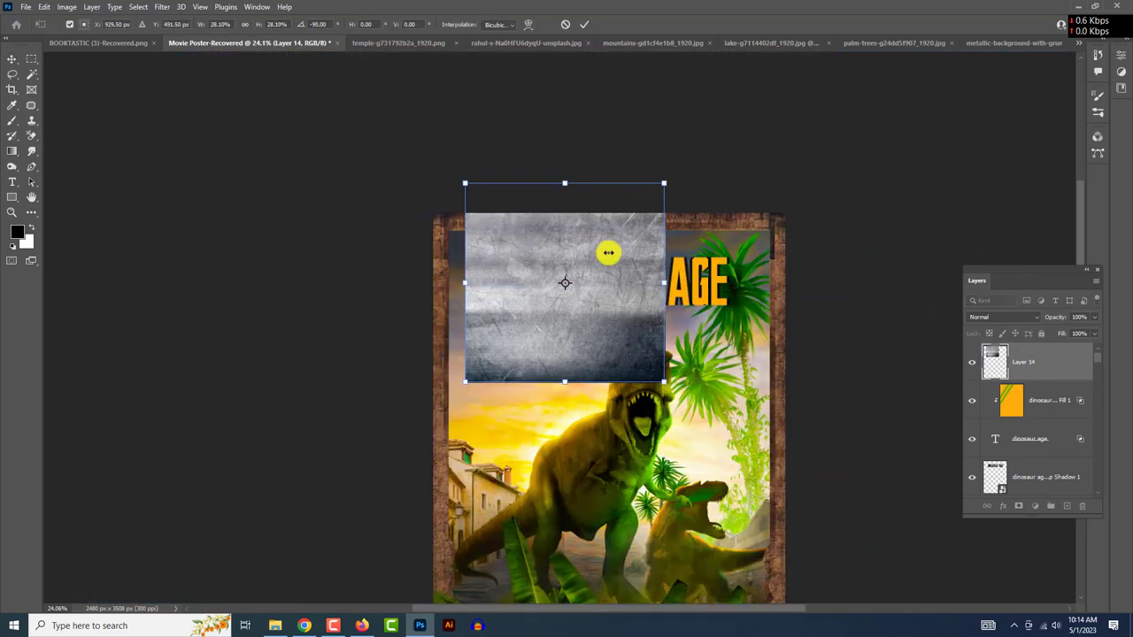
drag(665, 281, 728, 283)
alt+click(1045, 380)
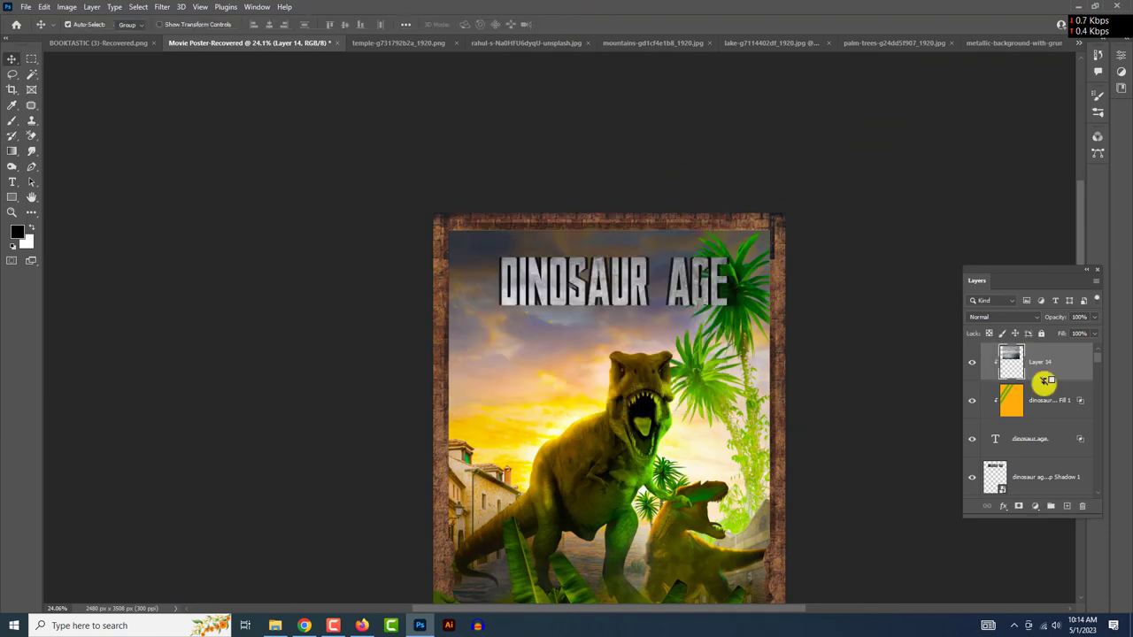
click(640, 302)
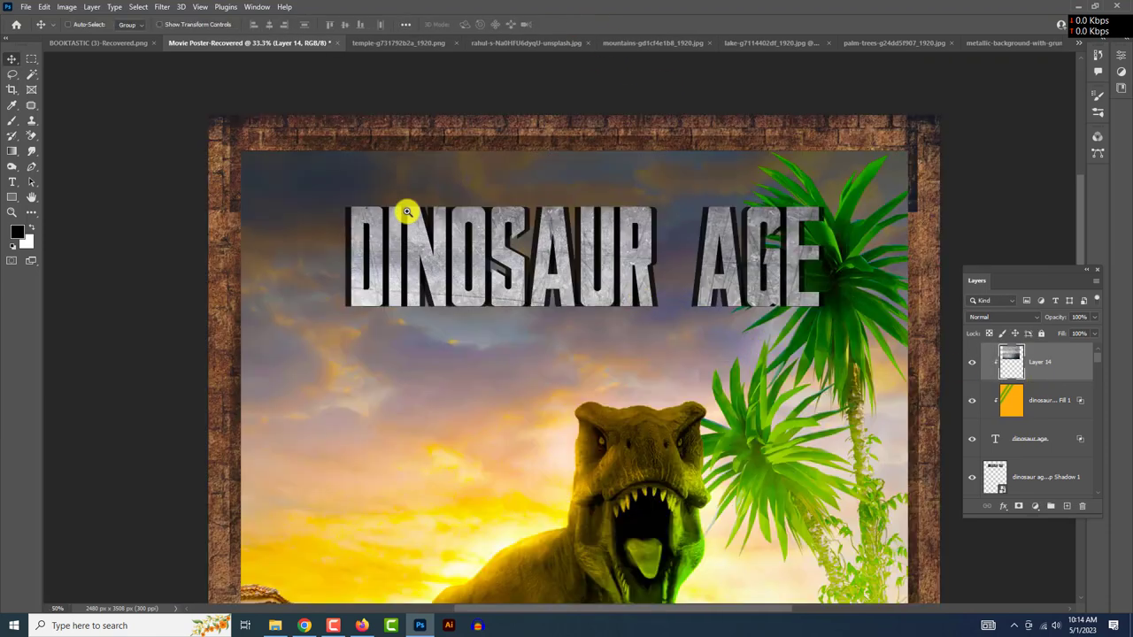
- Adjust the fill layer's blending and add a Gradient Overlay to the title fill
scroll(222, 245, down, 3)
scroll(728, 372, down, 1)
scroll(961, 362, up, 3)
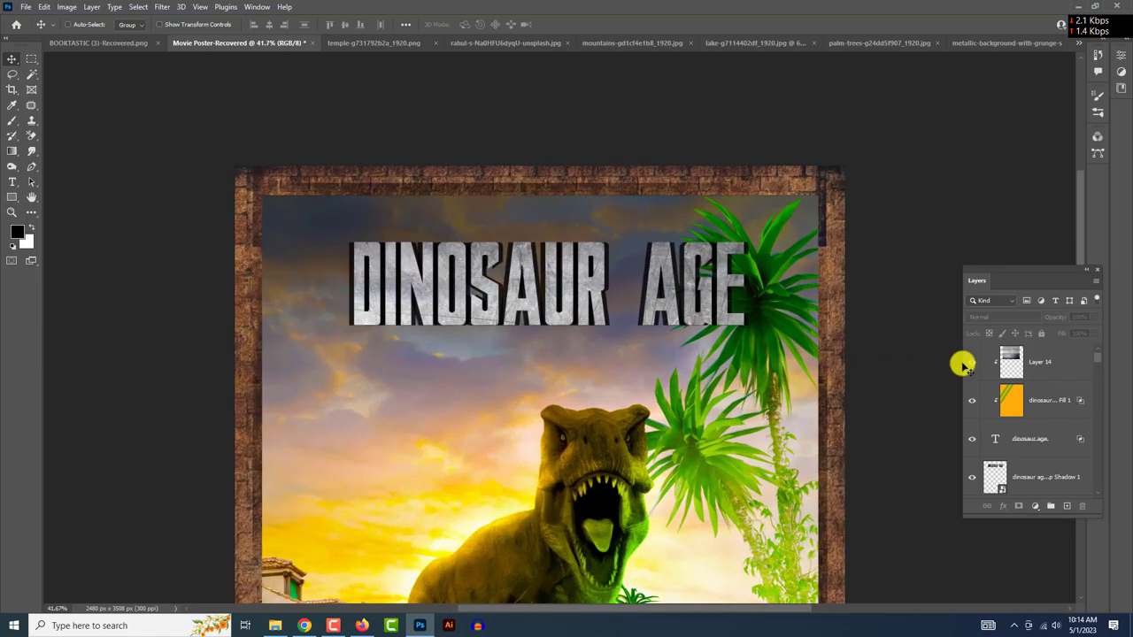
click(1008, 318)
click(991, 493)
scroll(746, 359, down, 2)
scroll(885, 381, up, 2)
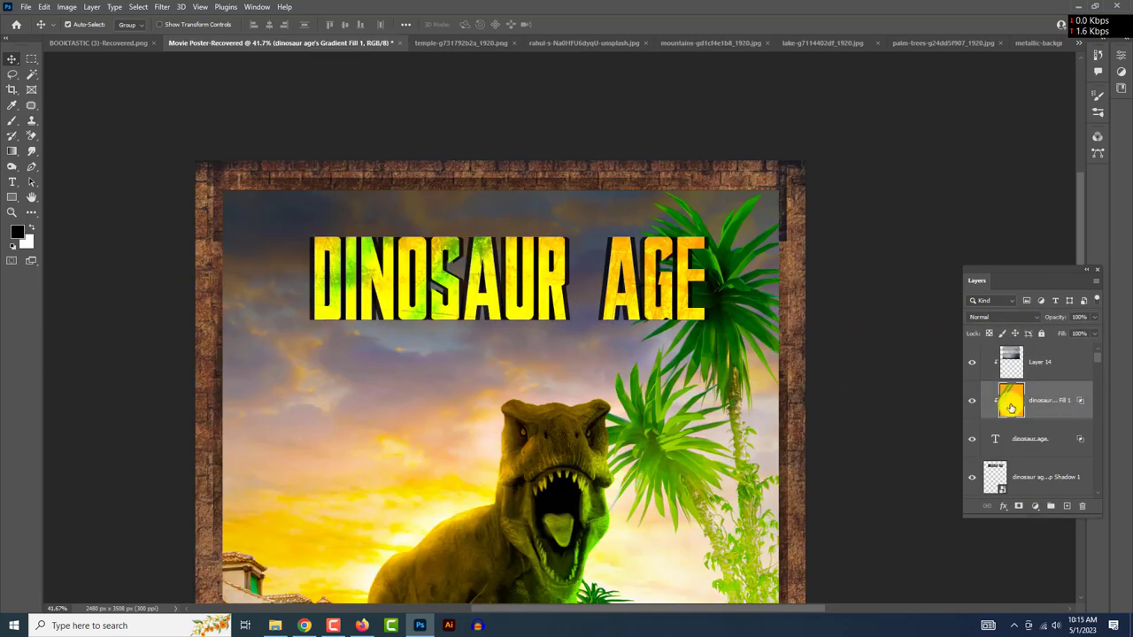
double_click(1055, 403)
click(445, 517)
click(668, 397)
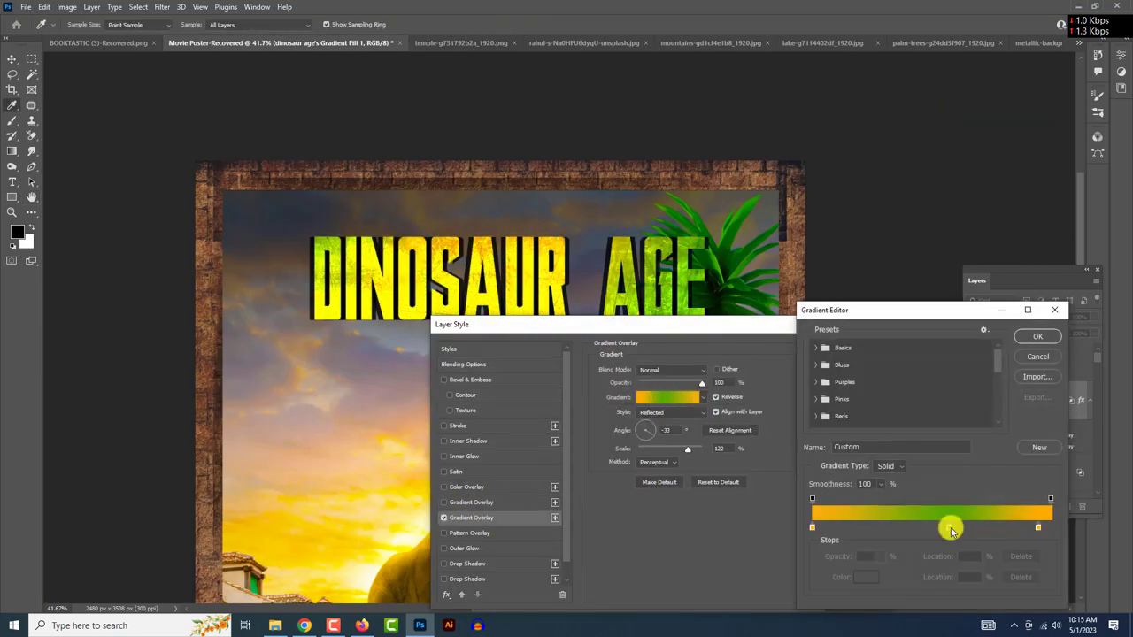
double_click(885, 538)
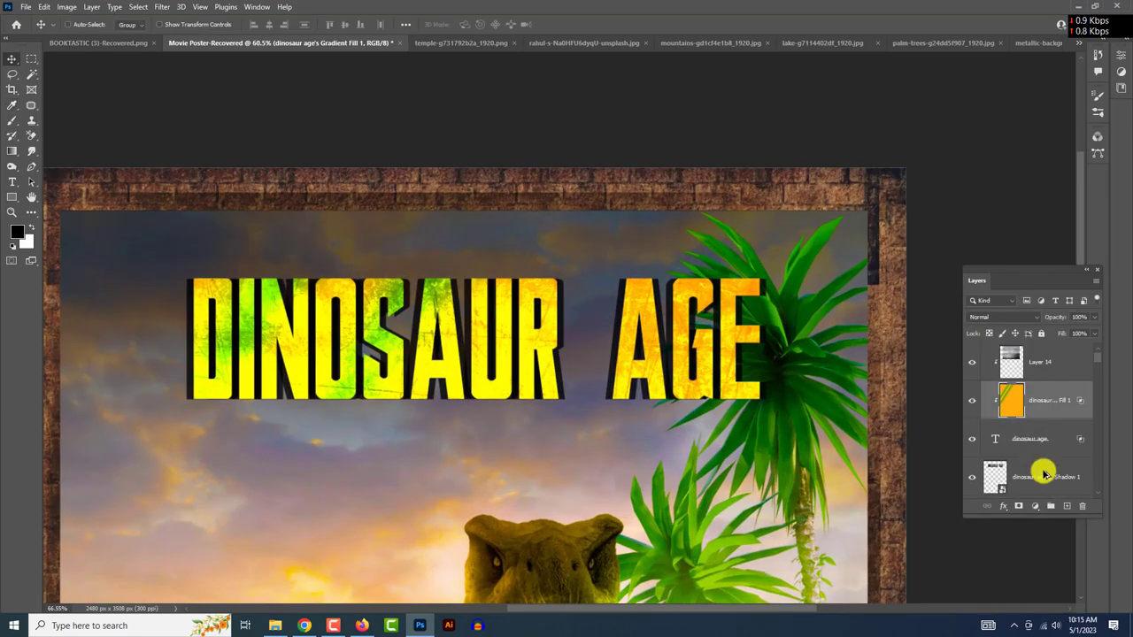
- Give the shadow lettering a green-to-brown Gradient Overlay
double_click(1044, 475)
click(443, 486)
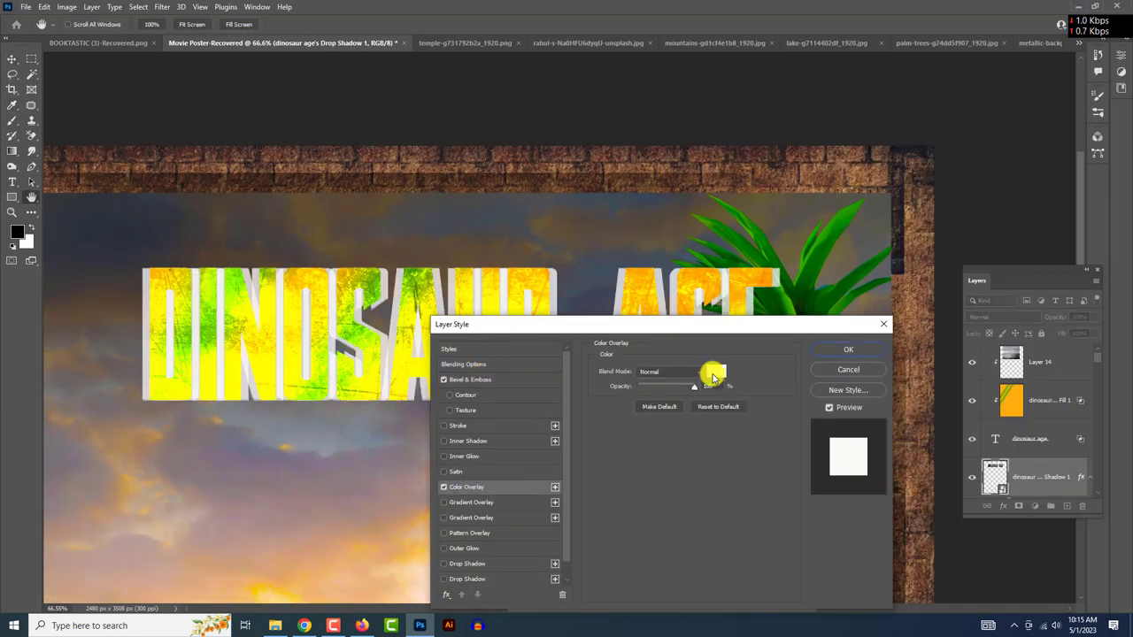
click(443, 486)
click(489, 517)
click(668, 397)
double_click(809, 526)
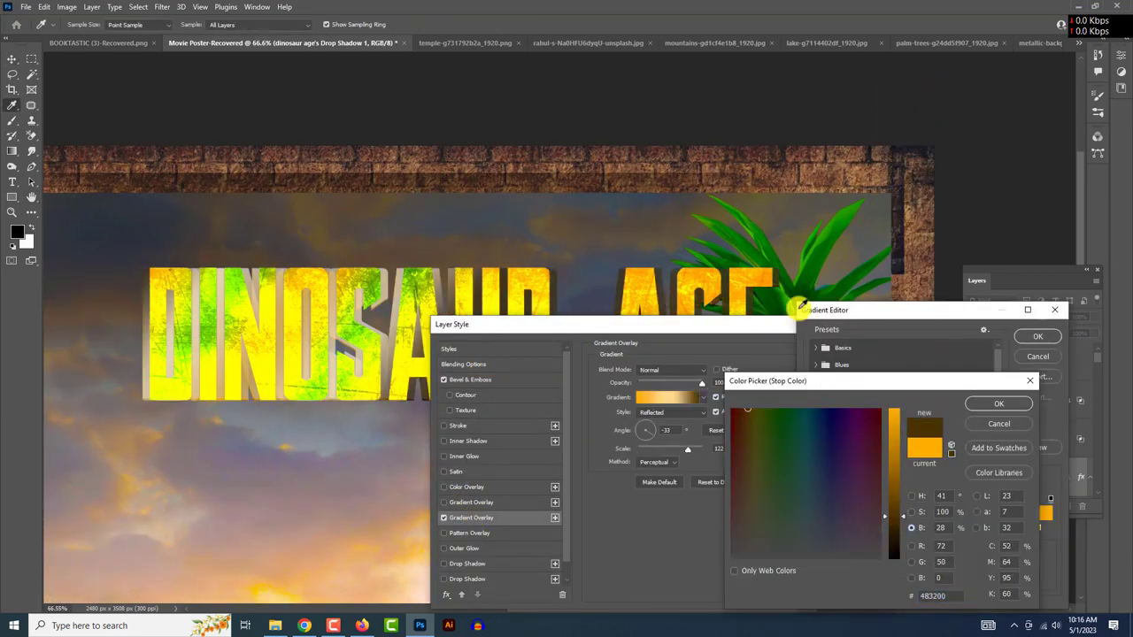
click(993, 406)
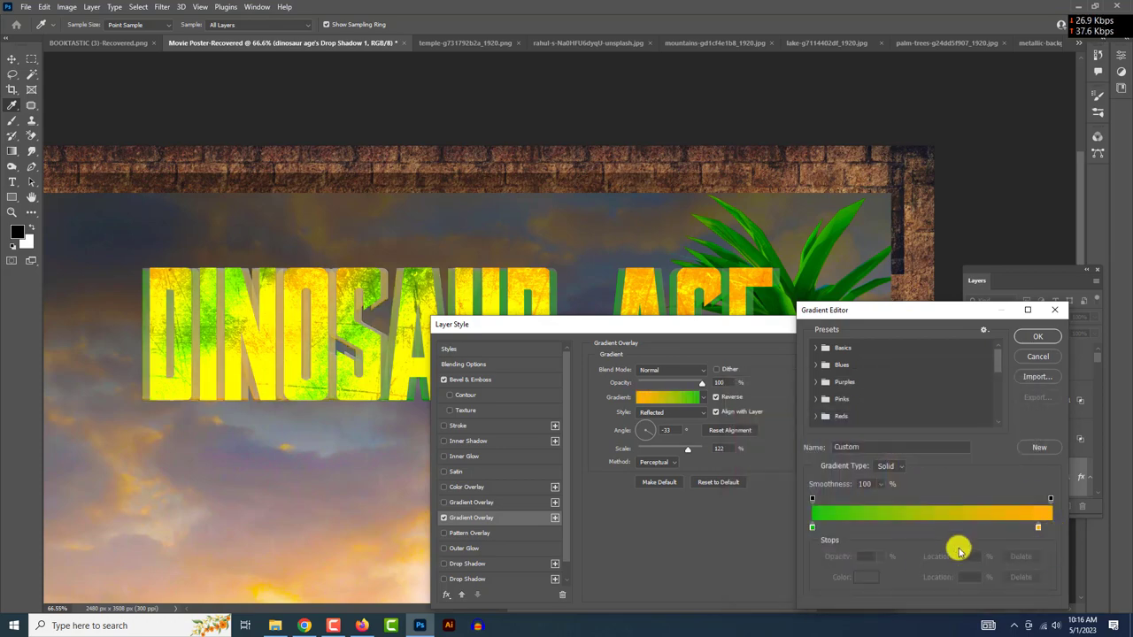
click(1027, 345)
- Add a dark green Stroke outline and set the shadow lettering's bevel size to 59
click(470, 379)
drag(644, 419, 656, 419)
click(664, 504)
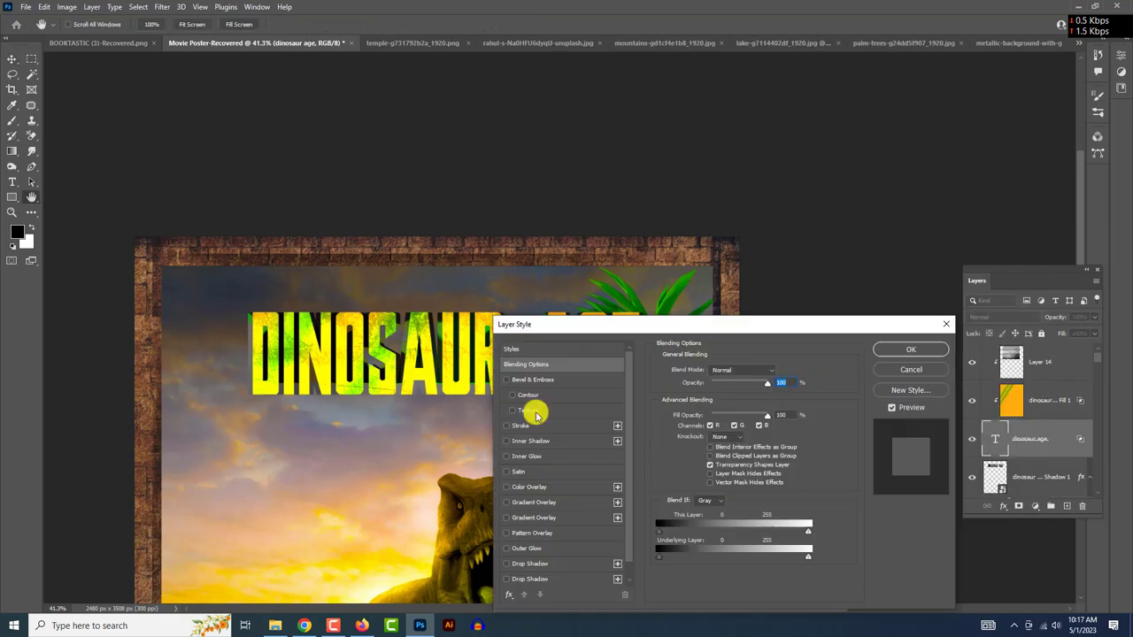
click(523, 426)
click(685, 455)
click(998, 399)
drag(412, 424, 558, 394)
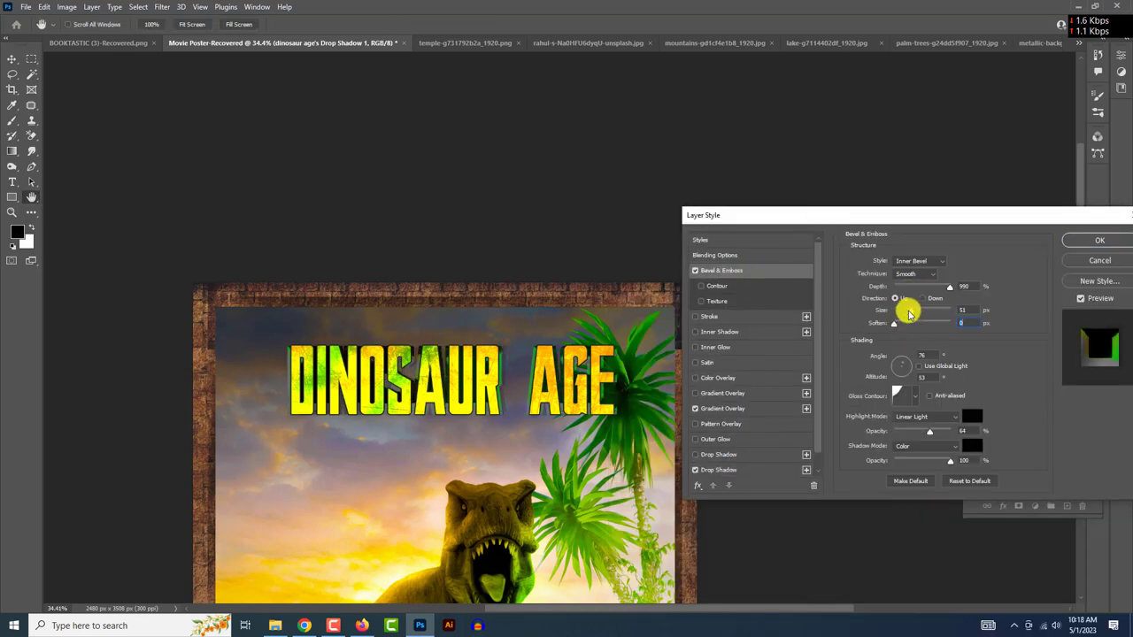
click(910, 395)
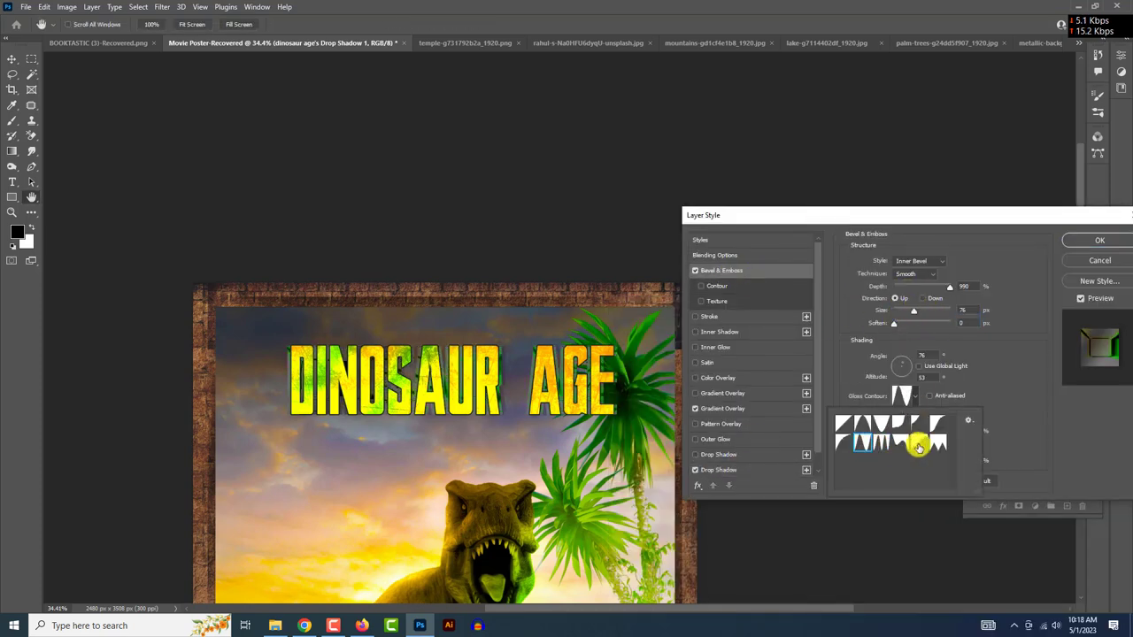
click(912, 312)
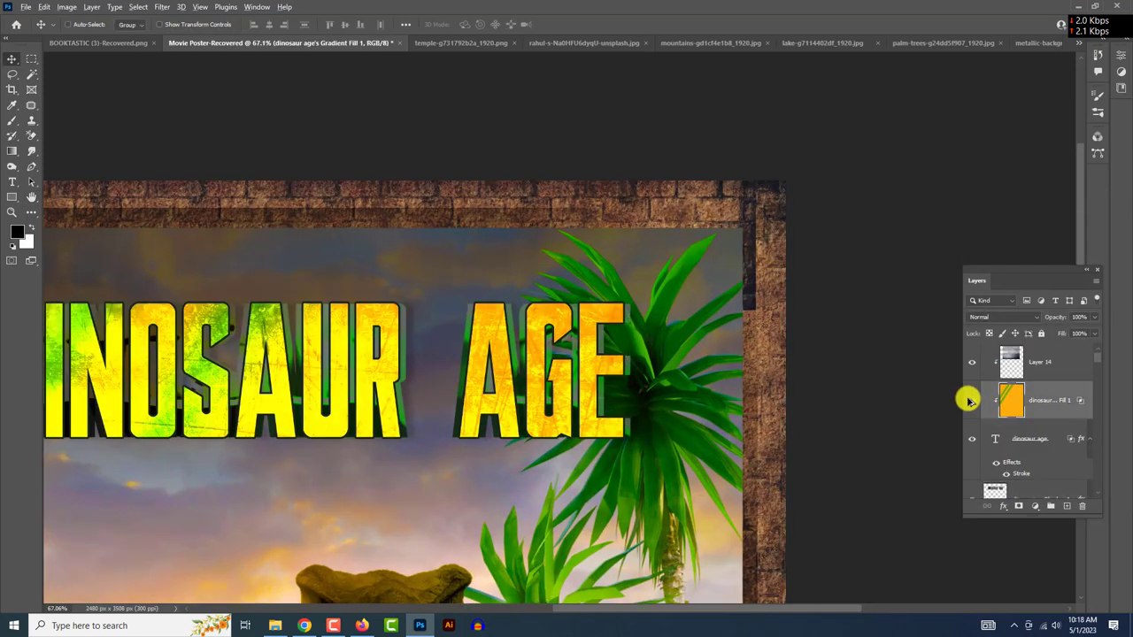
- Apply an Oranges preset gradient to the title fill's Gradient Overlay
key(ctrl+0)
right_click(969, 401)
click(928, 111)
click(705, 393)
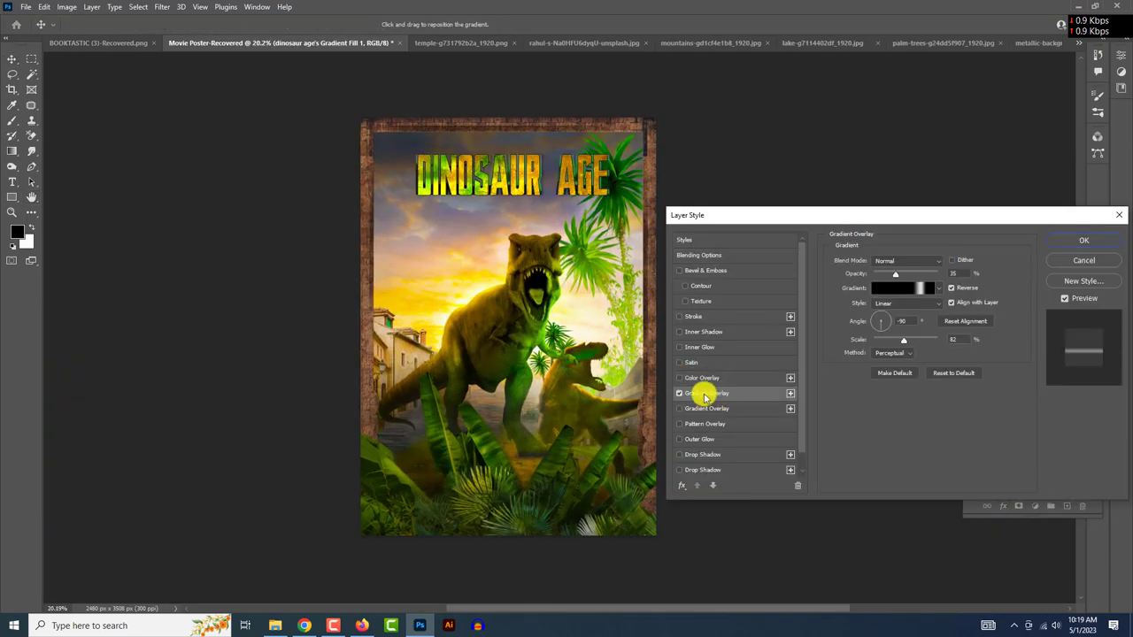
click(706, 408)
click(937, 289)
click(841, 370)
click(935, 324)
click(953, 291)
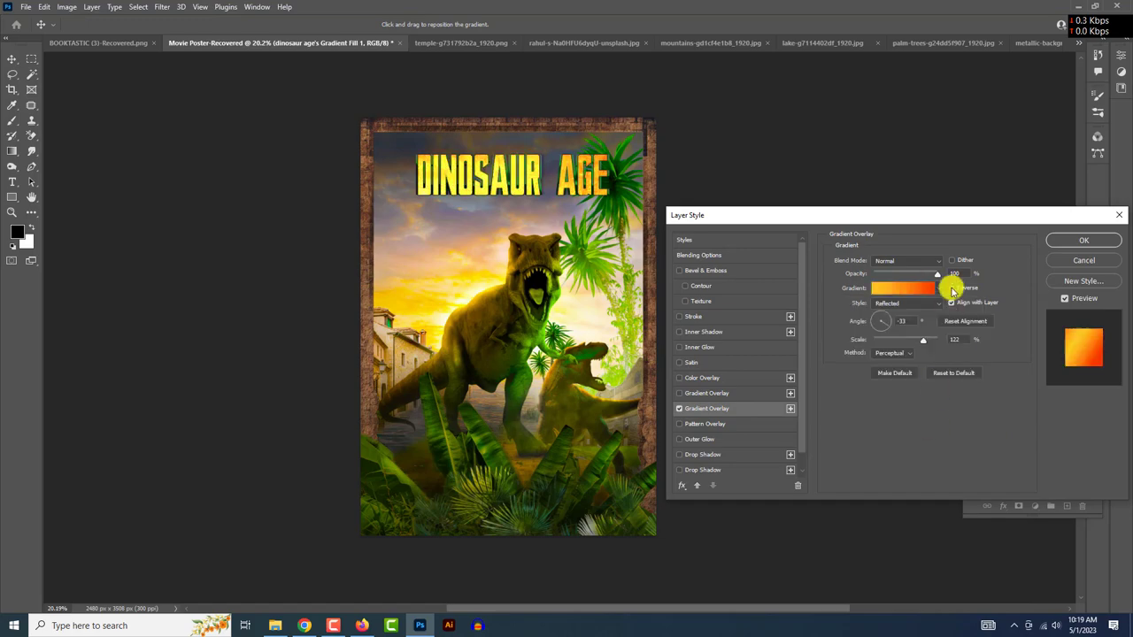
key(Return)
key(ctrl+plus)
key(ctrl+plus)
key(ctrl+plus)
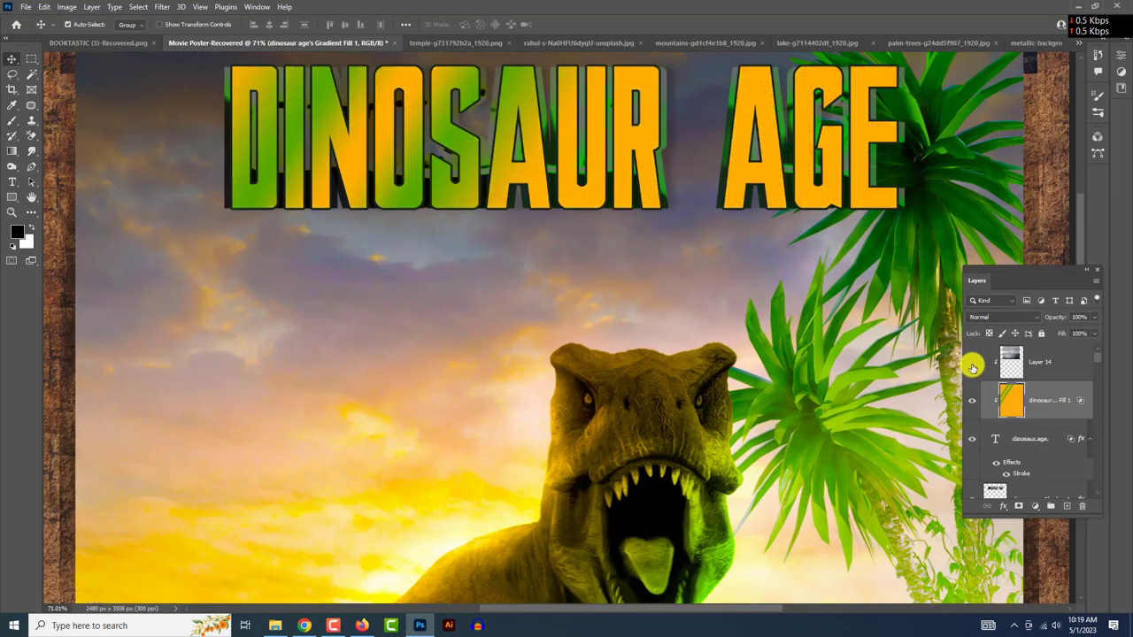
- Add a Hue/Saturation adjustment clipped to the title with Colorize turned on
click(1034, 506)
click(1085, 395)
click(1009, 195)
click(1019, 250)
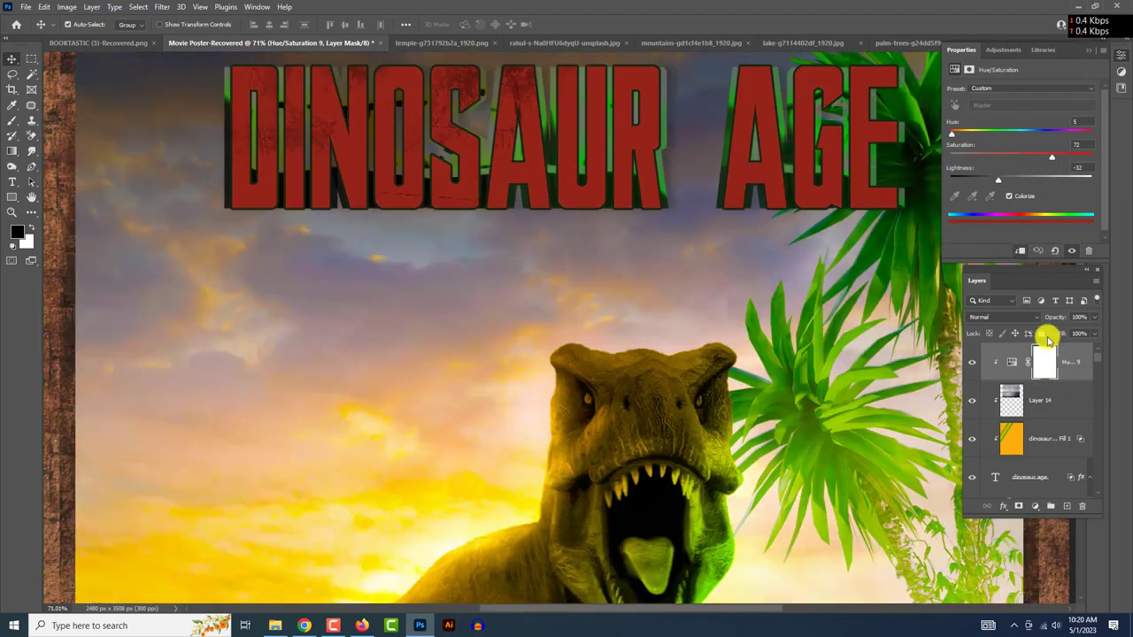
drag(1019, 176, 998, 182)
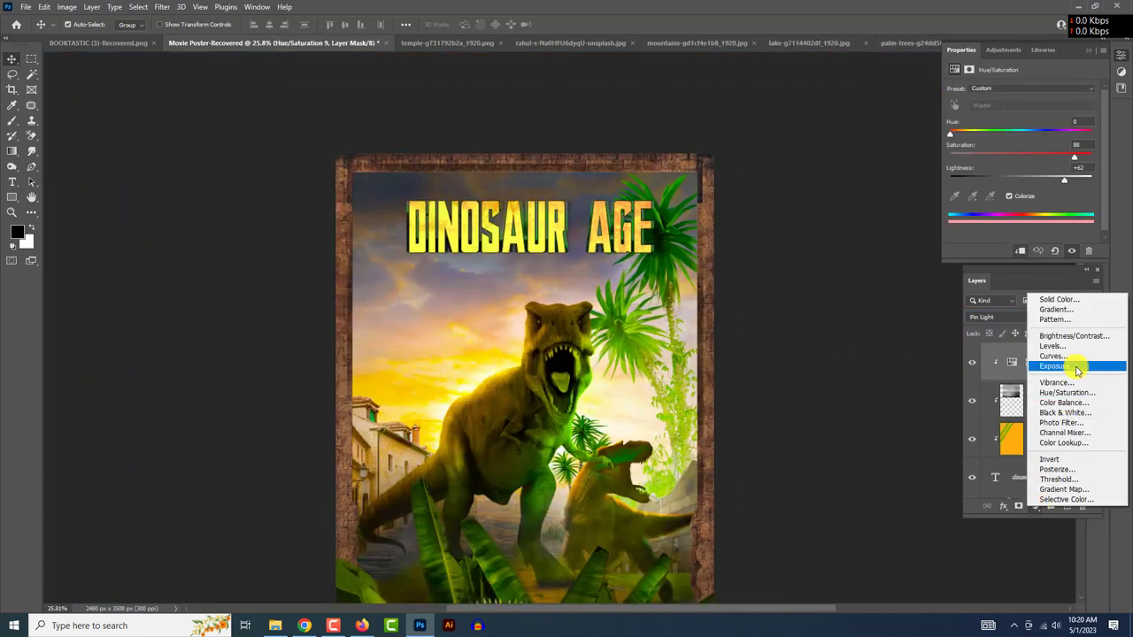
- Add a darkened Exposure adjustment, invert its mask and paint it back over the title
click(1051, 365)
drag(1020, 139, 1011, 139)
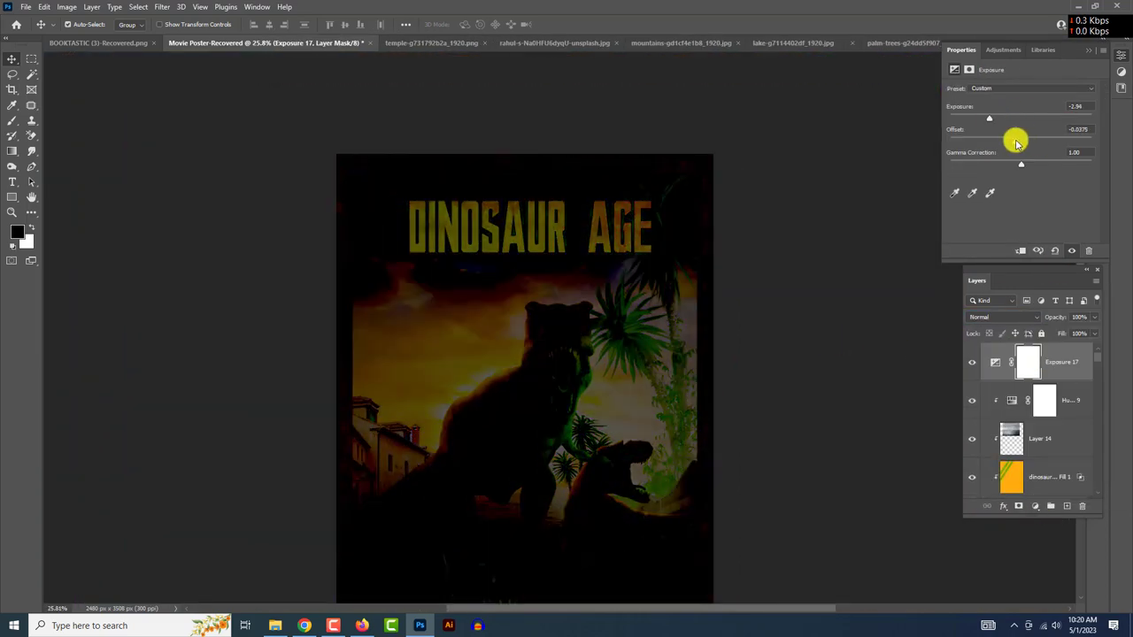
key(ctrl+i)
scroll(539, 245, up, 3)
click(1045, 362)
drag(354, 213, 490, 275)
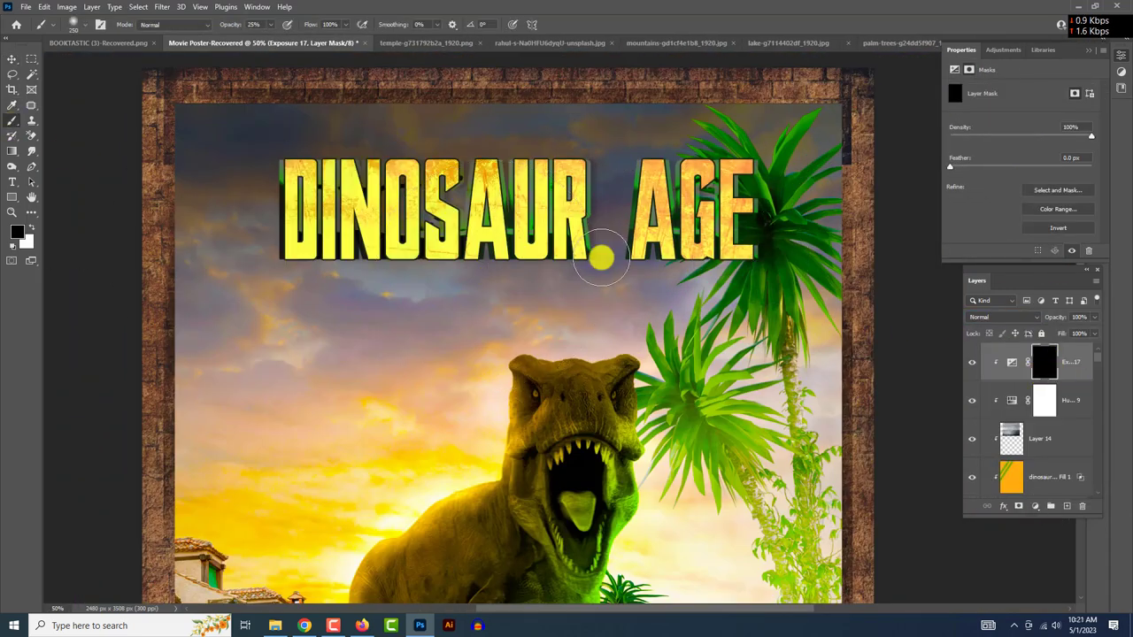
drag(601, 257, 745, 159)
- Set the texture layer's blend mode to Vivid Light
scroll(607, 162, down, 3)
scroll(650, 267, down, 2)
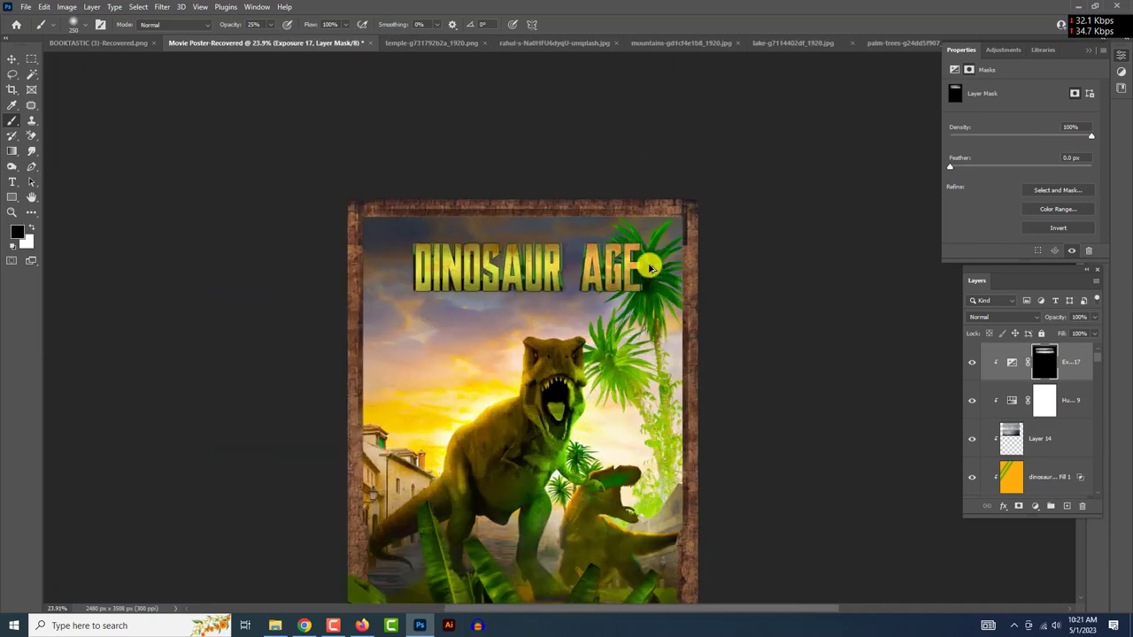
scroll(651, 268, up, 1)
click(996, 316)
key(Escape)
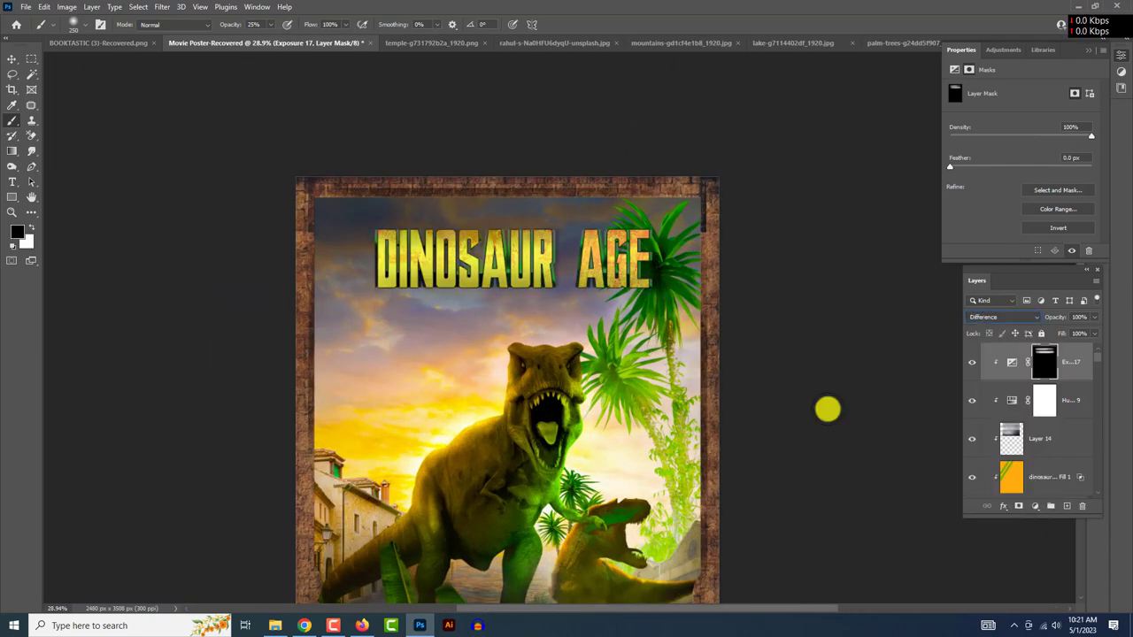
key(ctrl+plus)
click(12, 58)
click(996, 317)
click(981, 486)
- Select the DINOSAUR AGE title's shadow layer together with all the other title layers
scroll(500, 370, down, 7)
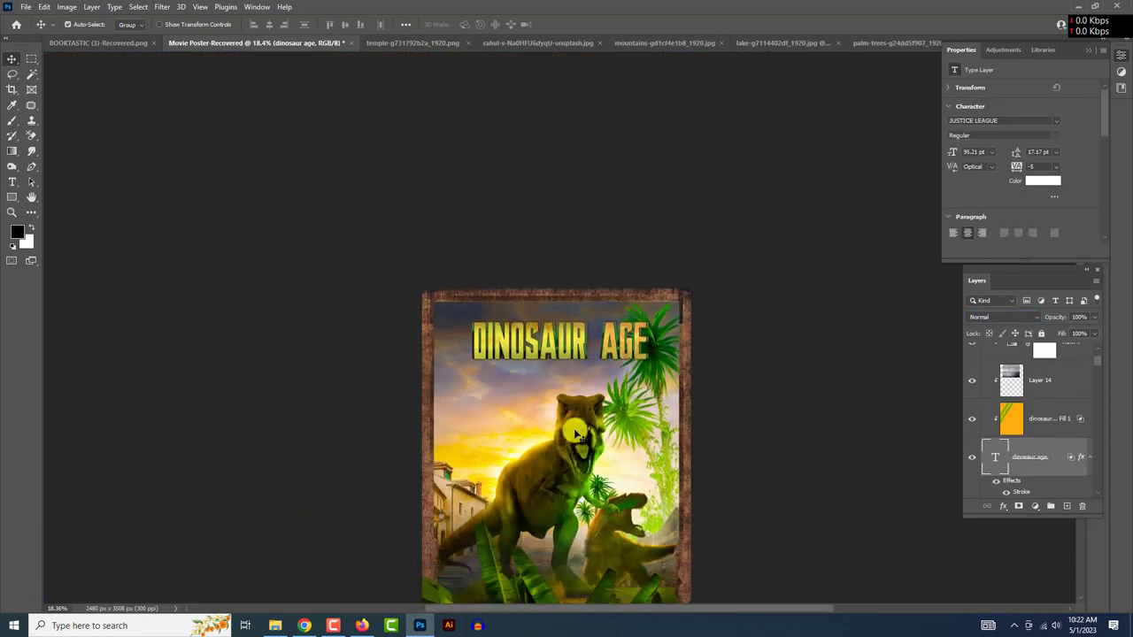
scroll(544, 354, down, 3)
scroll(601, 354, up, 2)
scroll(1039, 440, down, 1)
click(1039, 440)
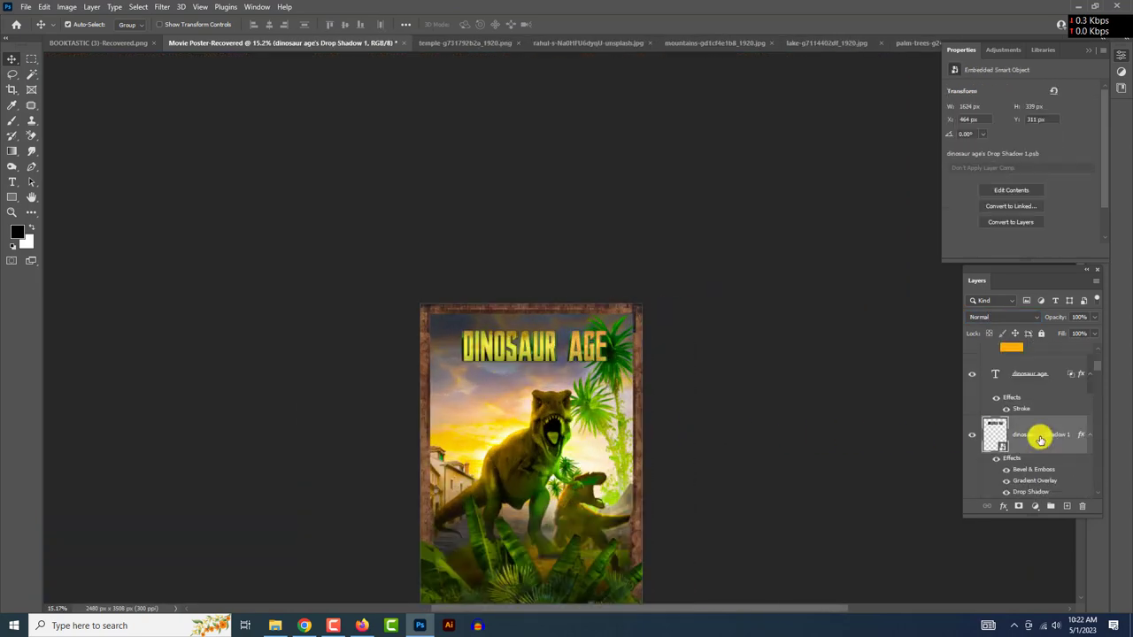
scroll(1040, 434, up, 5)
scroll(1053, 380, up, 1)
ctrl+click(1057, 366)
- Free-transform the title to 110% and move it down over the foliage at the poster's bottom
key(ctrl+t)
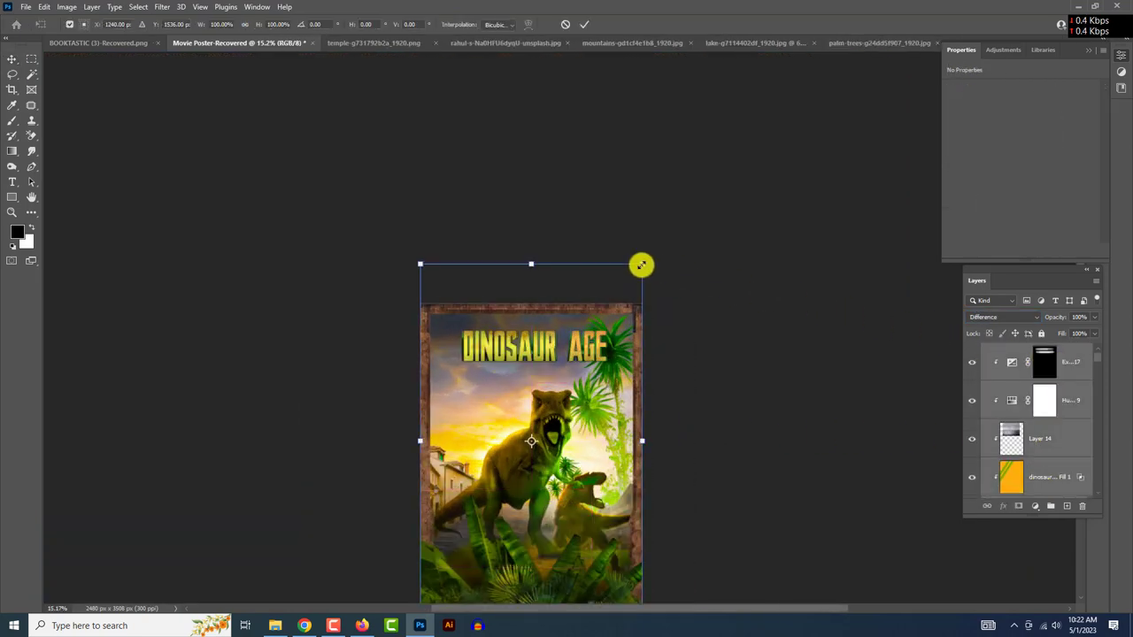
drag(639, 262, 664, 228)
drag(620, 286, 556, 584)
scroll(556, 584, up, 3)
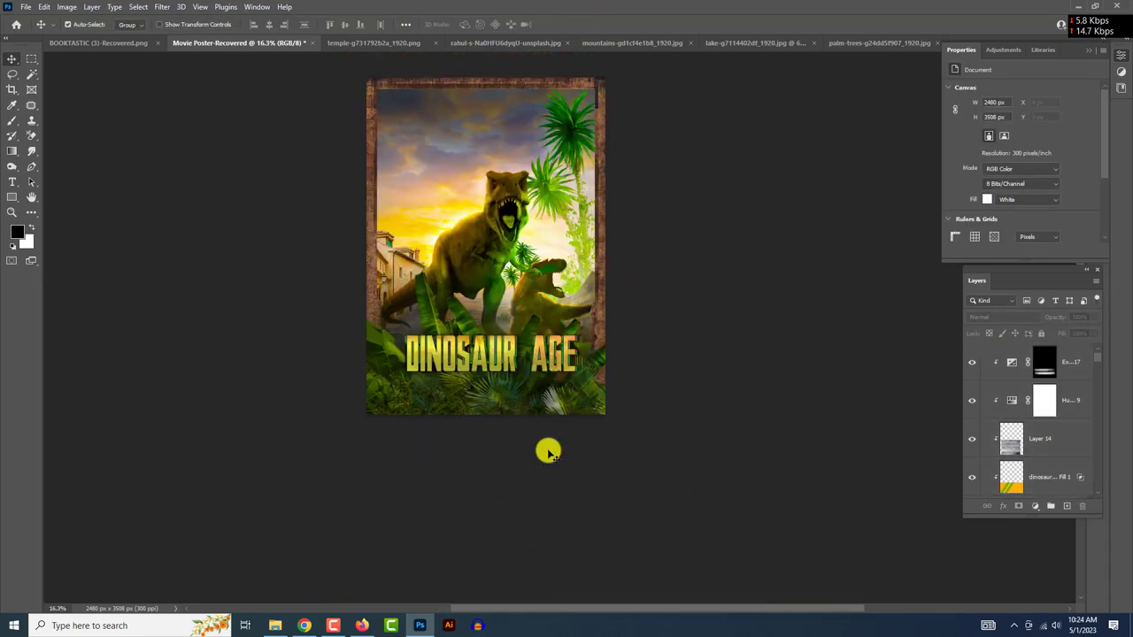
scroll(548, 453, down, 2)
scroll(548, 452, up, 2)
scroll(548, 452, up, 2)
scroll(548, 452, up, 4)
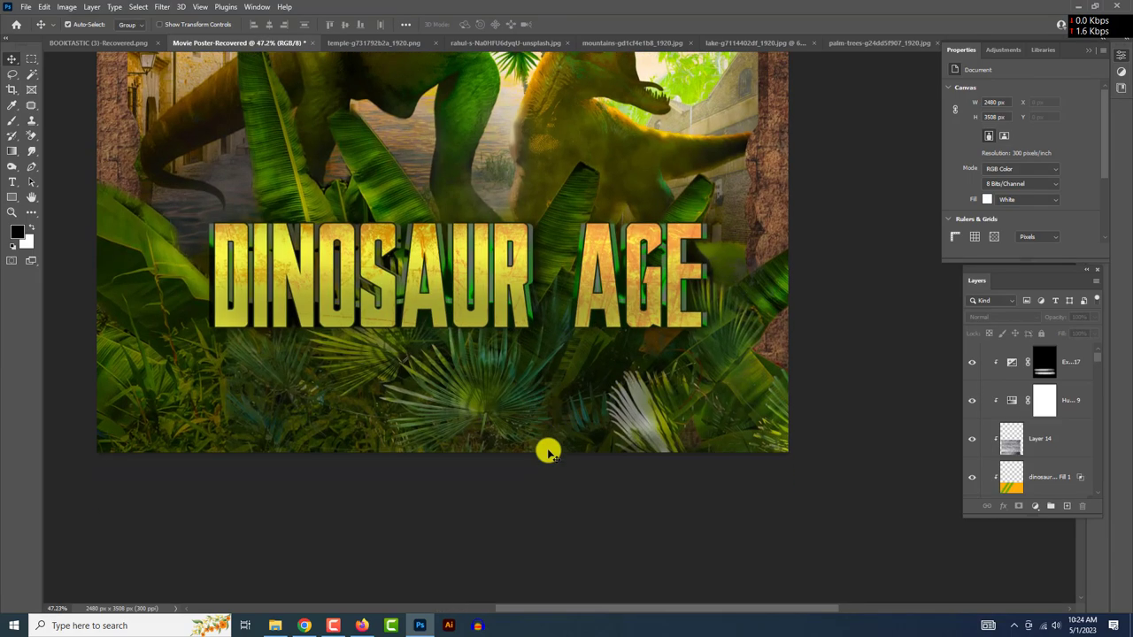
scroll(548, 452, down, 4)
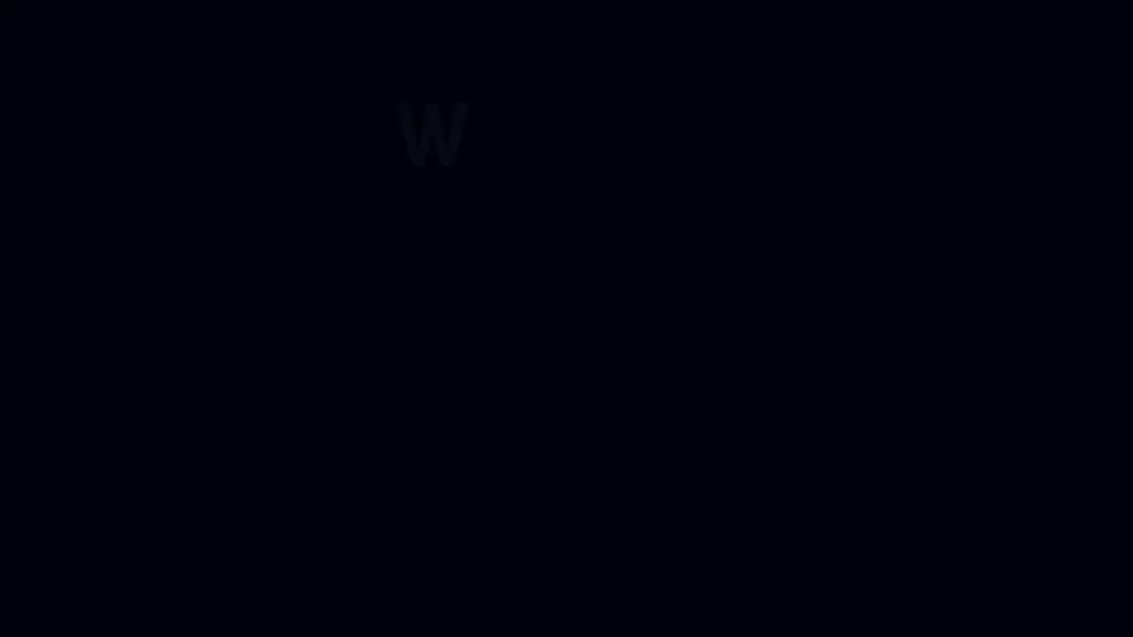